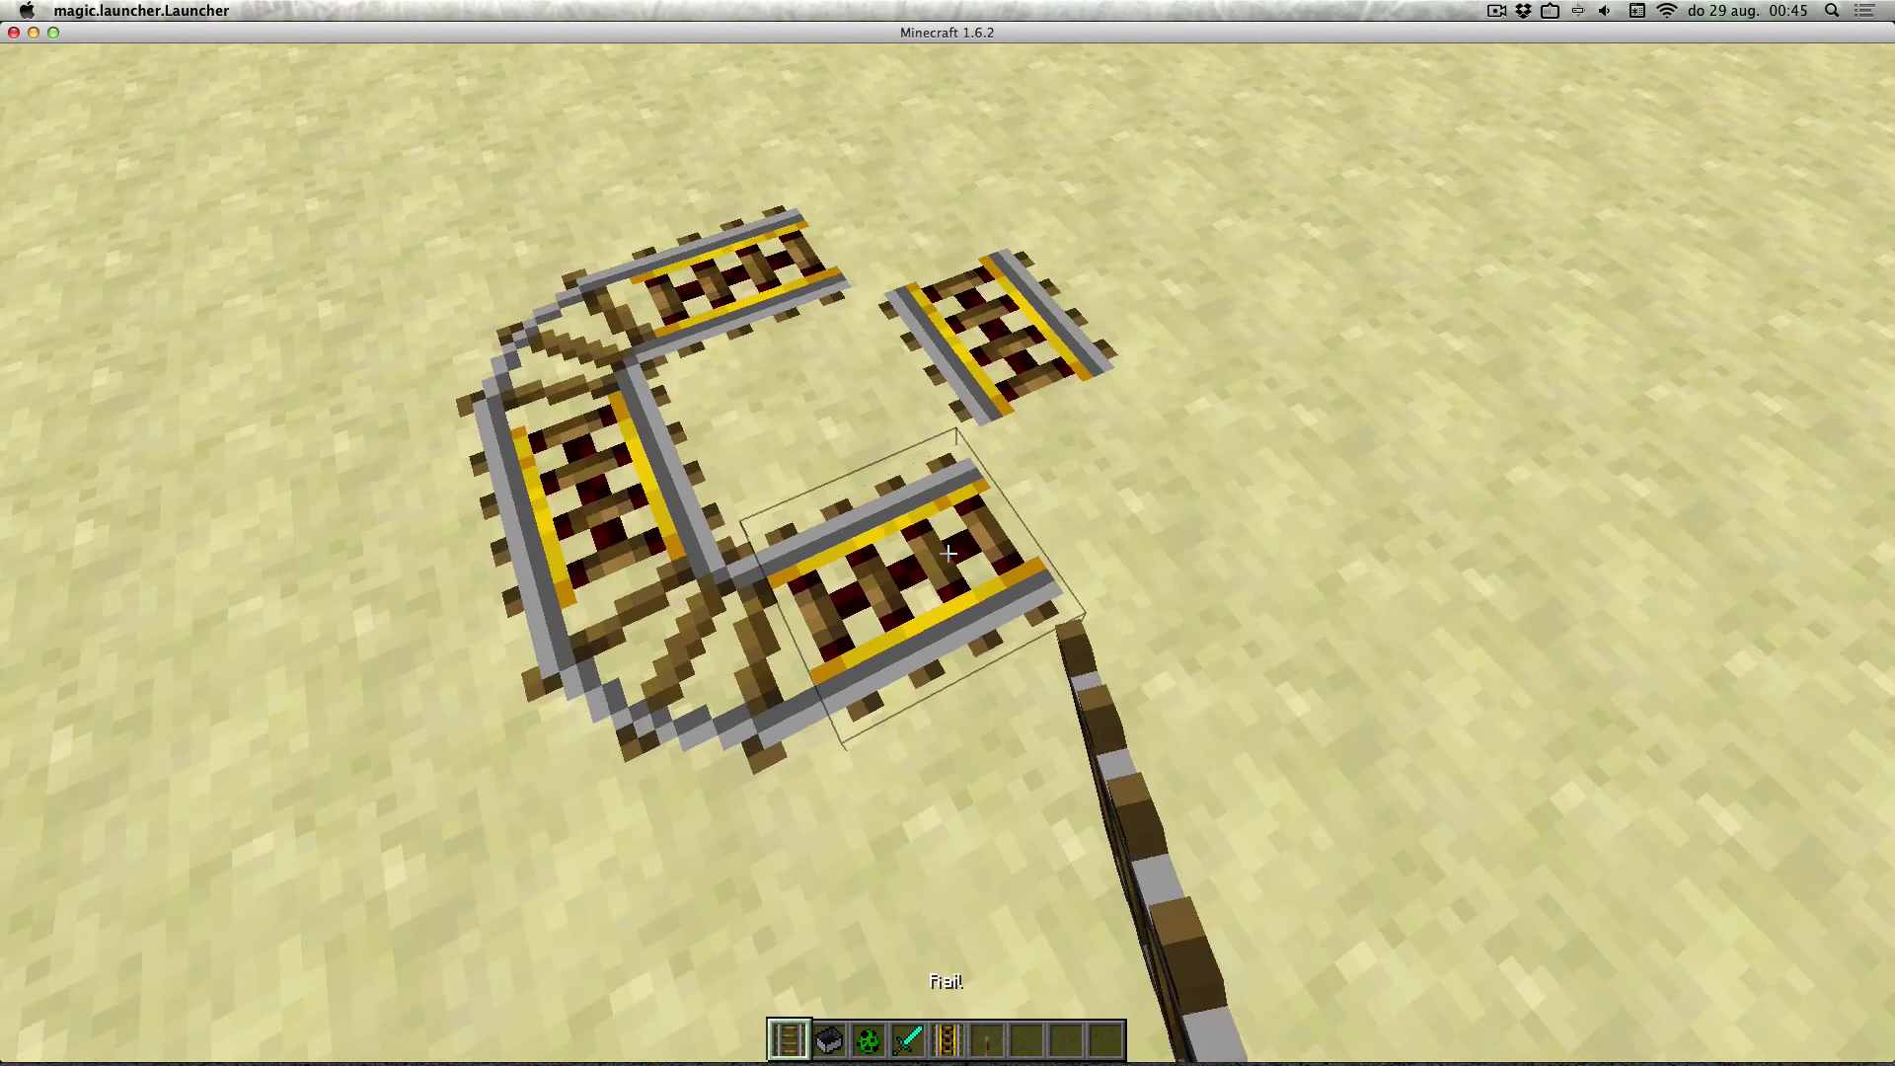
Complete the square powered-rail loop with the missing corner rails, then place a lever in its centre and switch it on.
key(d)
right_click(948, 554)
right_click(948, 554)
scroll(948, 554, down, 5)
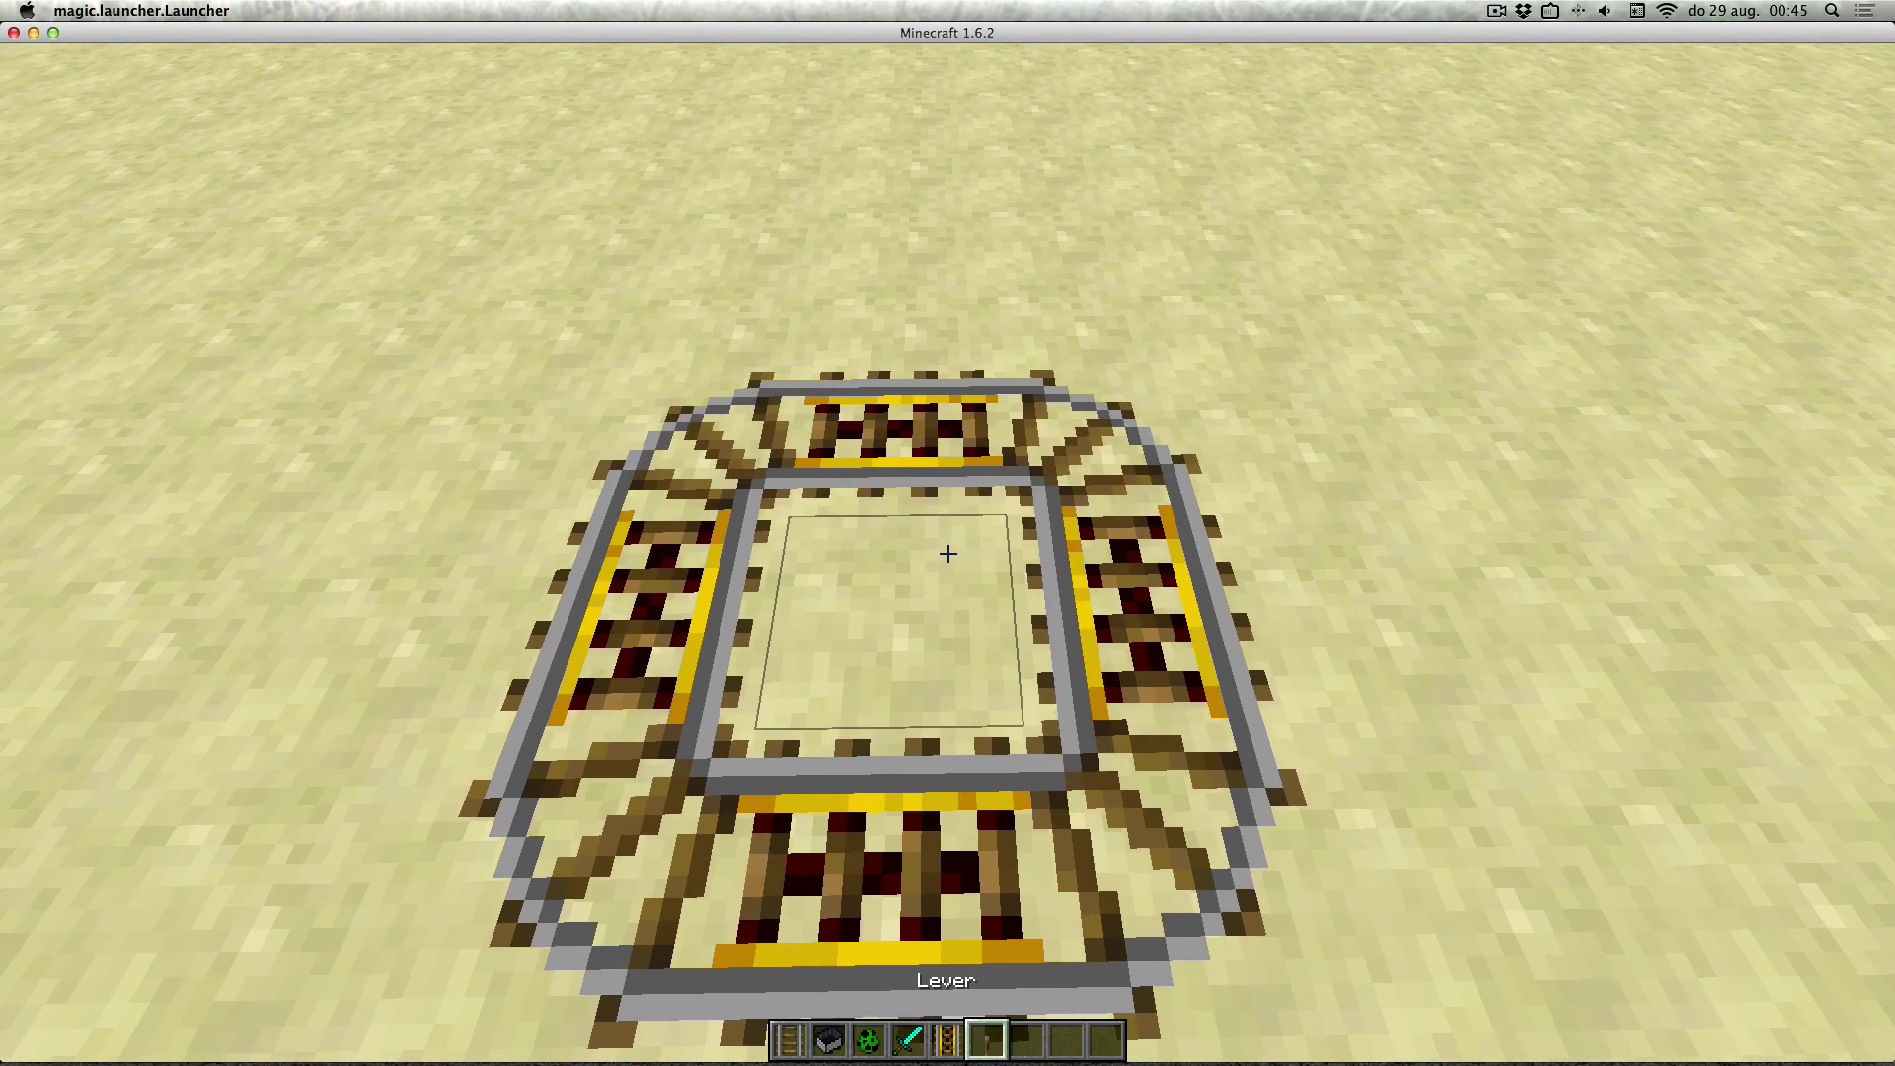
right_click(948, 554)
right_click(948, 554)
key(s)
Place a minecart on the powered-rail loop and spawn a creeper from the spawn egg so it rides the cart.
scroll(947, 554, up, 4)
right_click(948, 554)
scroll(948, 554, down, 1)
right_click(948, 554)
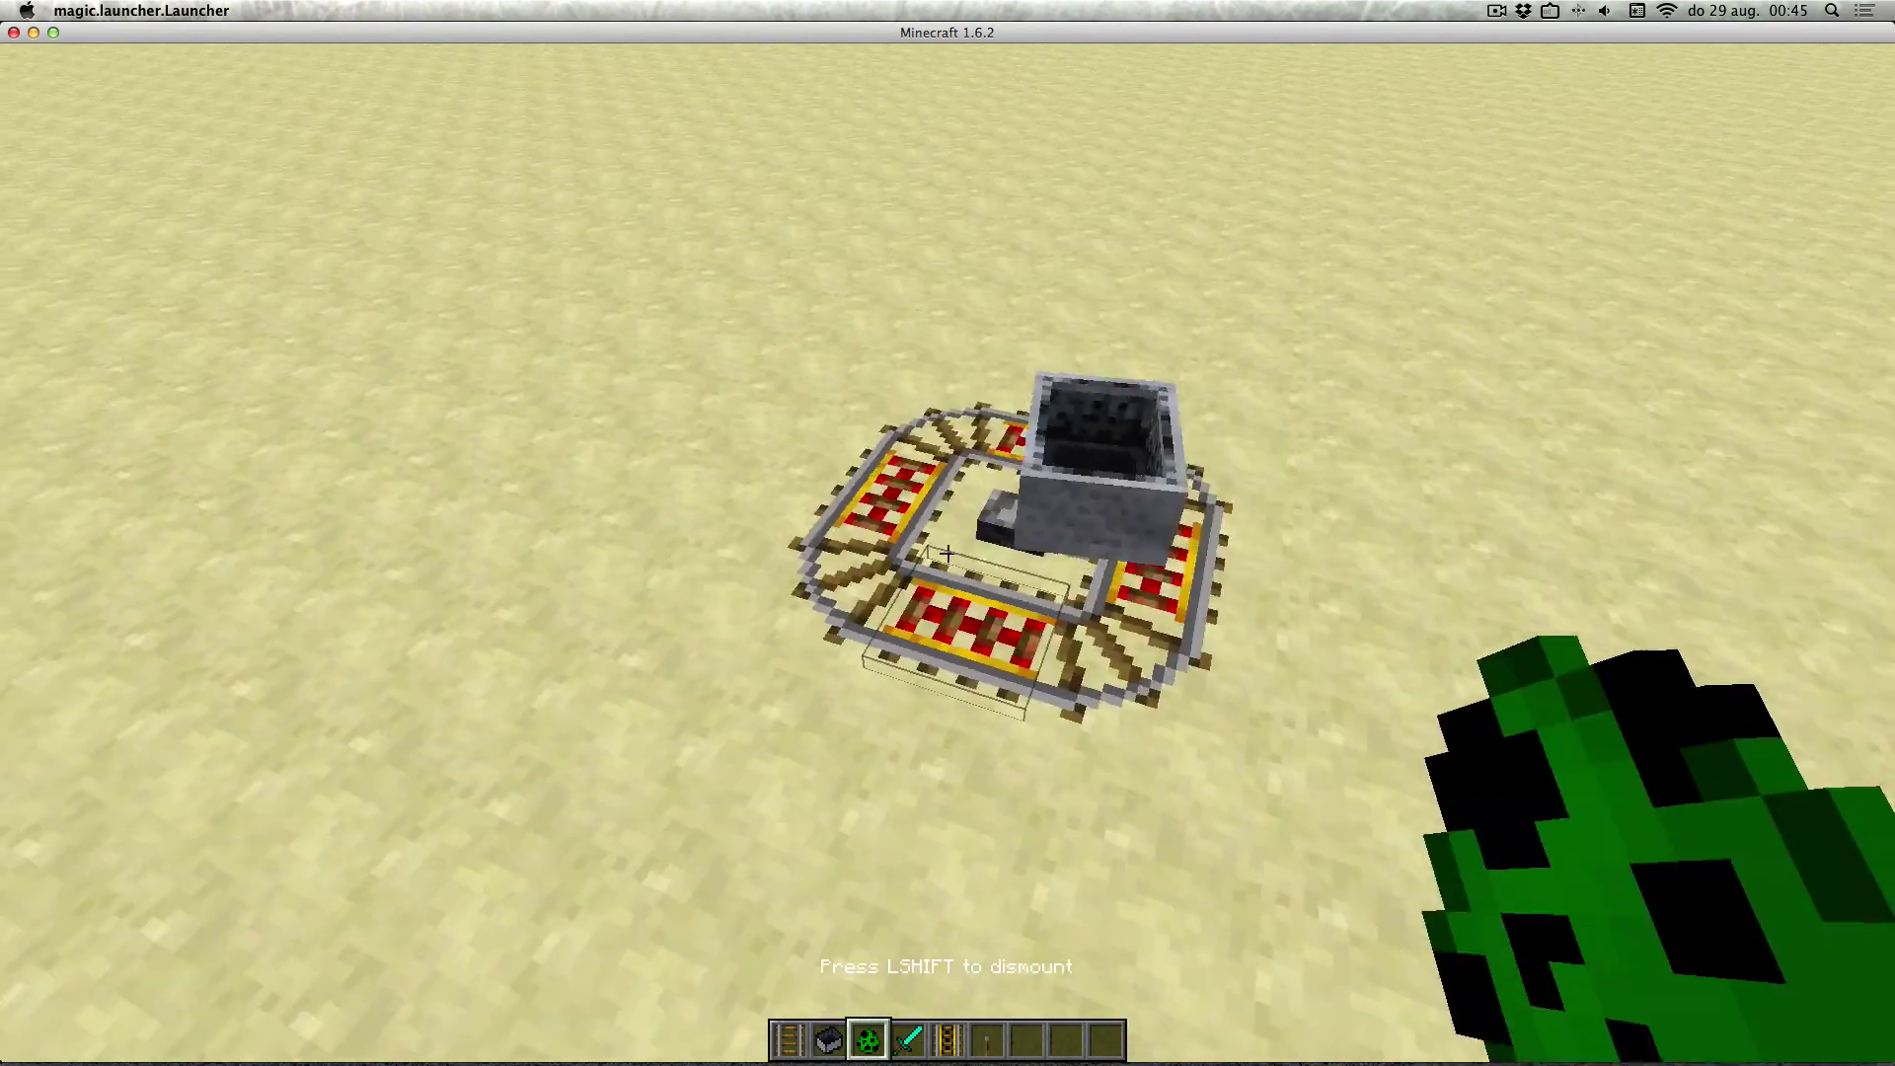
right_click(947, 553)
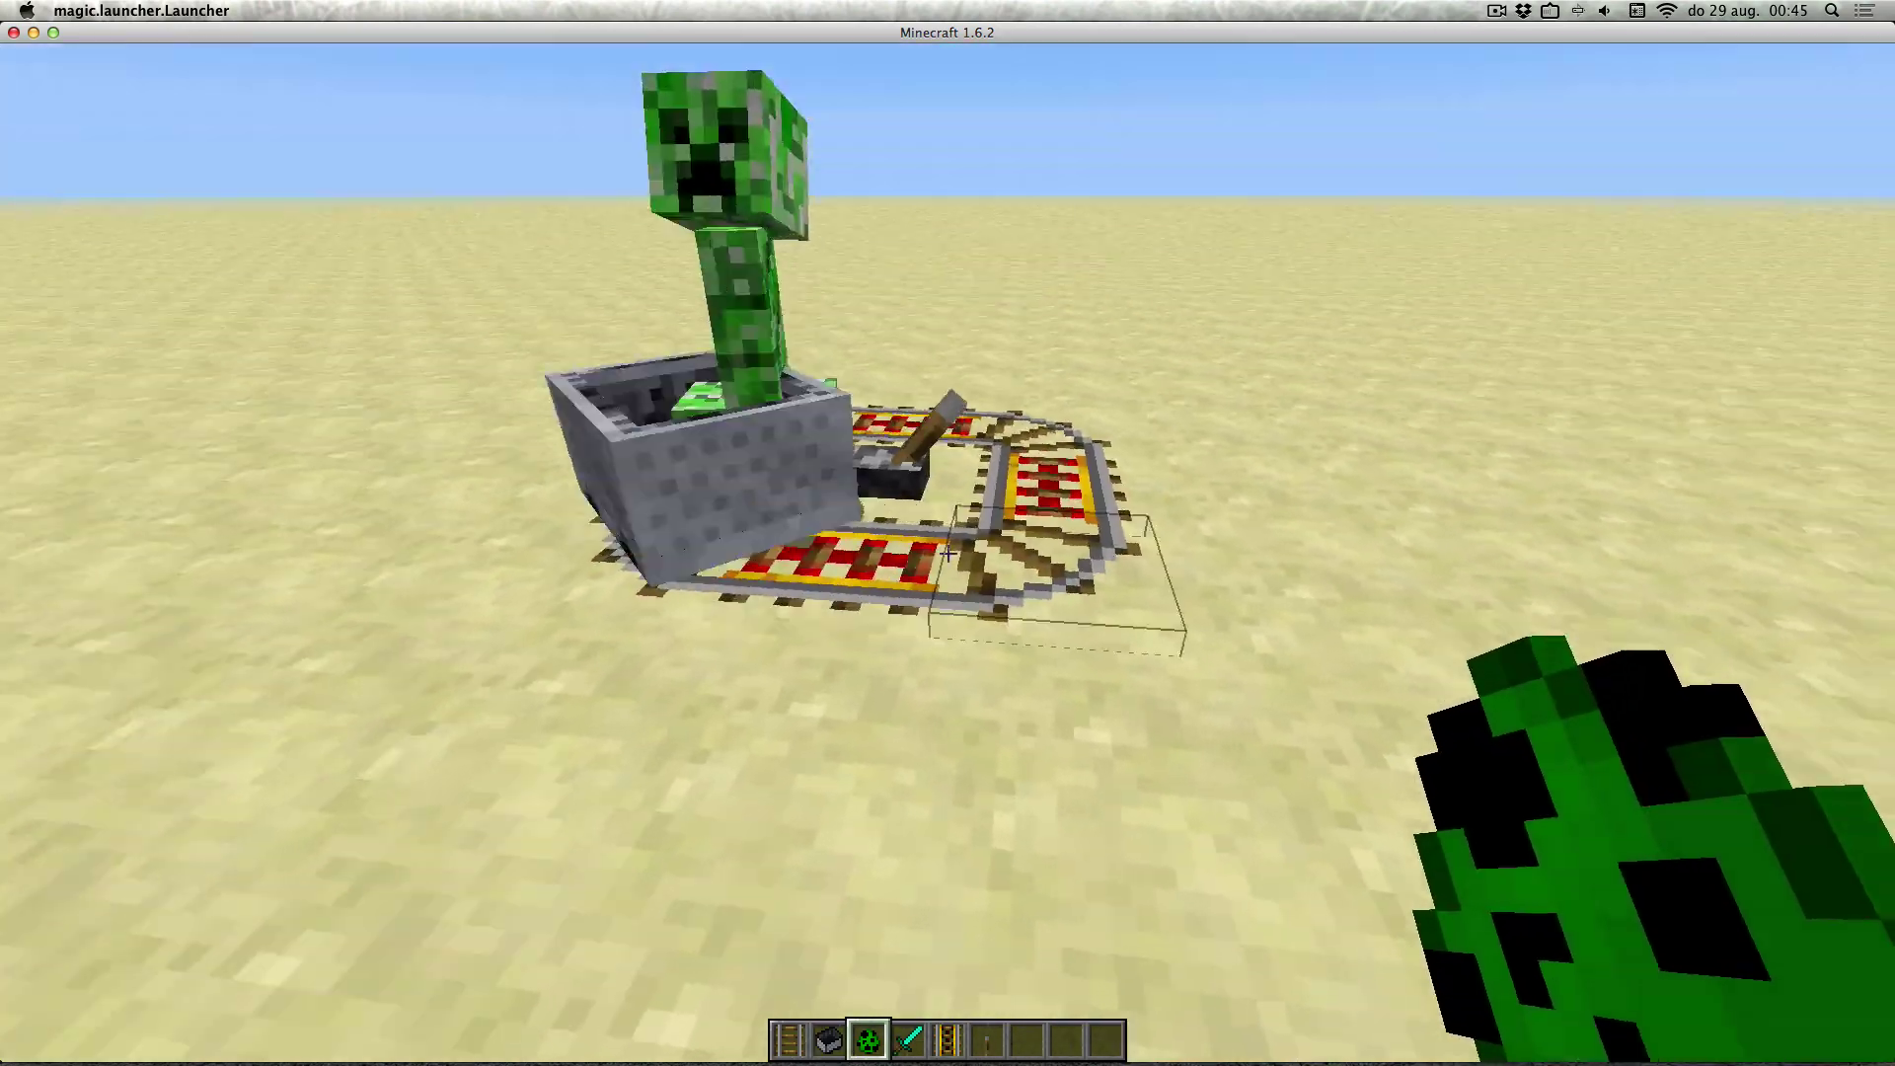
Break the rails around the minecart carrying the creeper.
click(948, 553)
click(947, 553)
key(w)
click(948, 554)
click(947, 554)
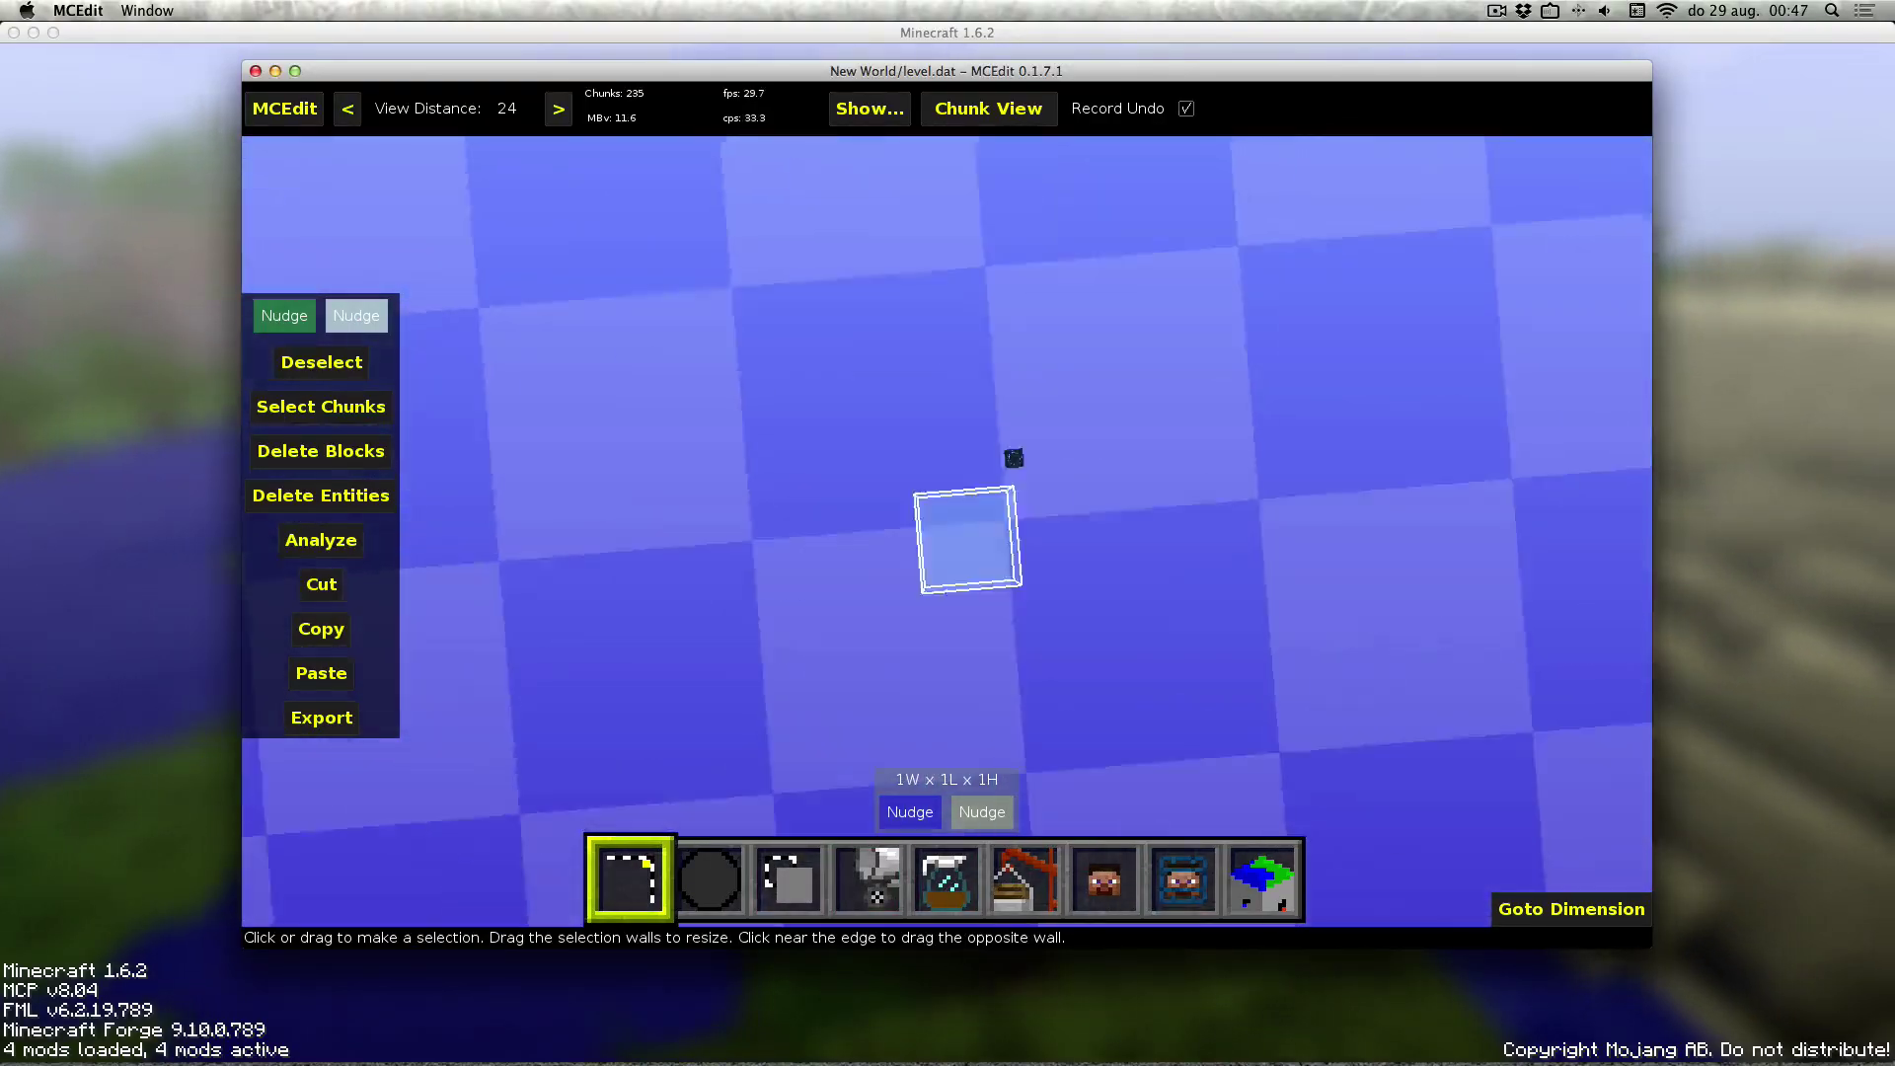
With MCEdit's chunk control tool, select only the single chunk that contains the player marker.
click(948, 531)
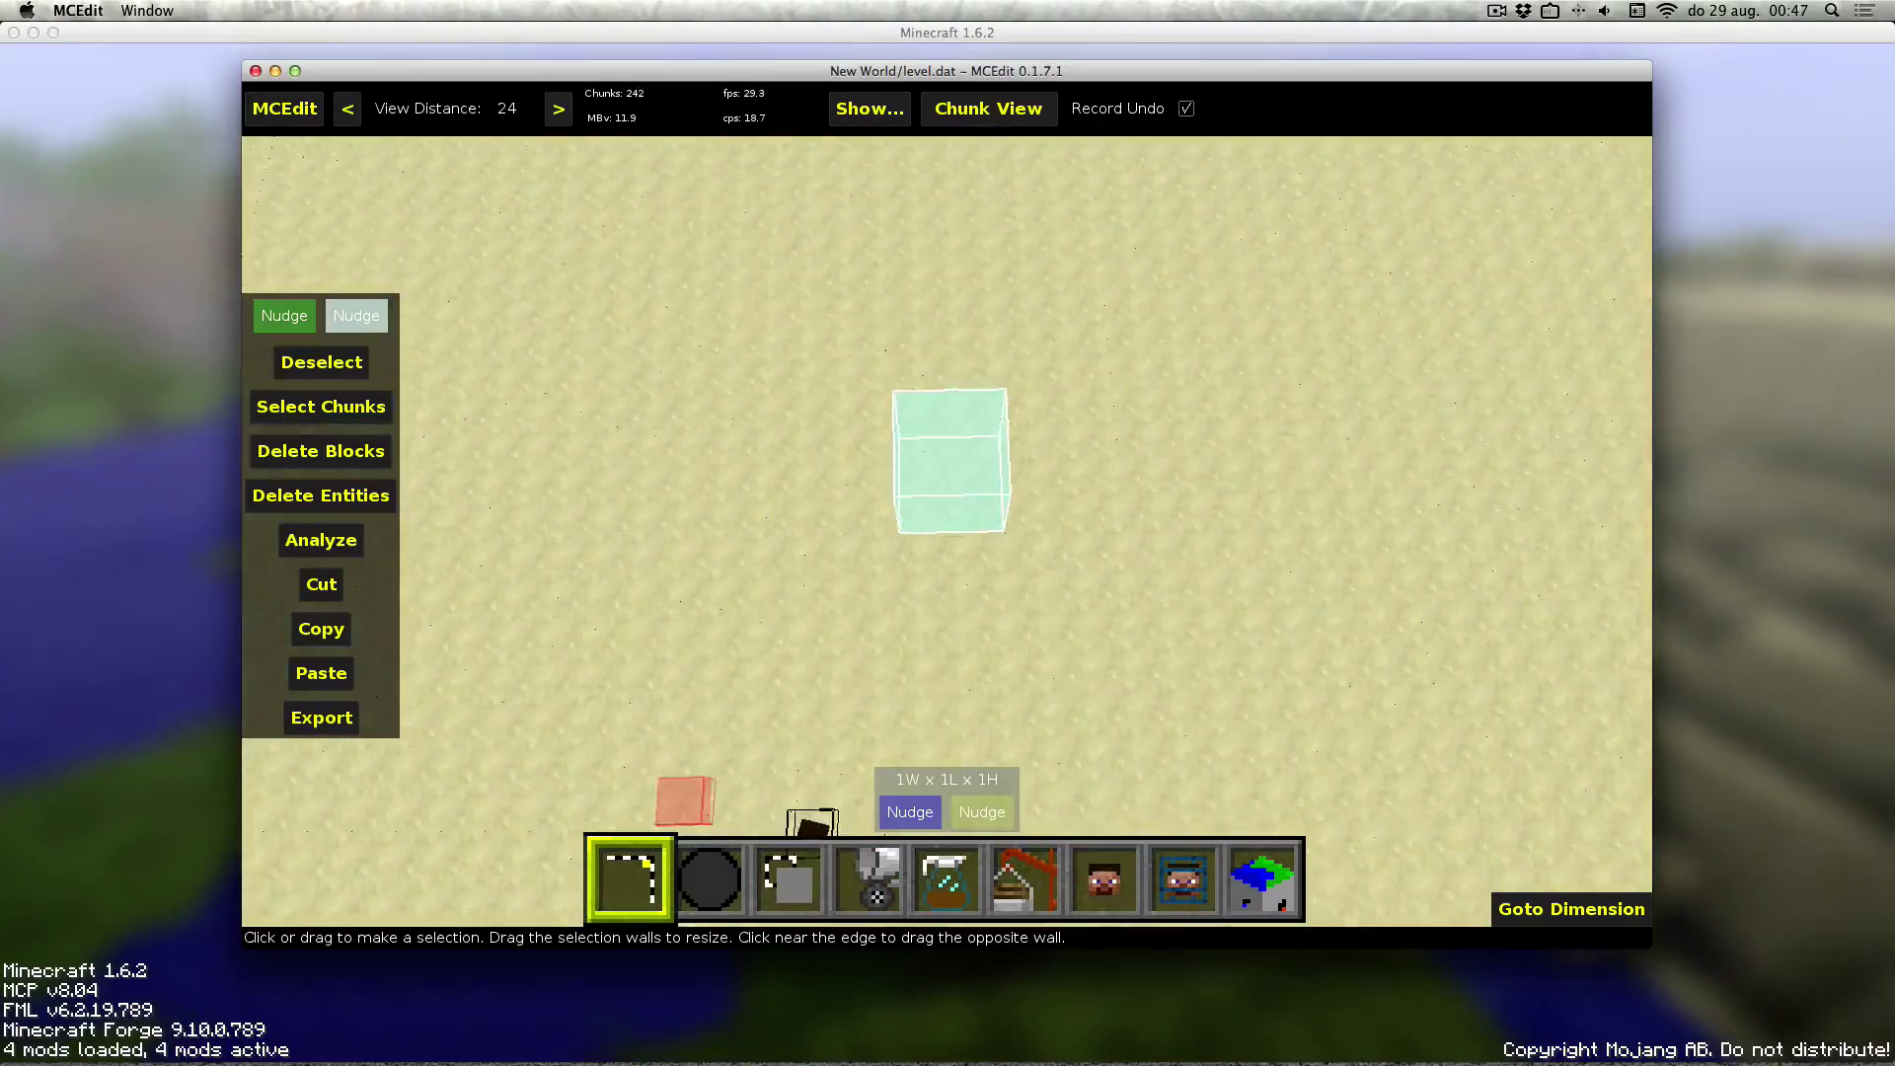
key(space)
right_click(947, 531)
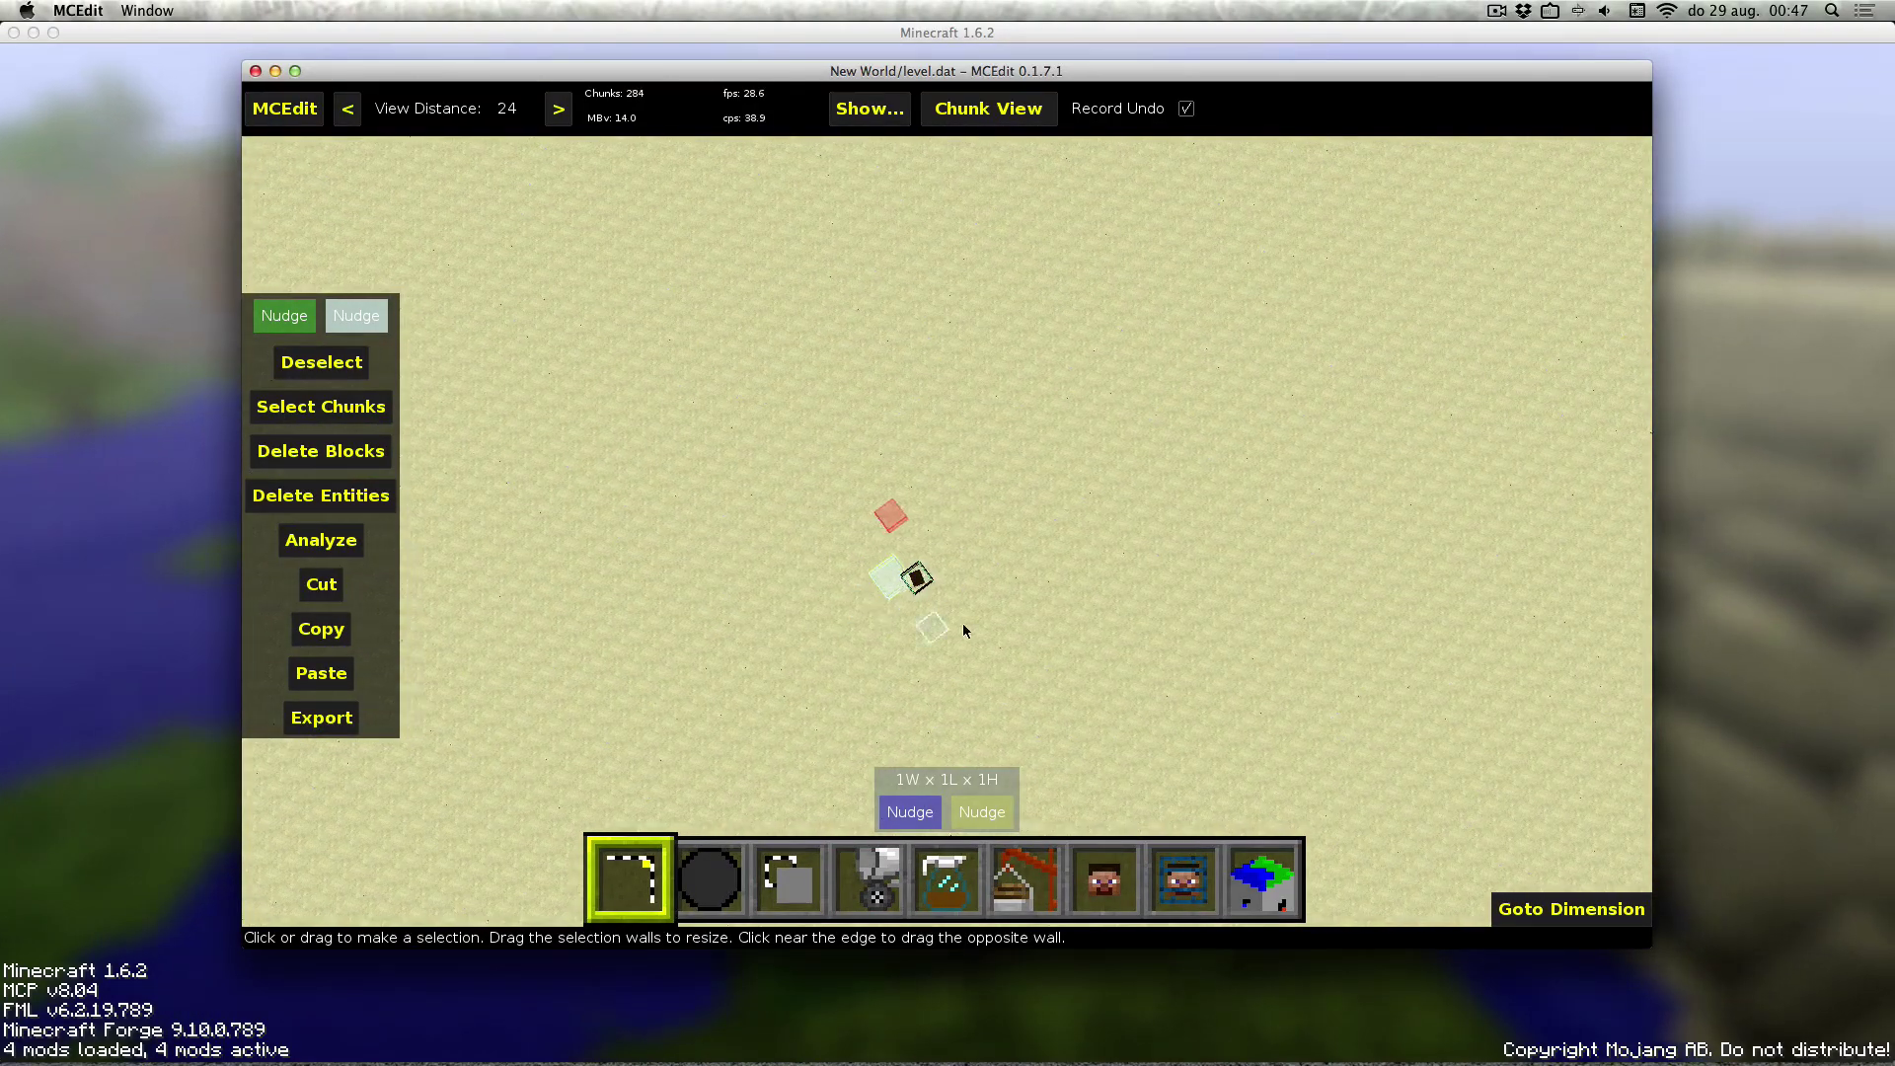
click(1246, 870)
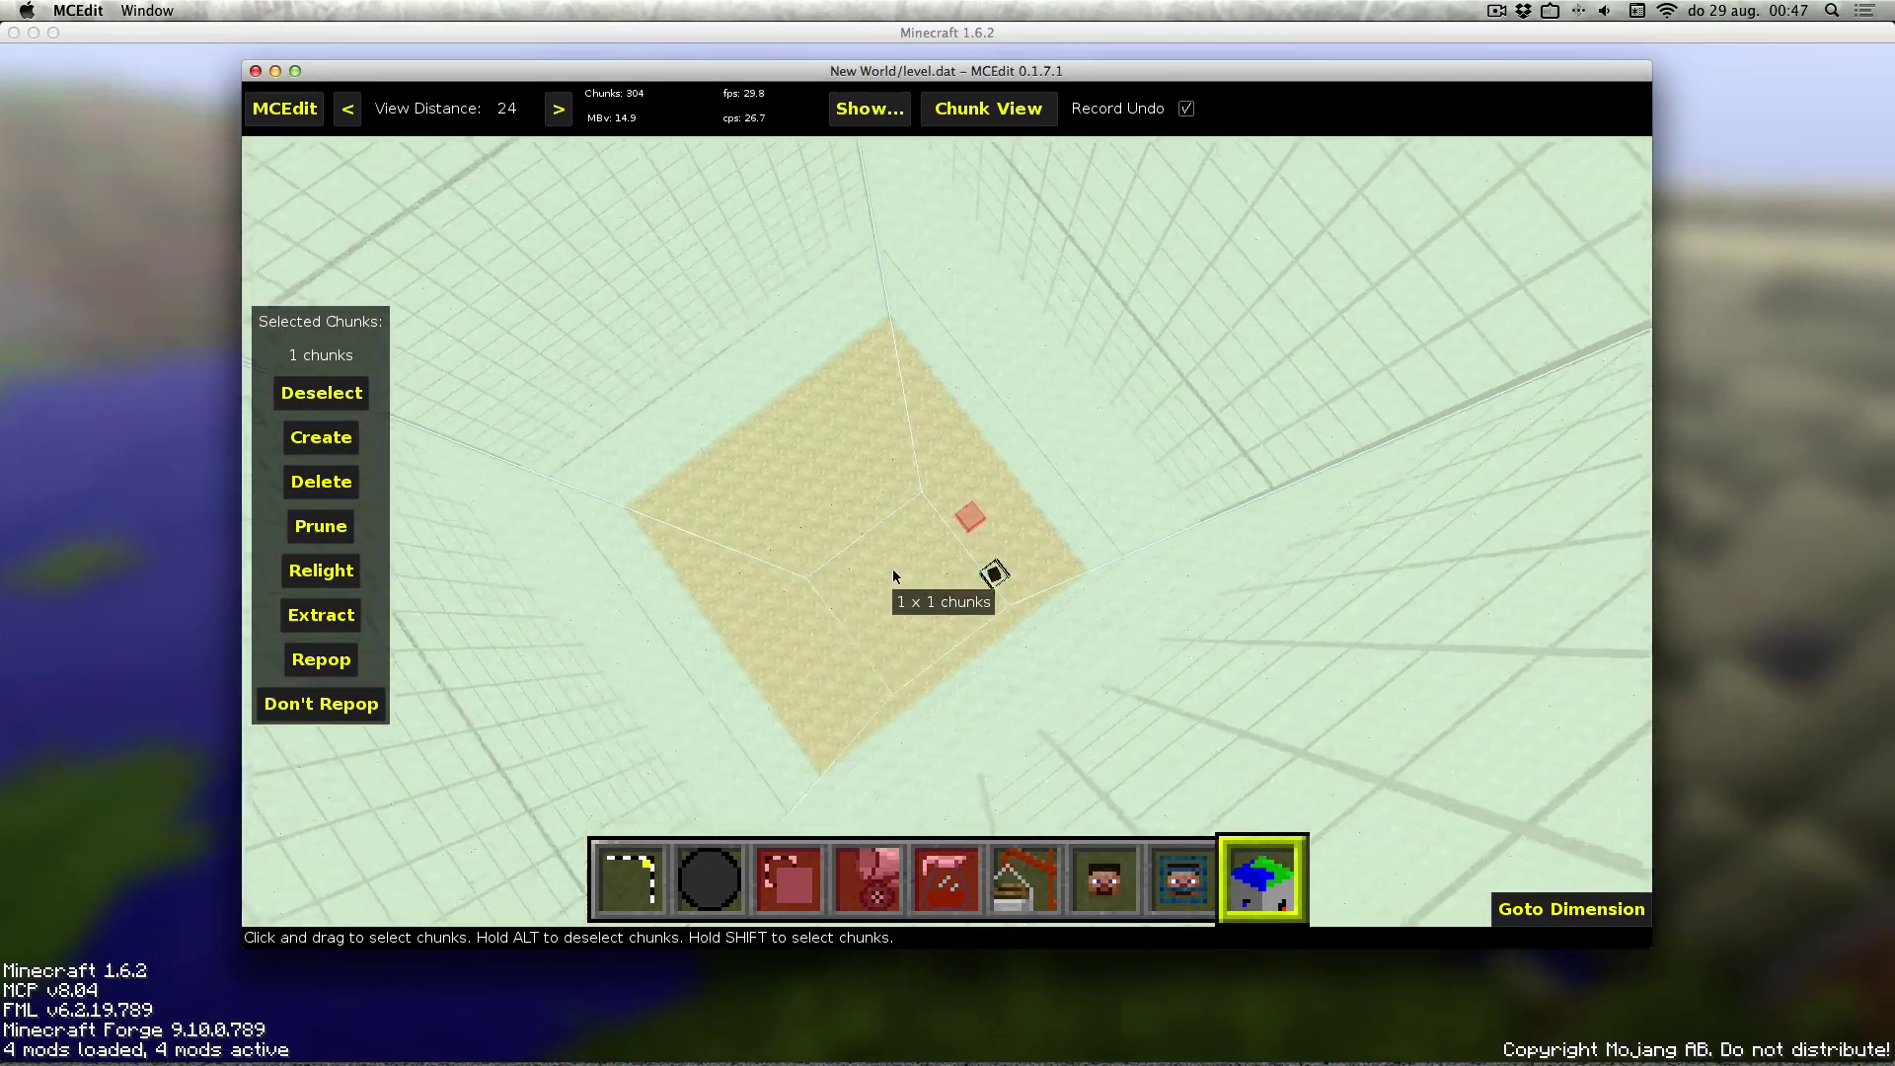
key(space)
right_click(875, 503)
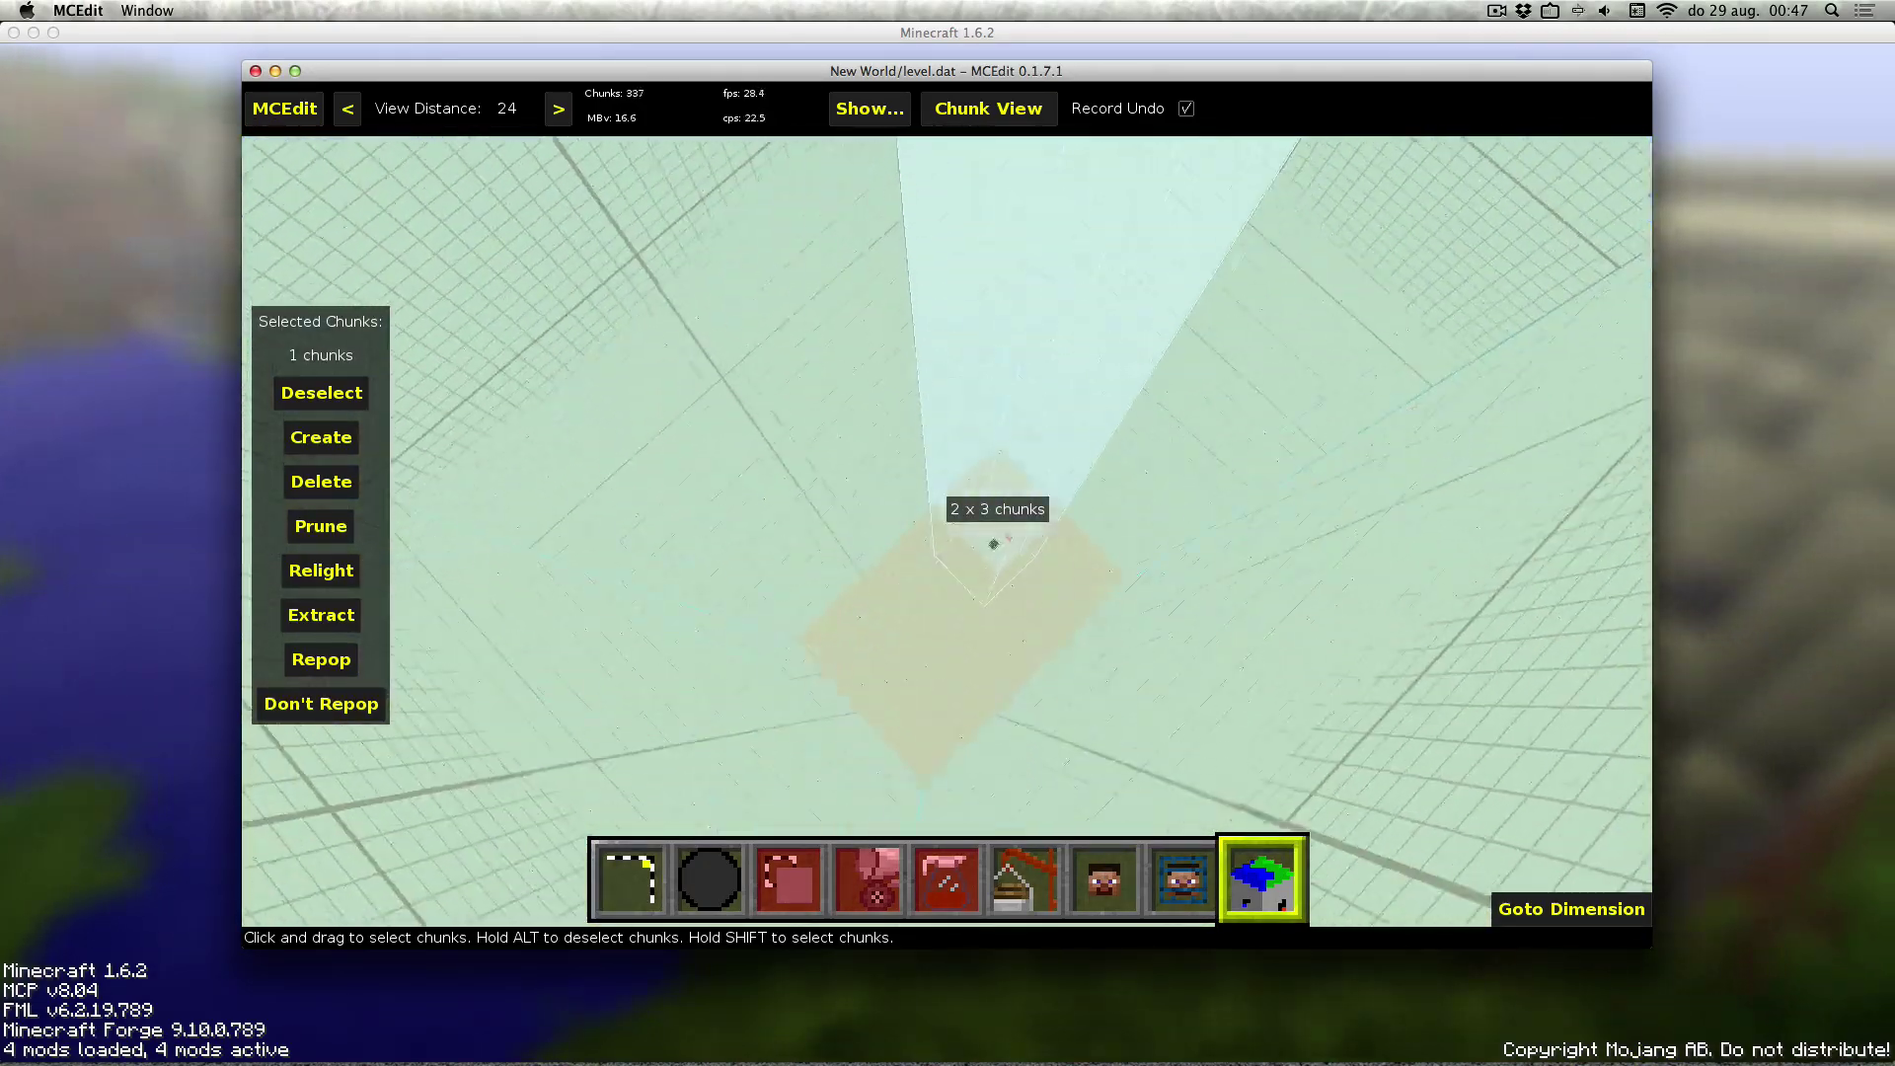
right_click(872, 486)
click(1004, 434)
click(980, 444)
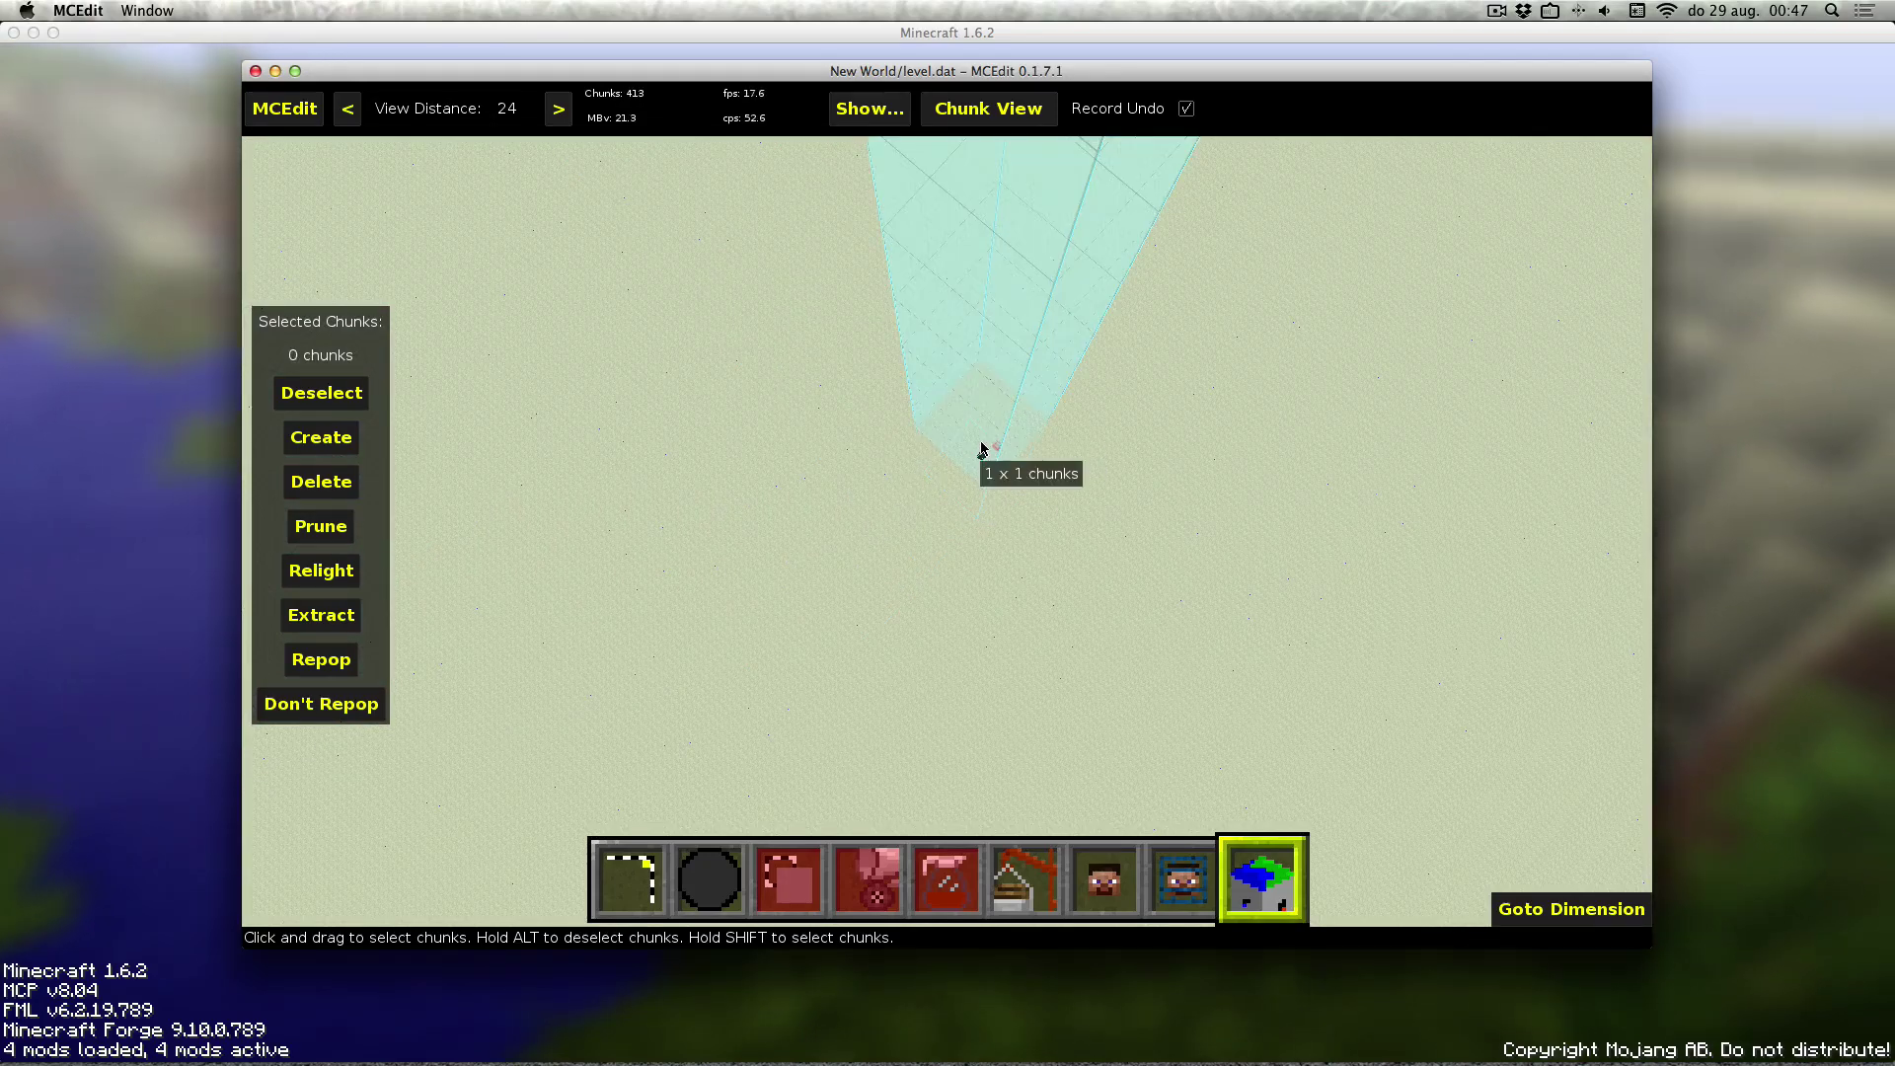
click(981, 453)
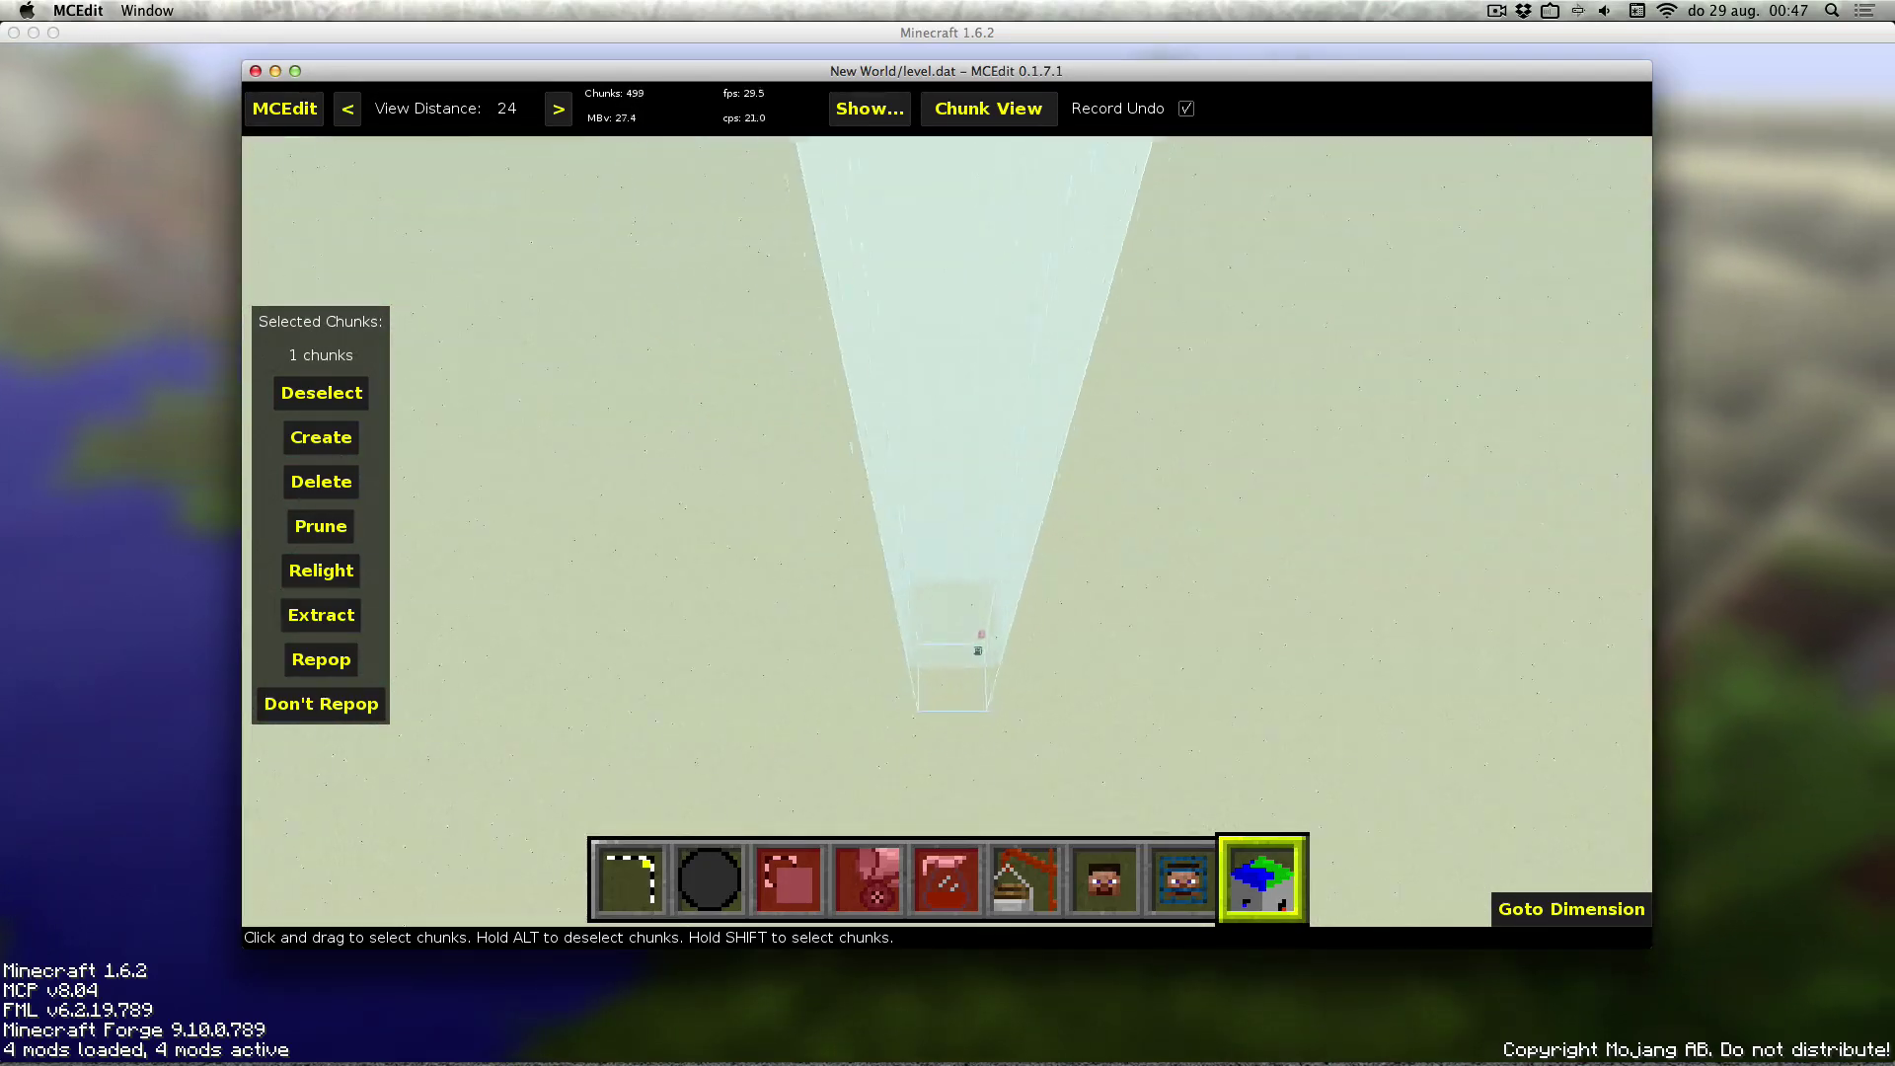
right_click(981, 453)
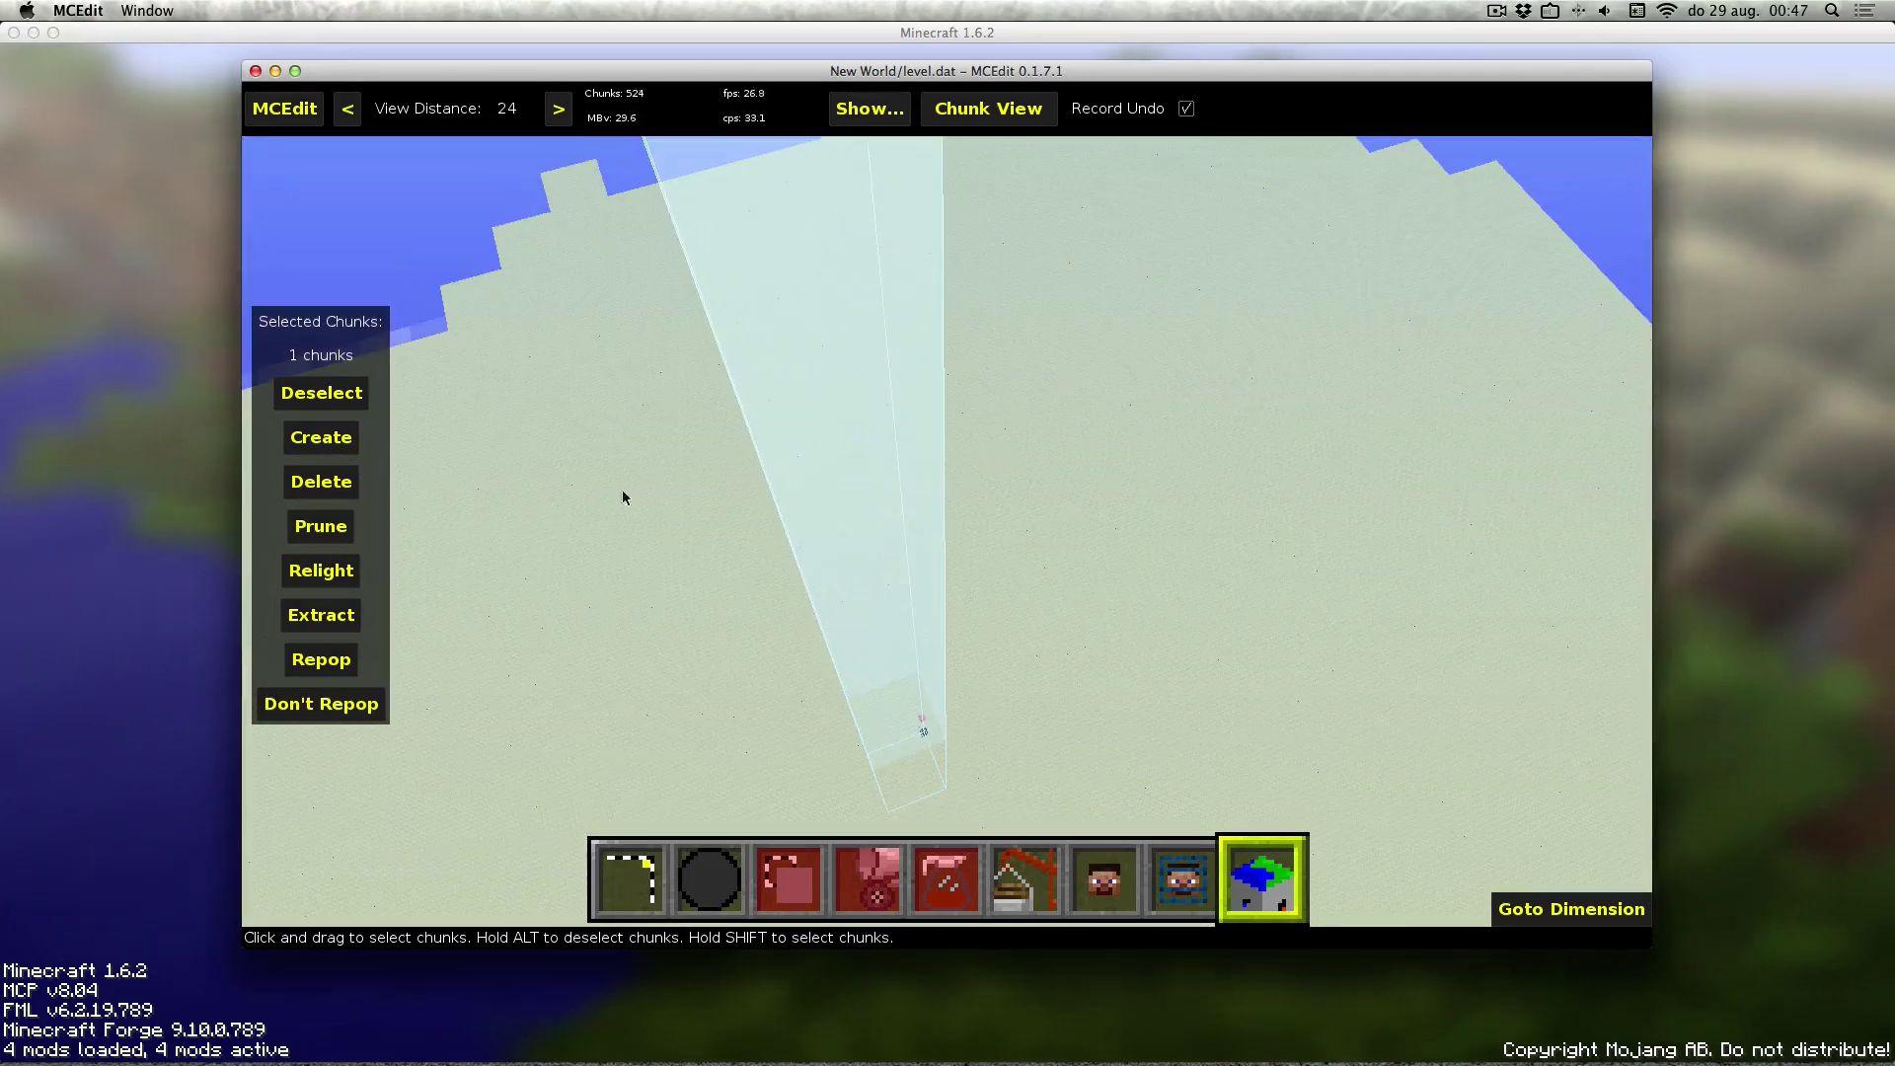
Prune the world so only the selected chunk remains.
click(333, 539)
click(1080, 542)
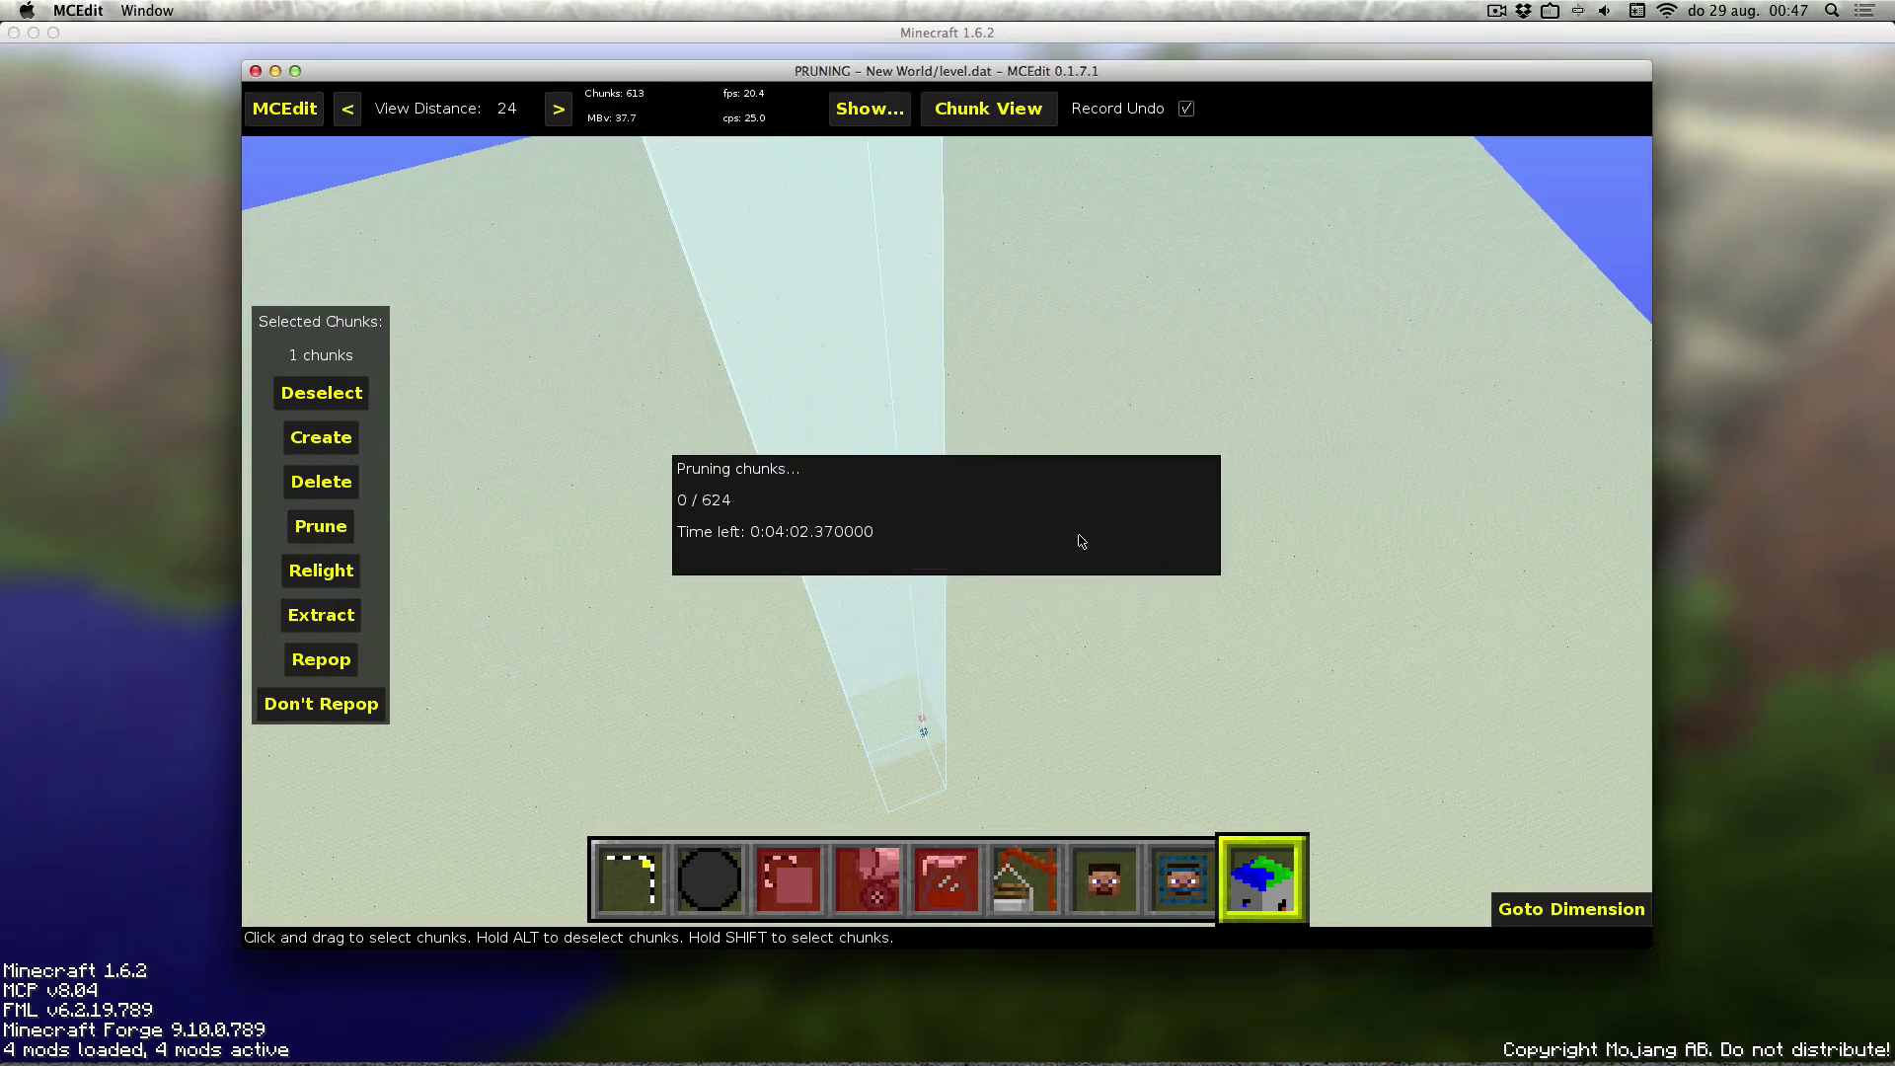
right_click(1080, 542)
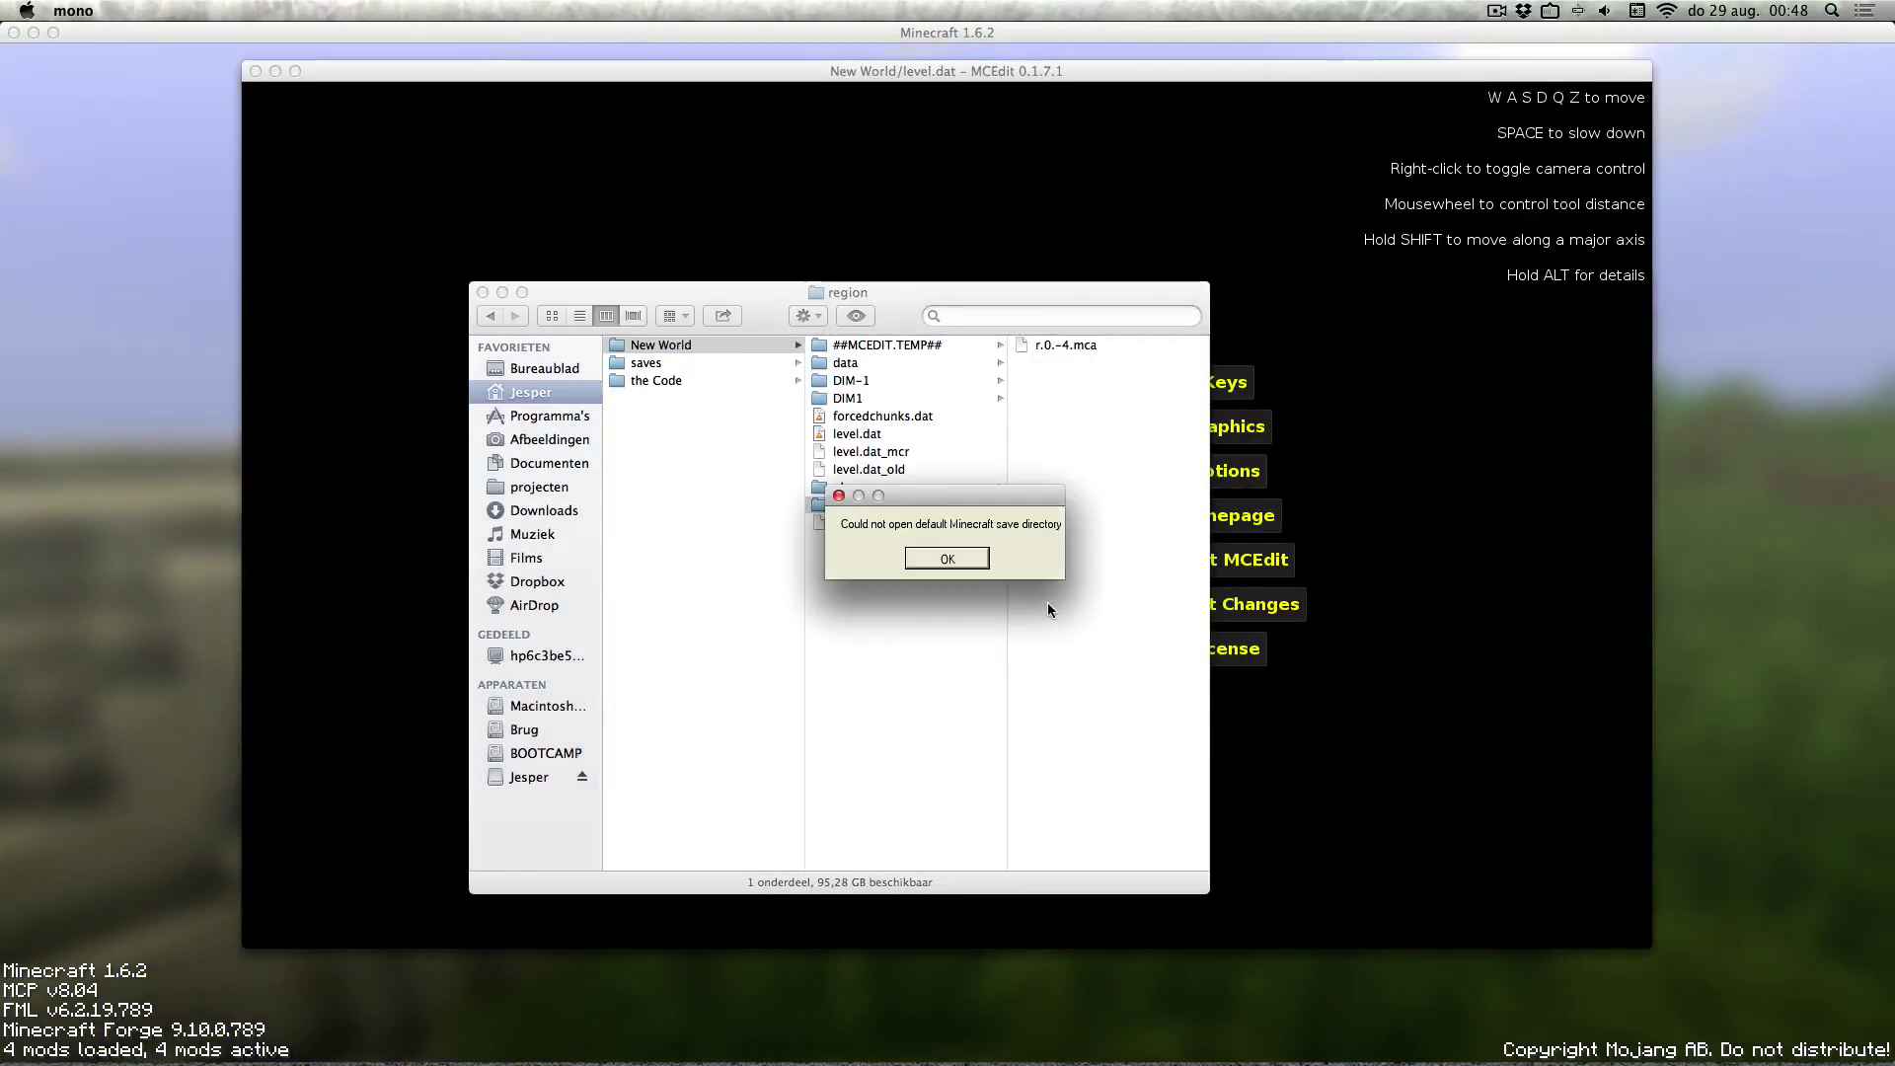
Dismiss the NBTExplorer save-directory error, load the region file r.0.-4.mca and expand its chunk's Level data.
click(950, 556)
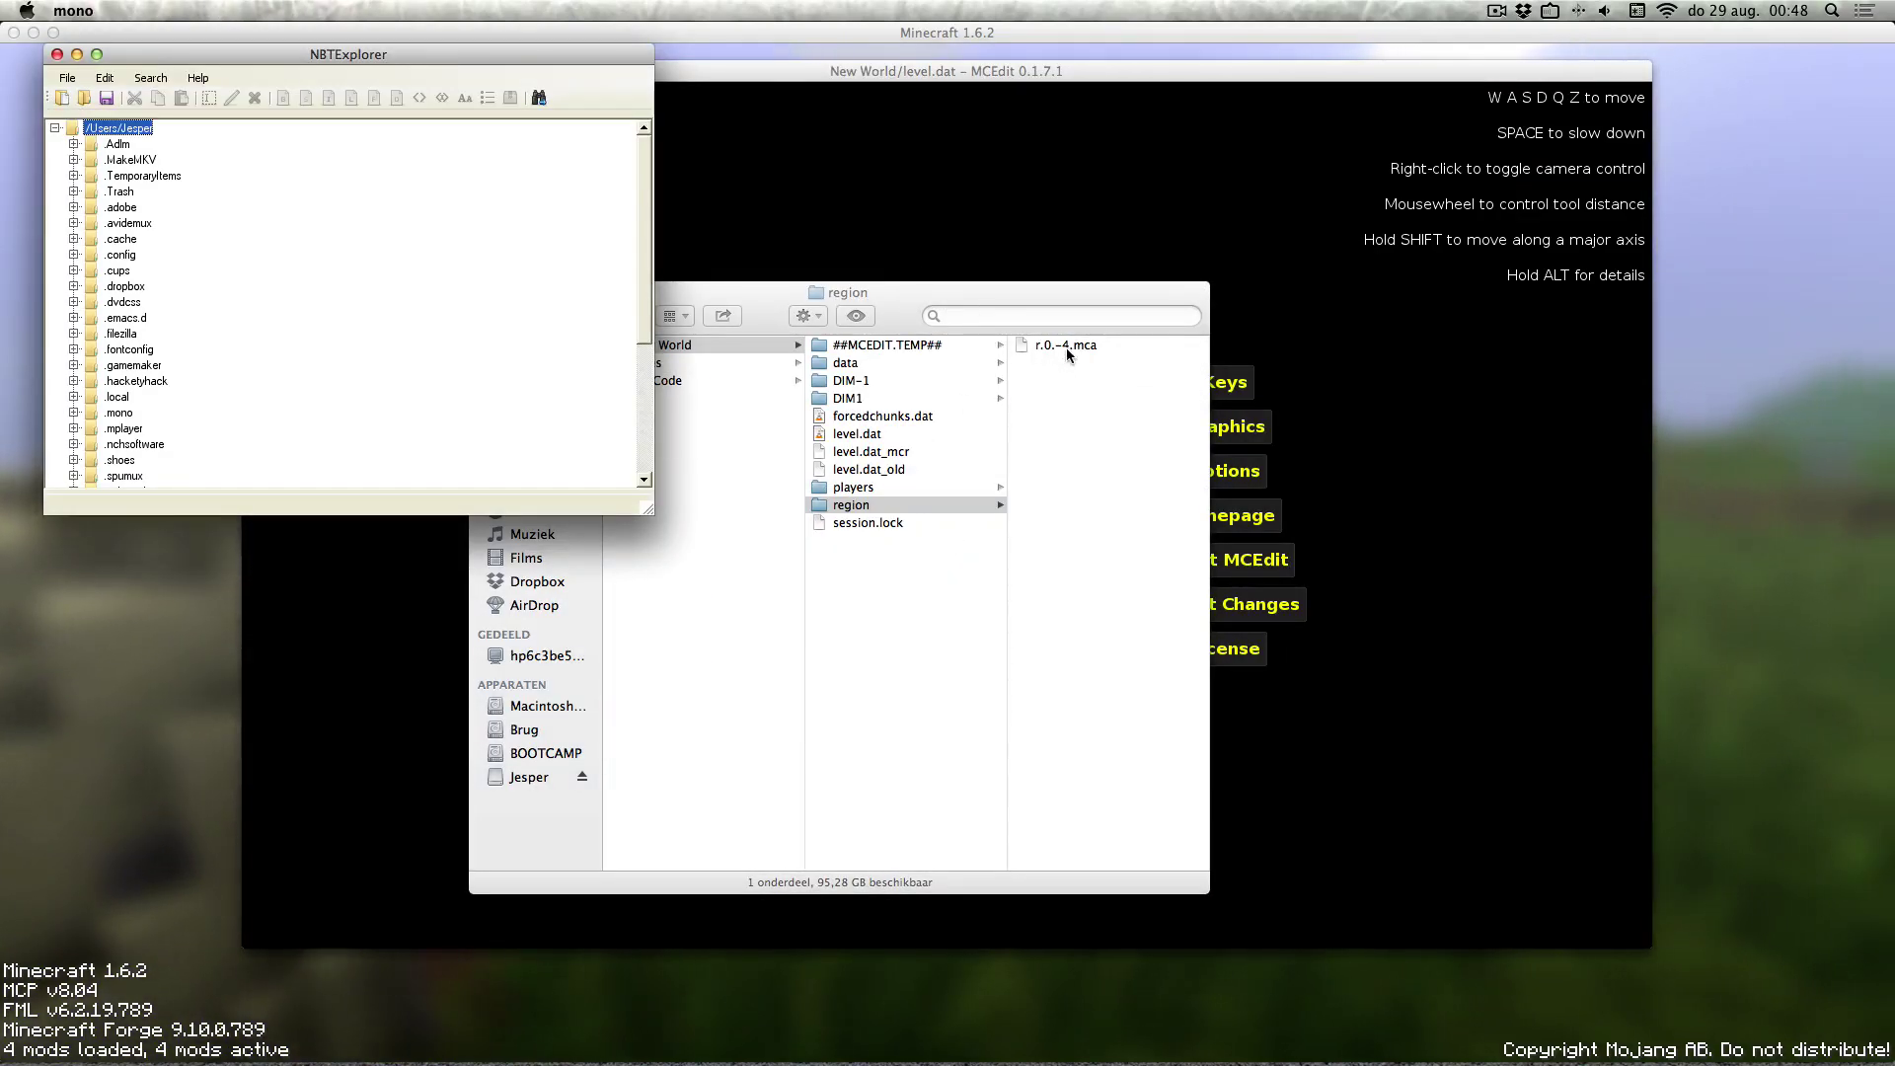
drag(1069, 346, 452, 285)
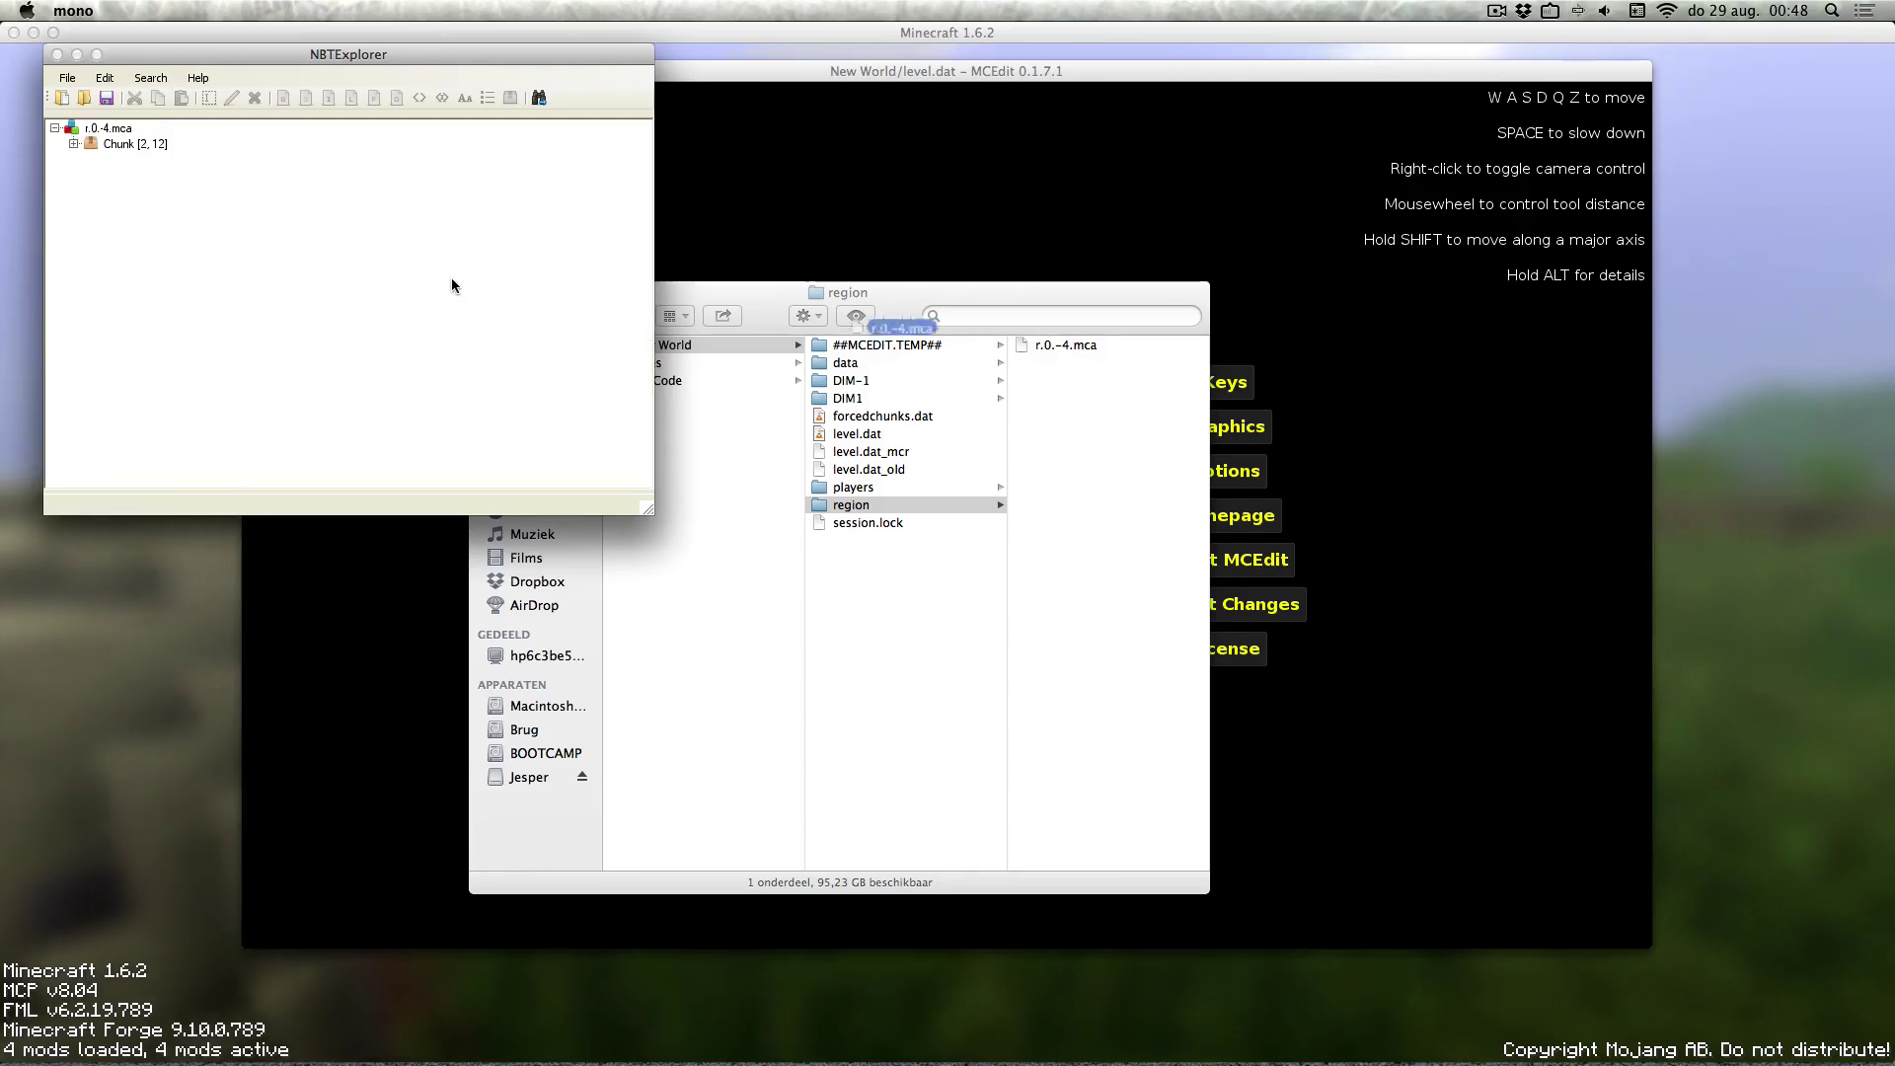
click(74, 145)
click(92, 160)
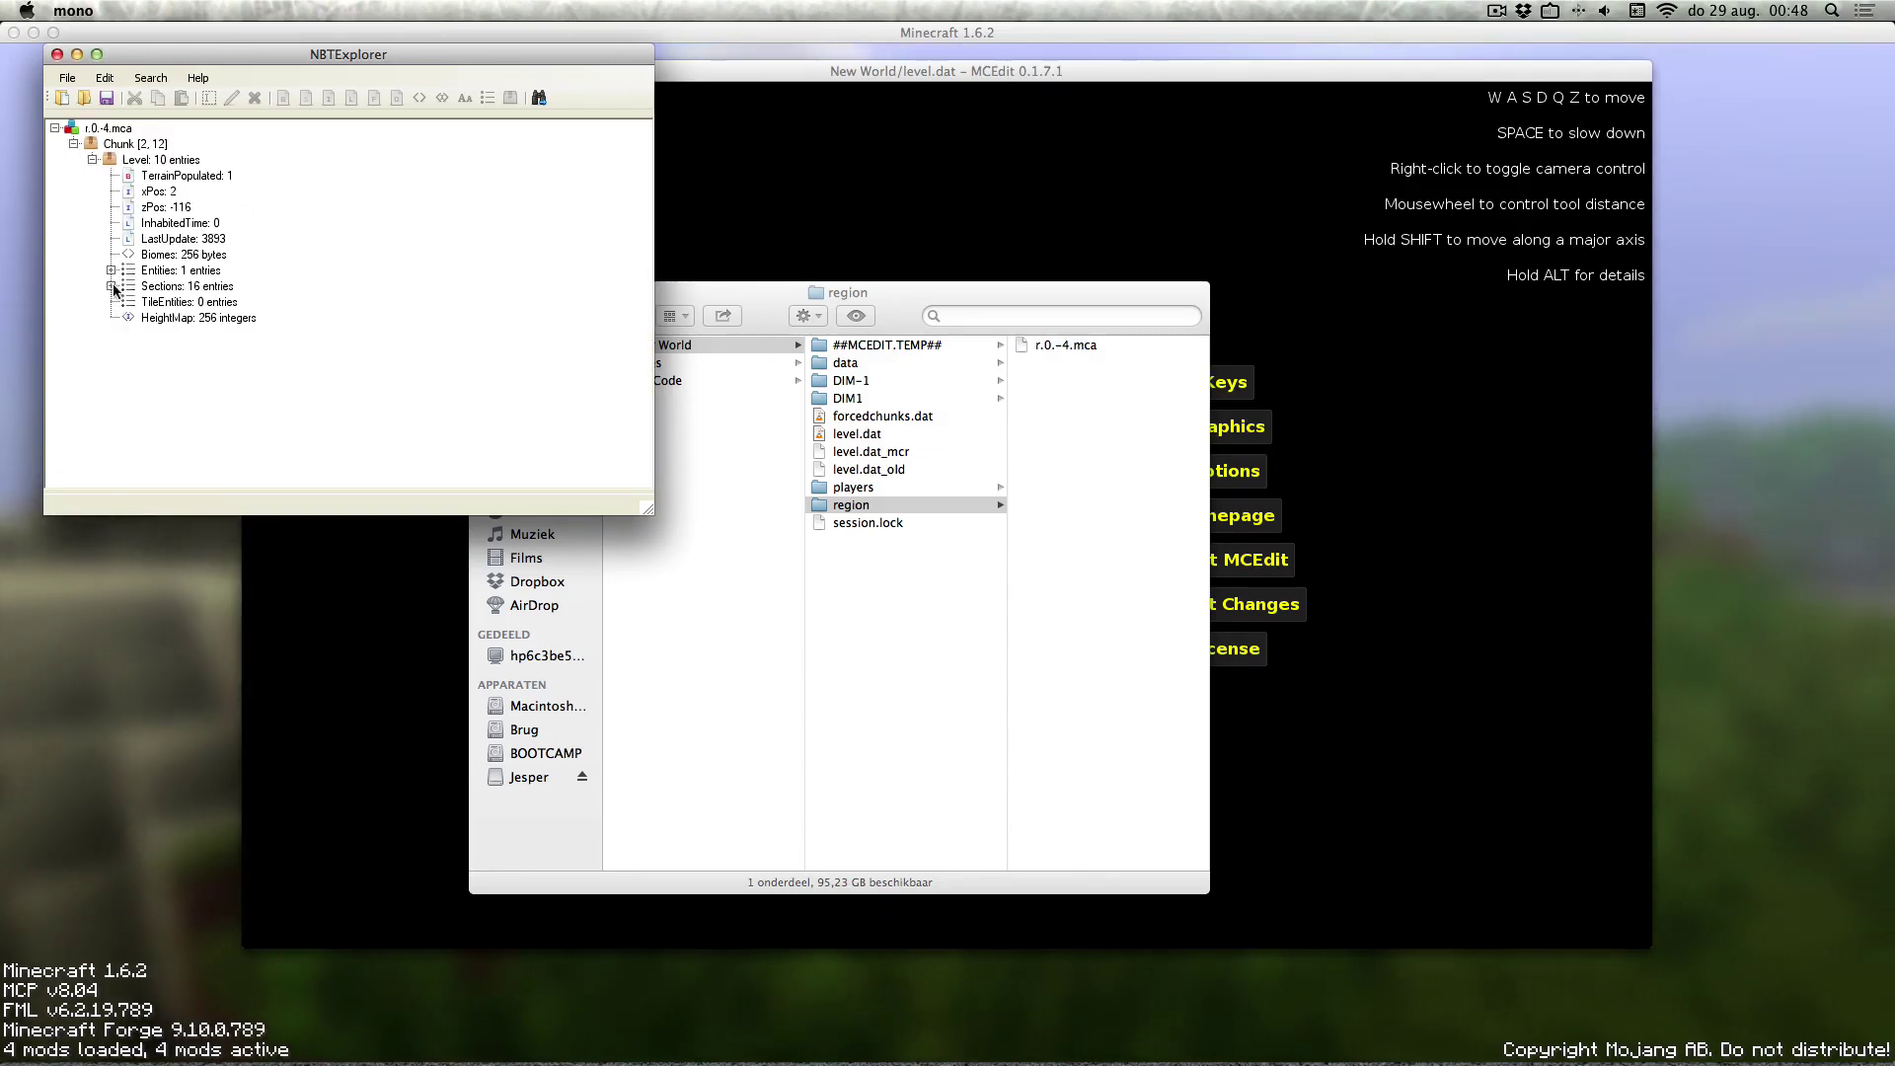
Expand the chunk's Entities down to the creeper's entry and open its Riding compound.
click(110, 270)
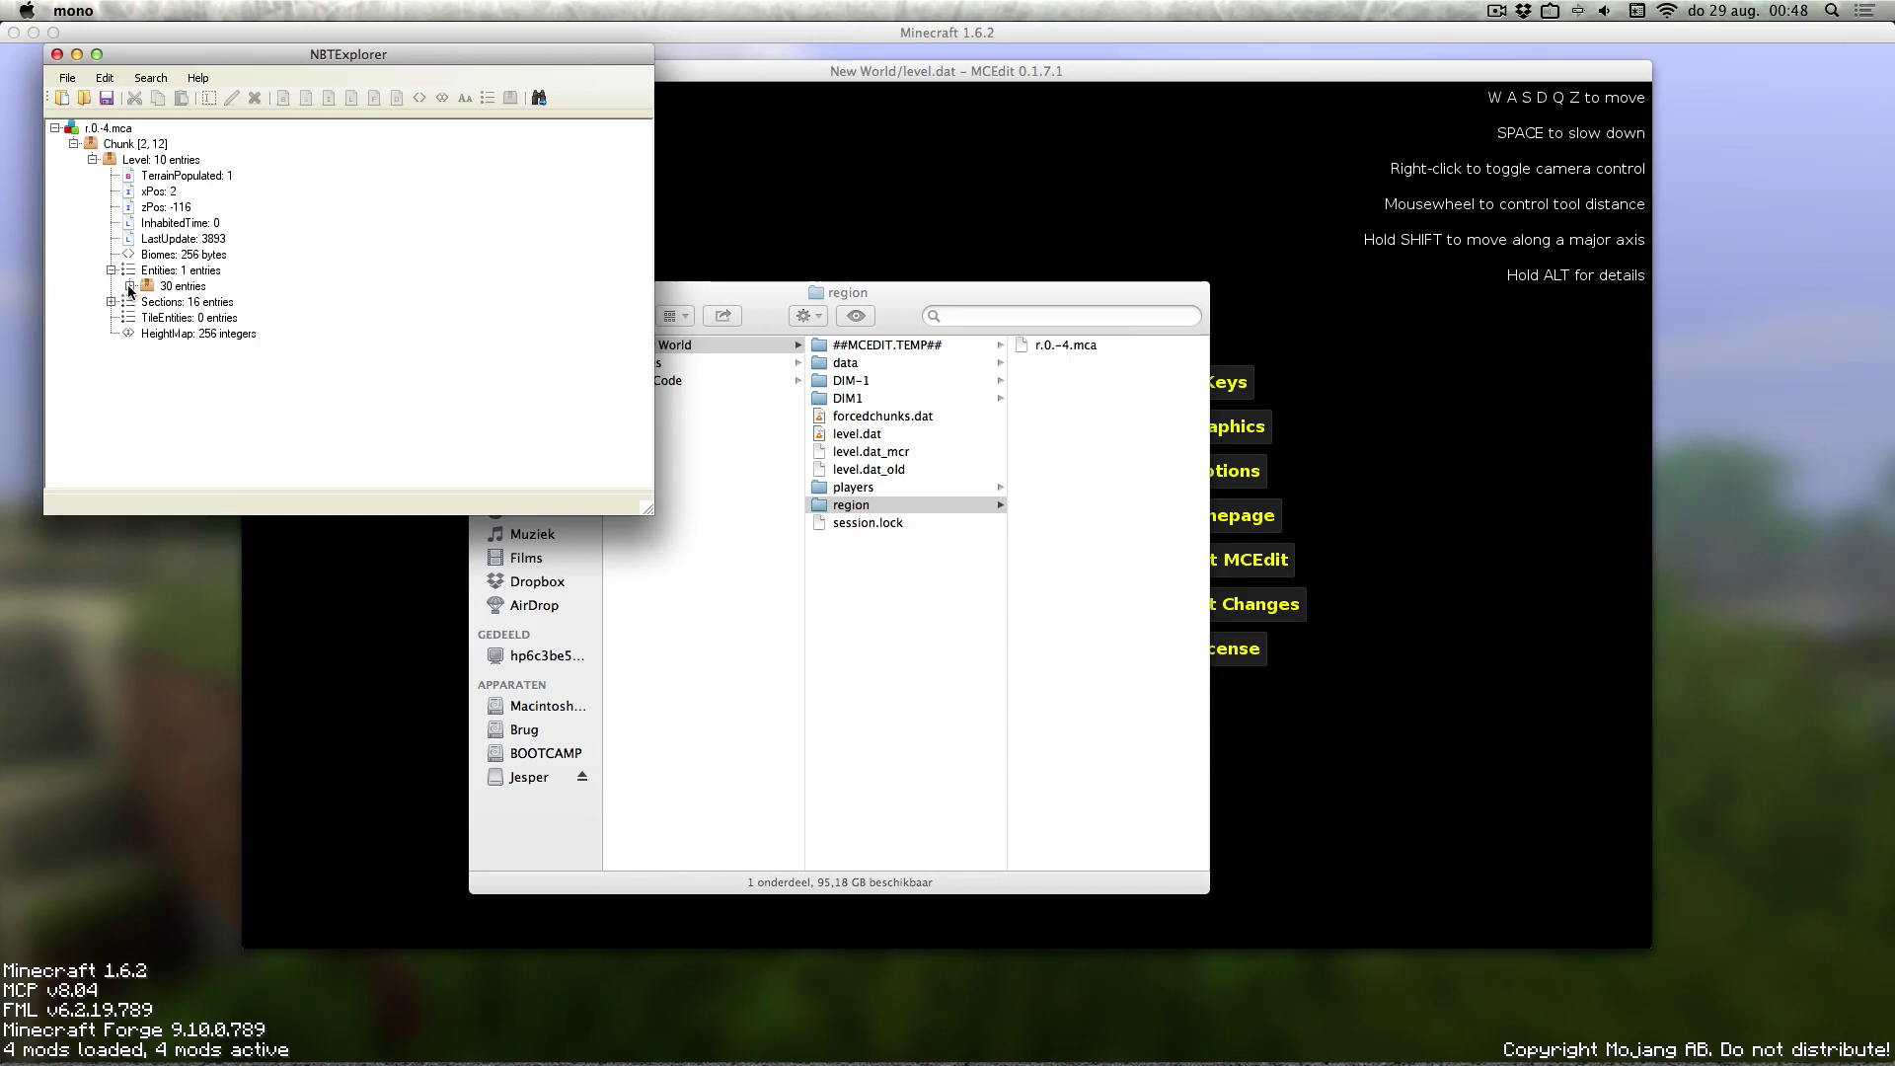
click(129, 287)
scroll(488, 268, down, 7)
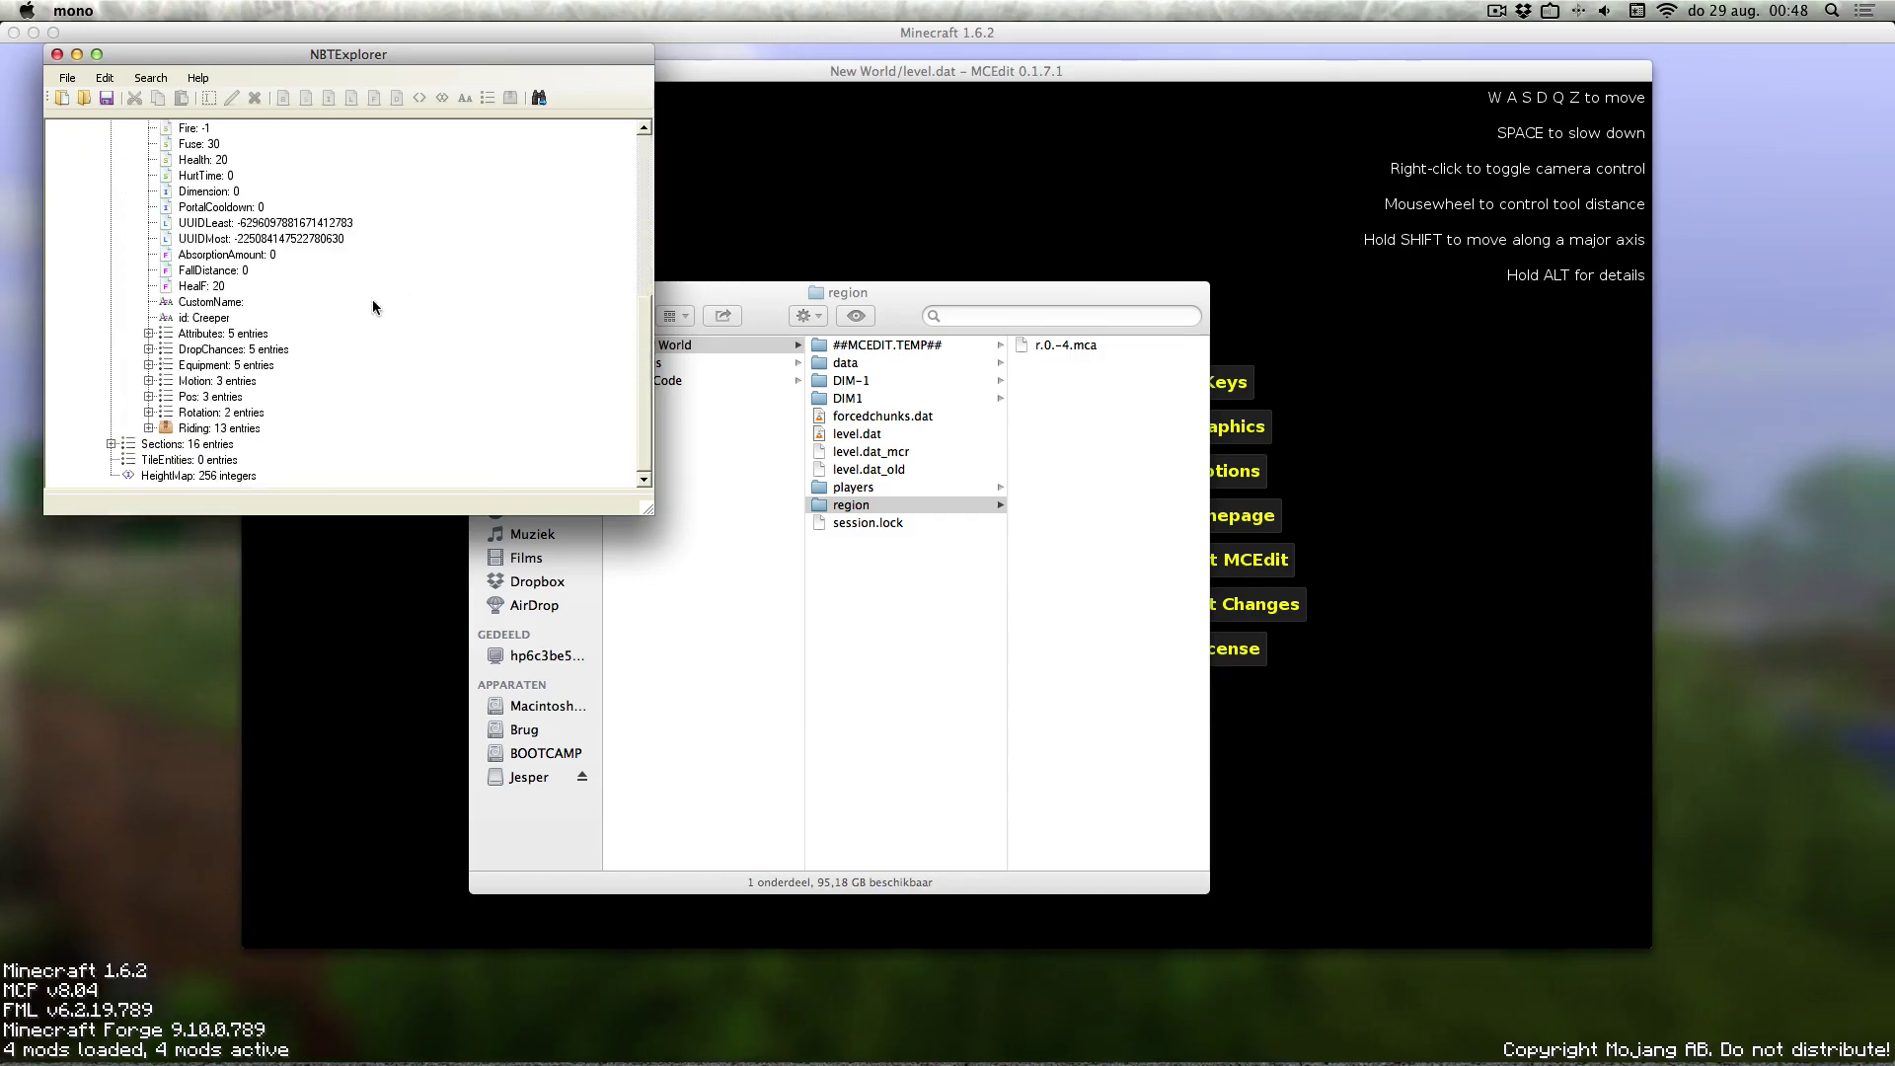
click(148, 429)
scroll(168, 434, down, 4)
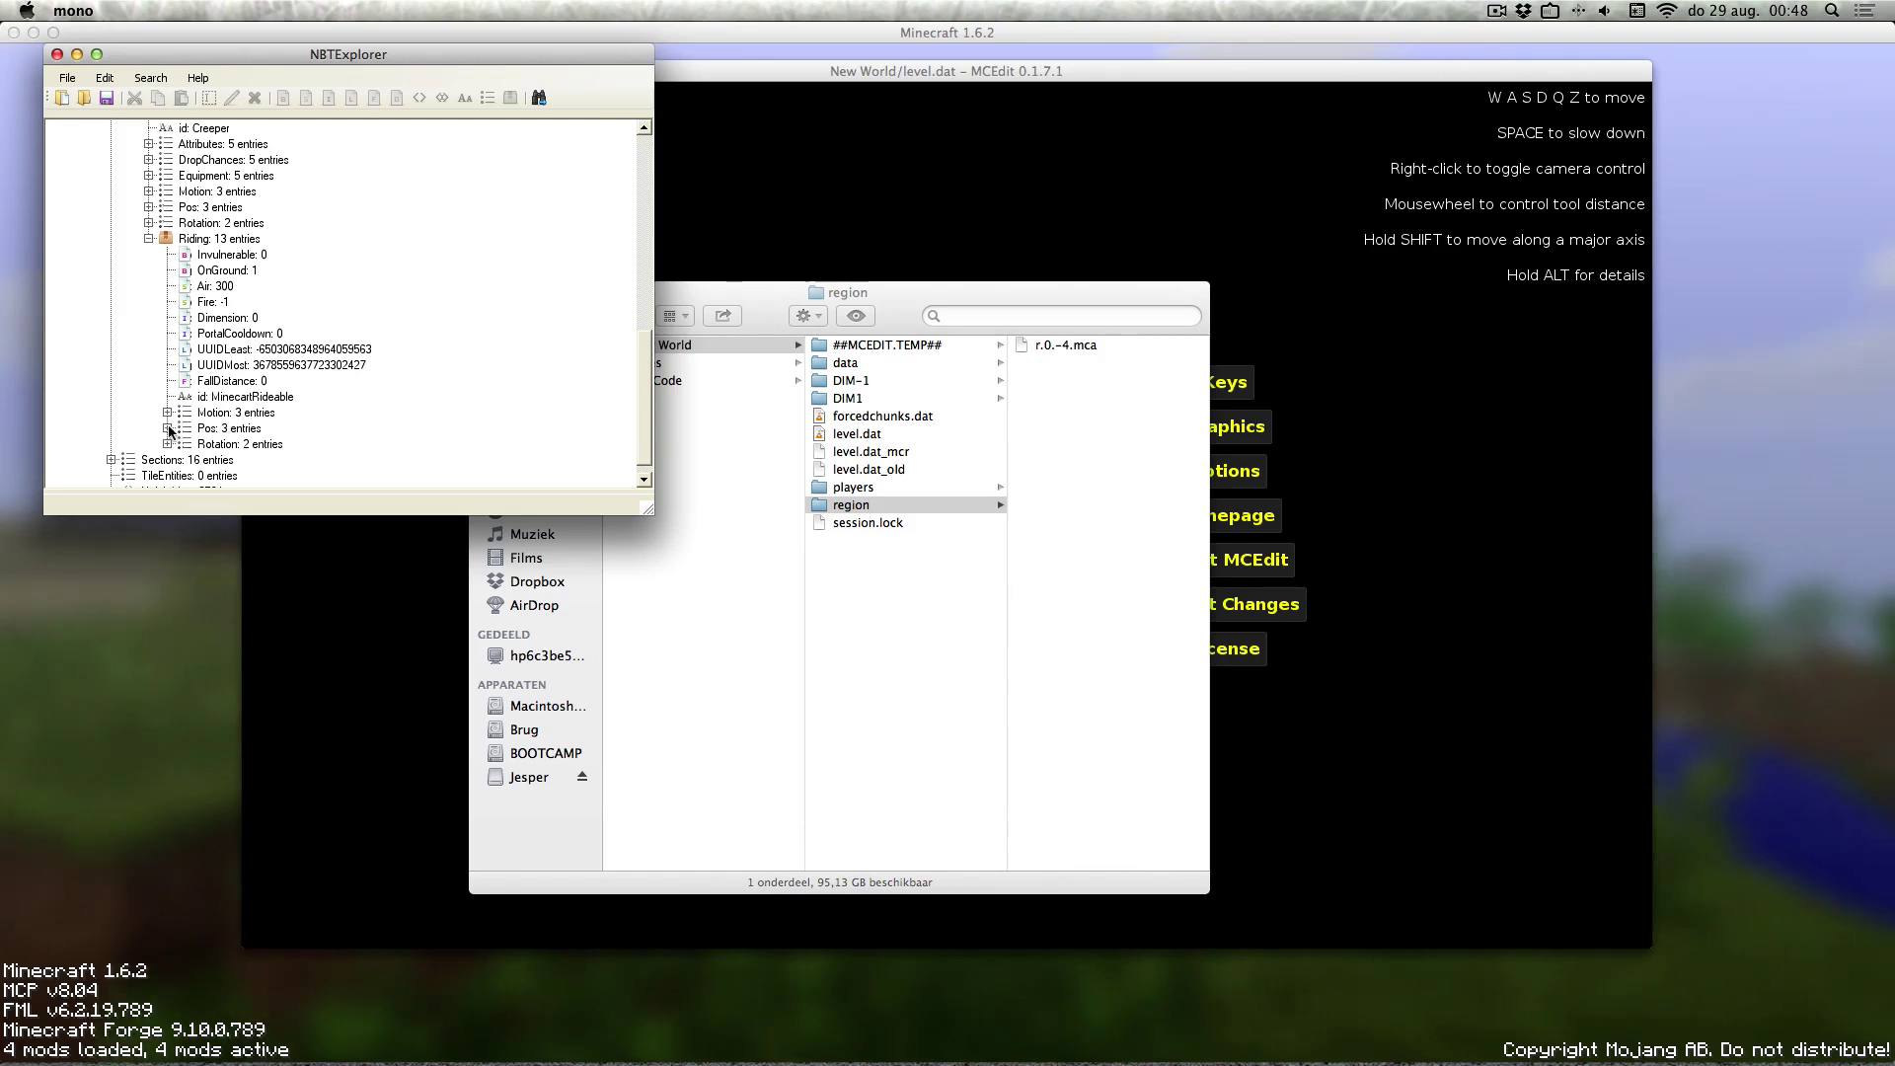
Expand the ridden minecart's Pos list and set its first coordinate to 100000000.
click(167, 428)
double_click(227, 445)
text(1000)
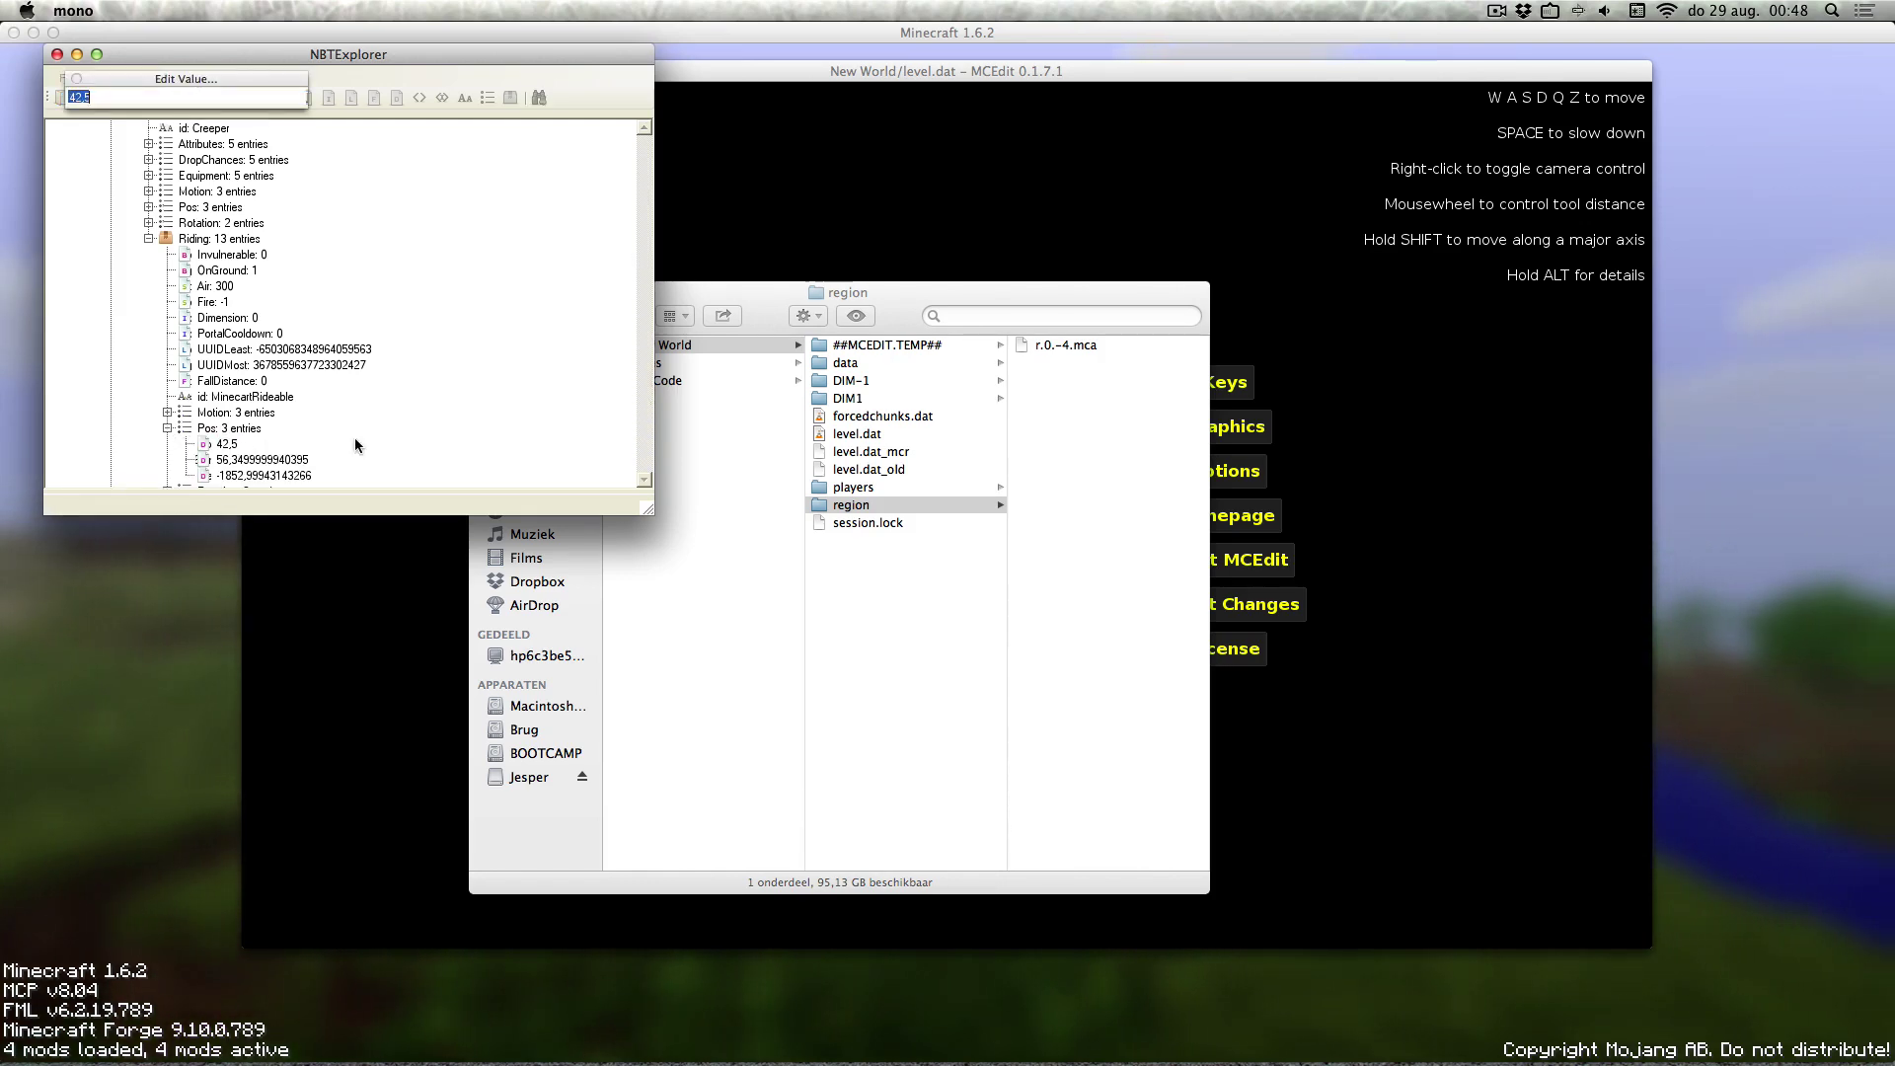
text(00000)
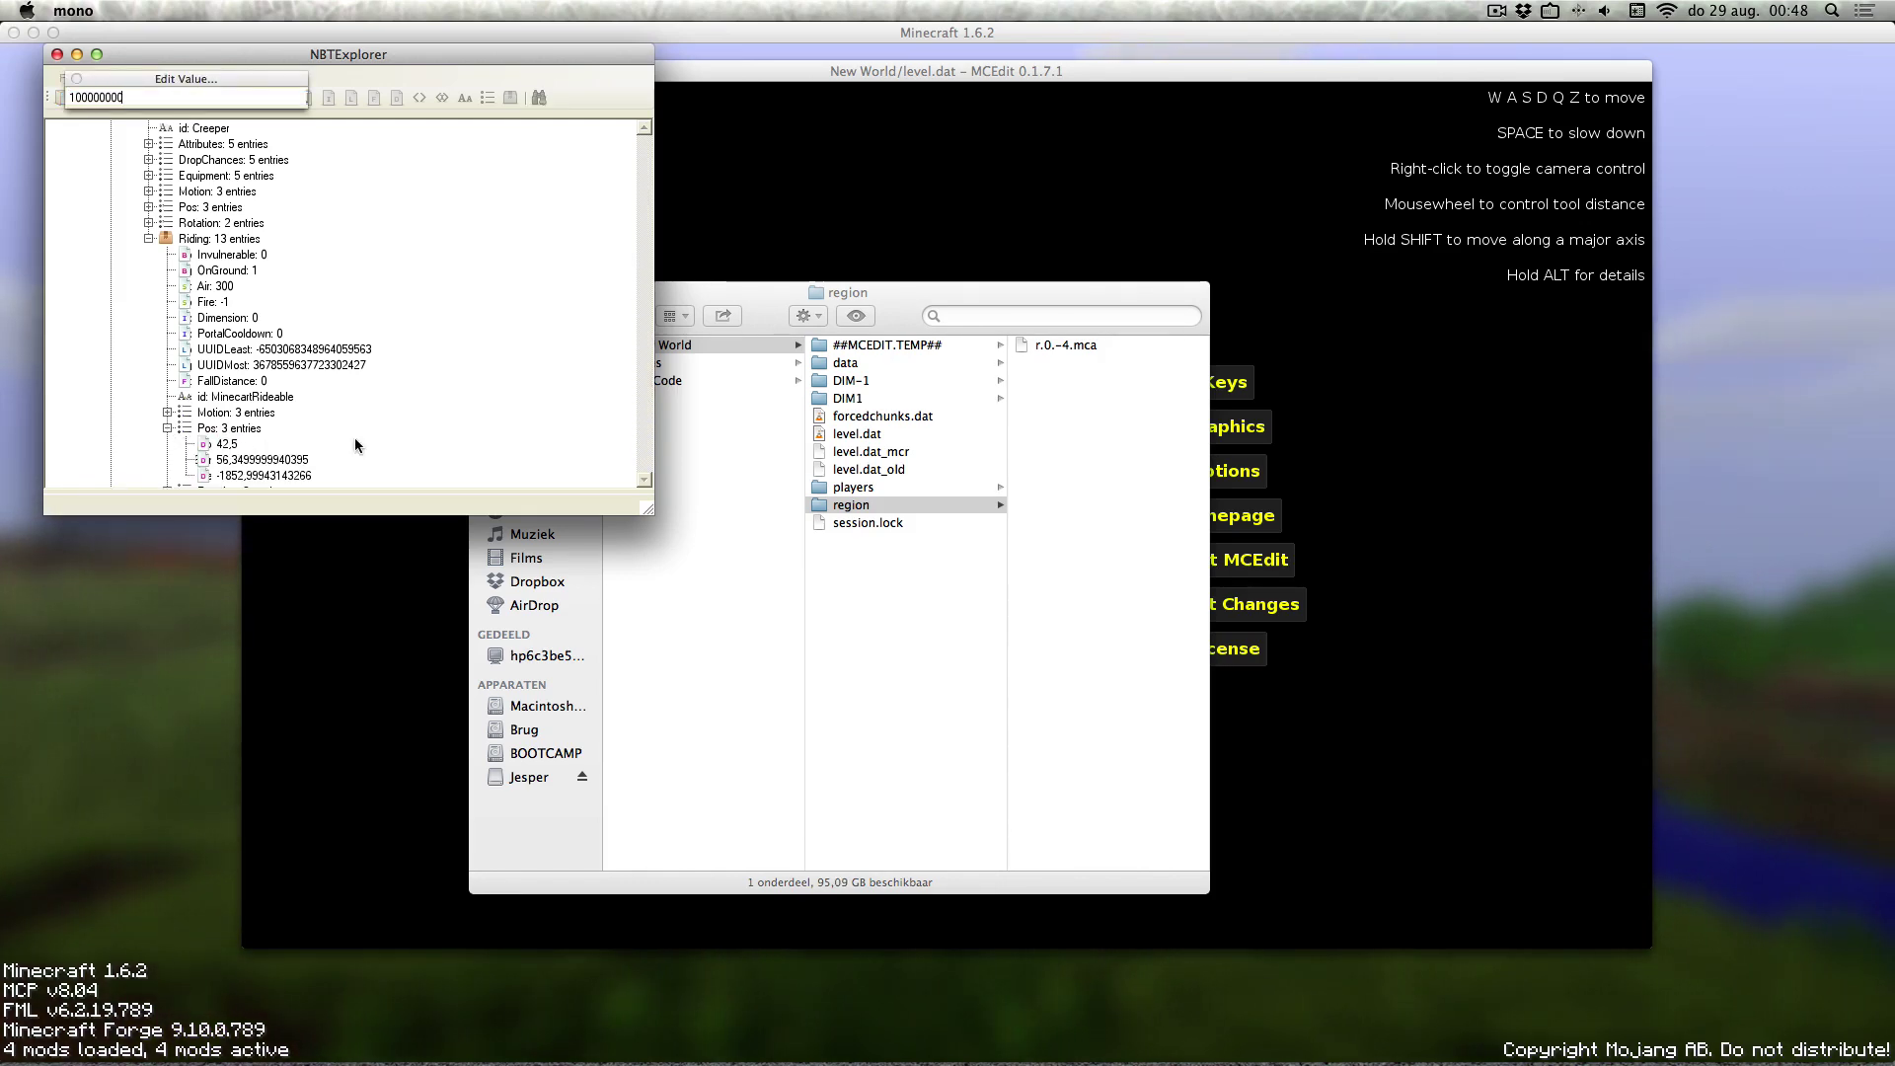
key(Return)
Set the third Pos coordinate of the ridden minecart to 10000000.
key(ctrl+e)
text(100000)
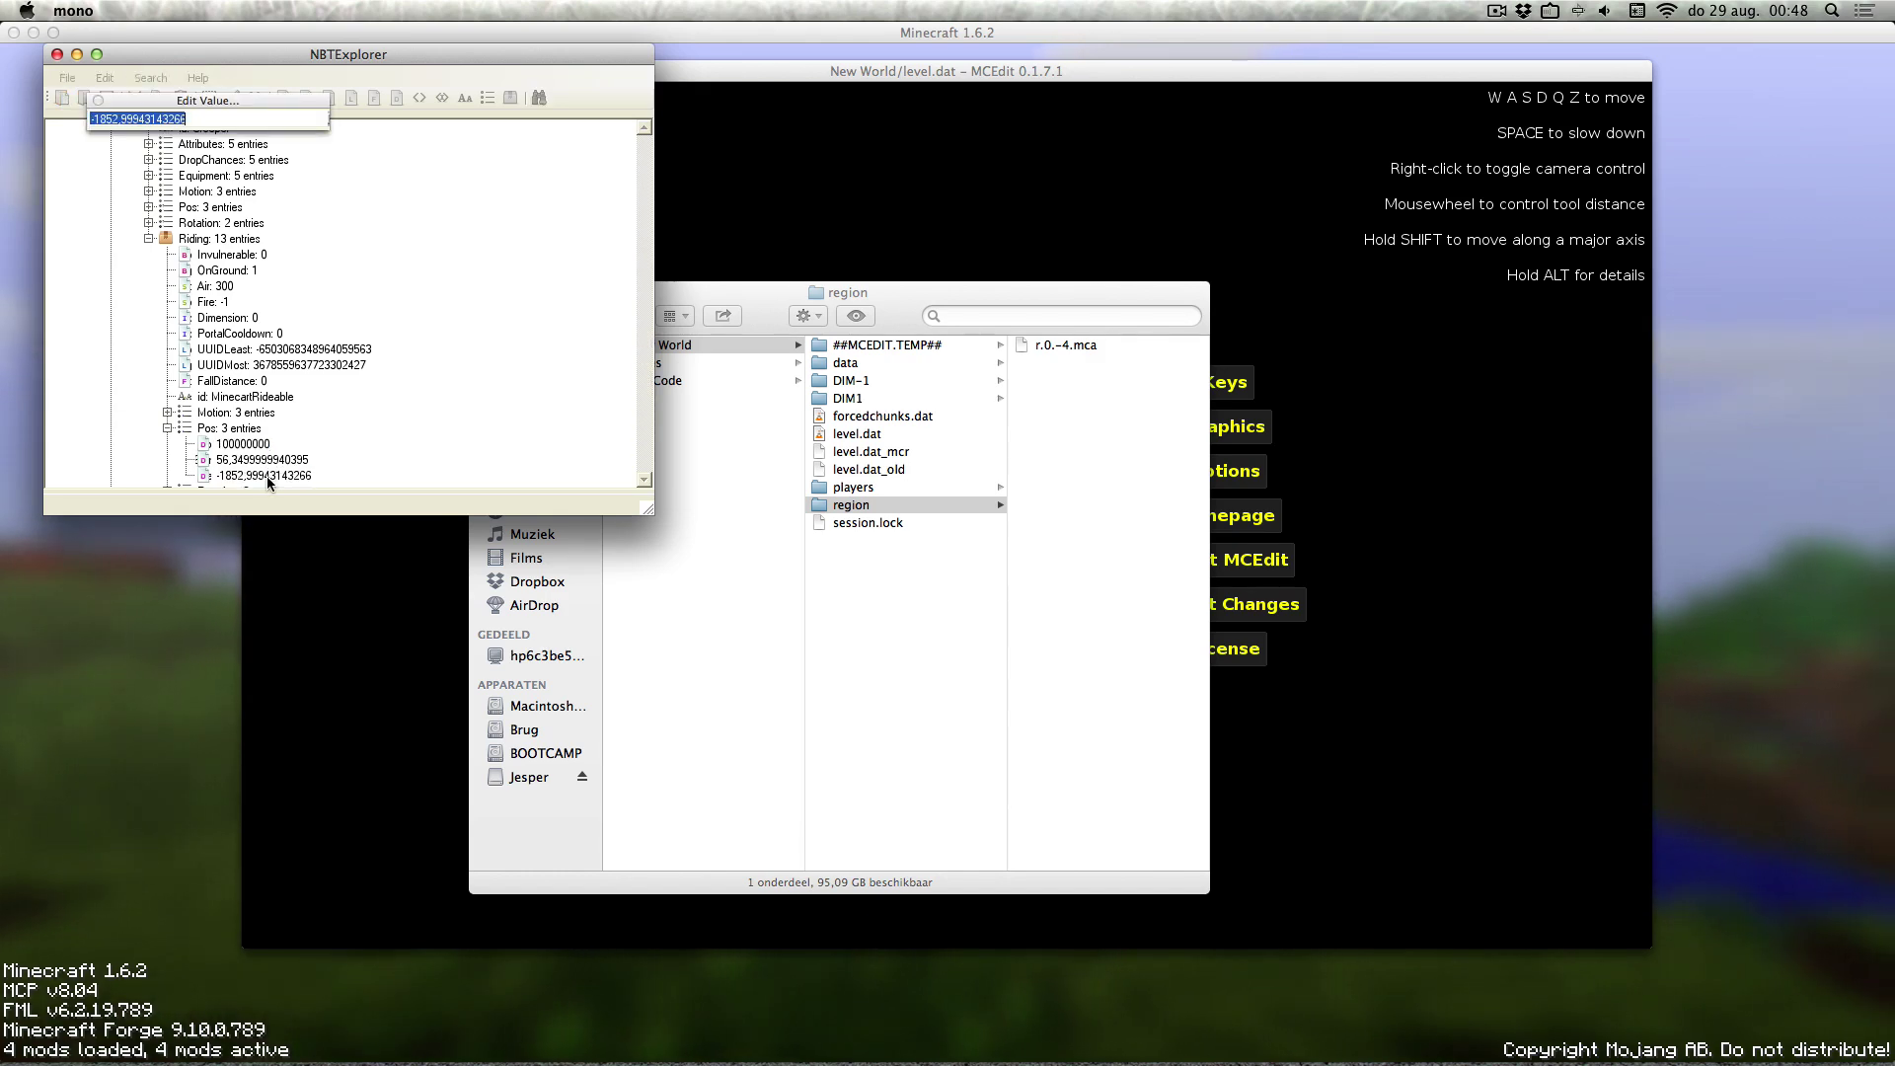
text(00)
key(Return)
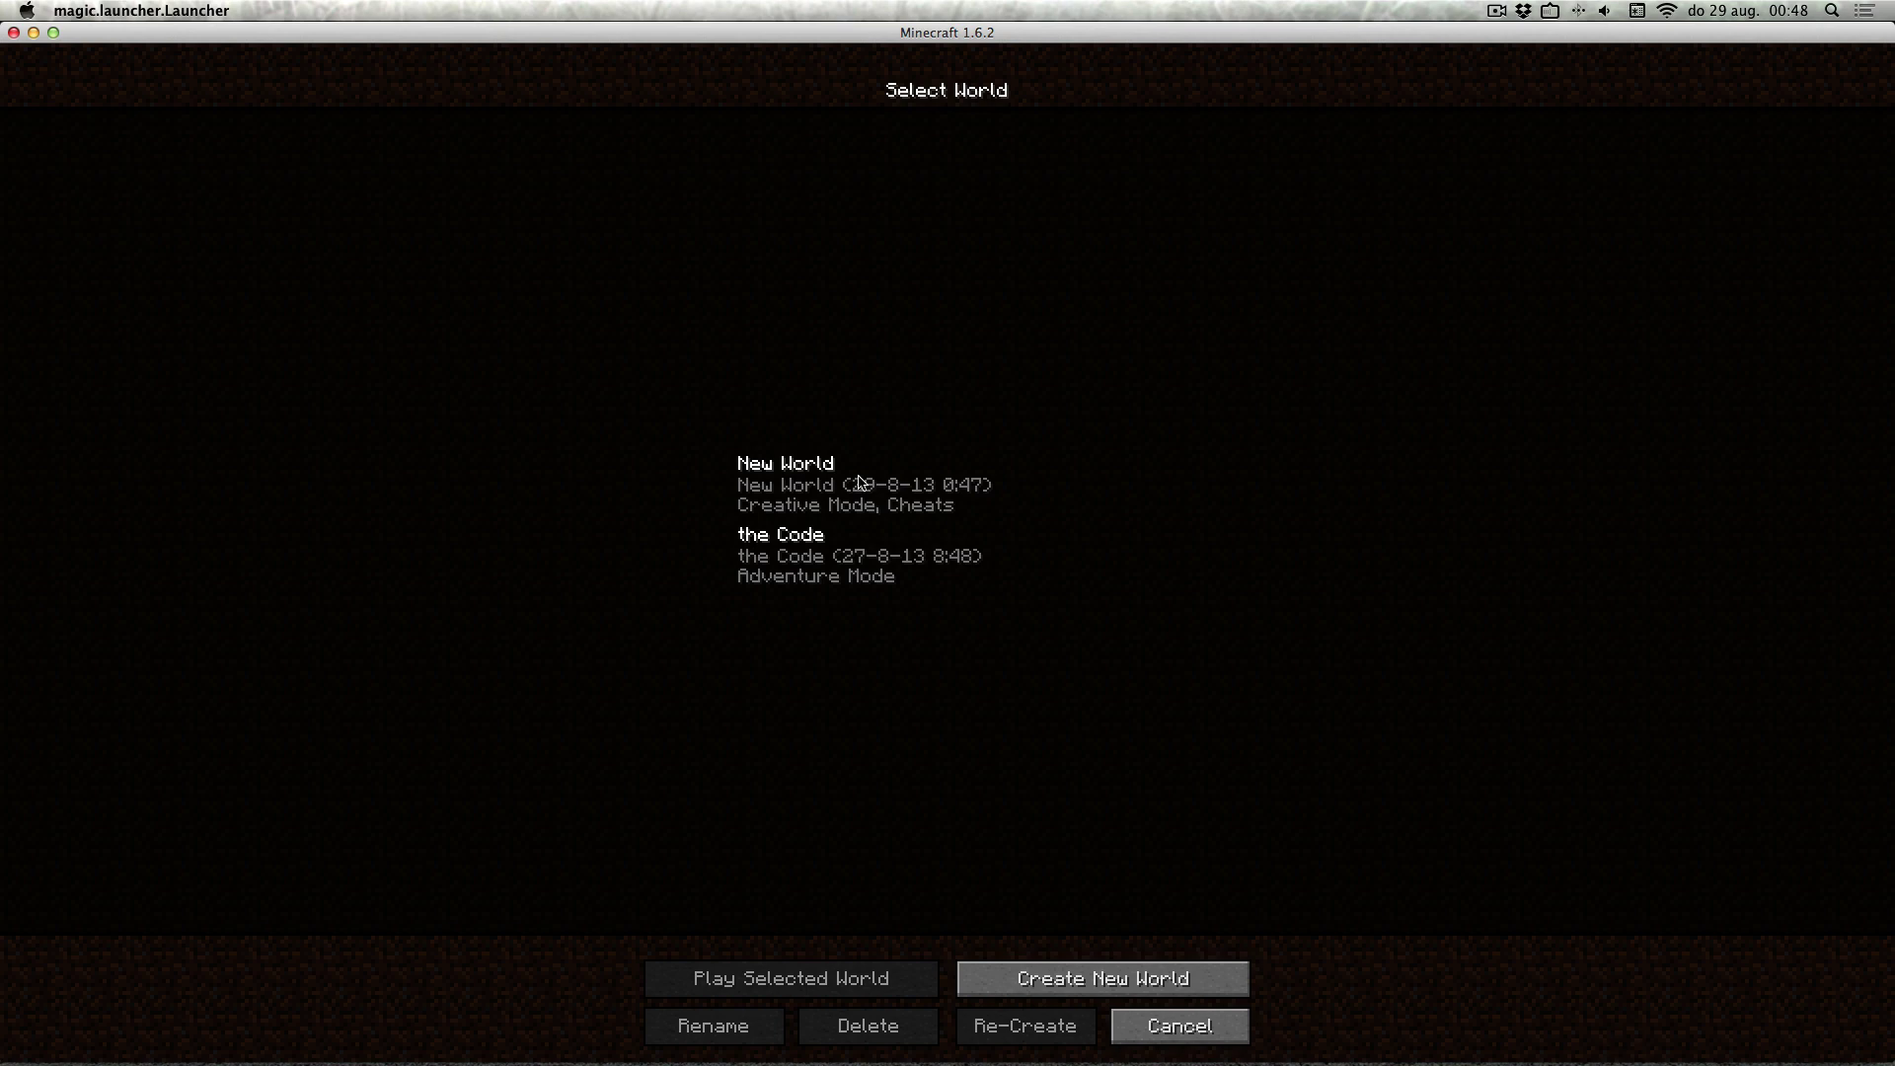
Switch to Minecraft, open New World and dig a one-block-deep pit in the sand beneath and around the creeper.
double_click(860, 483)
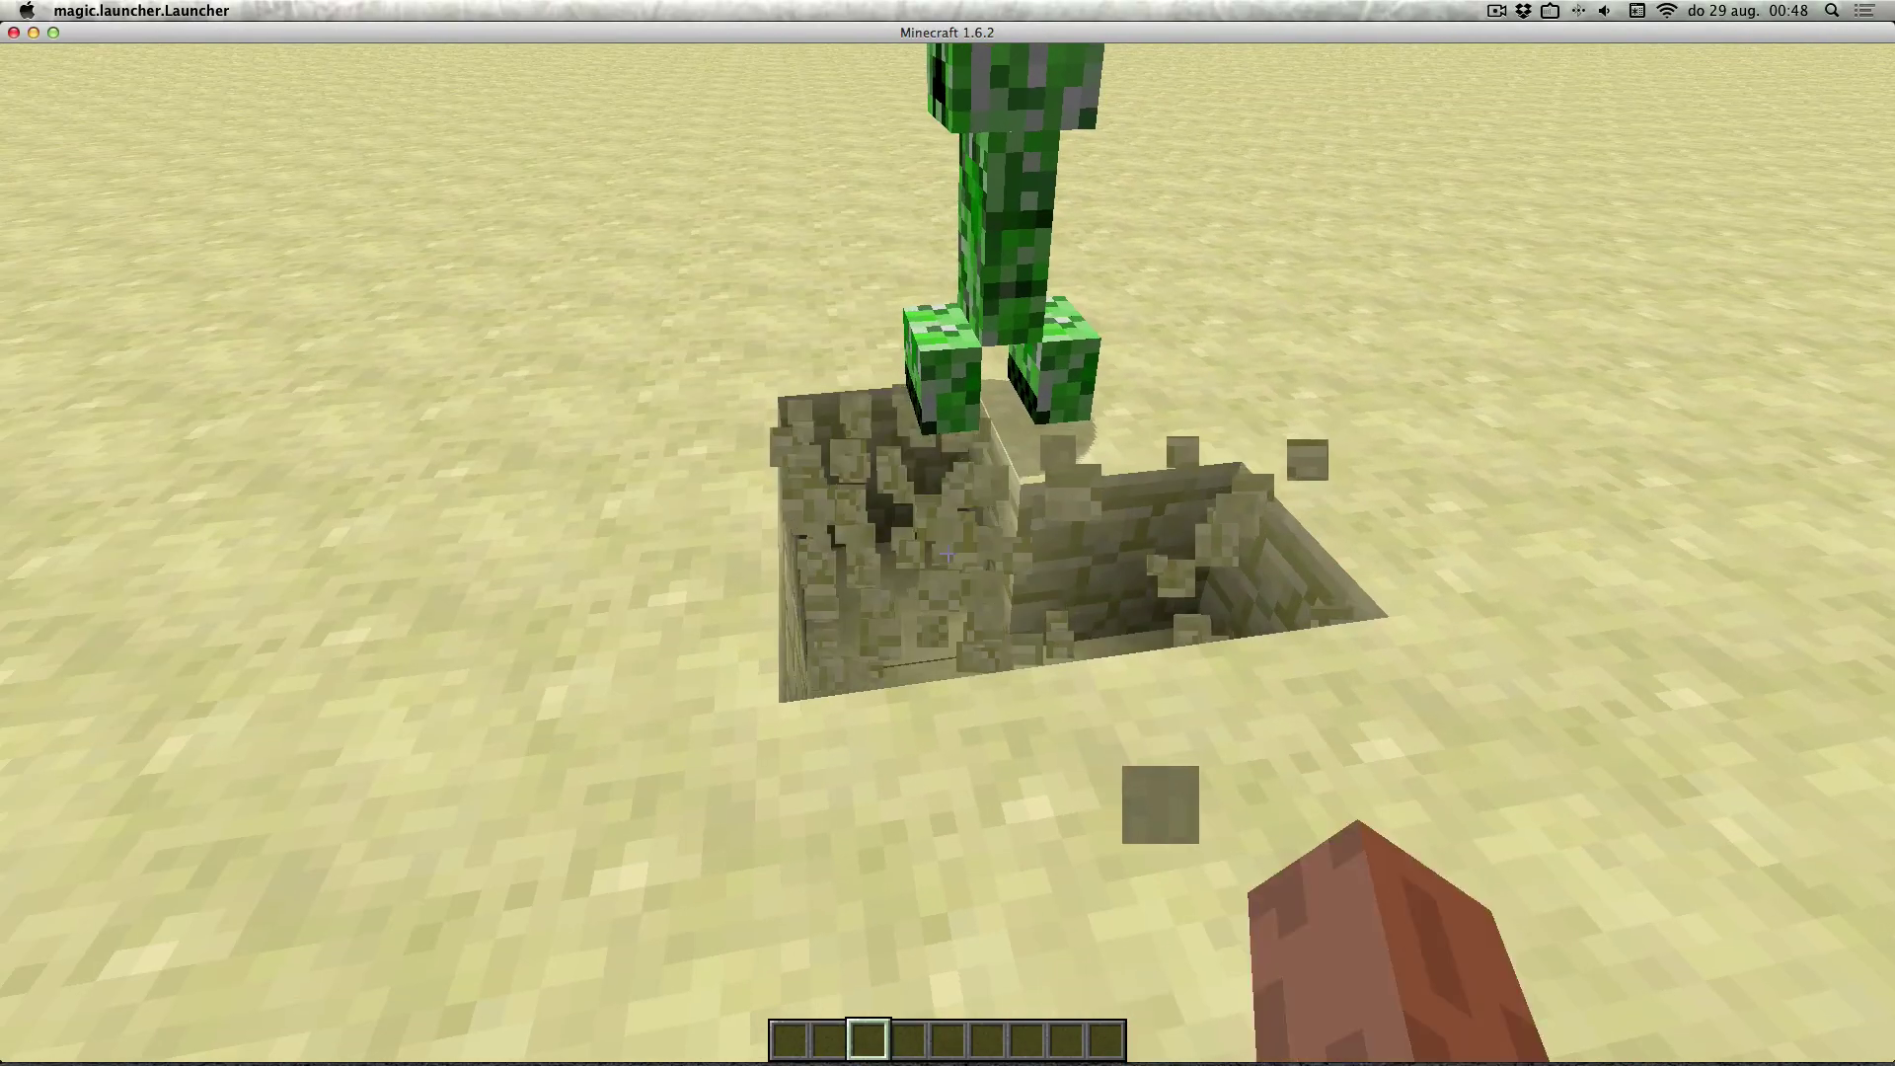
click(947, 553)
click(948, 553)
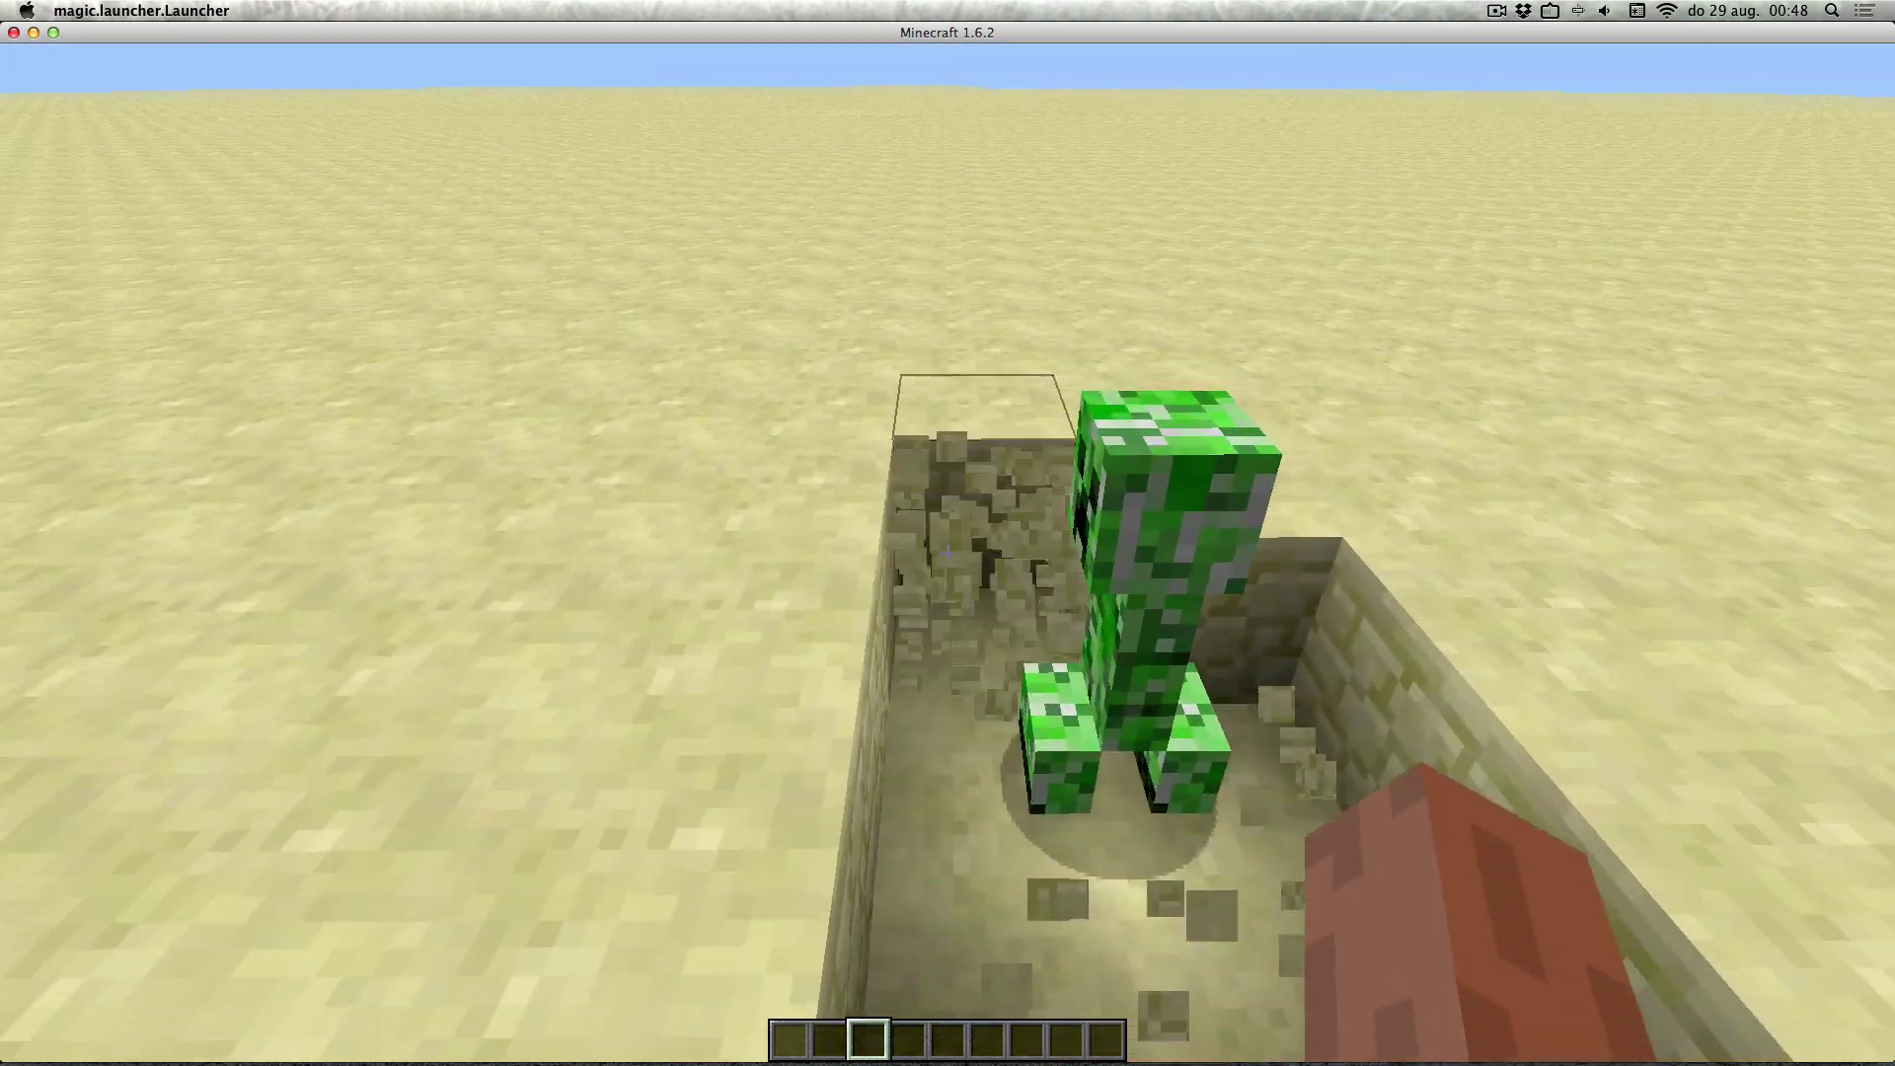
click(948, 553)
click(948, 552)
click(947, 553)
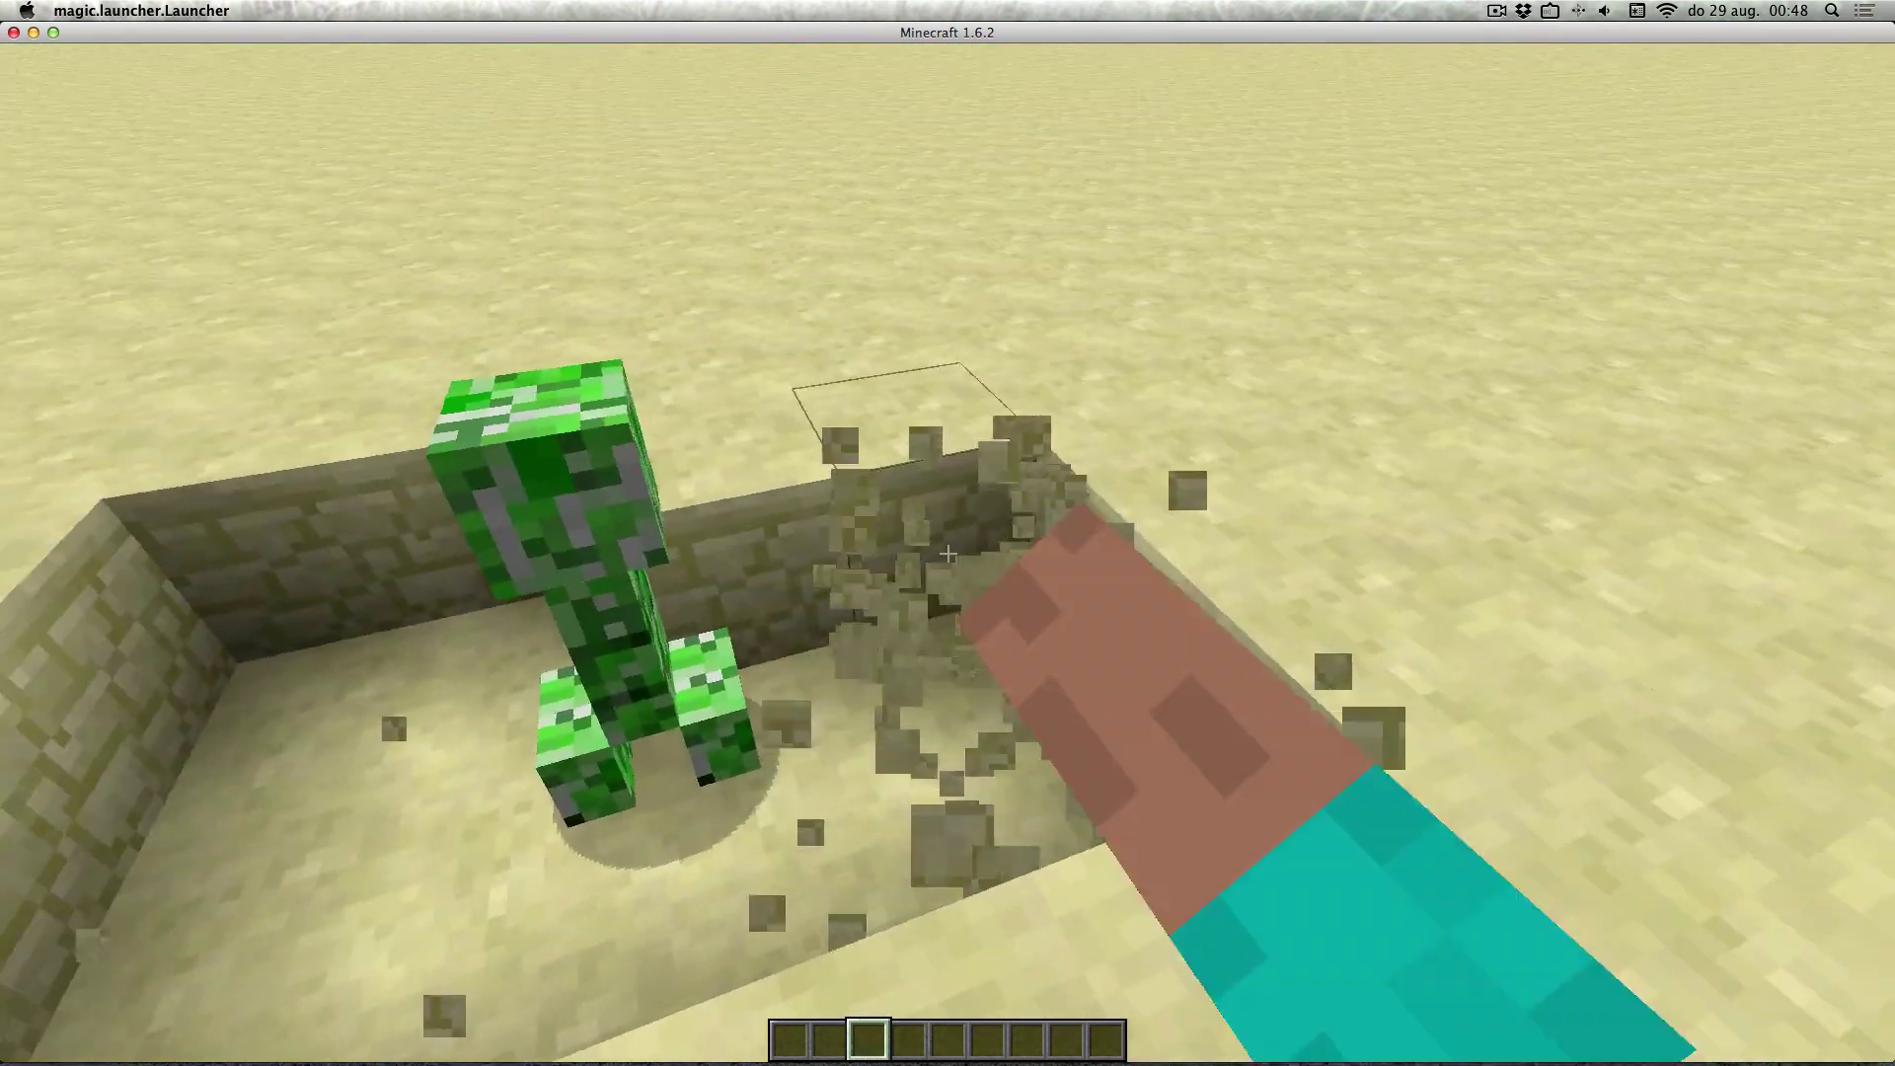
click(948, 552)
click(947, 553)
key(a)
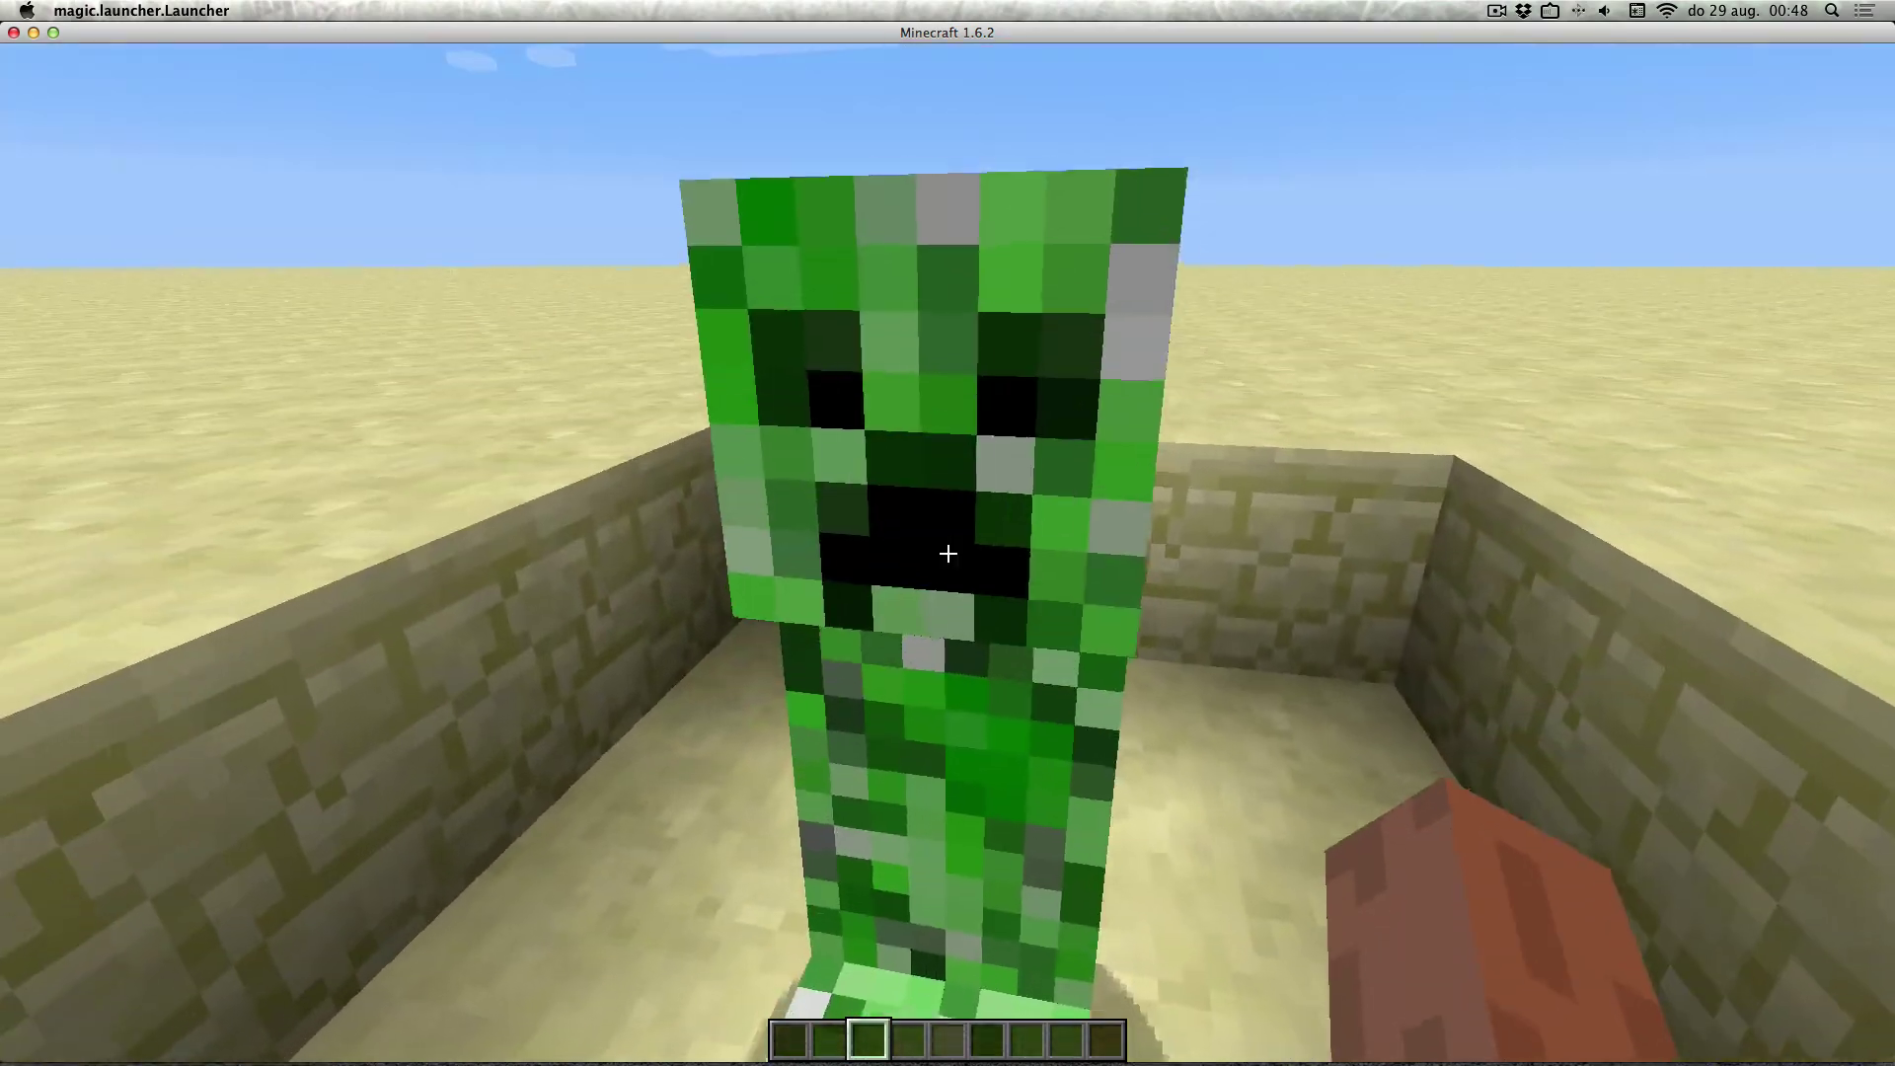
Hit the creeper standing in the pit and walk up to it.
click(947, 553)
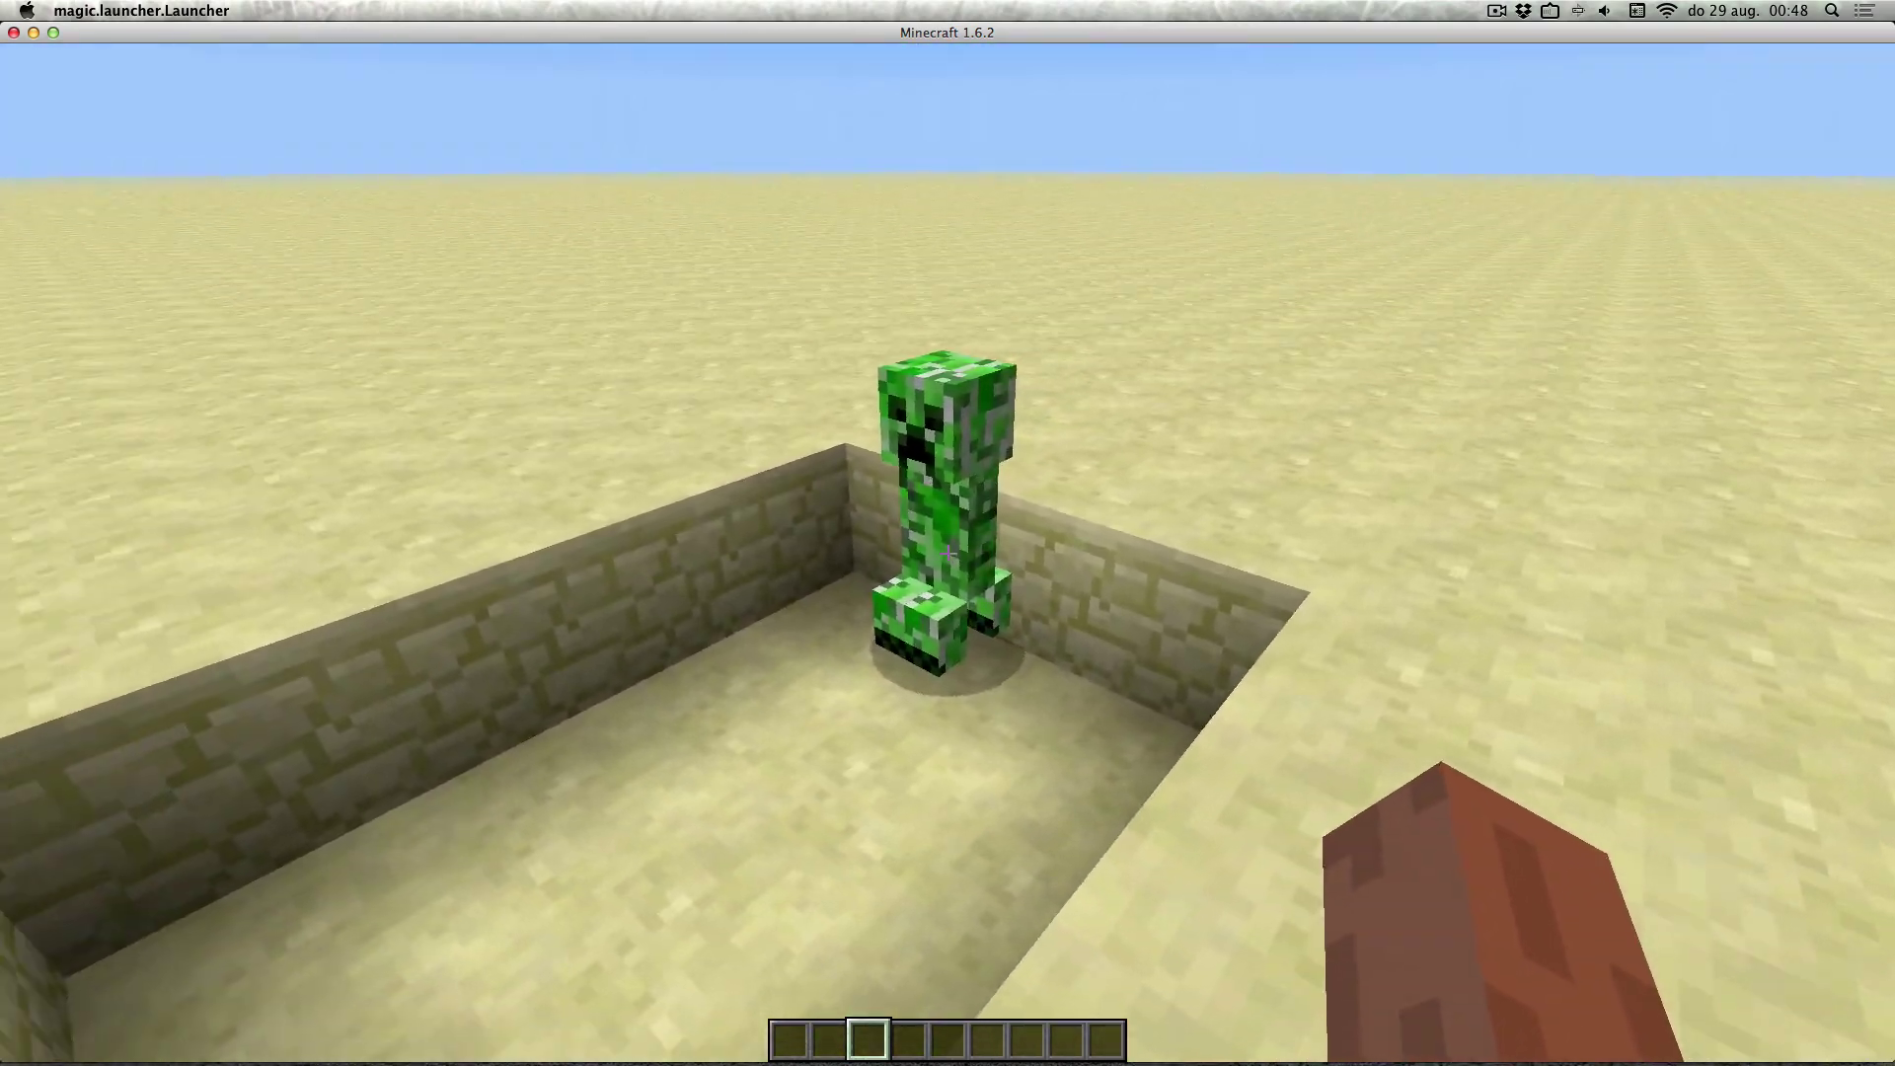
key(Escape)
click(953, 533)
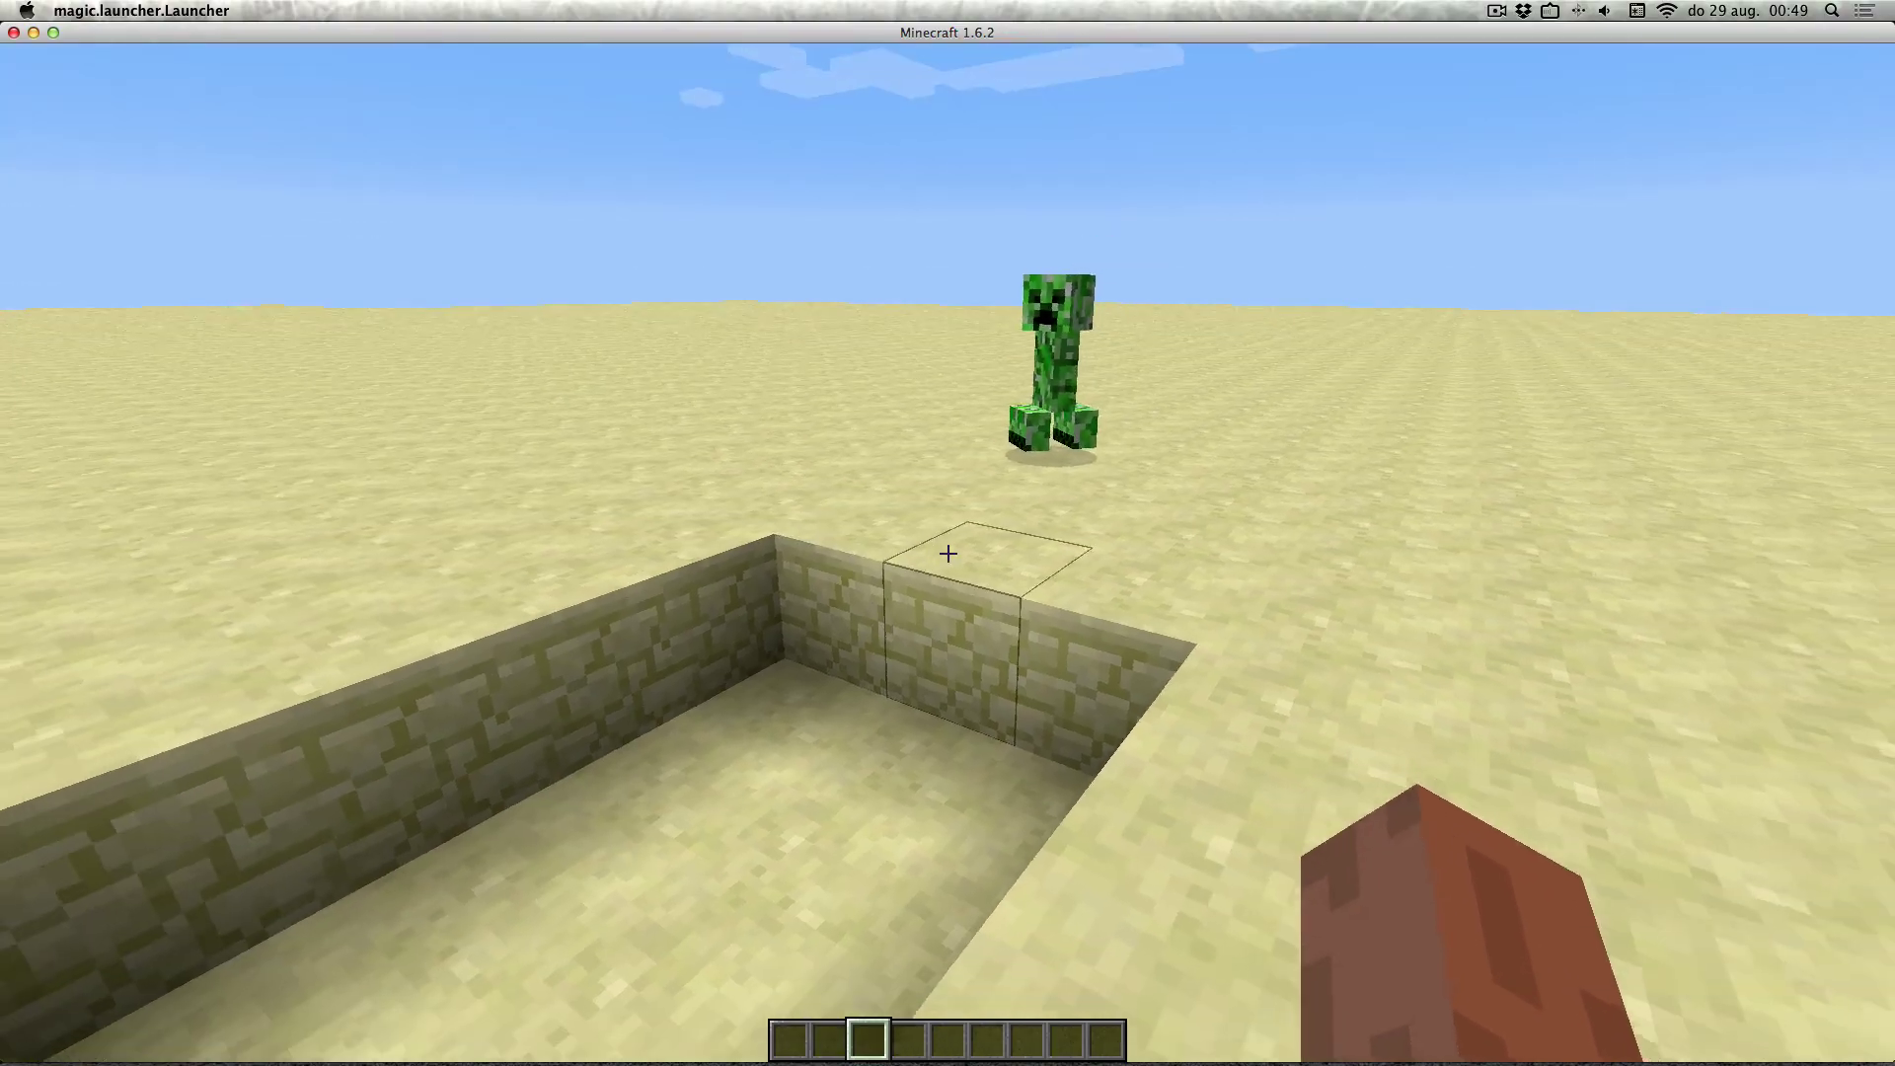
text(w)
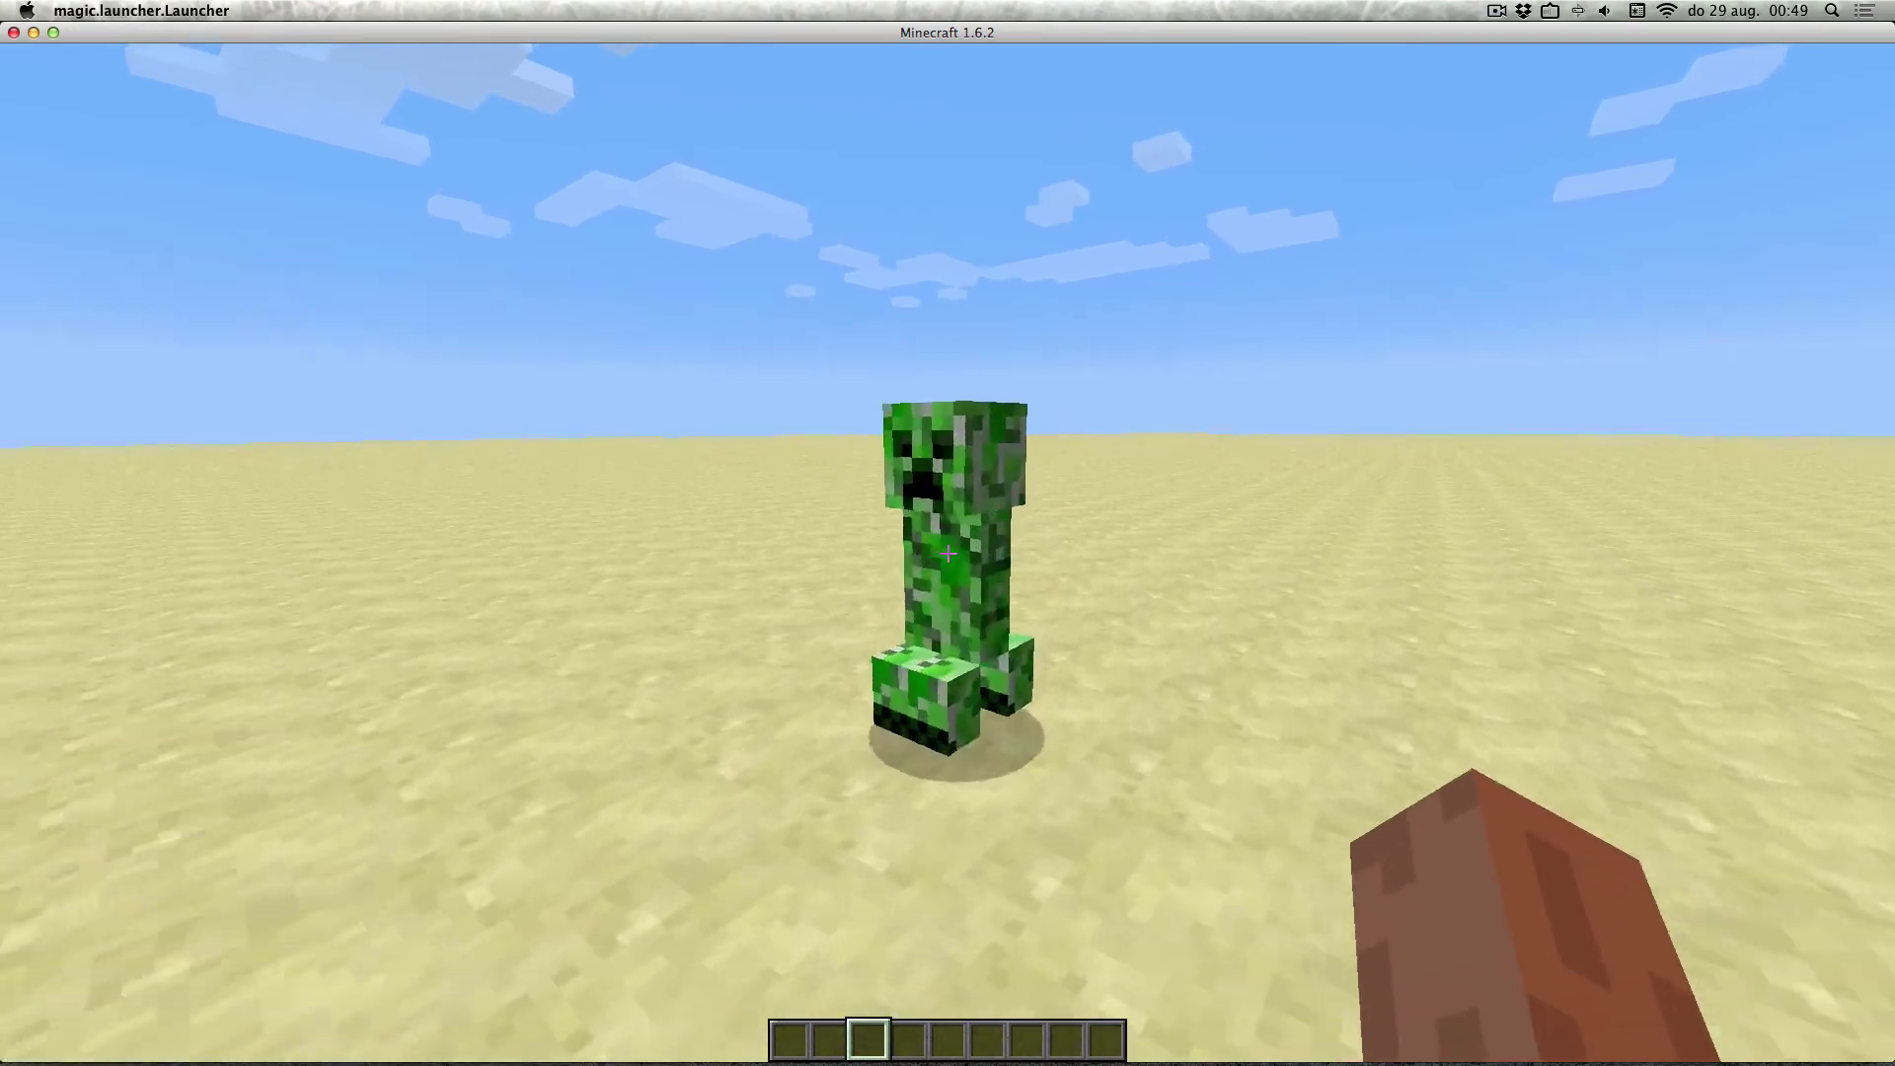
Run /nbtedit on the creeper and expand its ROOT compound and Pos list.
text(/nbtedit)
key(Return)
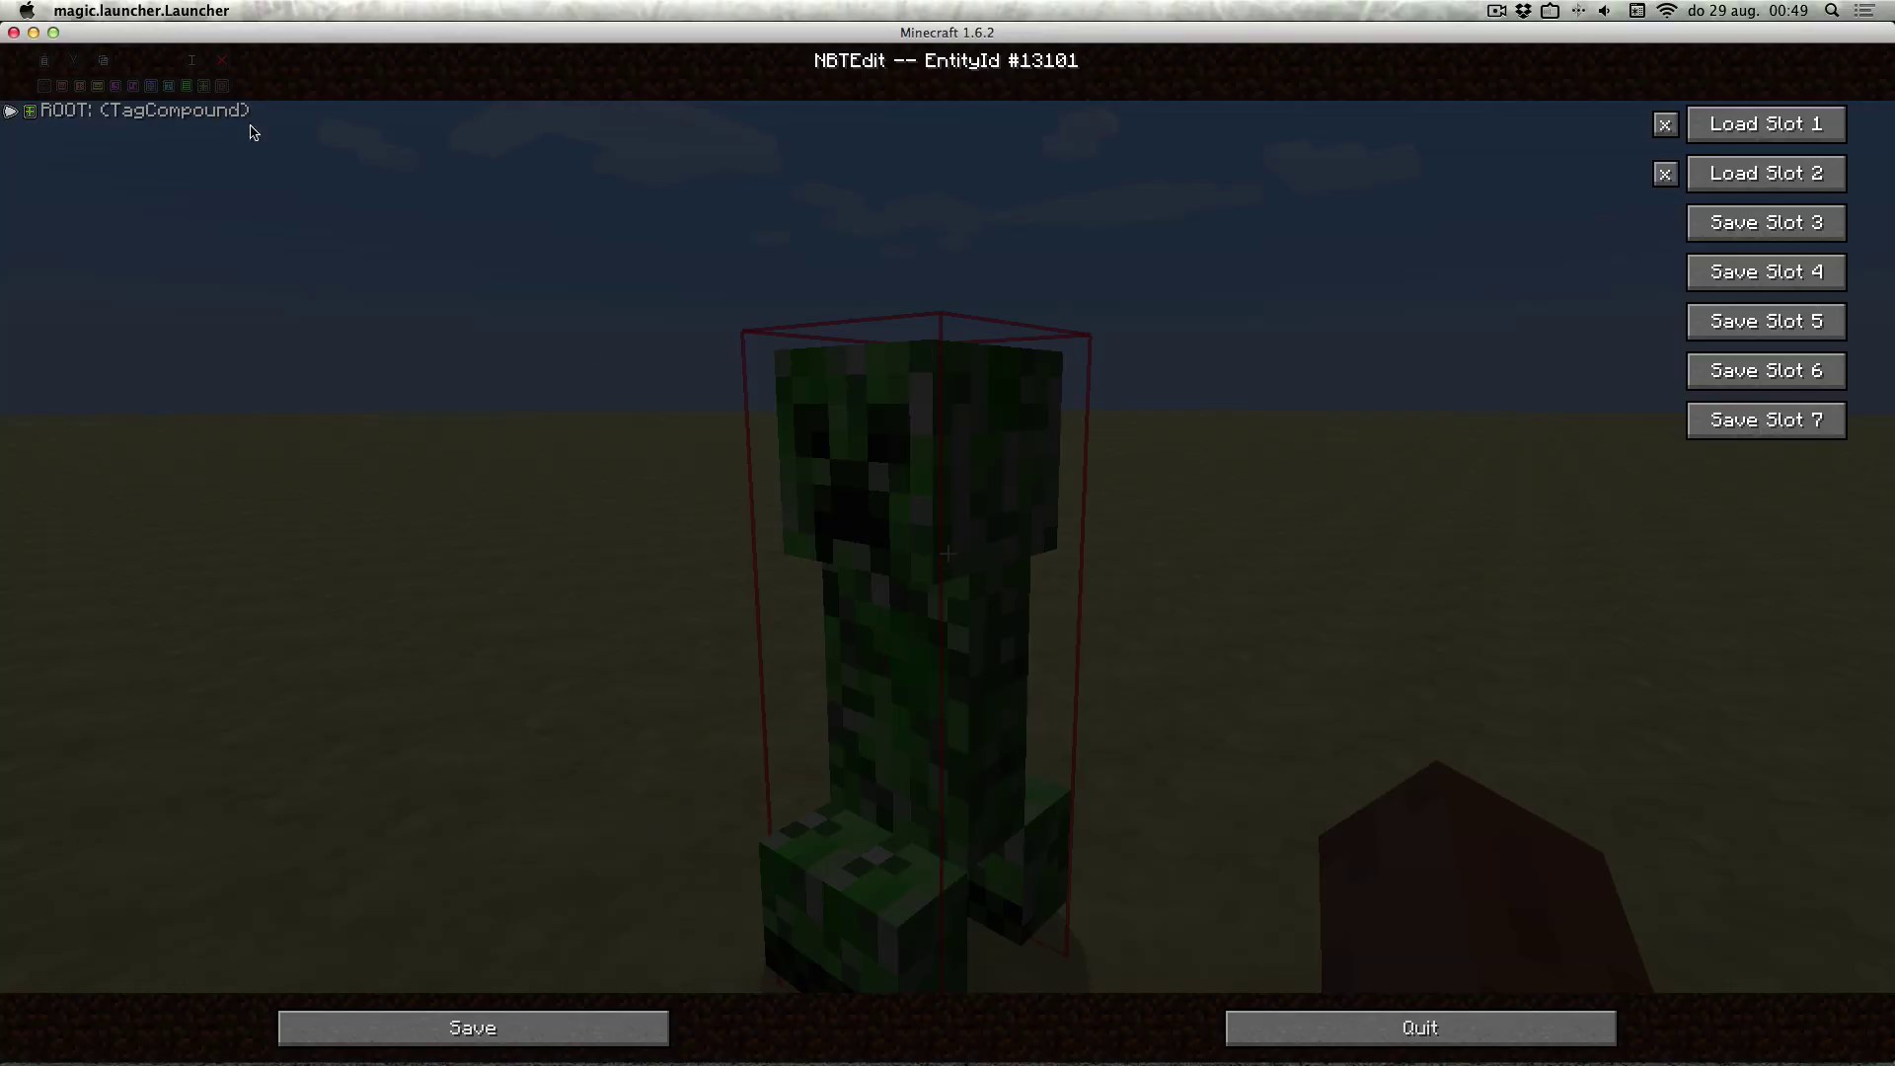
double_click(245, 113)
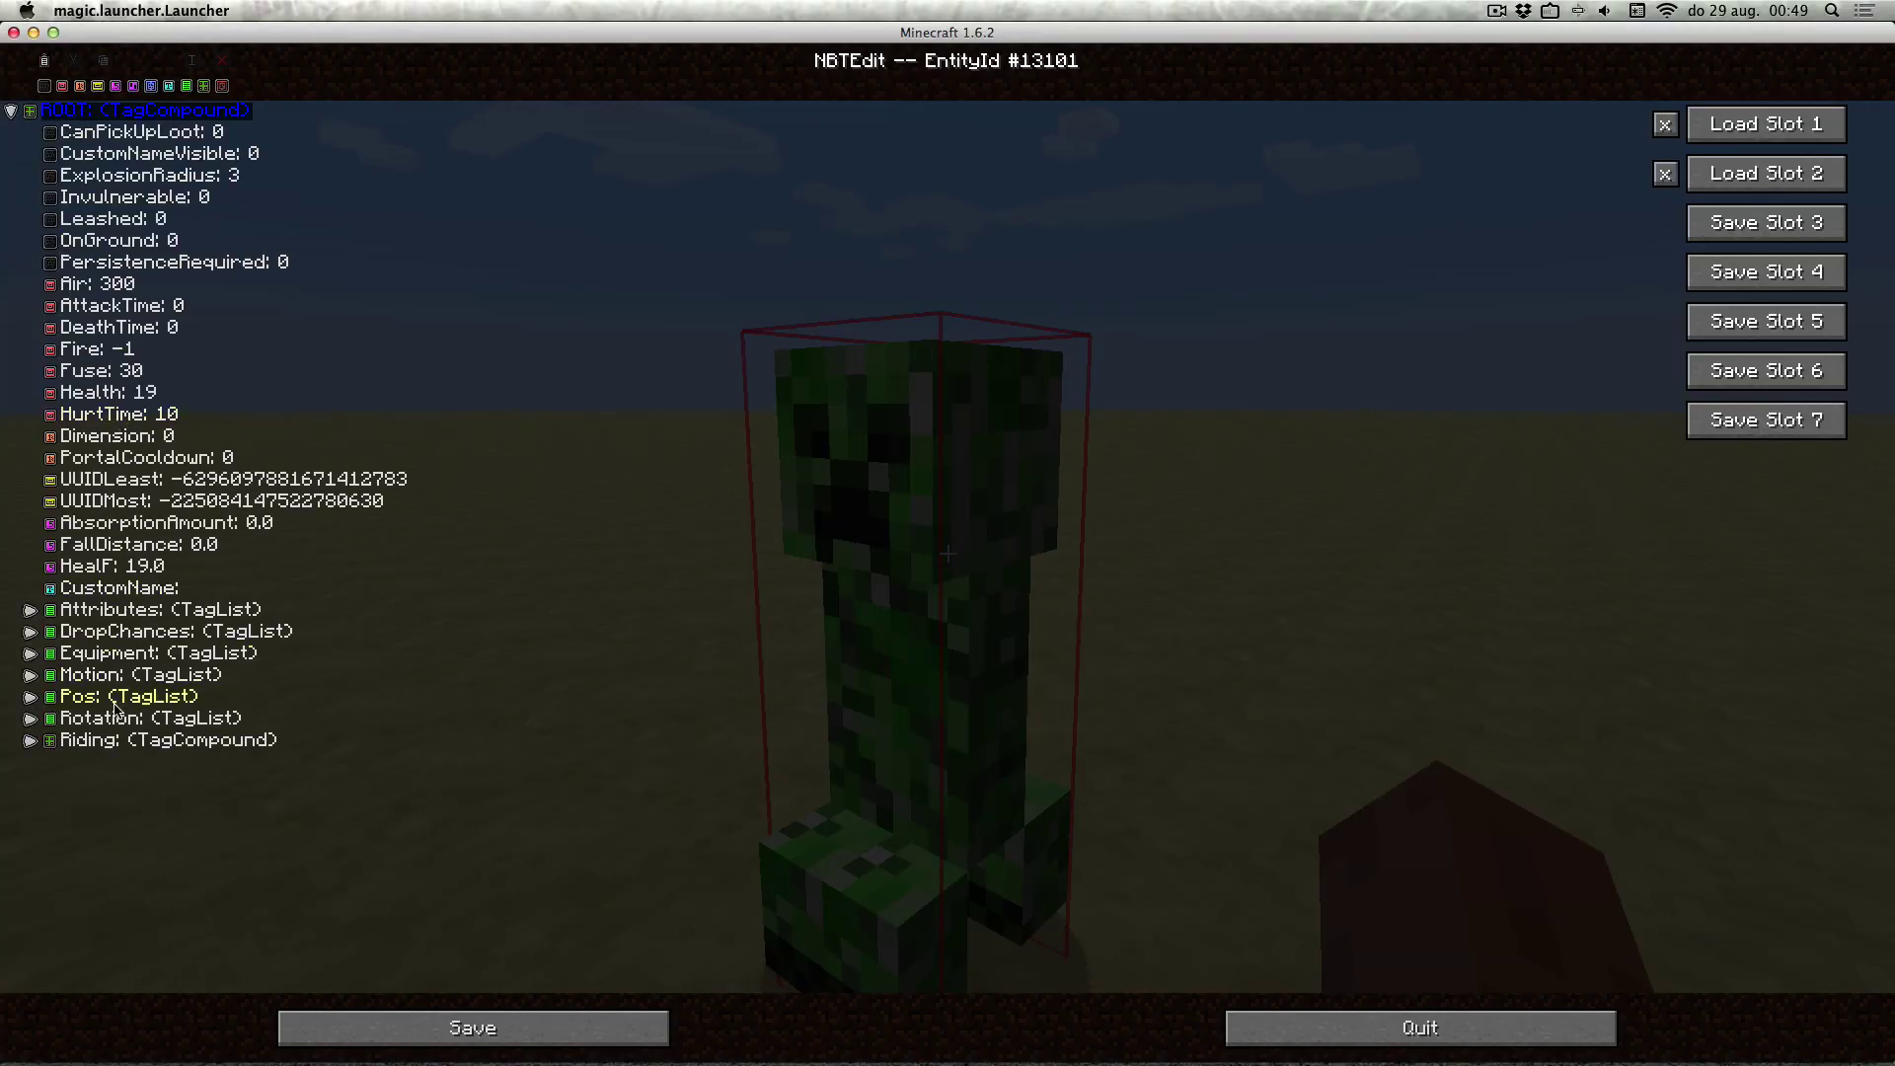
double_click(118, 698)
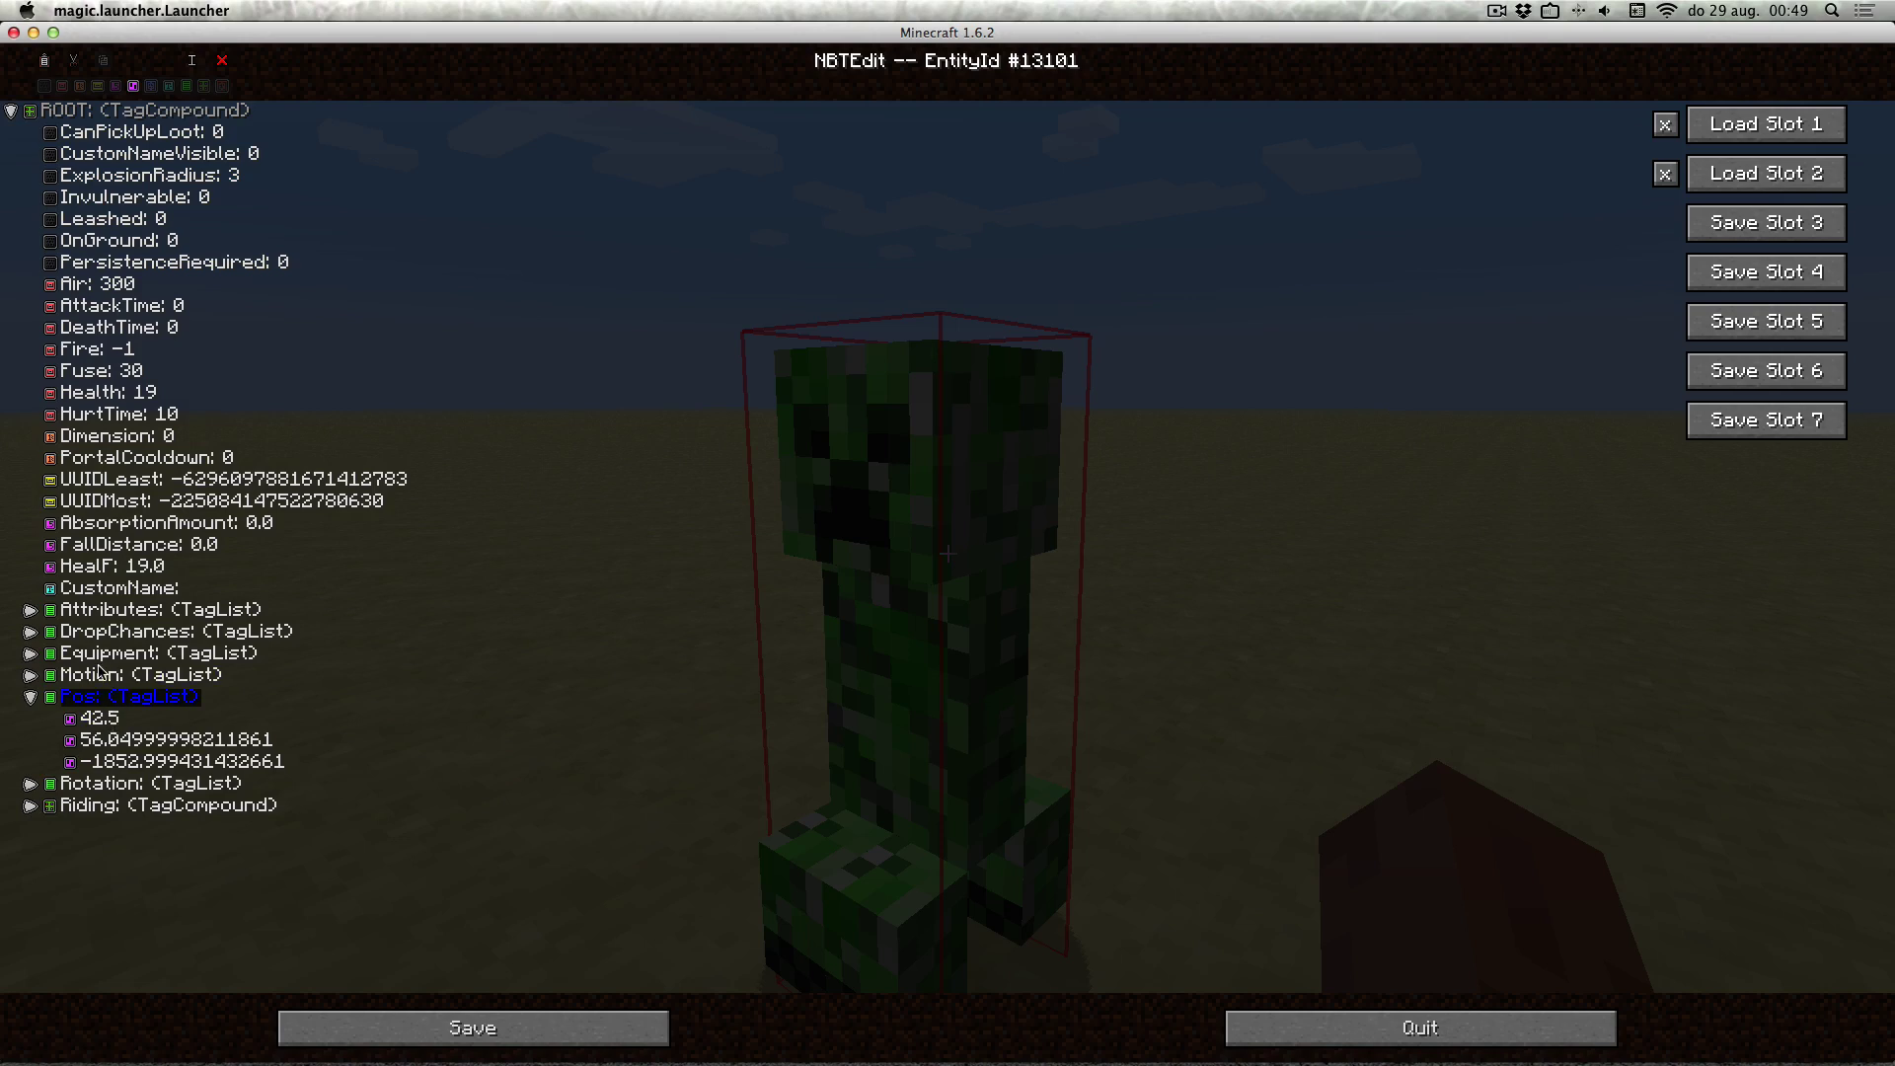
Expand the creeper's Motion list and set its first value to NaN.
double_click(99, 675)
double_click(118, 698)
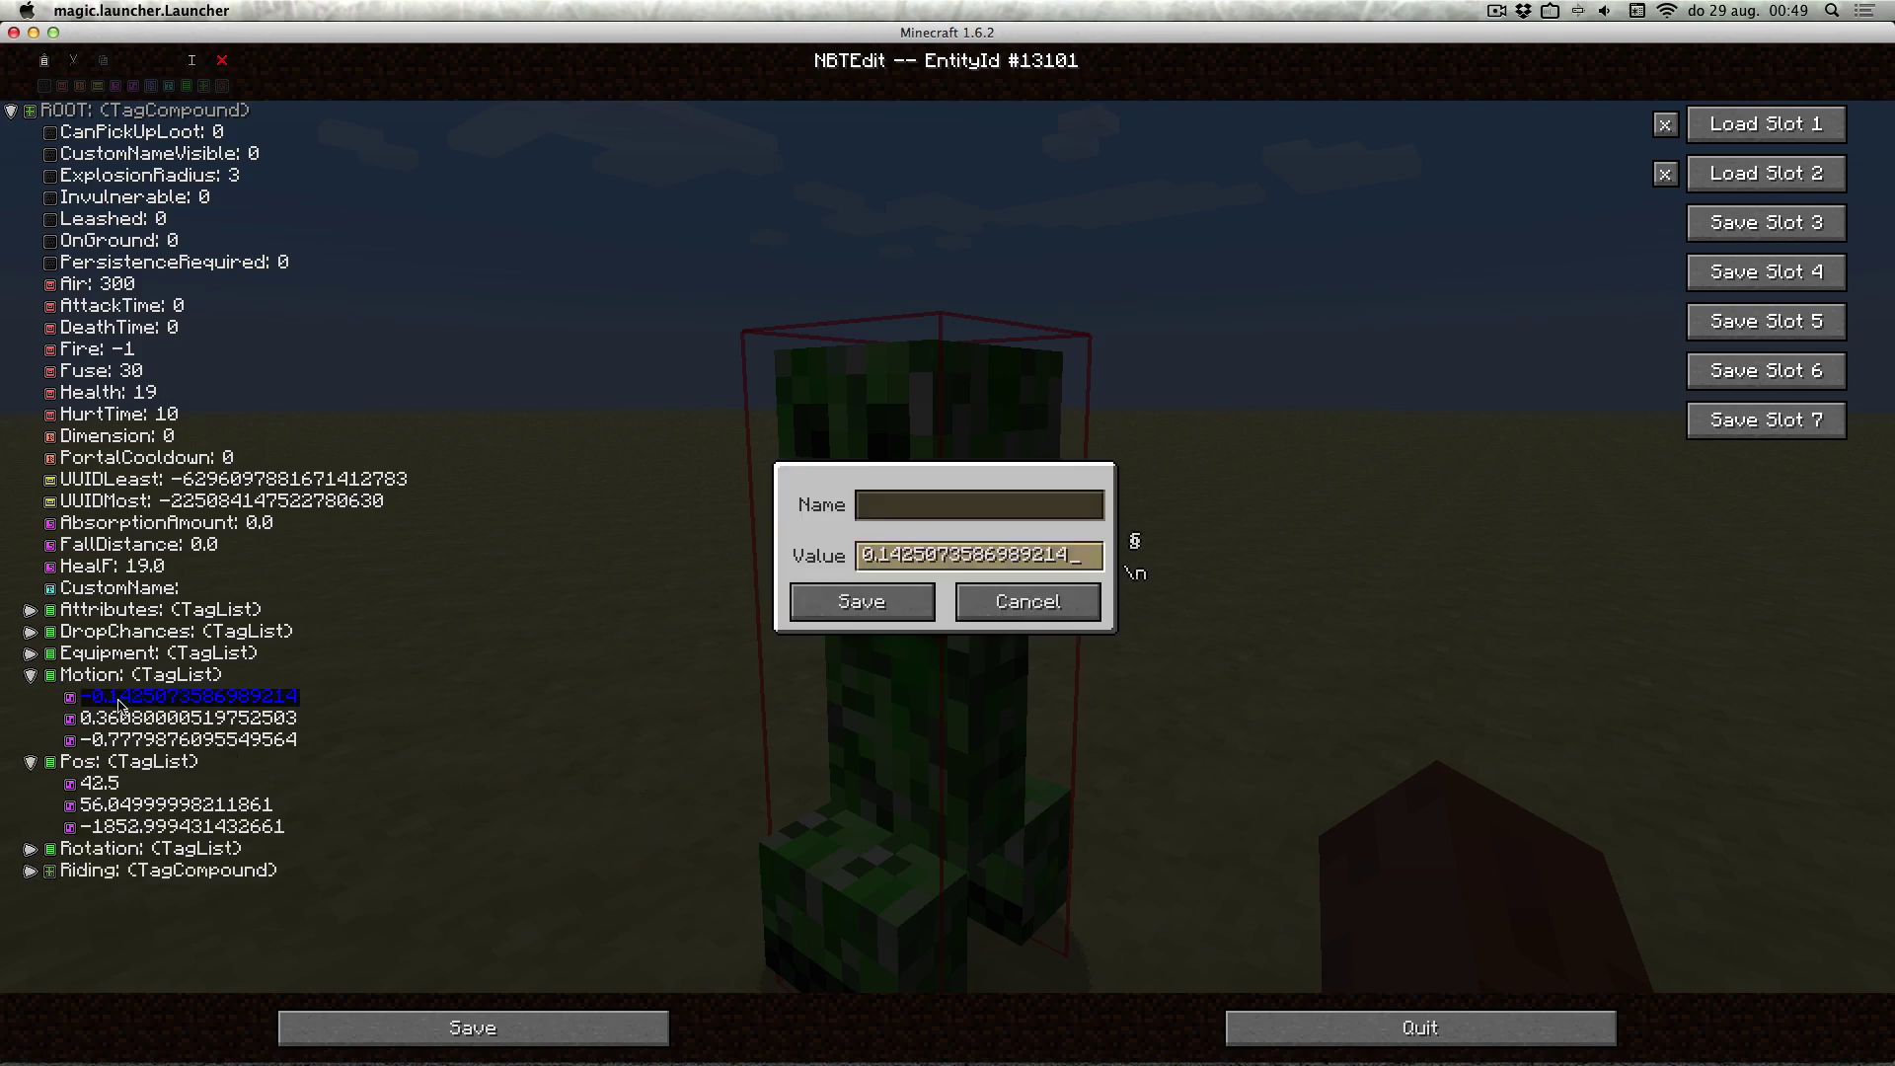
key(super+a)
text(NaN)
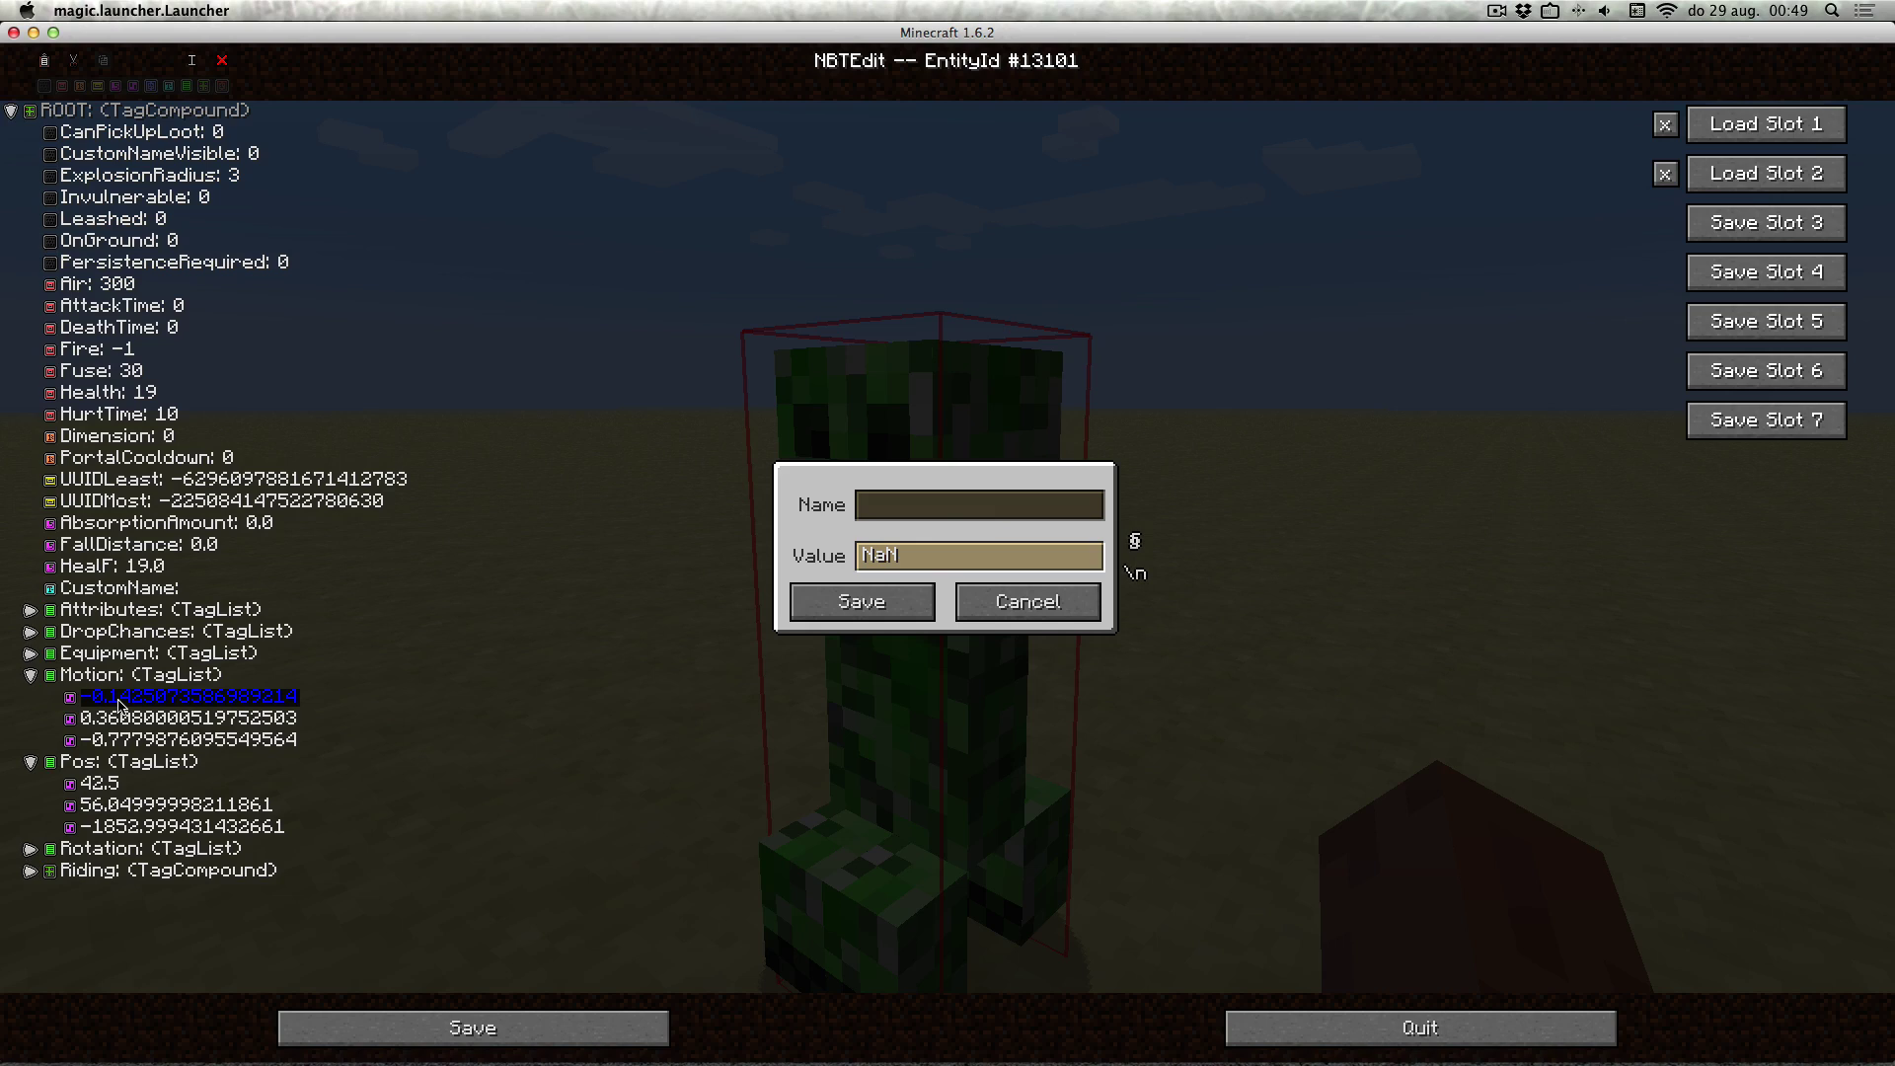
click(802, 606)
Set the second value in the creeper's Motion list to NaN.
key(Down)
key(Return)
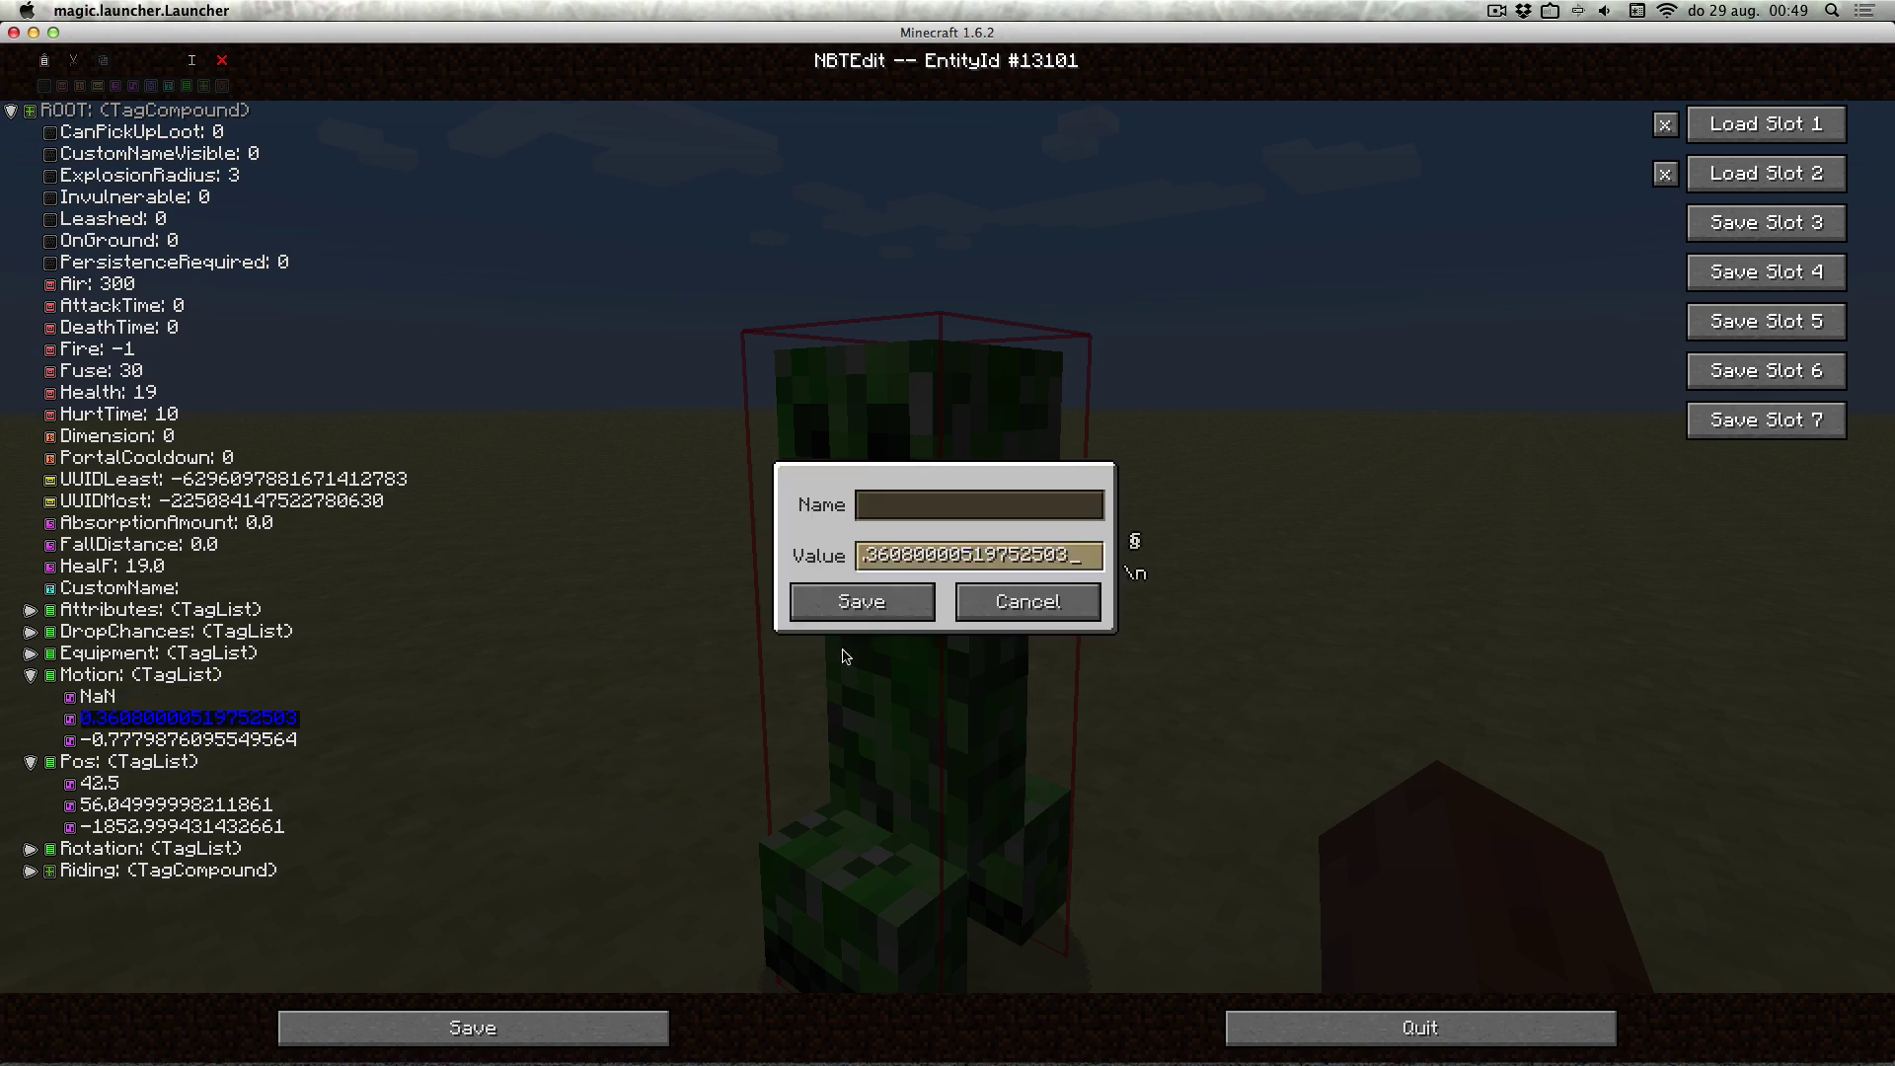
key(super+a)
text(N)
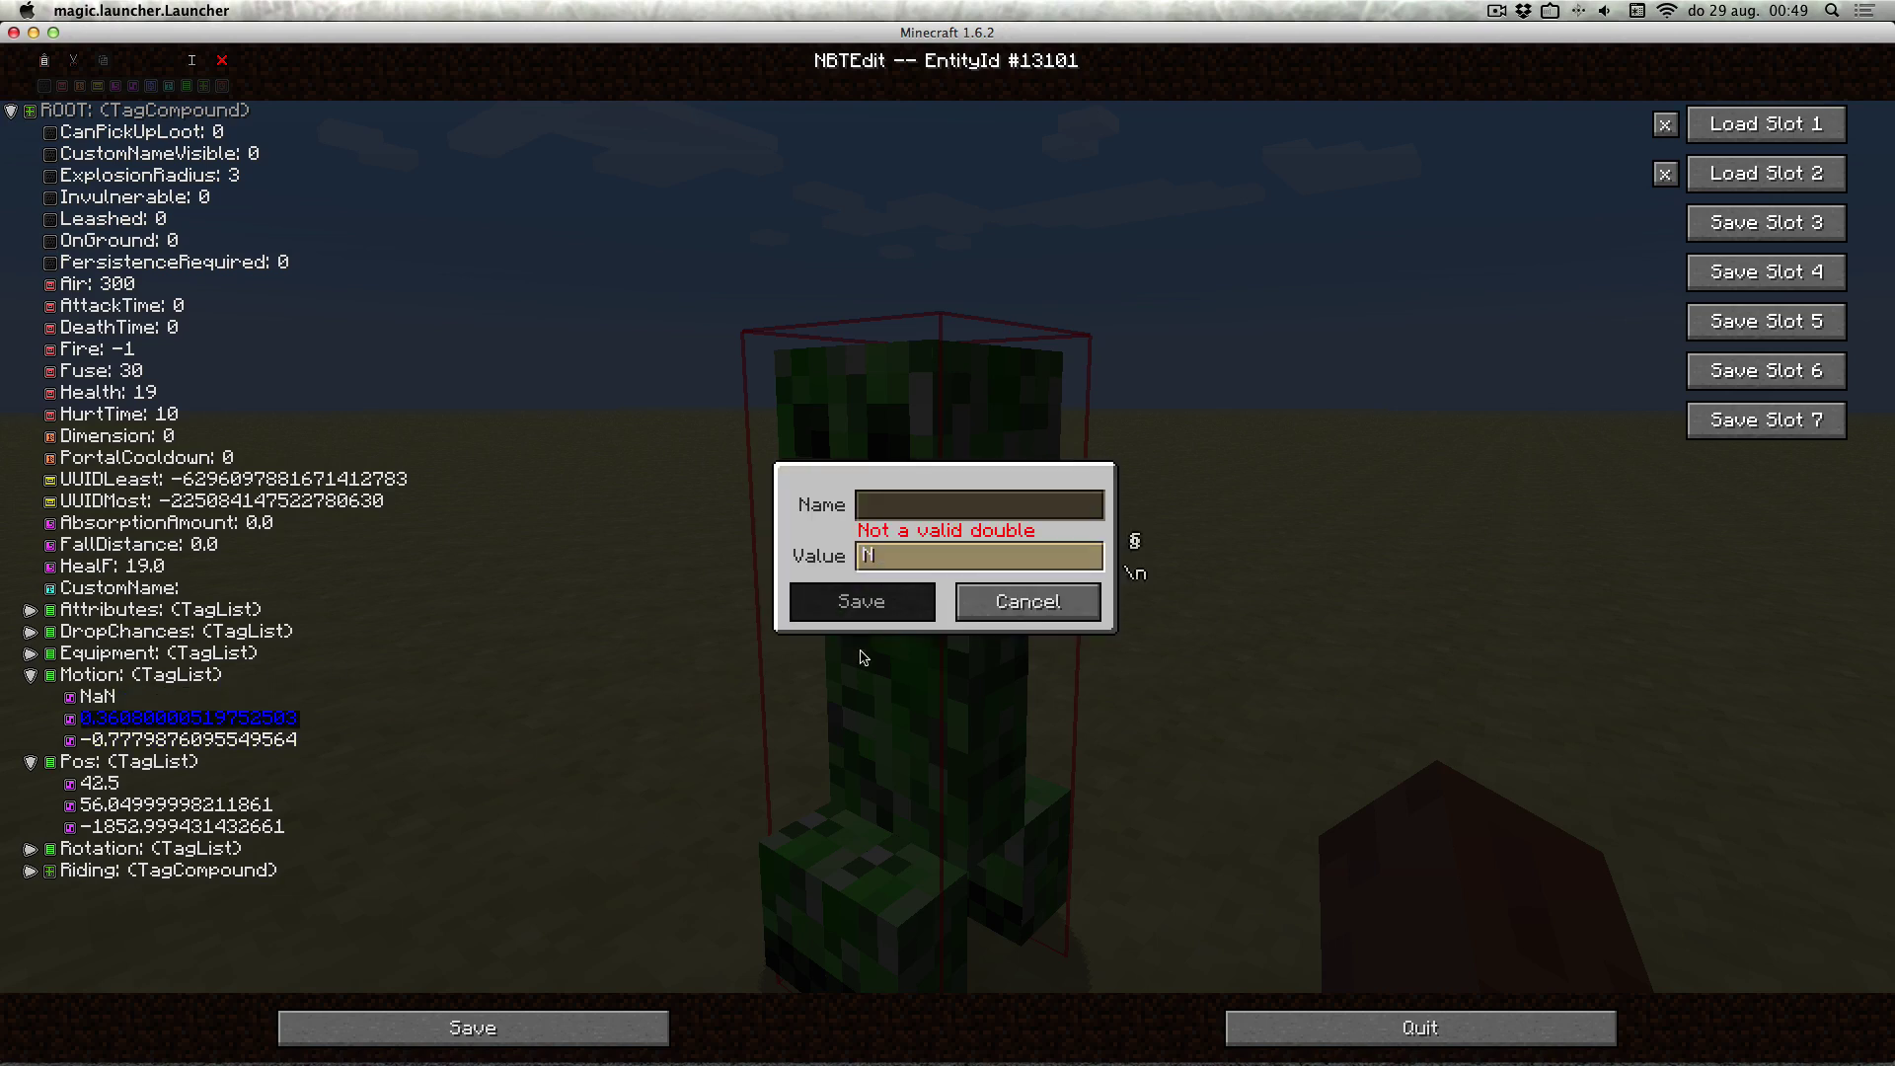
text(aN)
click(861, 602)
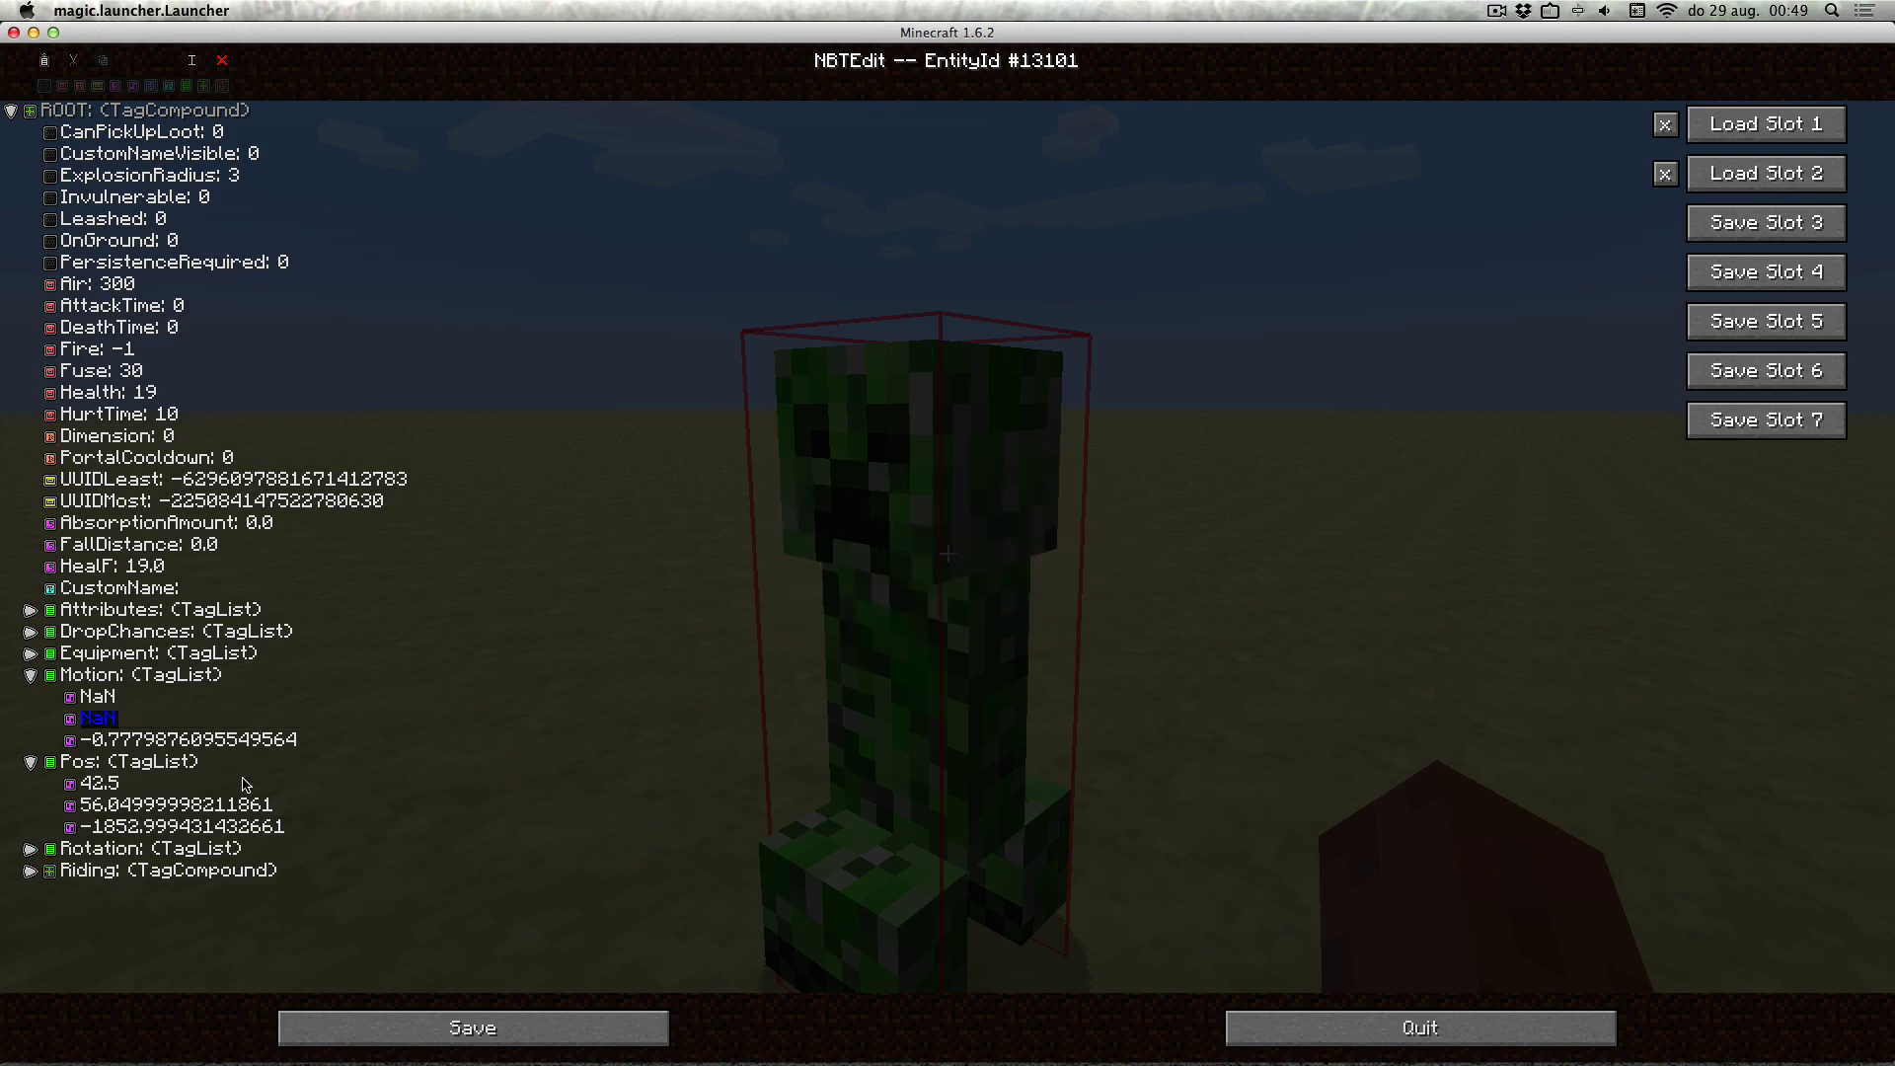
Set the third Motion value to NaN and save the creeper's NBT changes.
click(209, 740)
double_click(208, 741)
key(super+a)
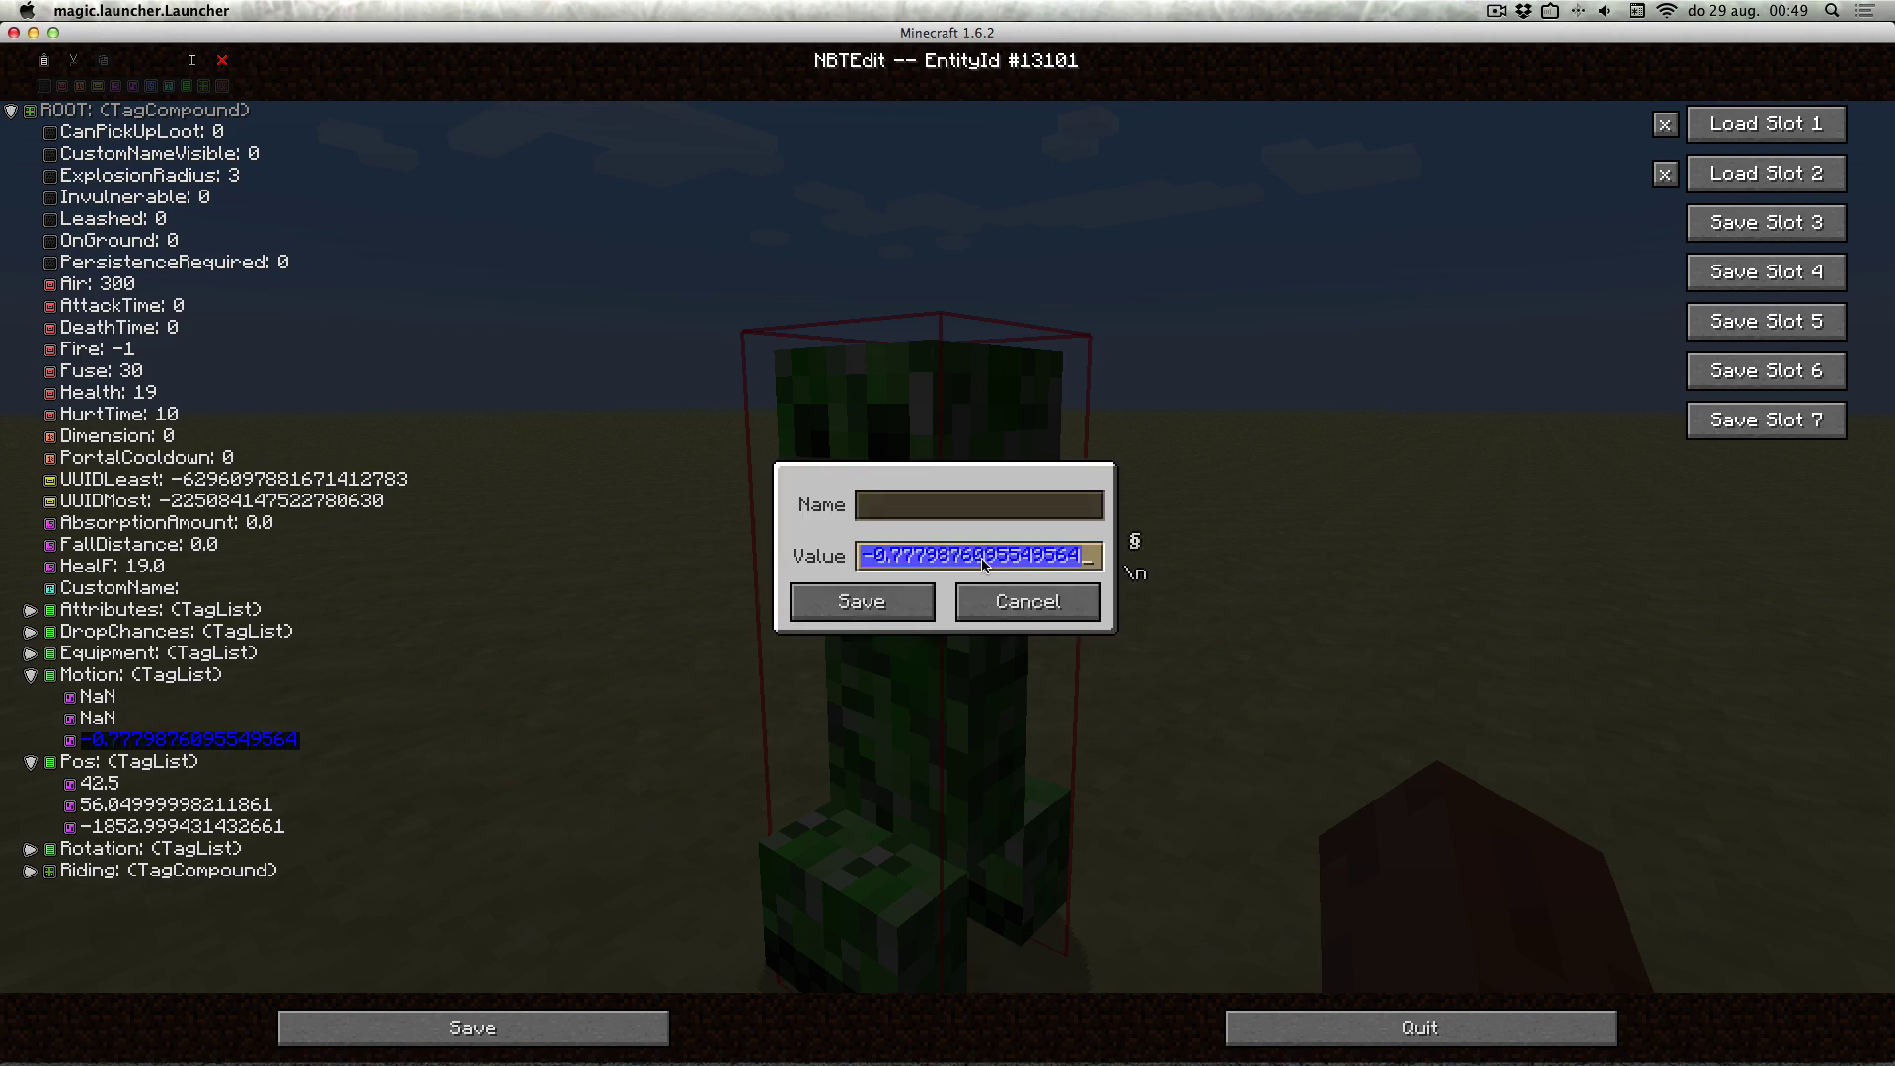
text(NaN)
click(906, 590)
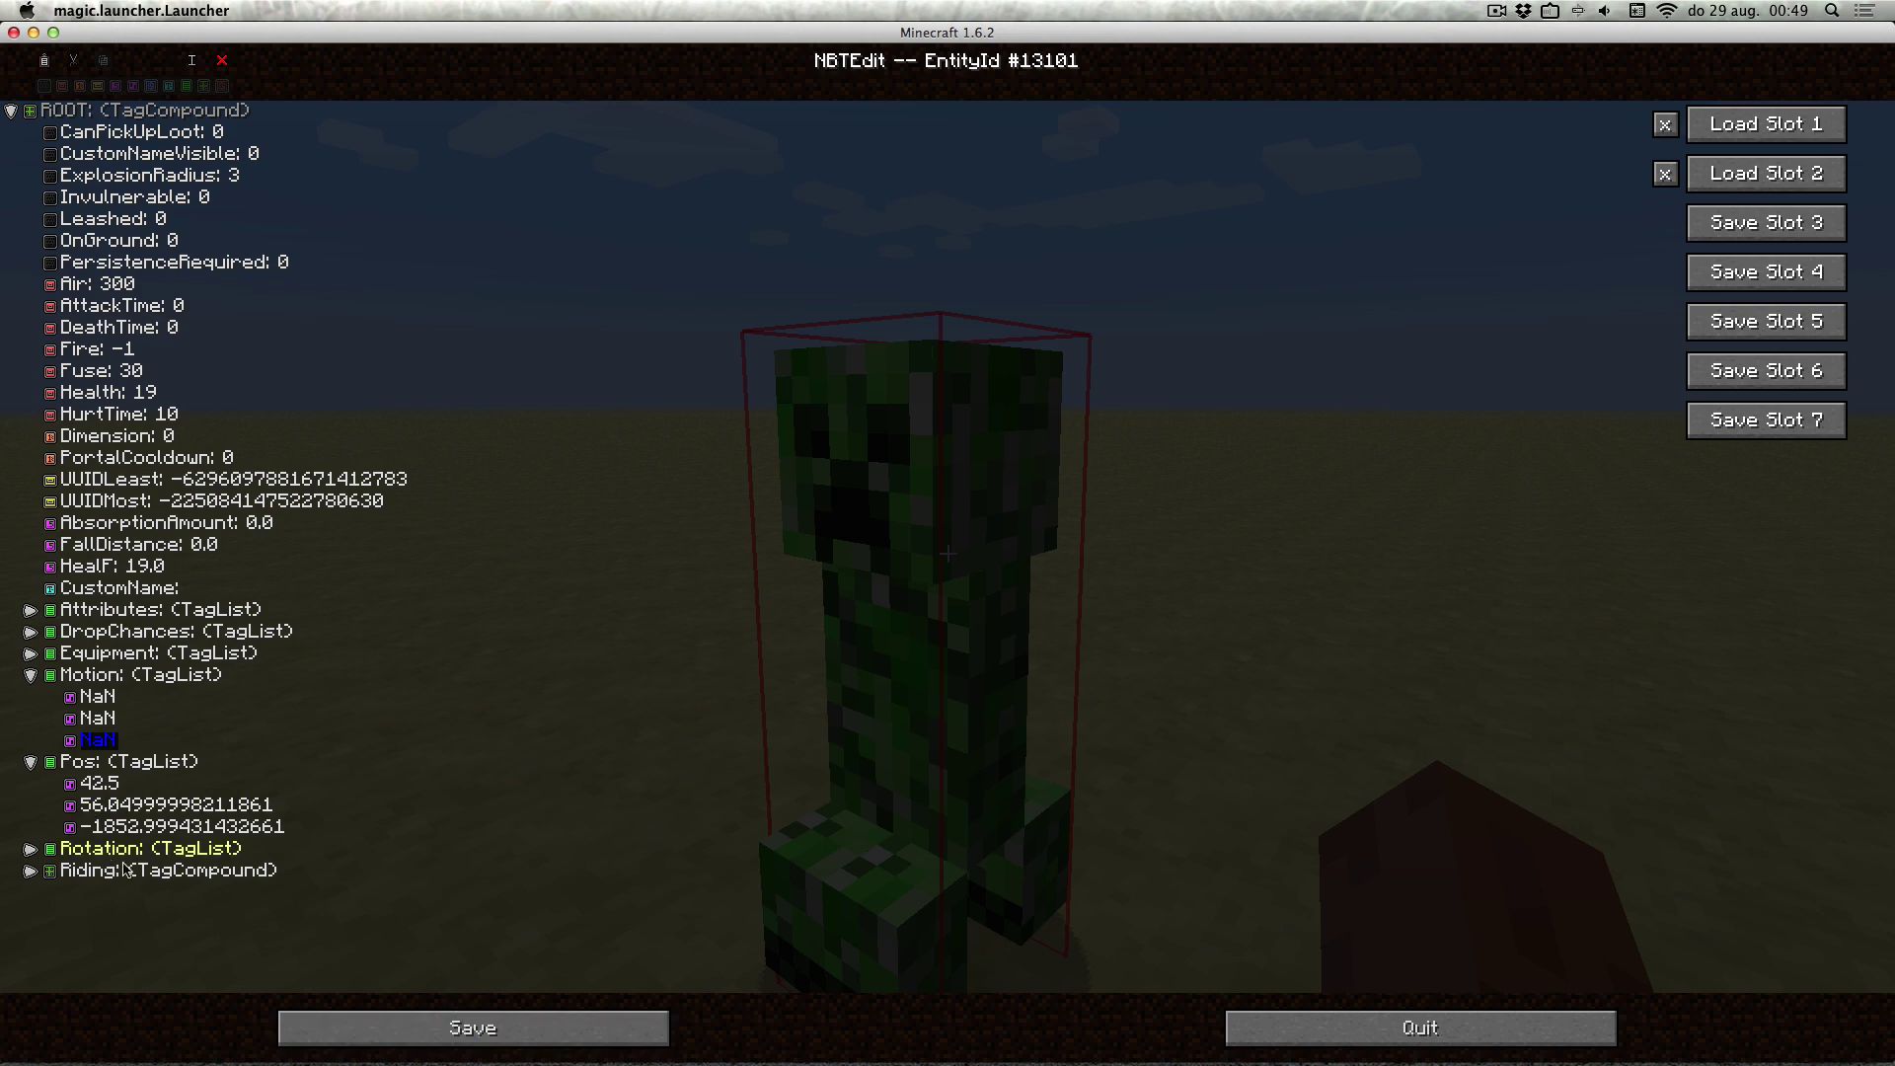
click(442, 1036)
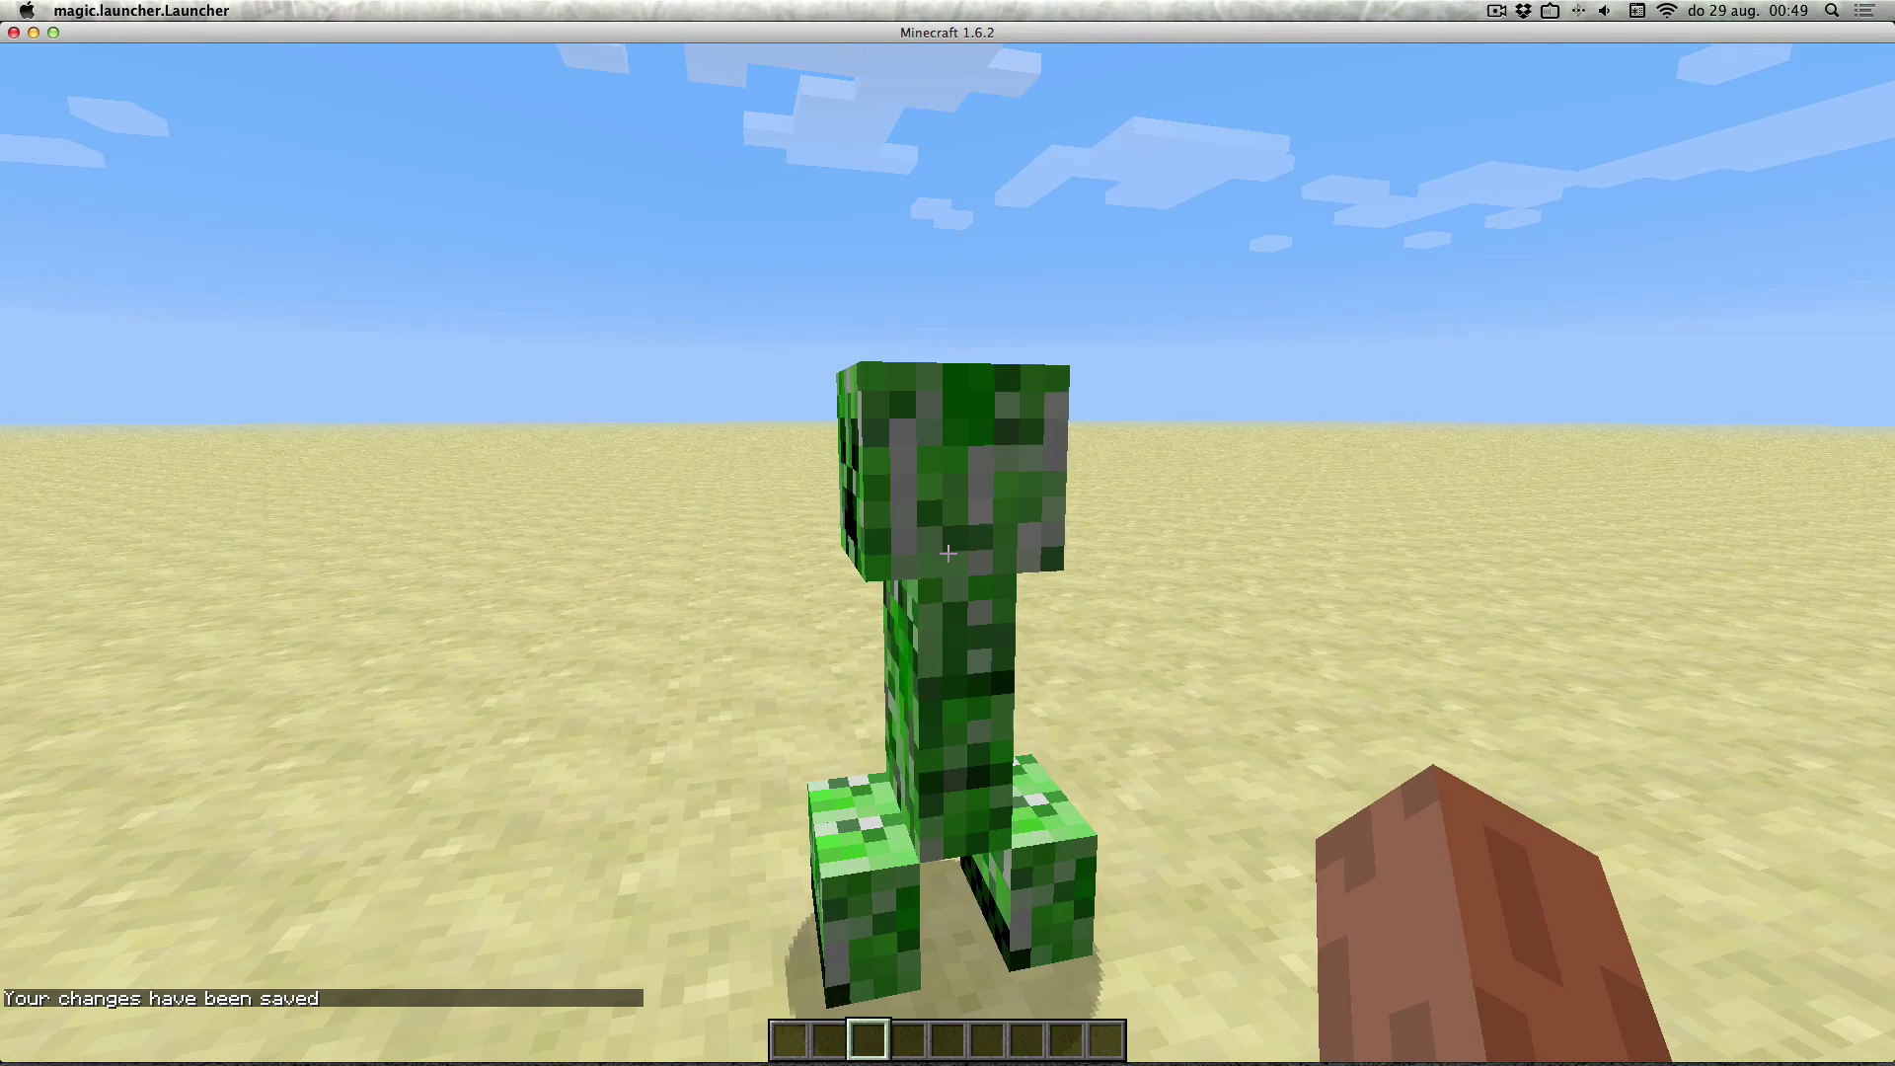
Run /nbtedit on the creeper again, set its Invulnerable tag to 1 and save the changes.
key(t)
key(Return)
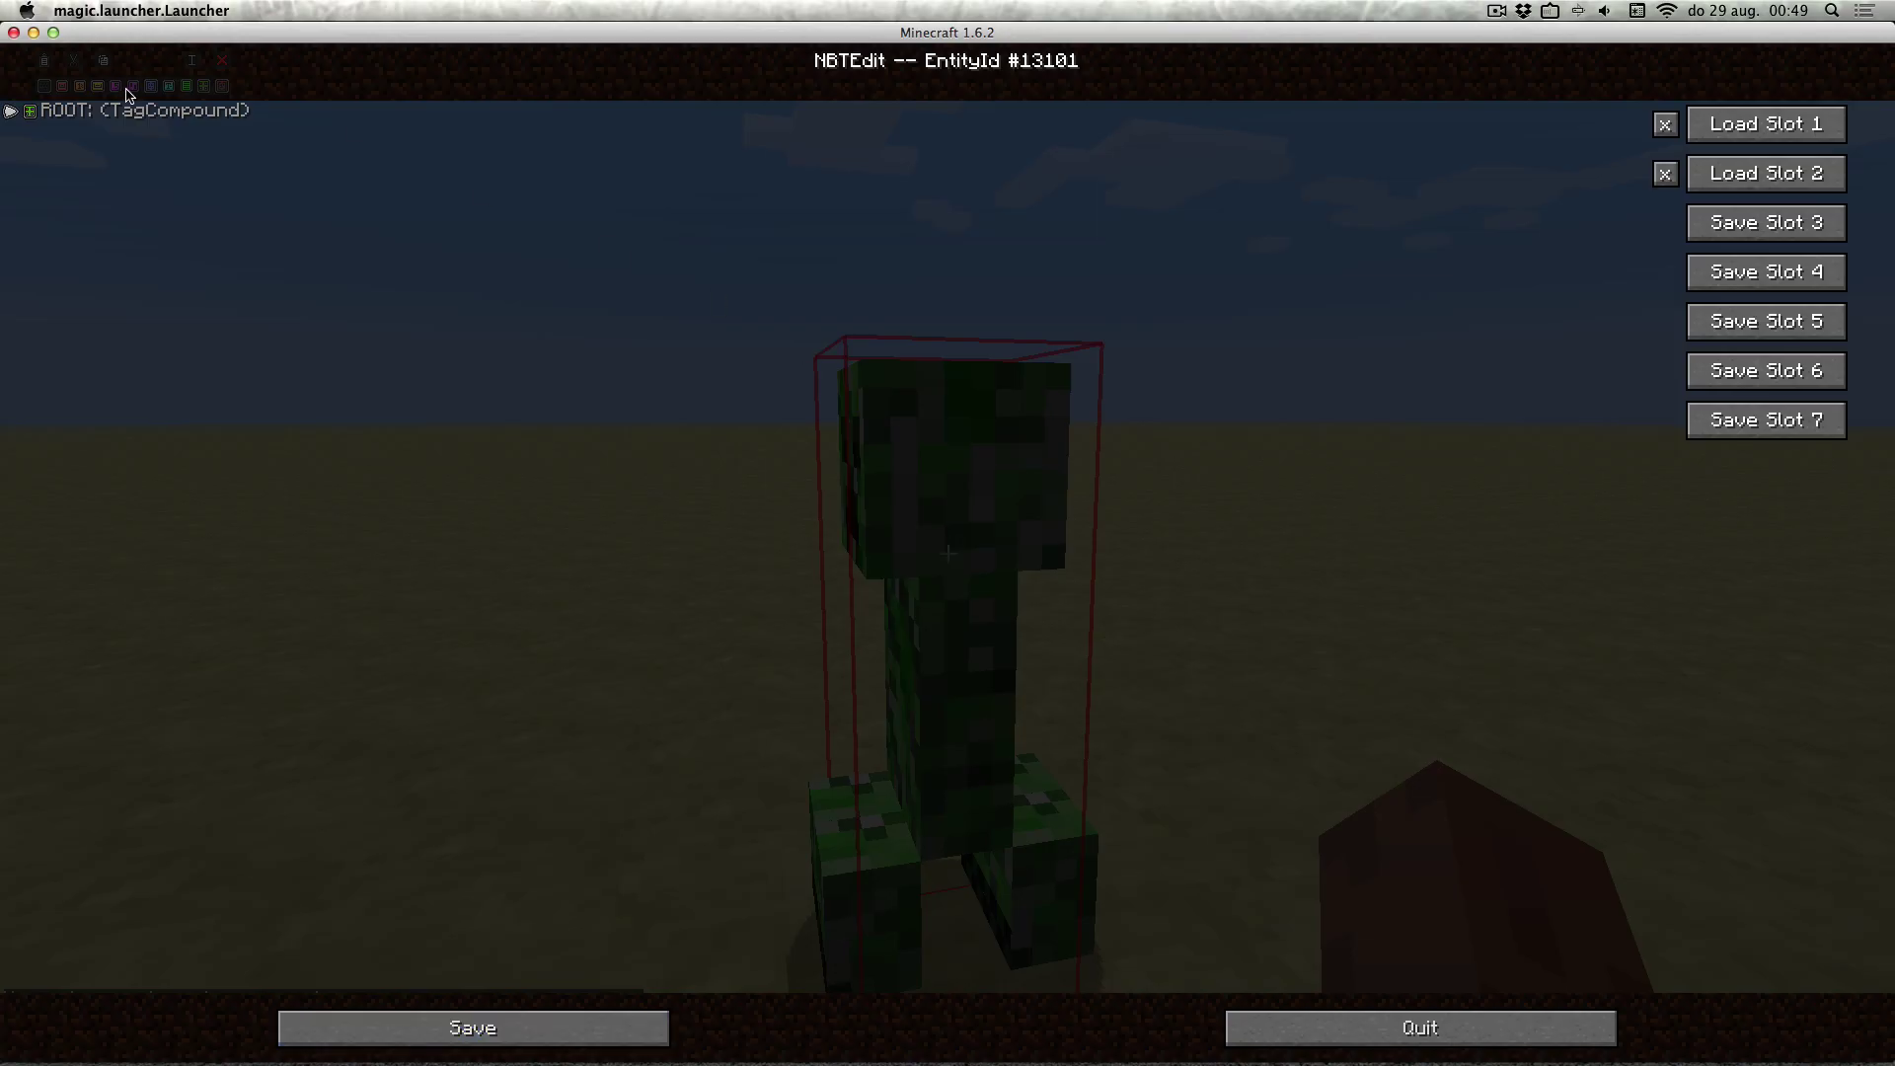
click(110, 116)
double_click(92, 199)
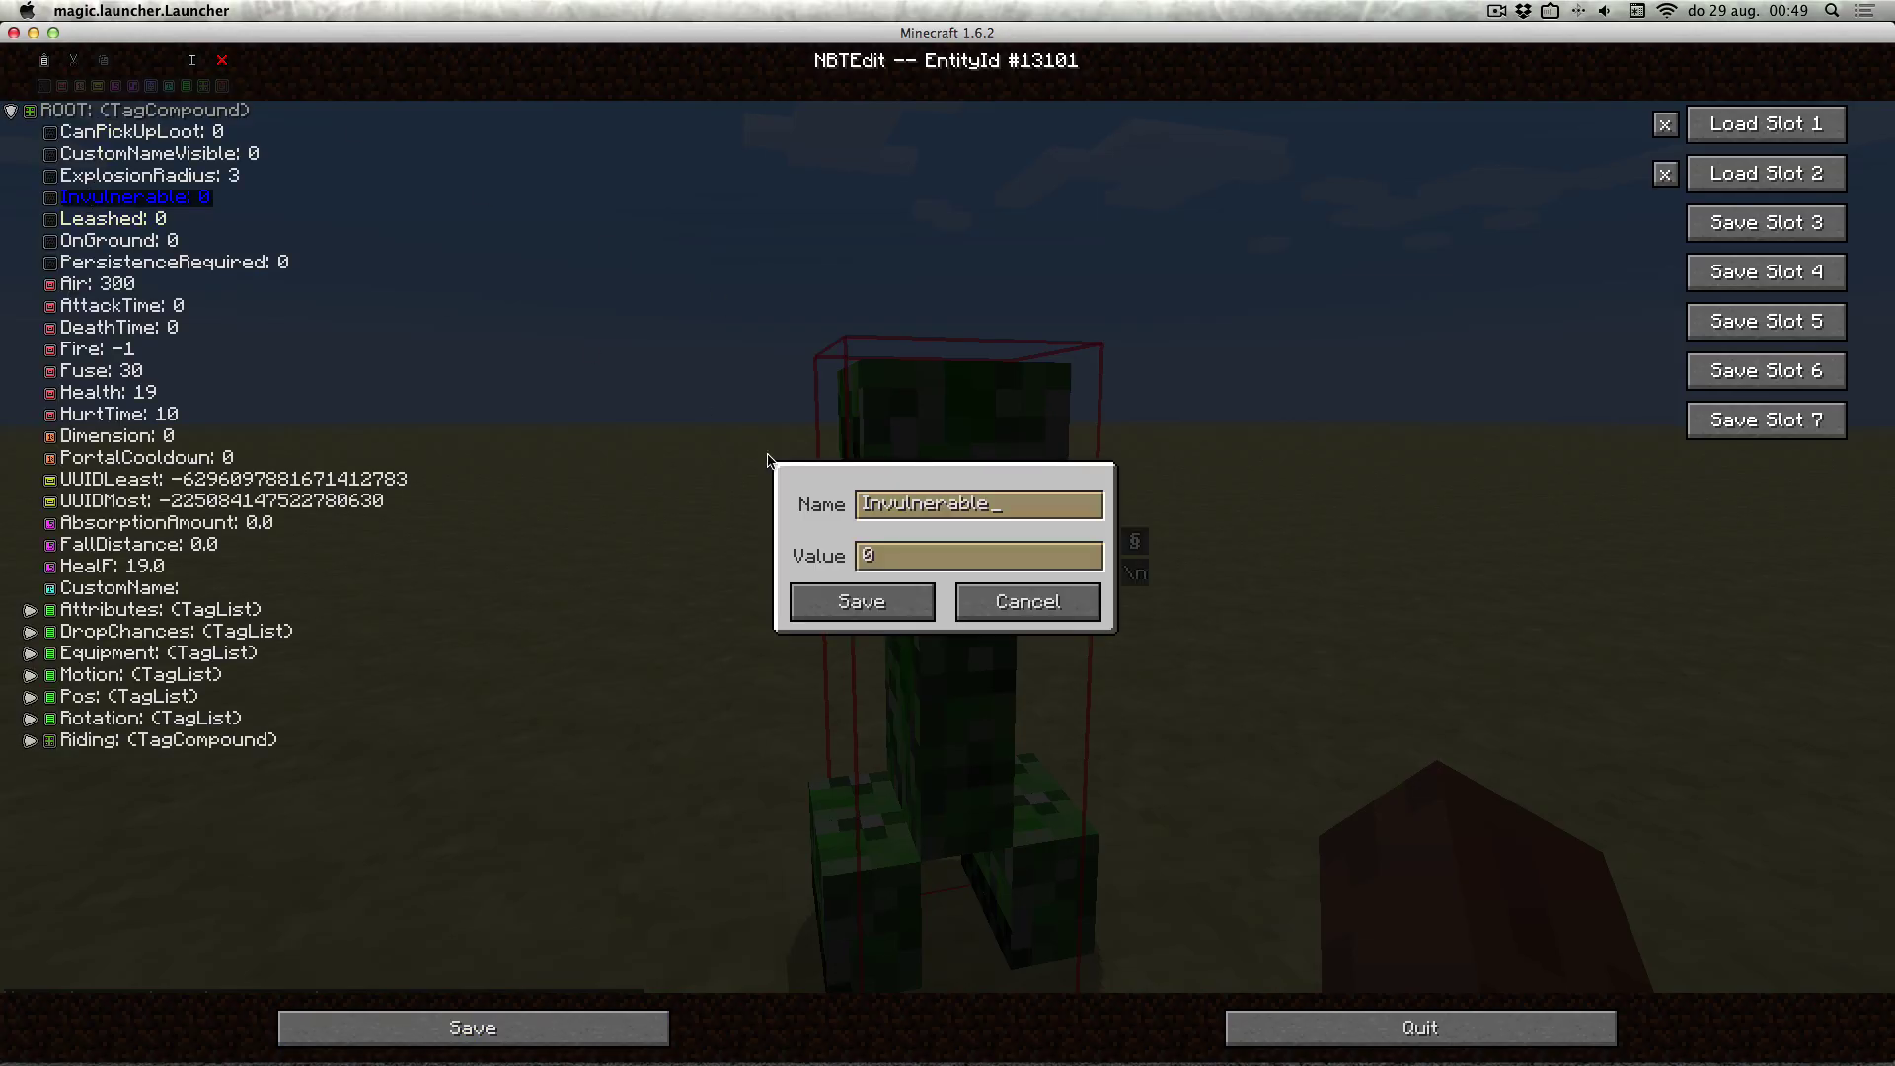
click(924, 557)
key(BackSpace)
text(1)
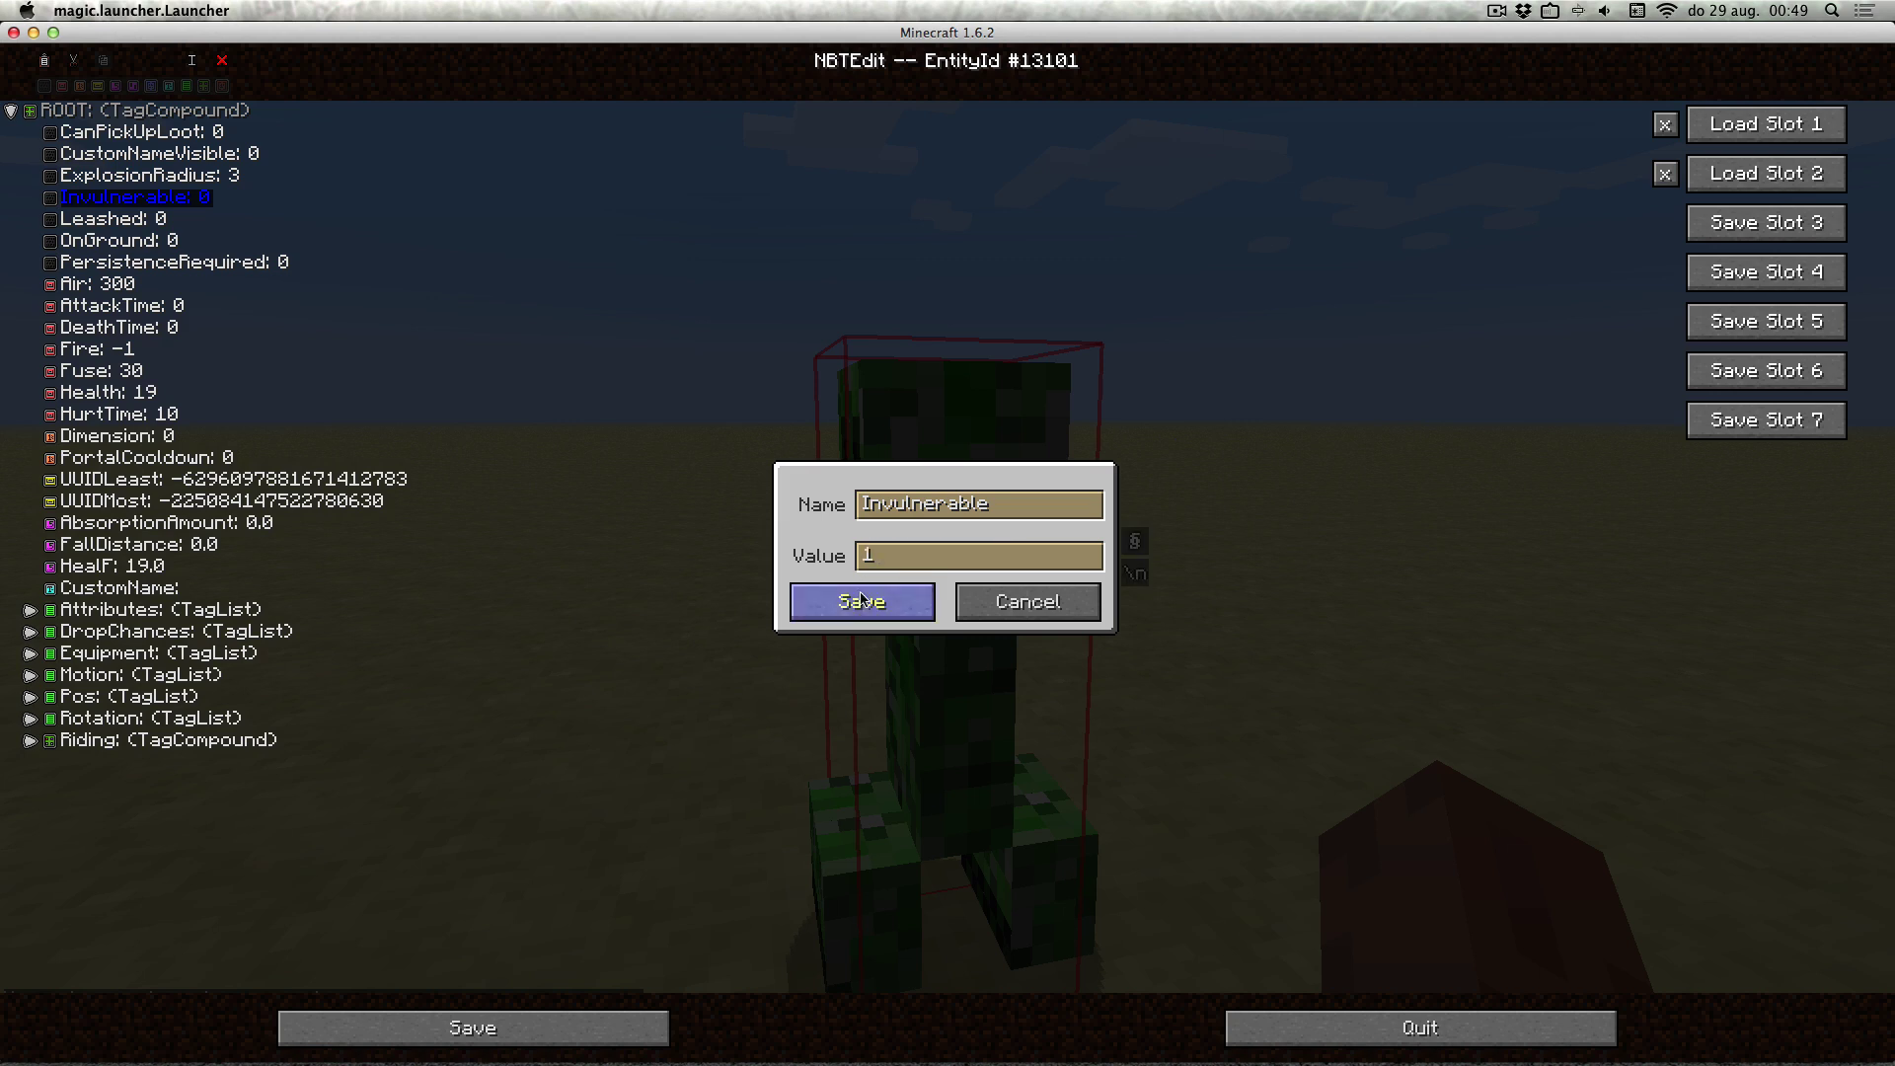
click(849, 592)
click(473, 1028)
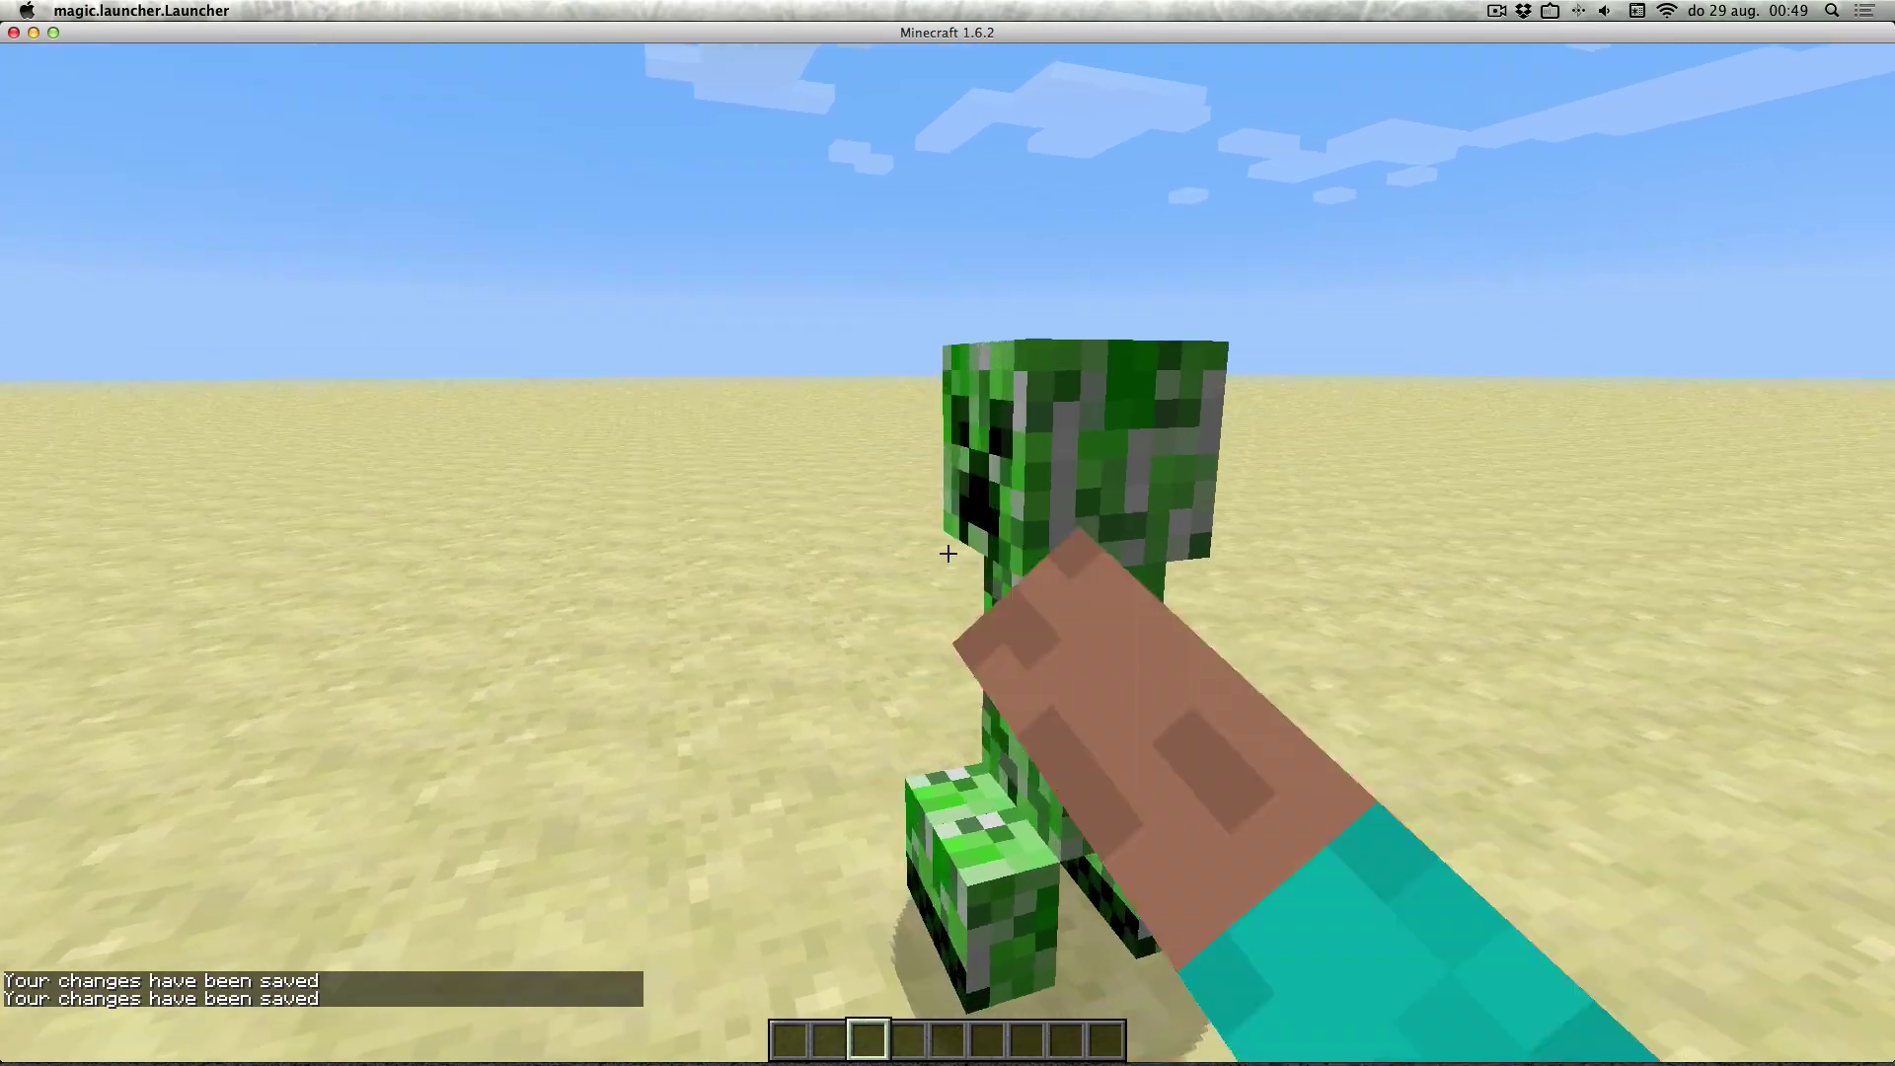
Walk around to the front of the creeper while hitting at it.
key(a)
click(948, 554)
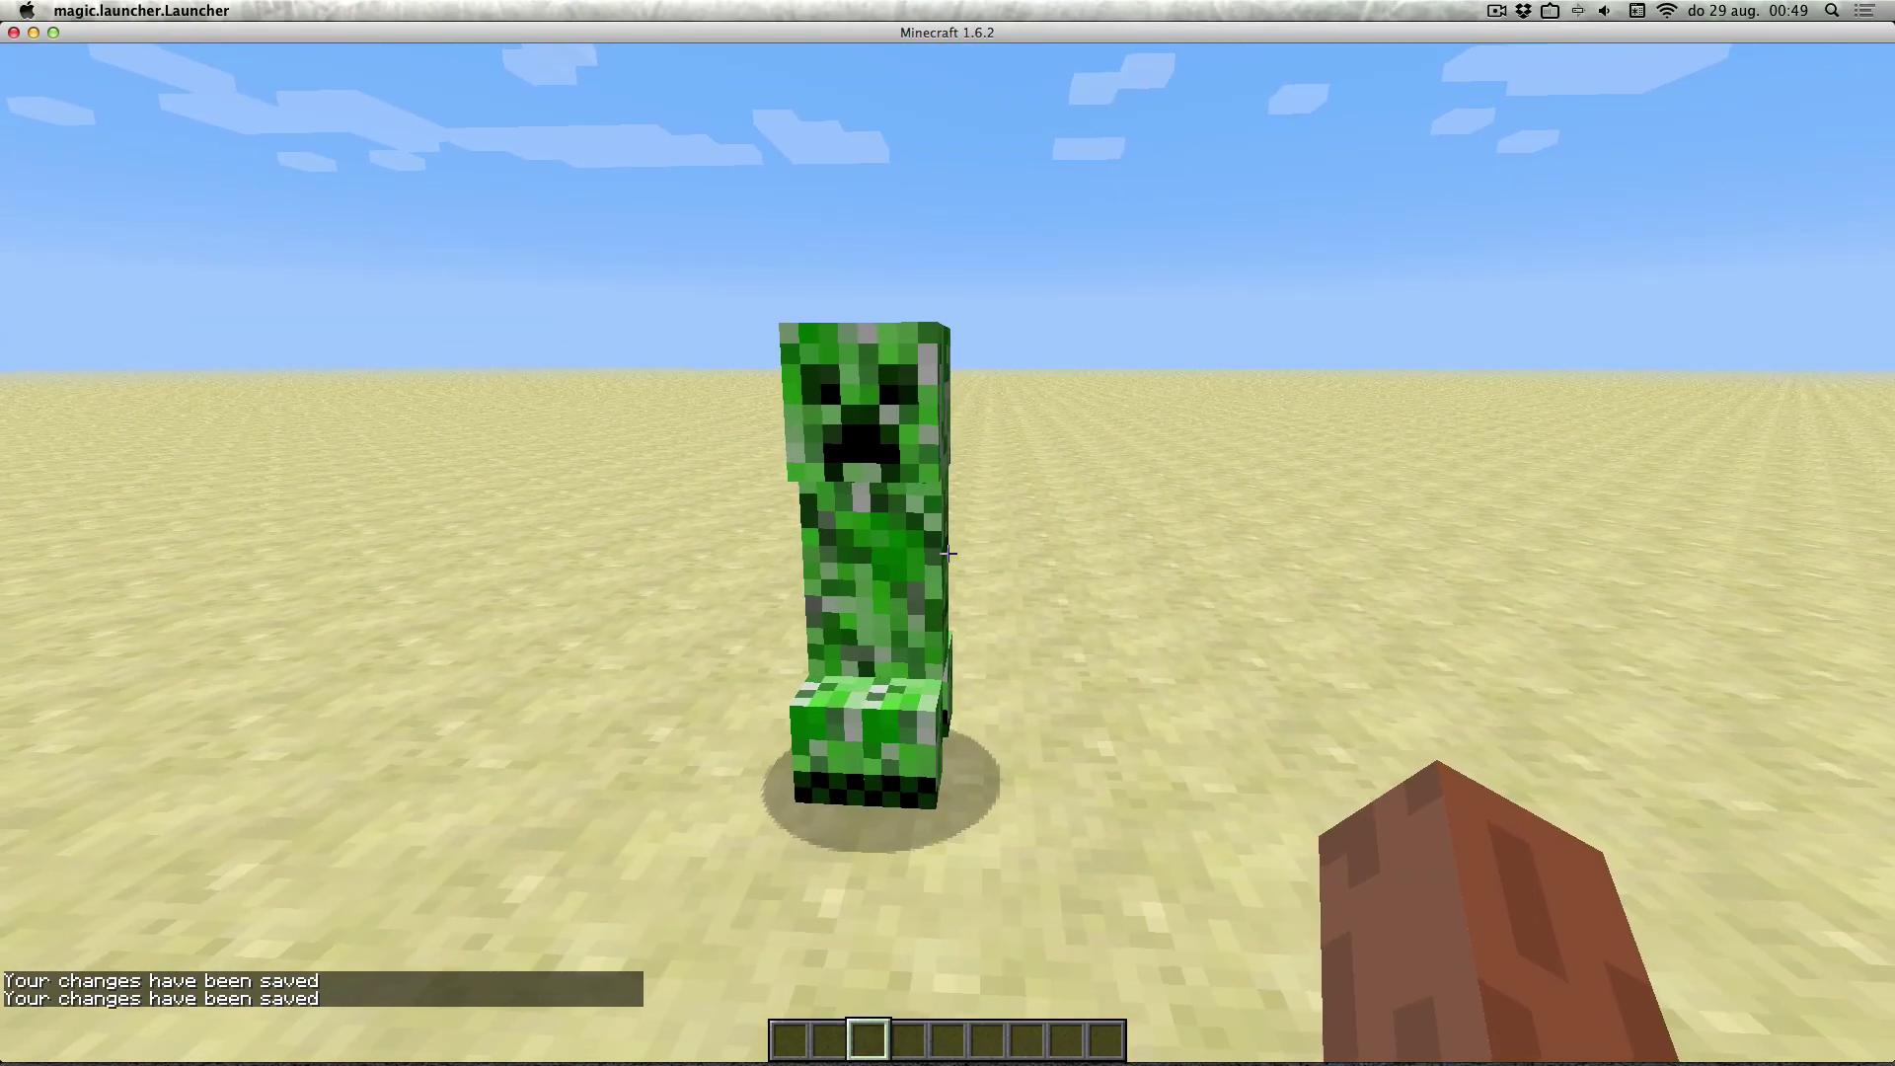
key(e)
key(e)
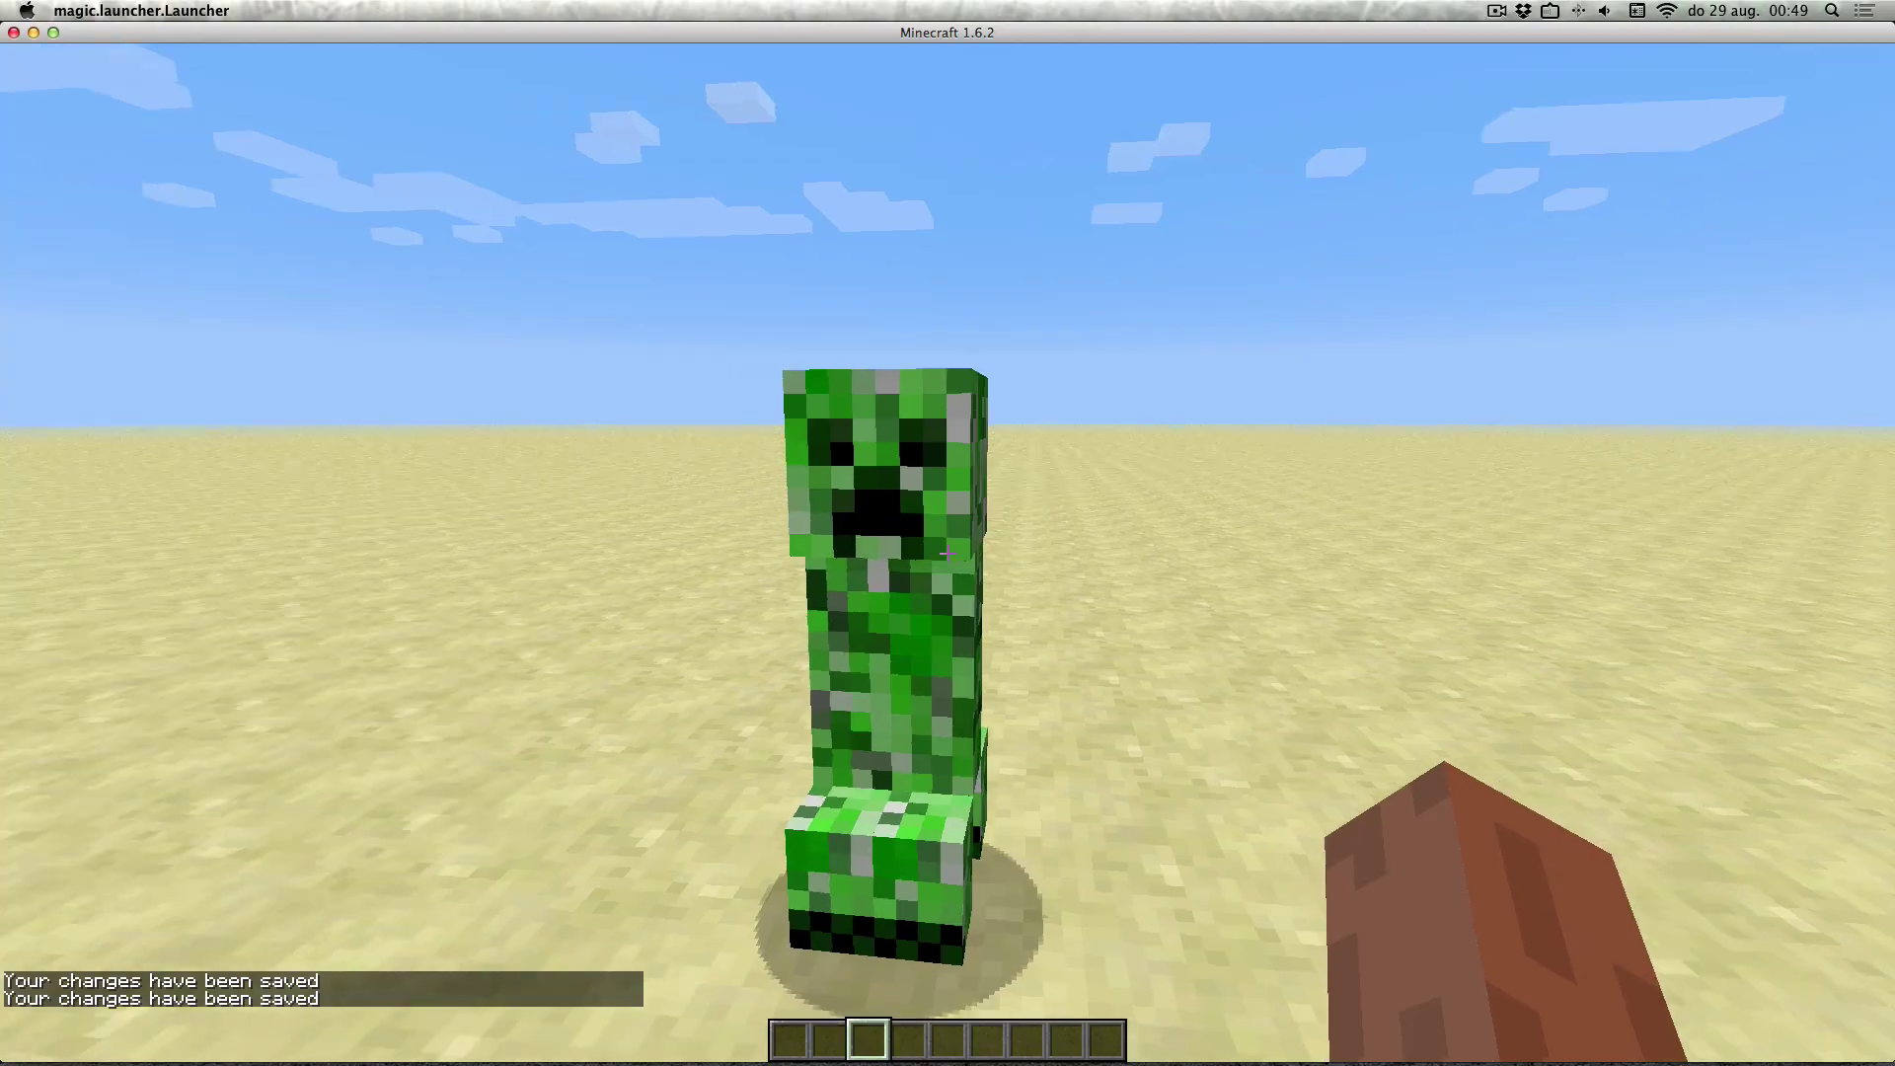
key(t)
key(Up)
key(Escape)
key(e)
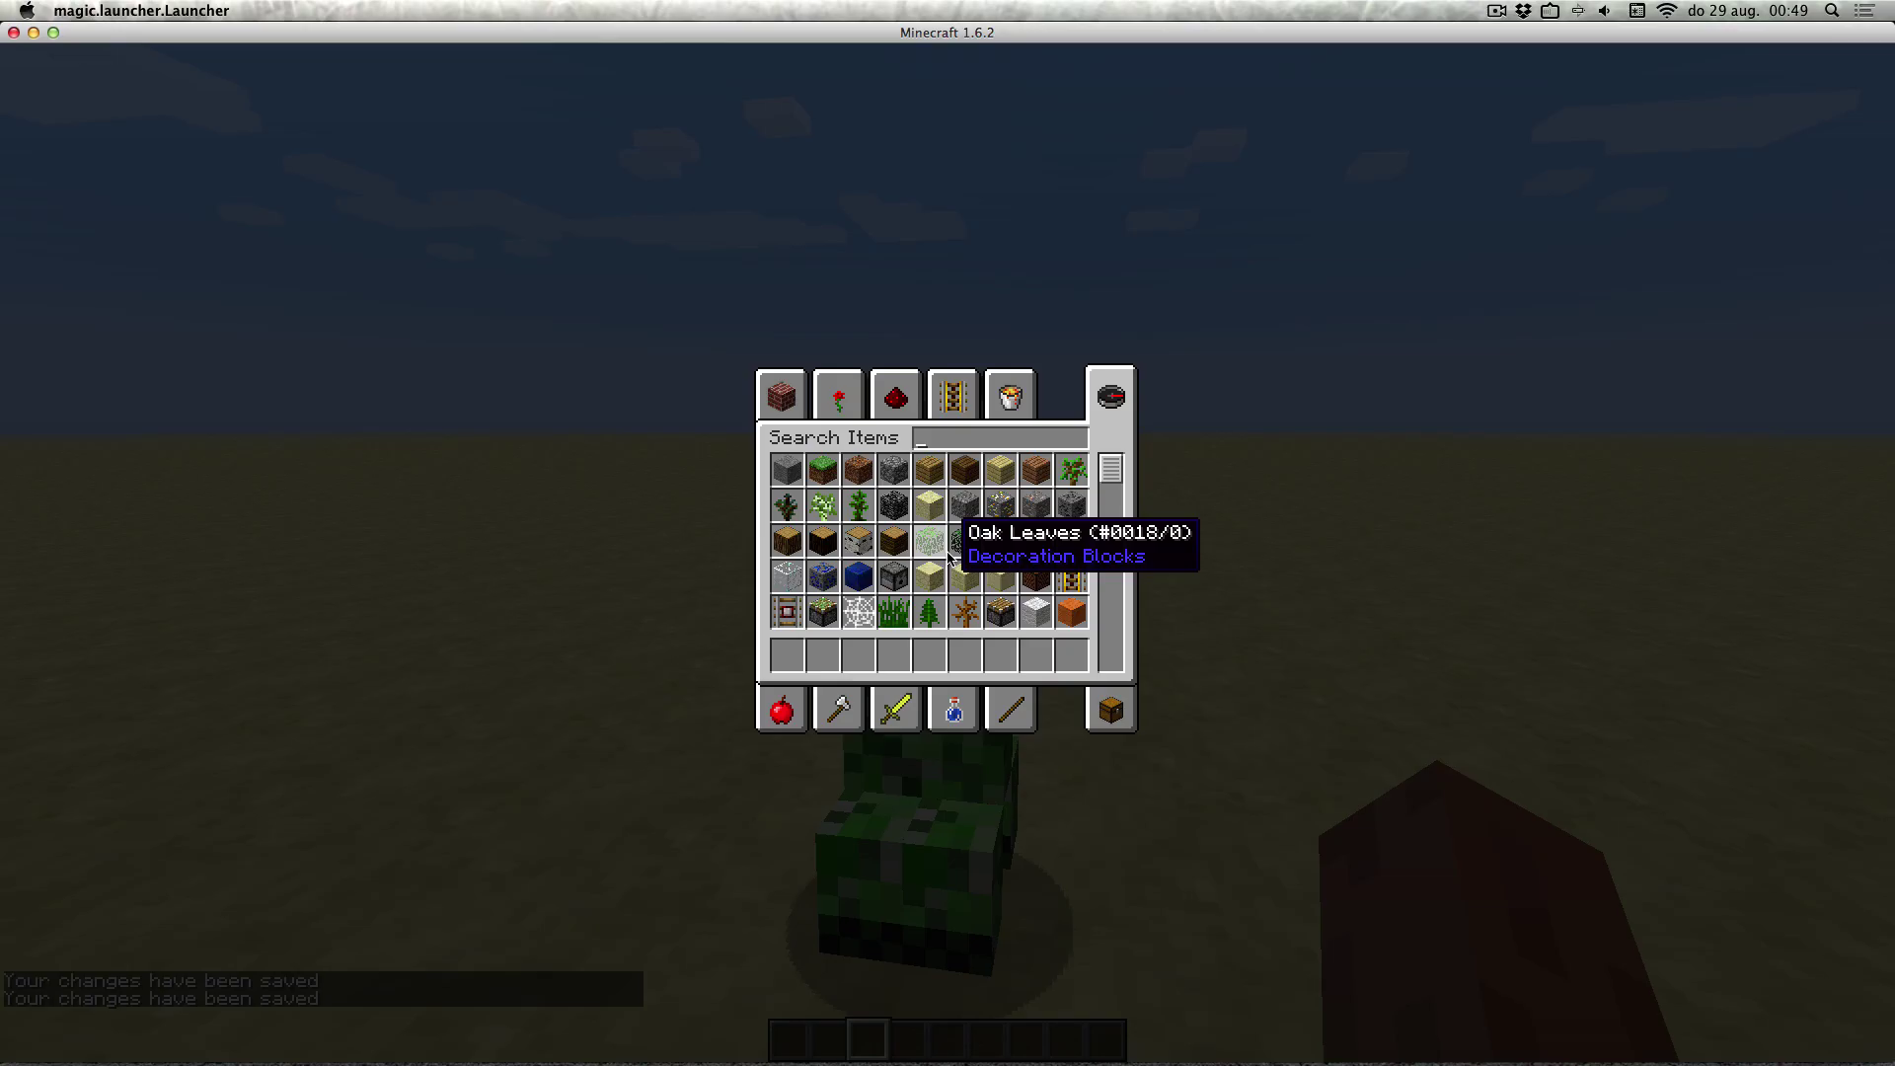
key(e)
Run /nbtedit on the creeper, set the first value of its Rotation list to 45 and save.
key(slash)
text(nbtedit)
key(Return)
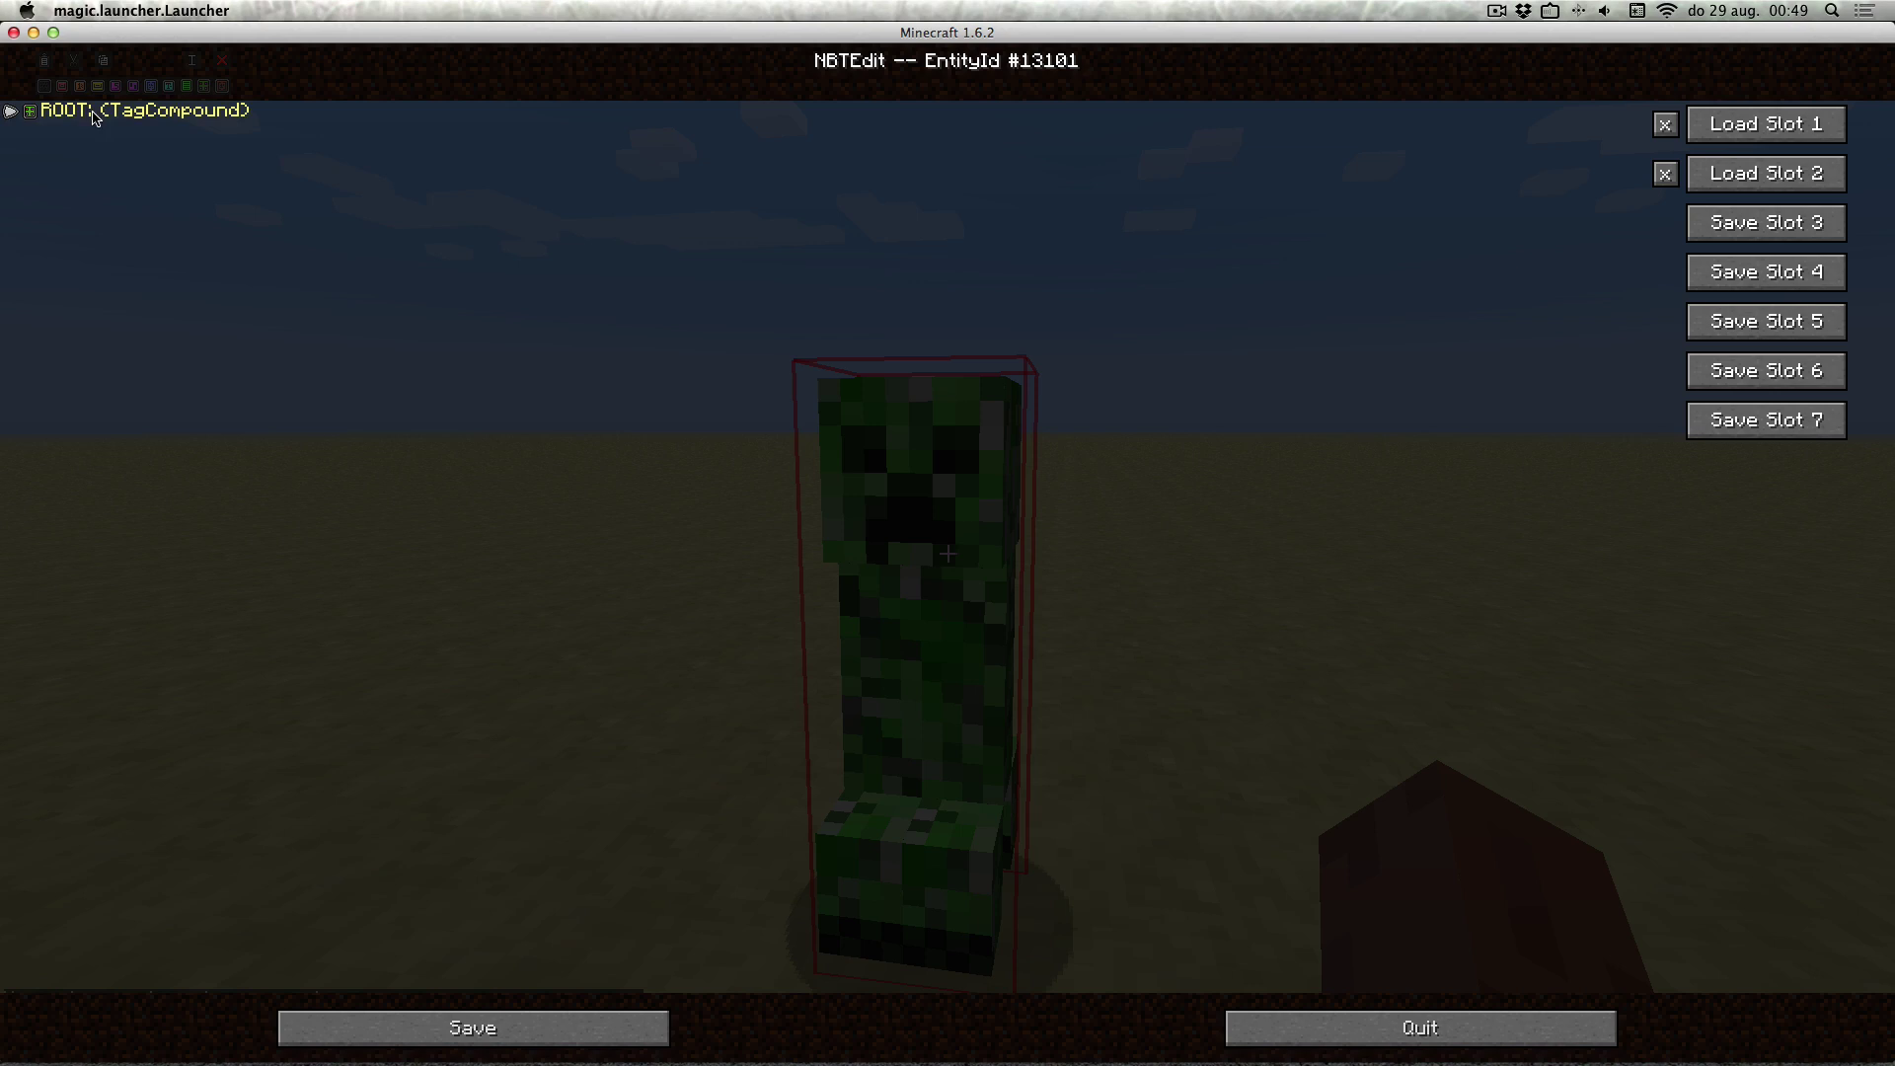
double_click(109, 110)
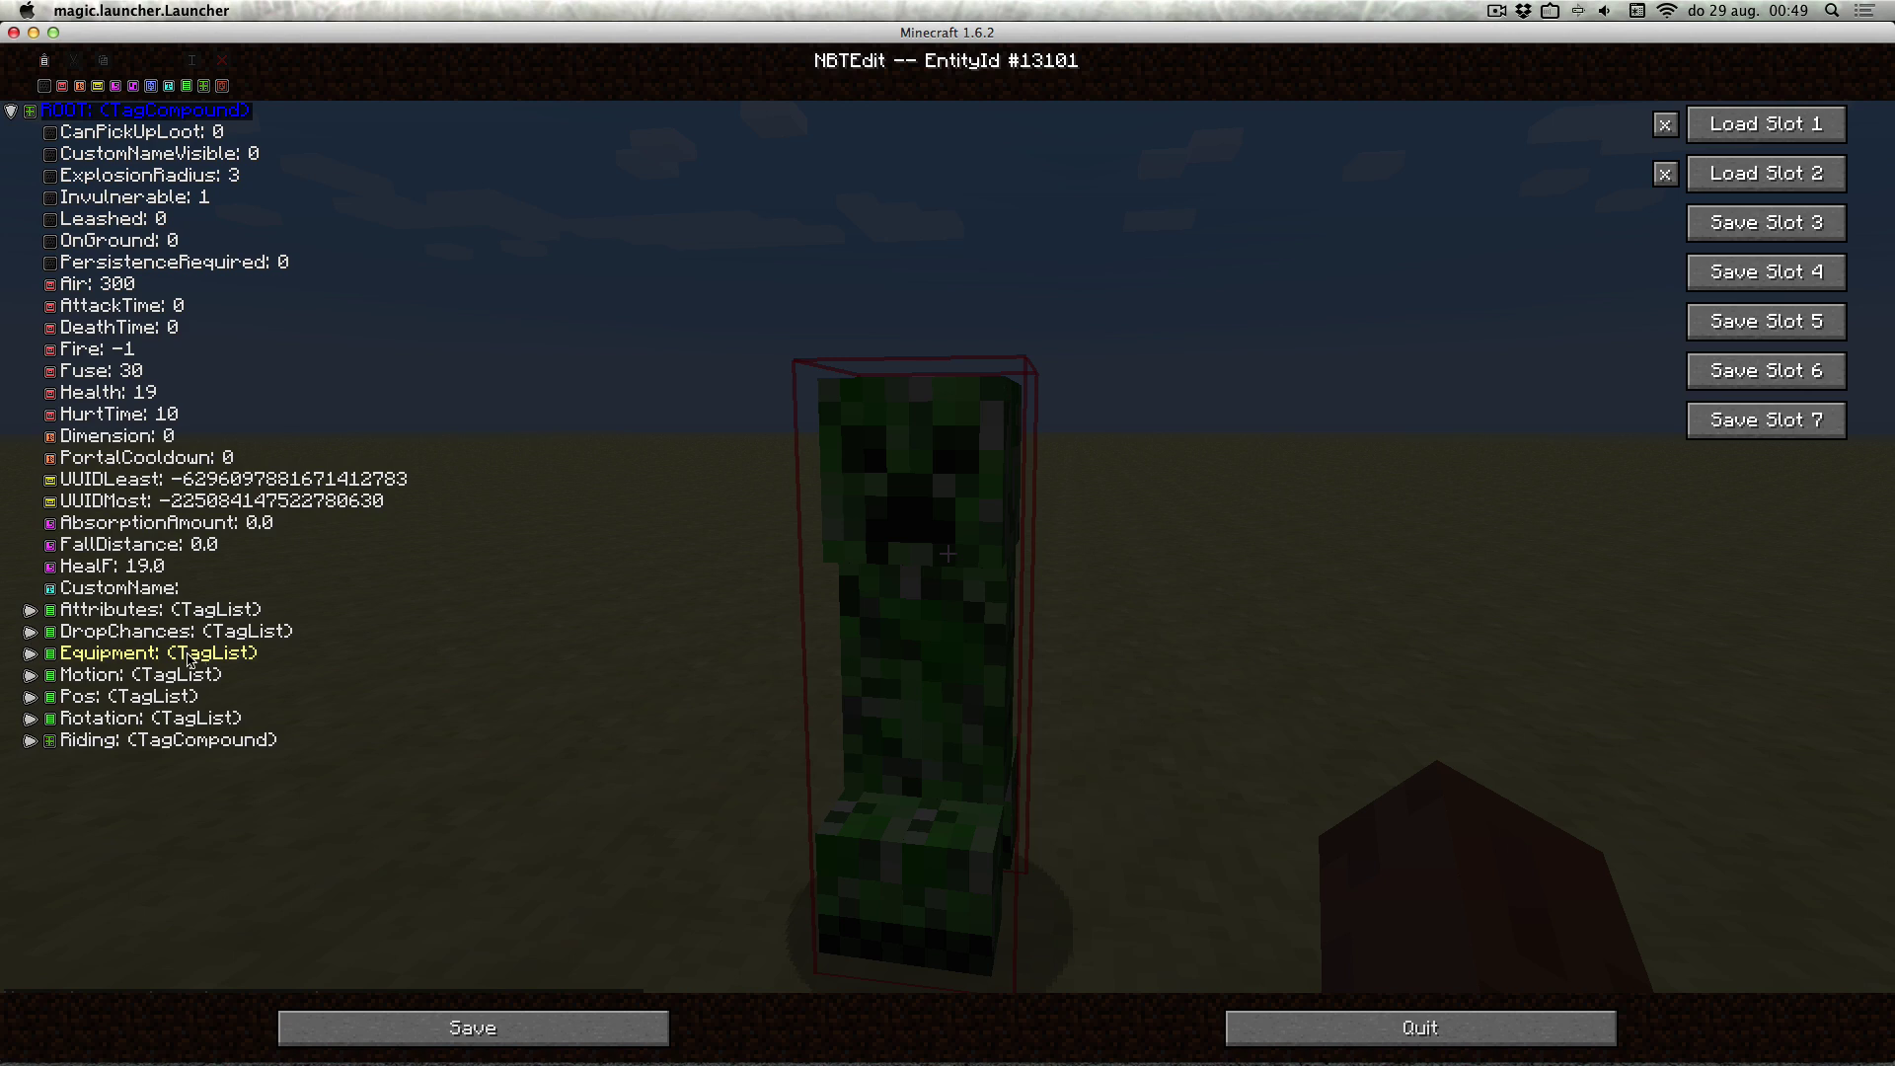
double_click(148, 719)
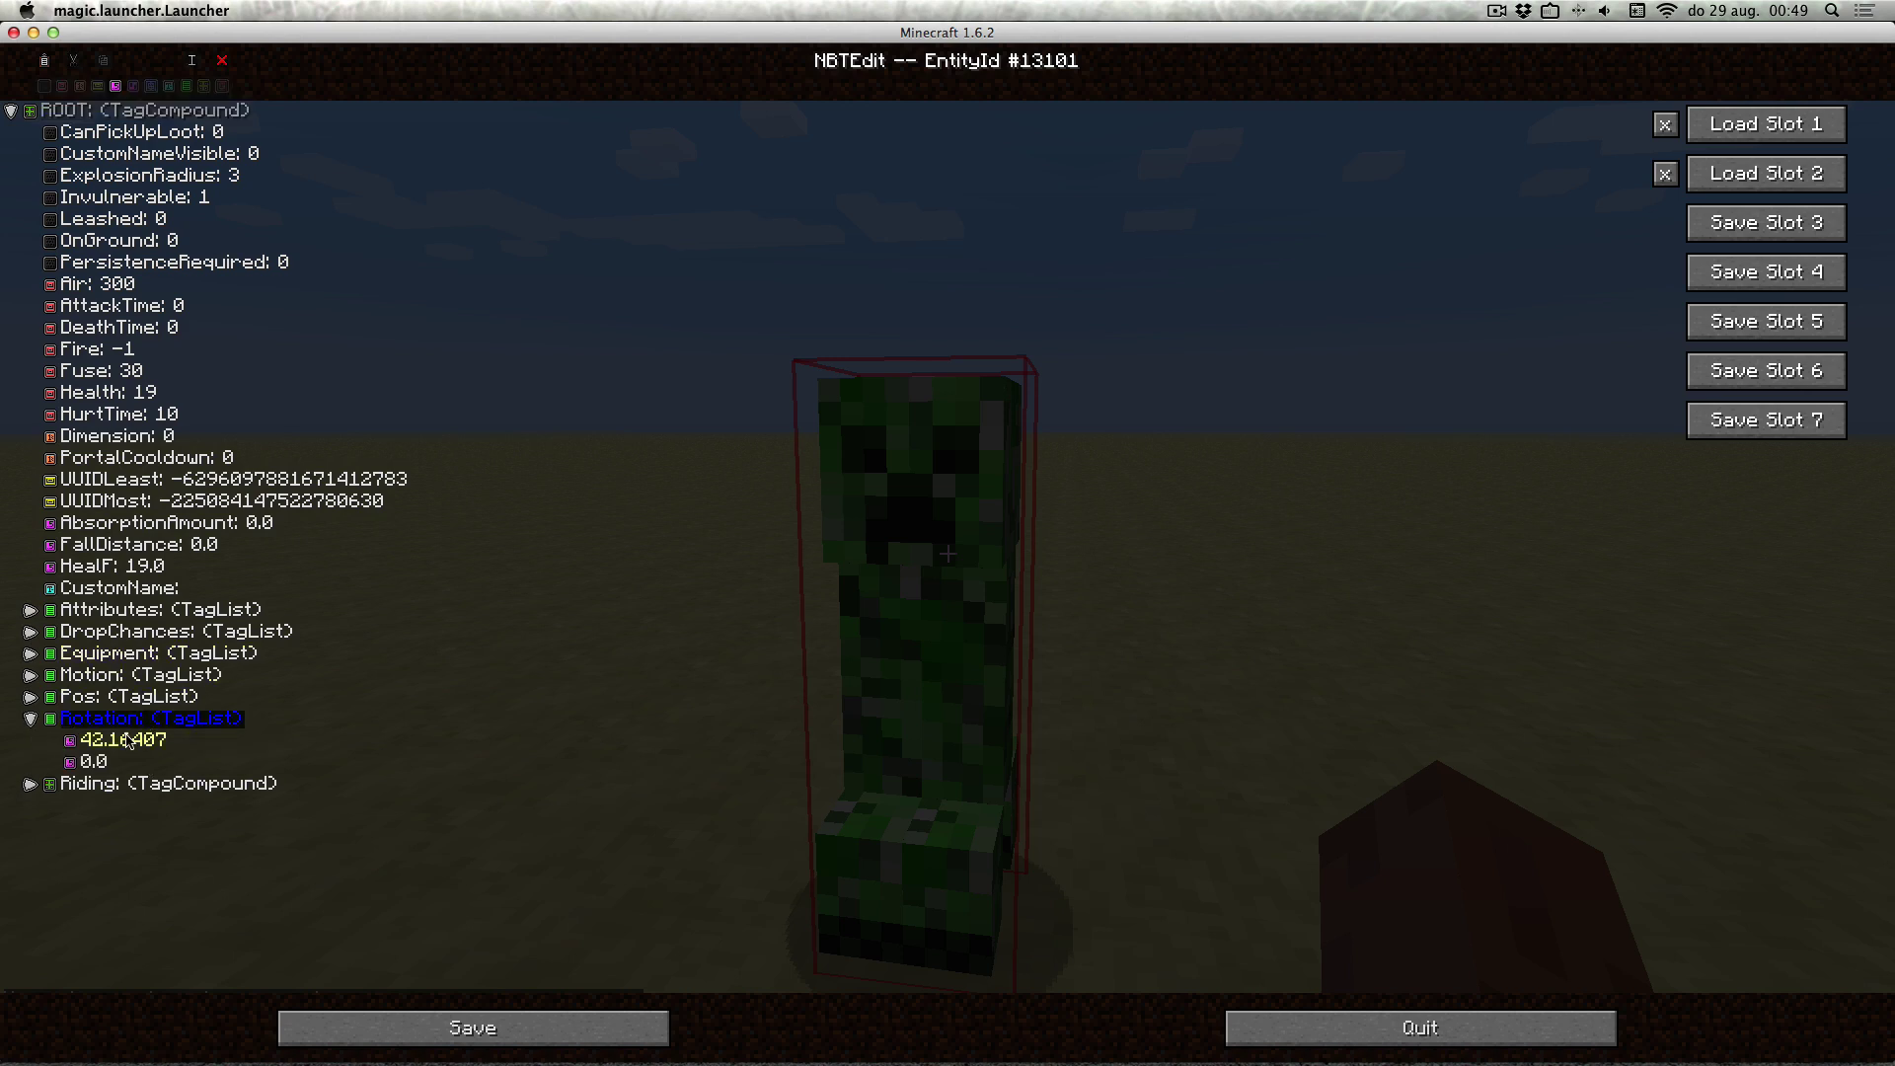
double_click(120, 741)
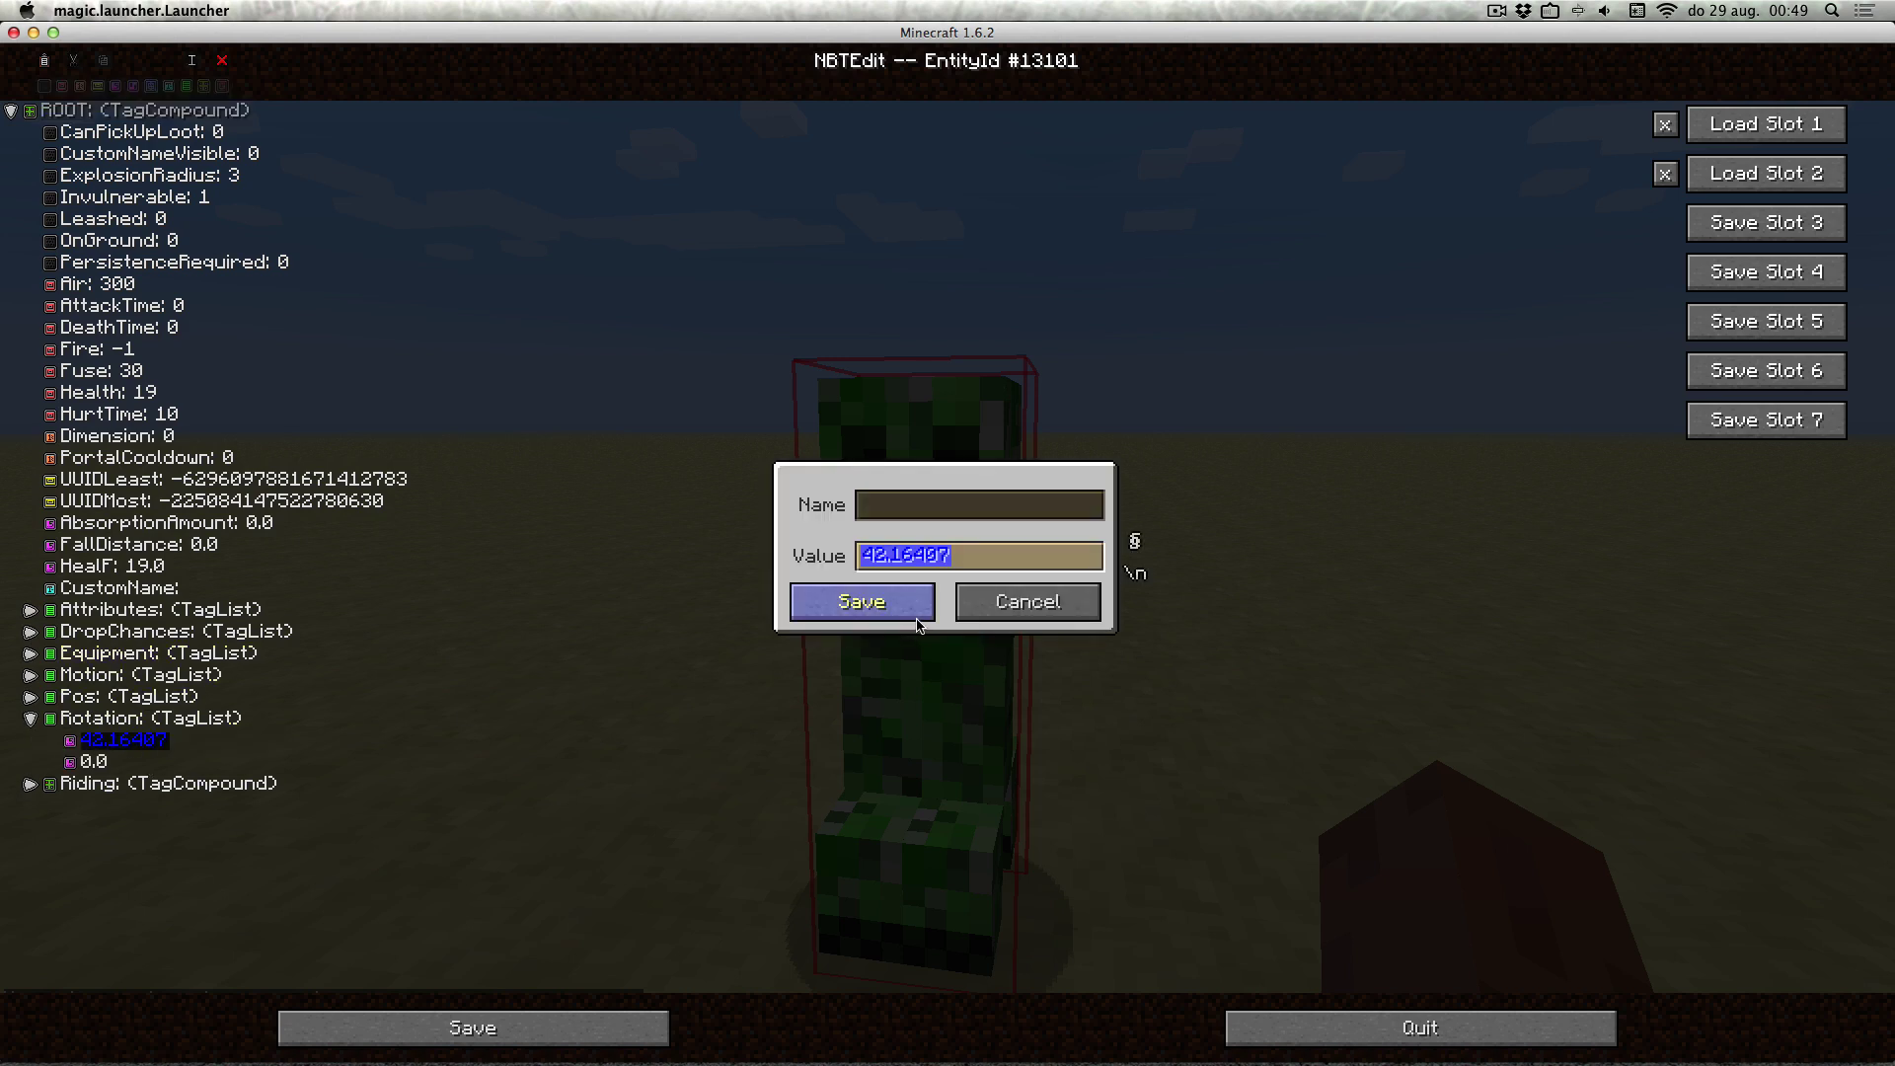
click(896, 597)
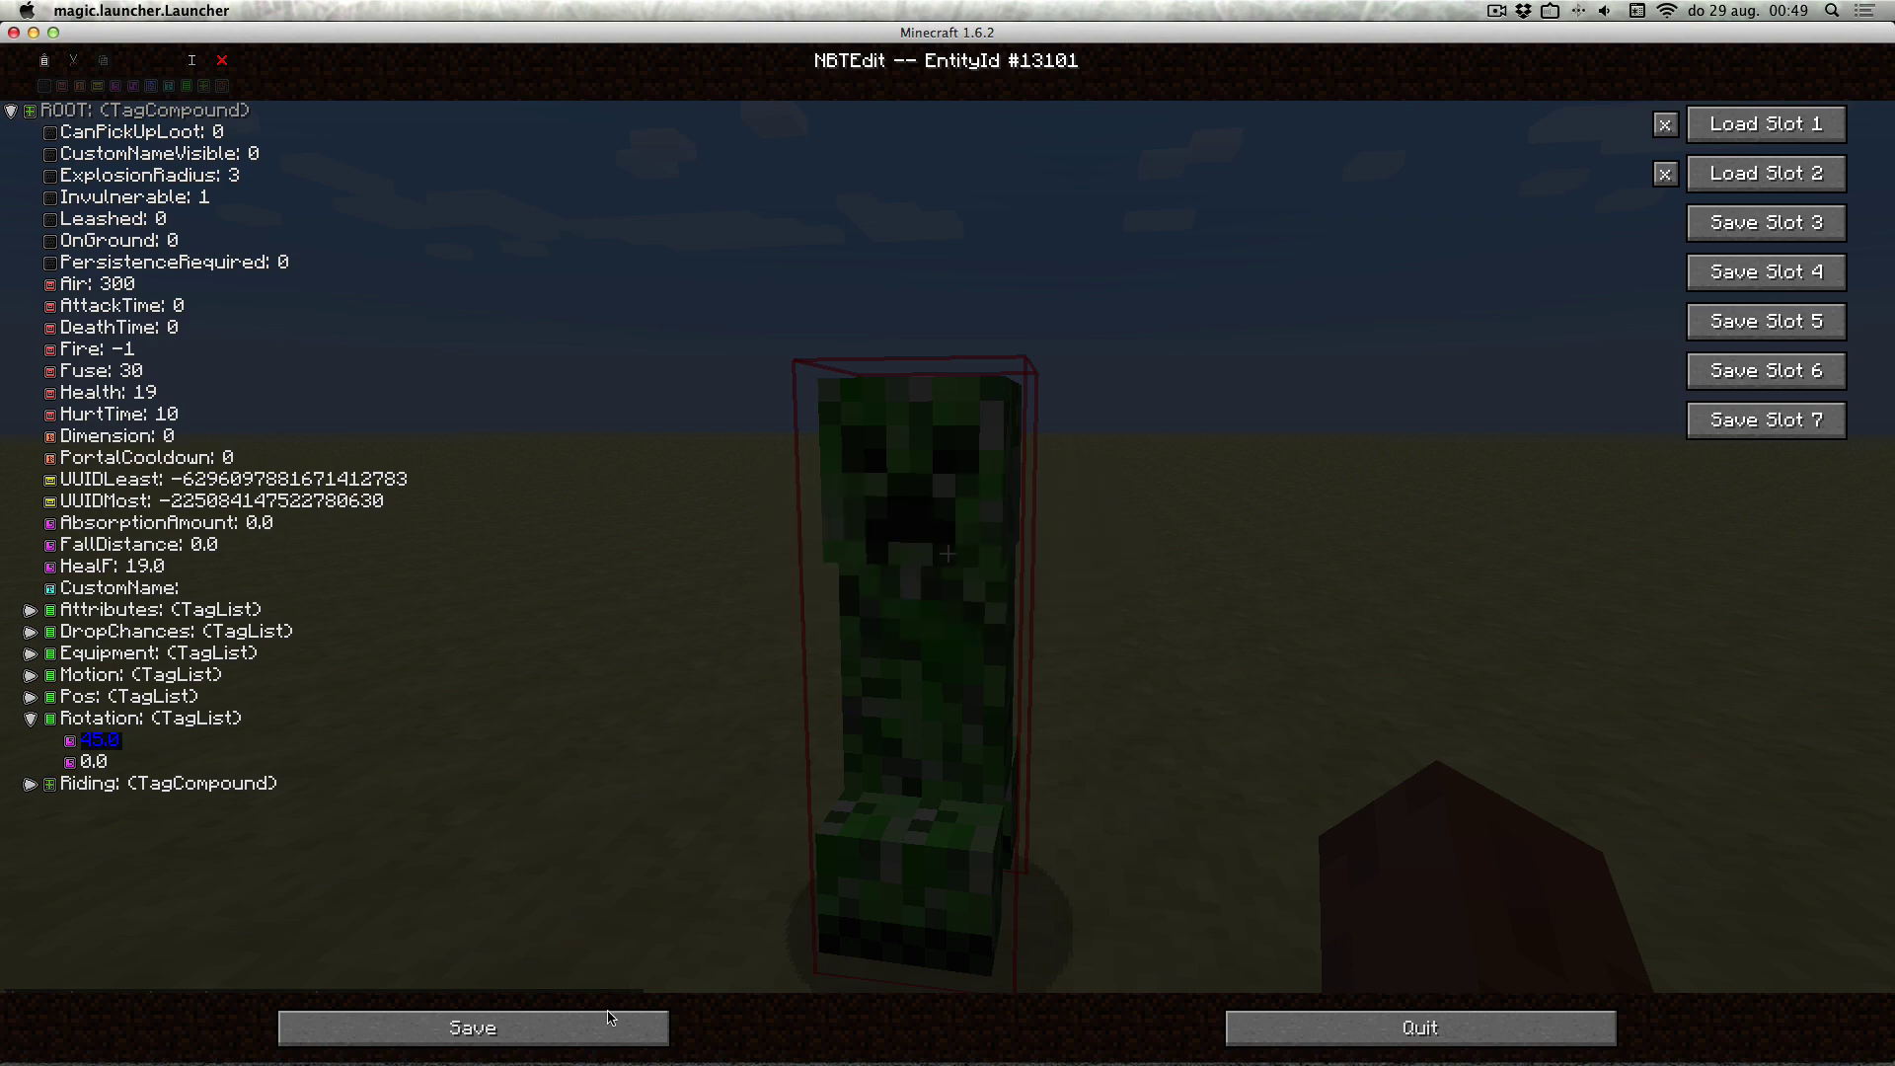
click(613, 1022)
Run /nbtedit on the creeper, set the second value of its Rotation list to 20 and save.
text(/nbtedit)
key(Return)
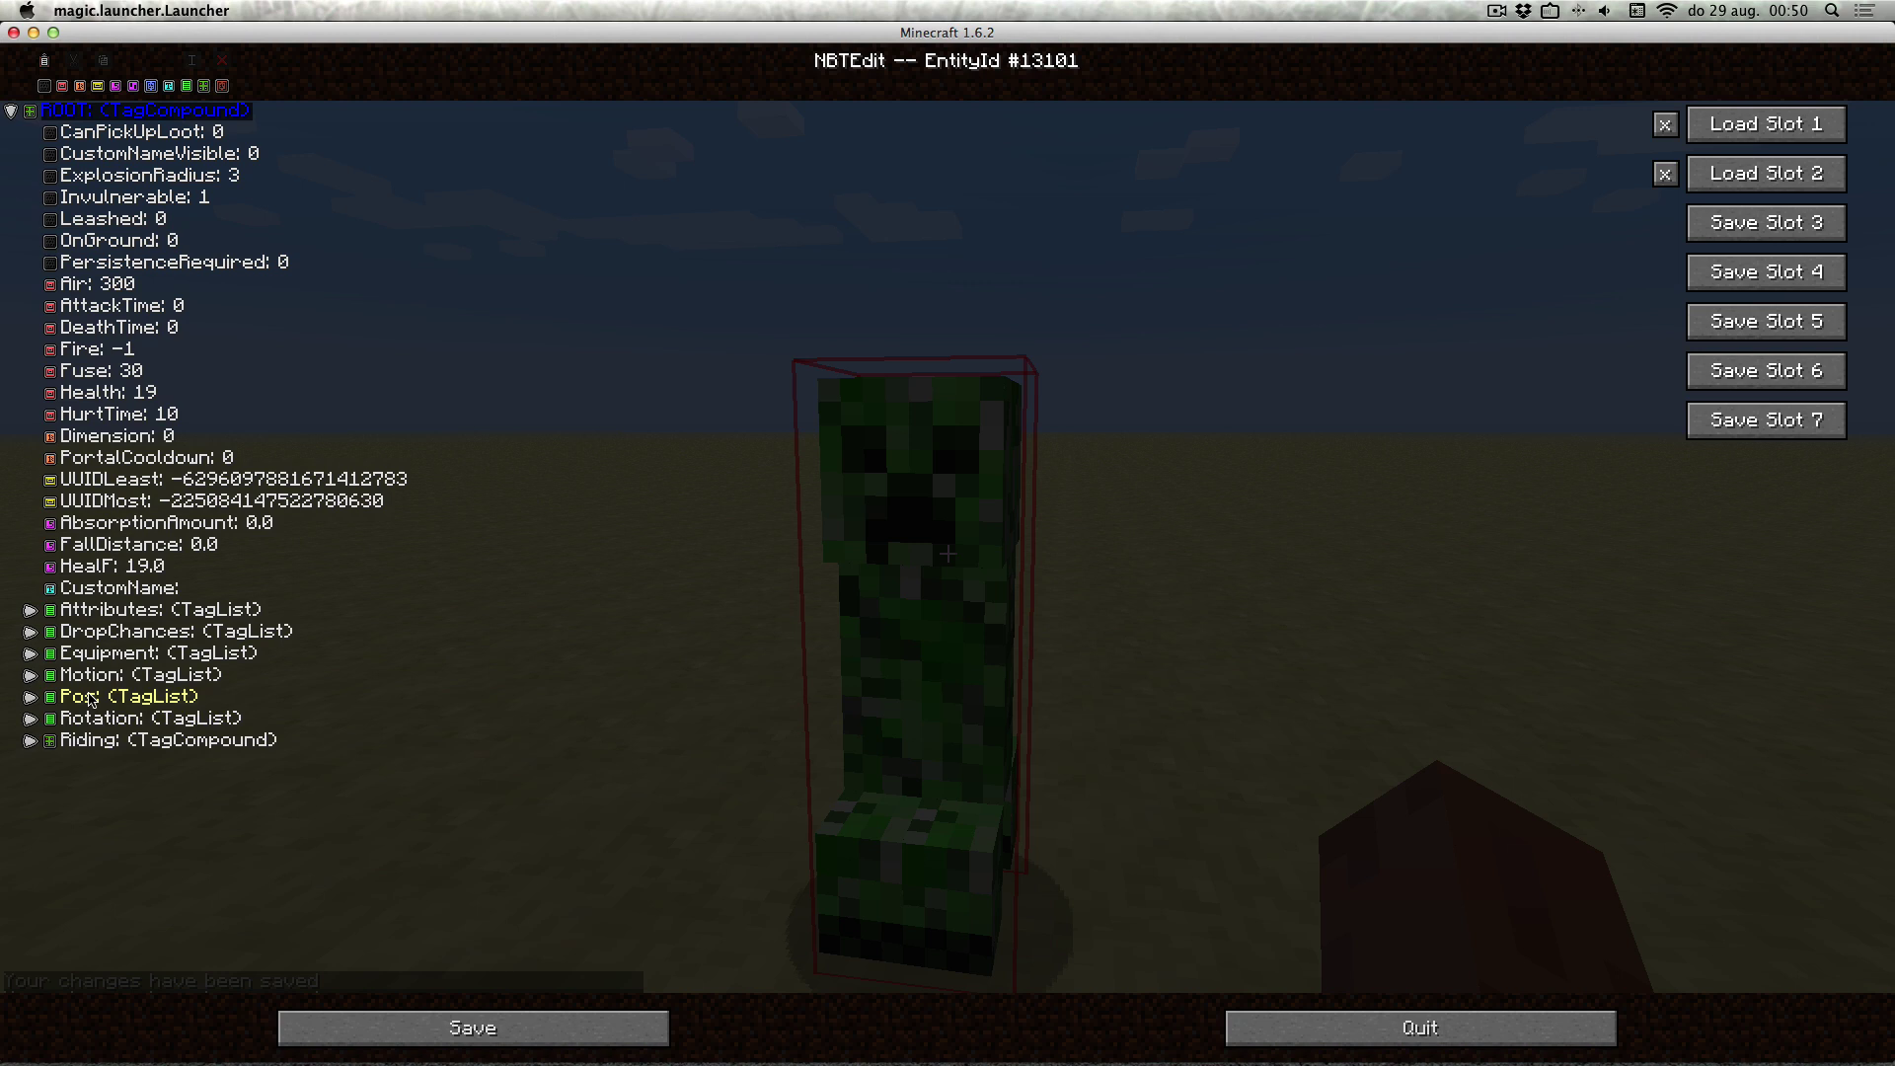
double_click(95, 718)
double_click(88, 765)
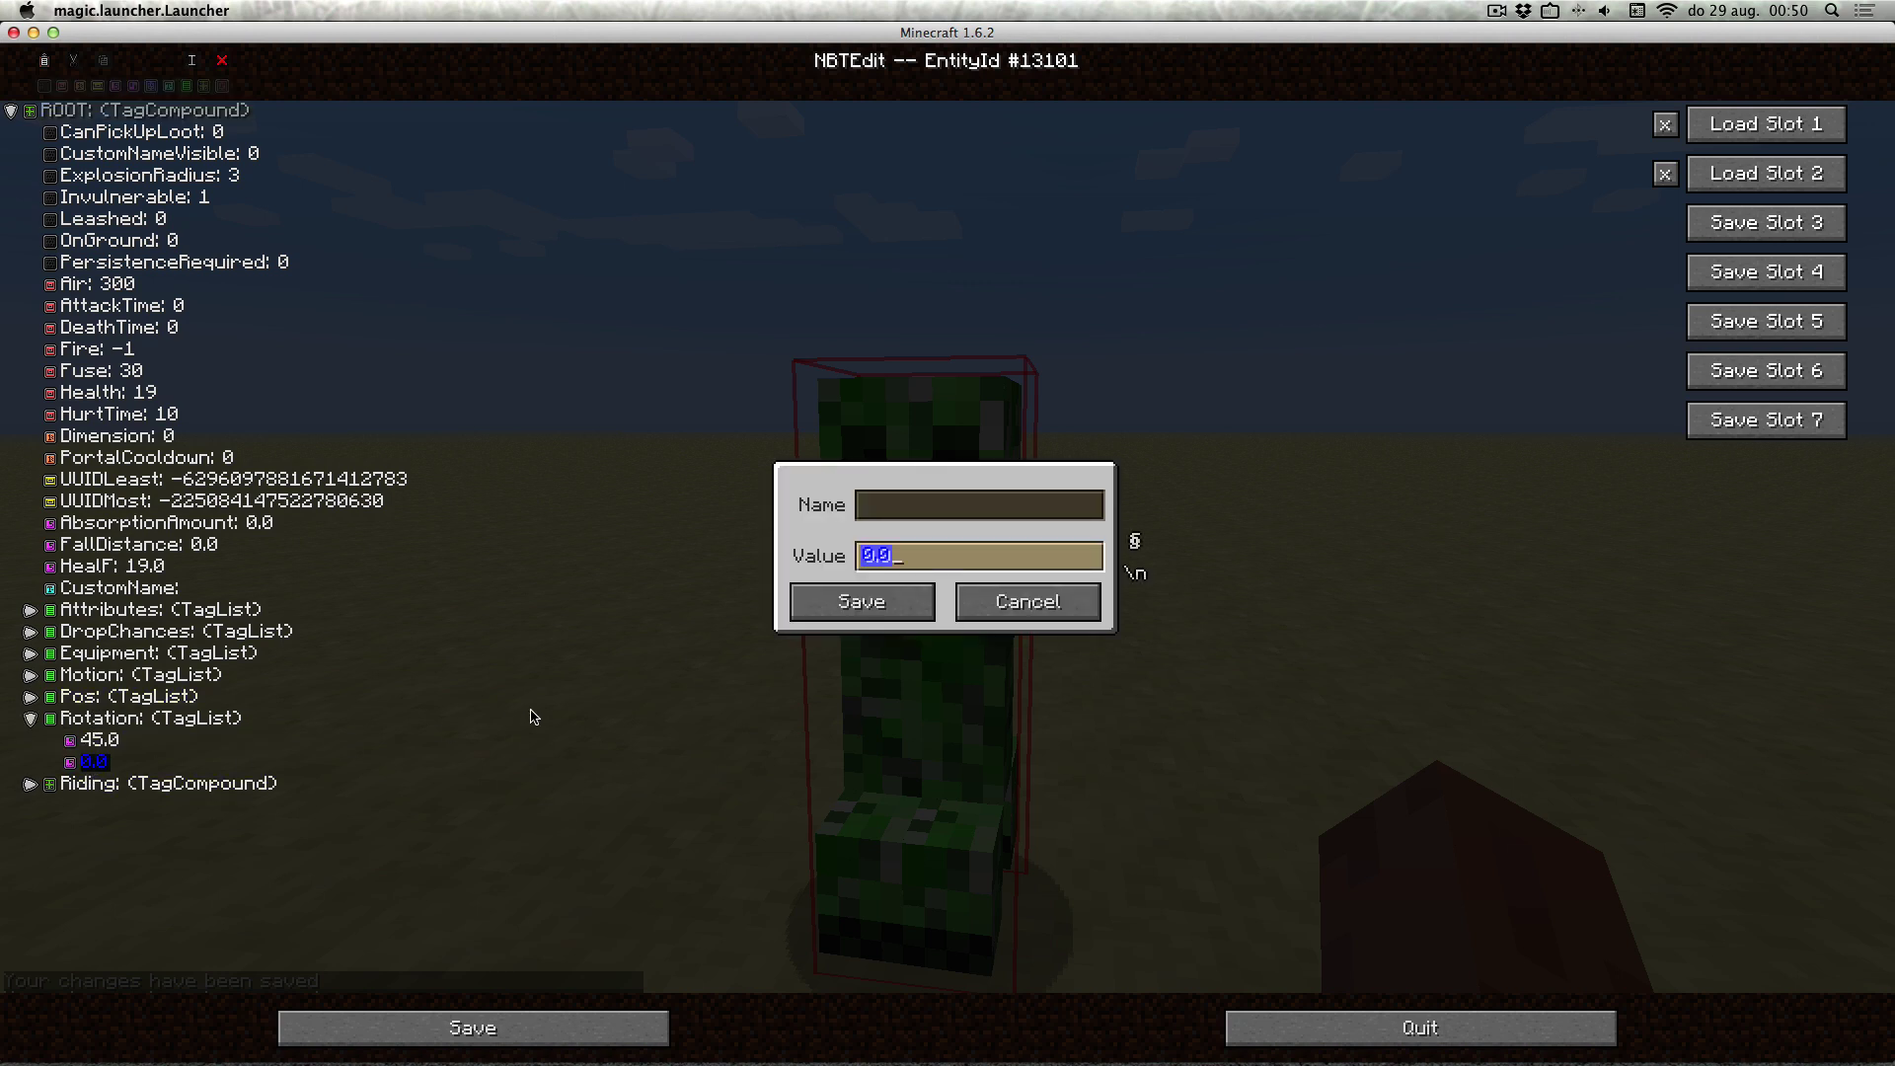
text(20)
click(834, 601)
click(543, 1031)
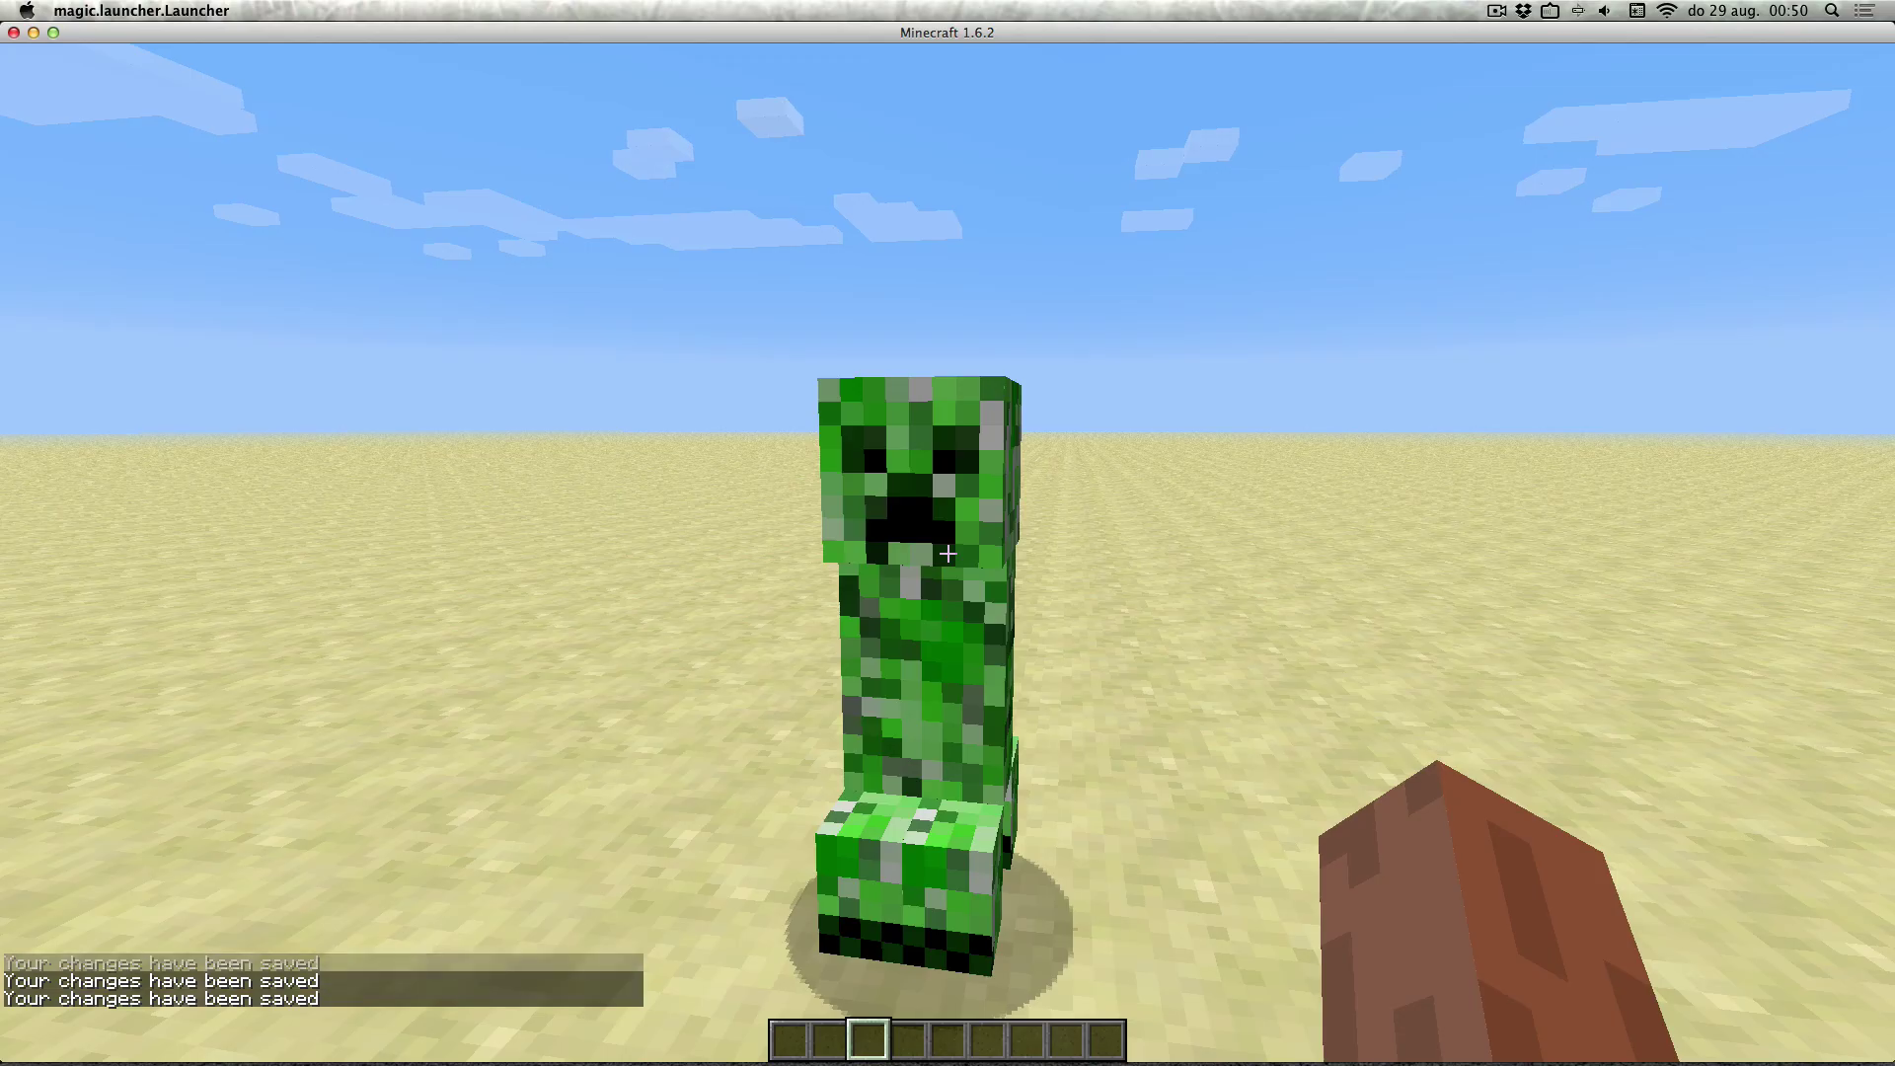
Reopen the creeper in /nbtedit, change its second Rotation value to a negative angle that tilts the head upward, and save.
key(a)
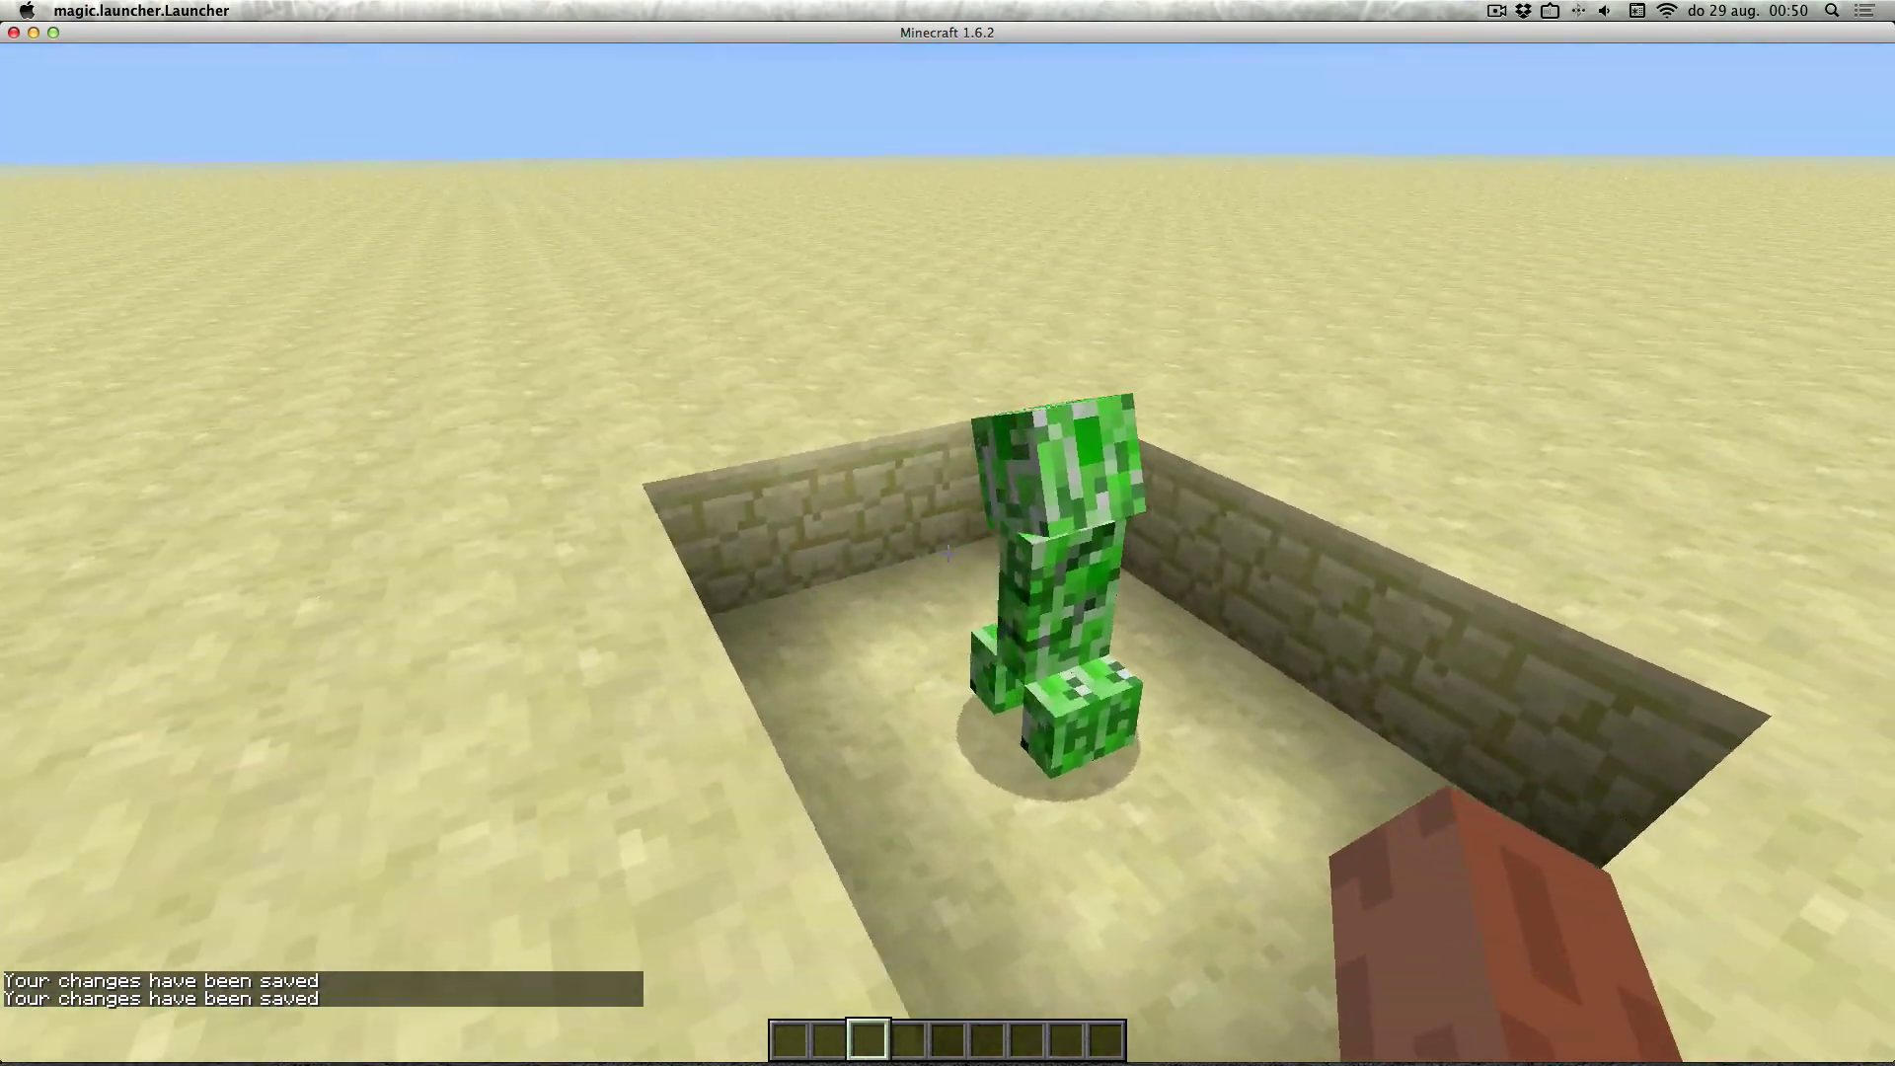
key(t)
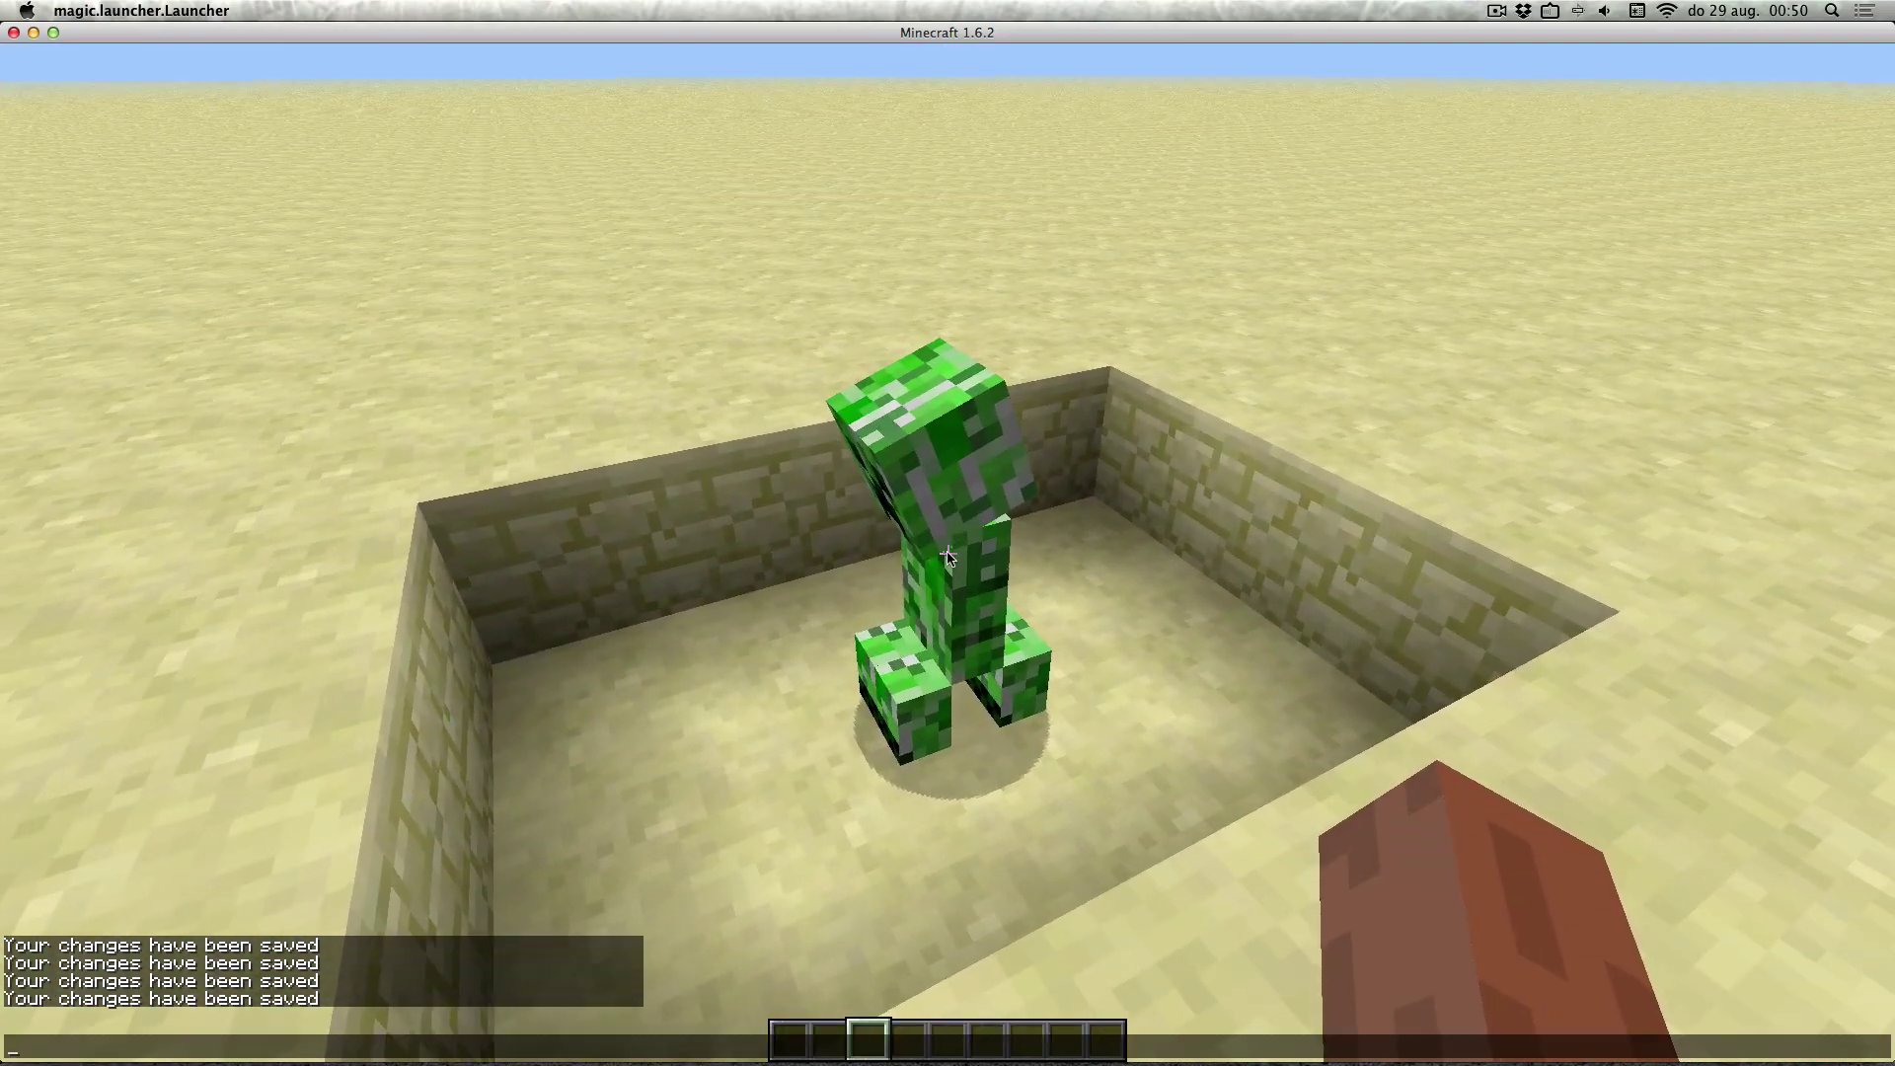
key(Up)
key(Return)
double_click(102, 112)
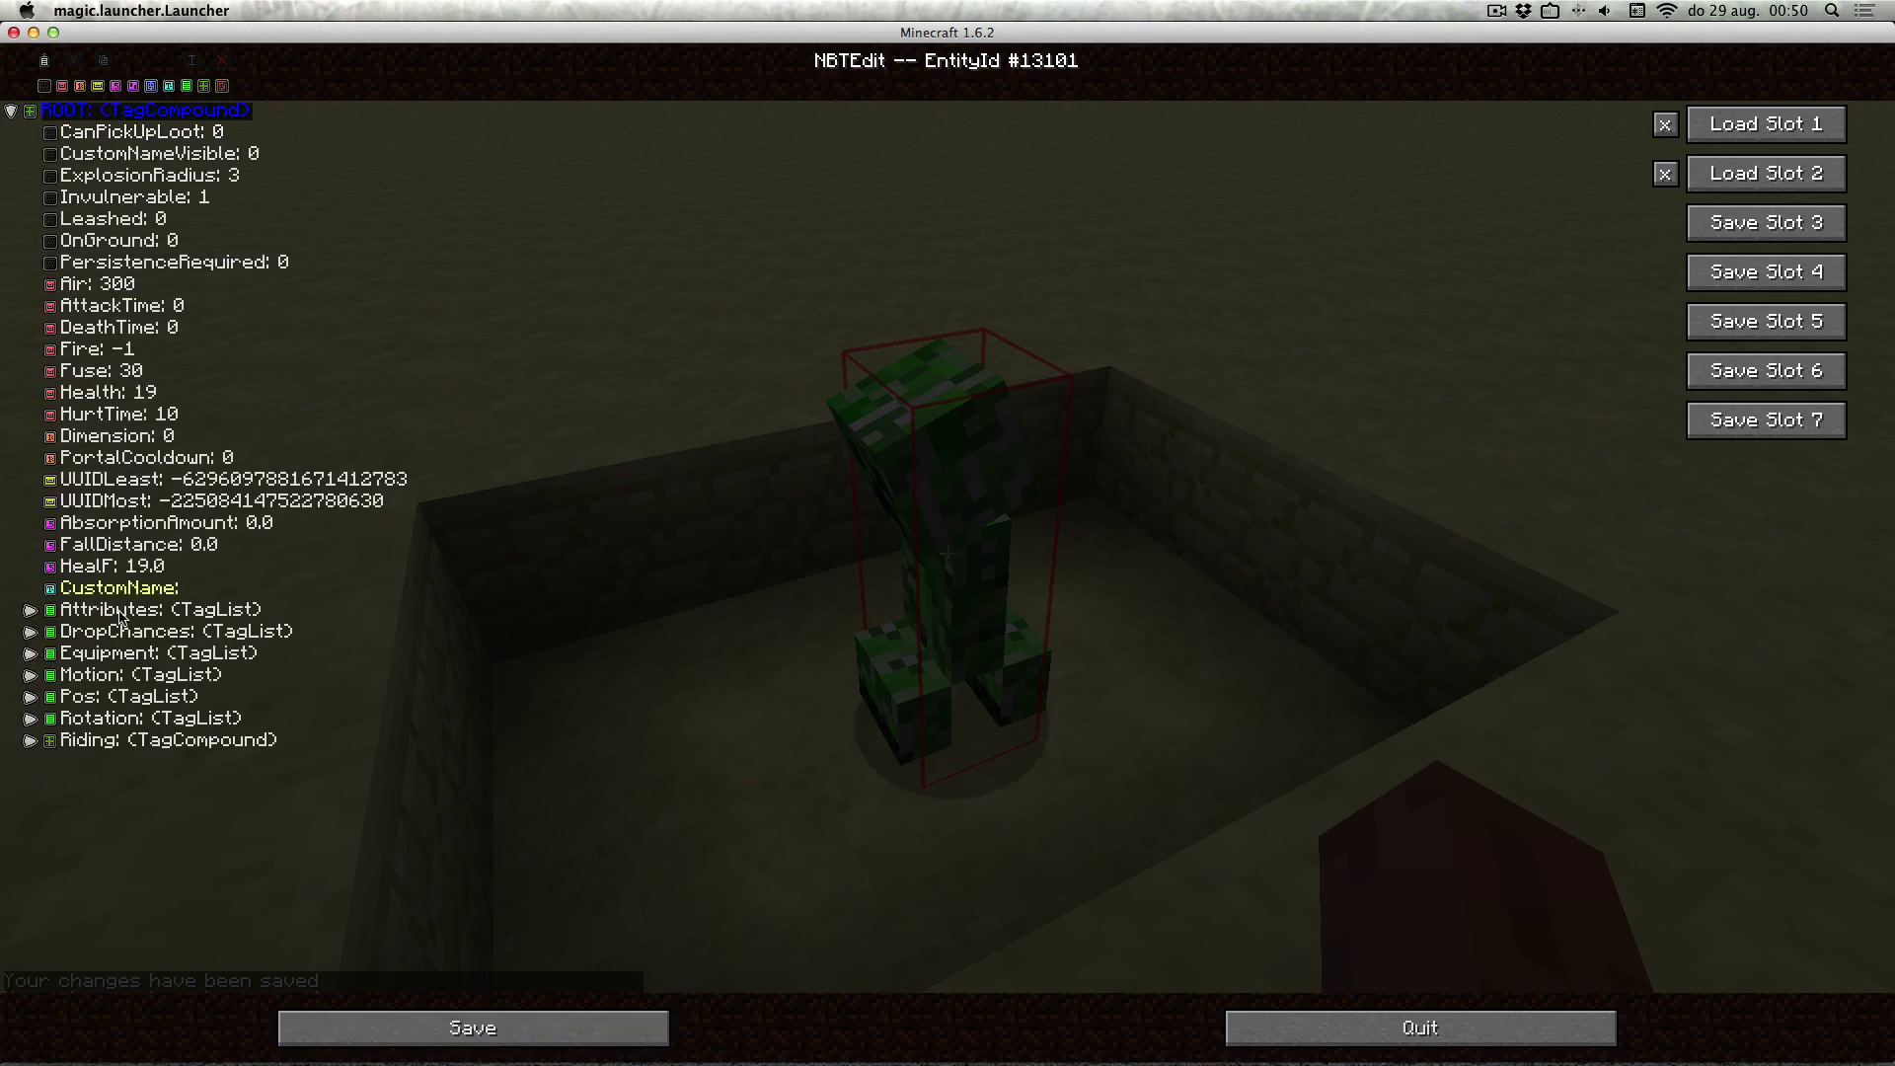
double_click(113, 719)
double_click(99, 762)
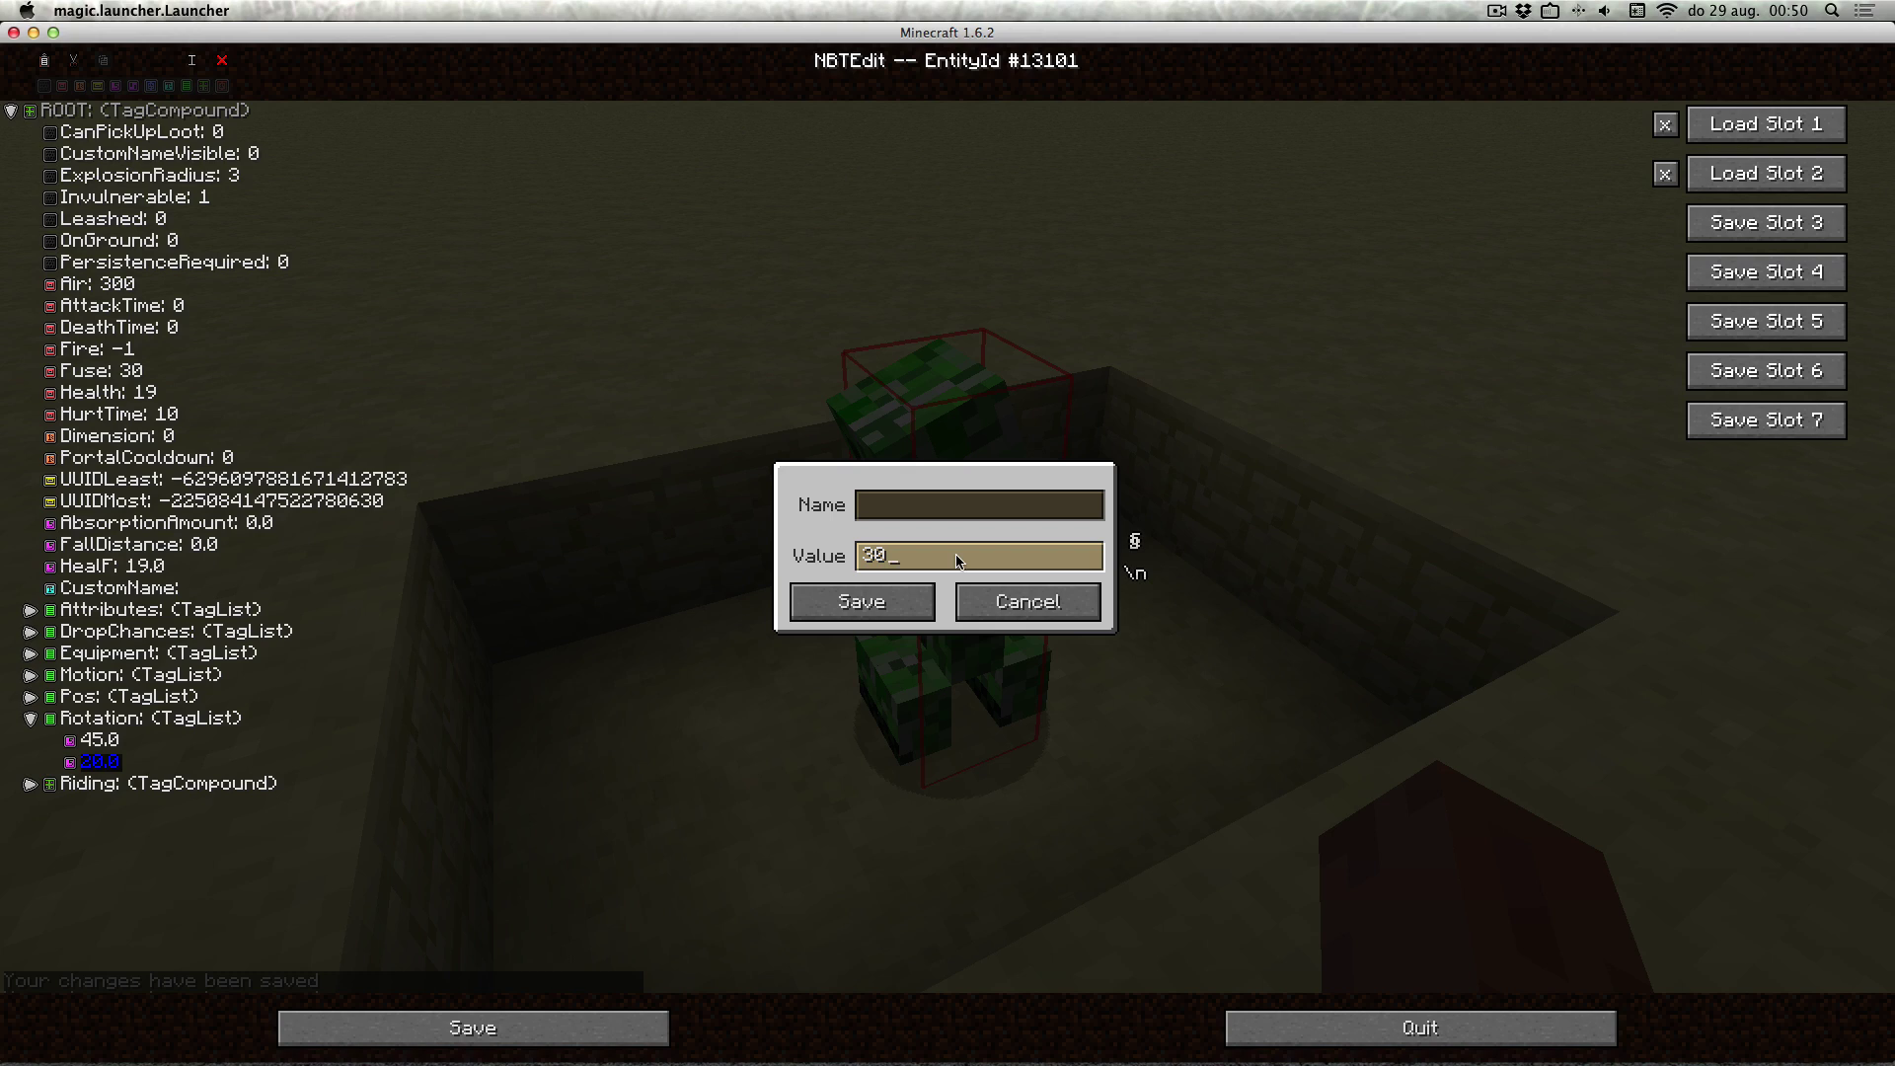
key(BackSpace)
key(BackSpace)
text(-5)
click(861, 601)
click(552, 1028)
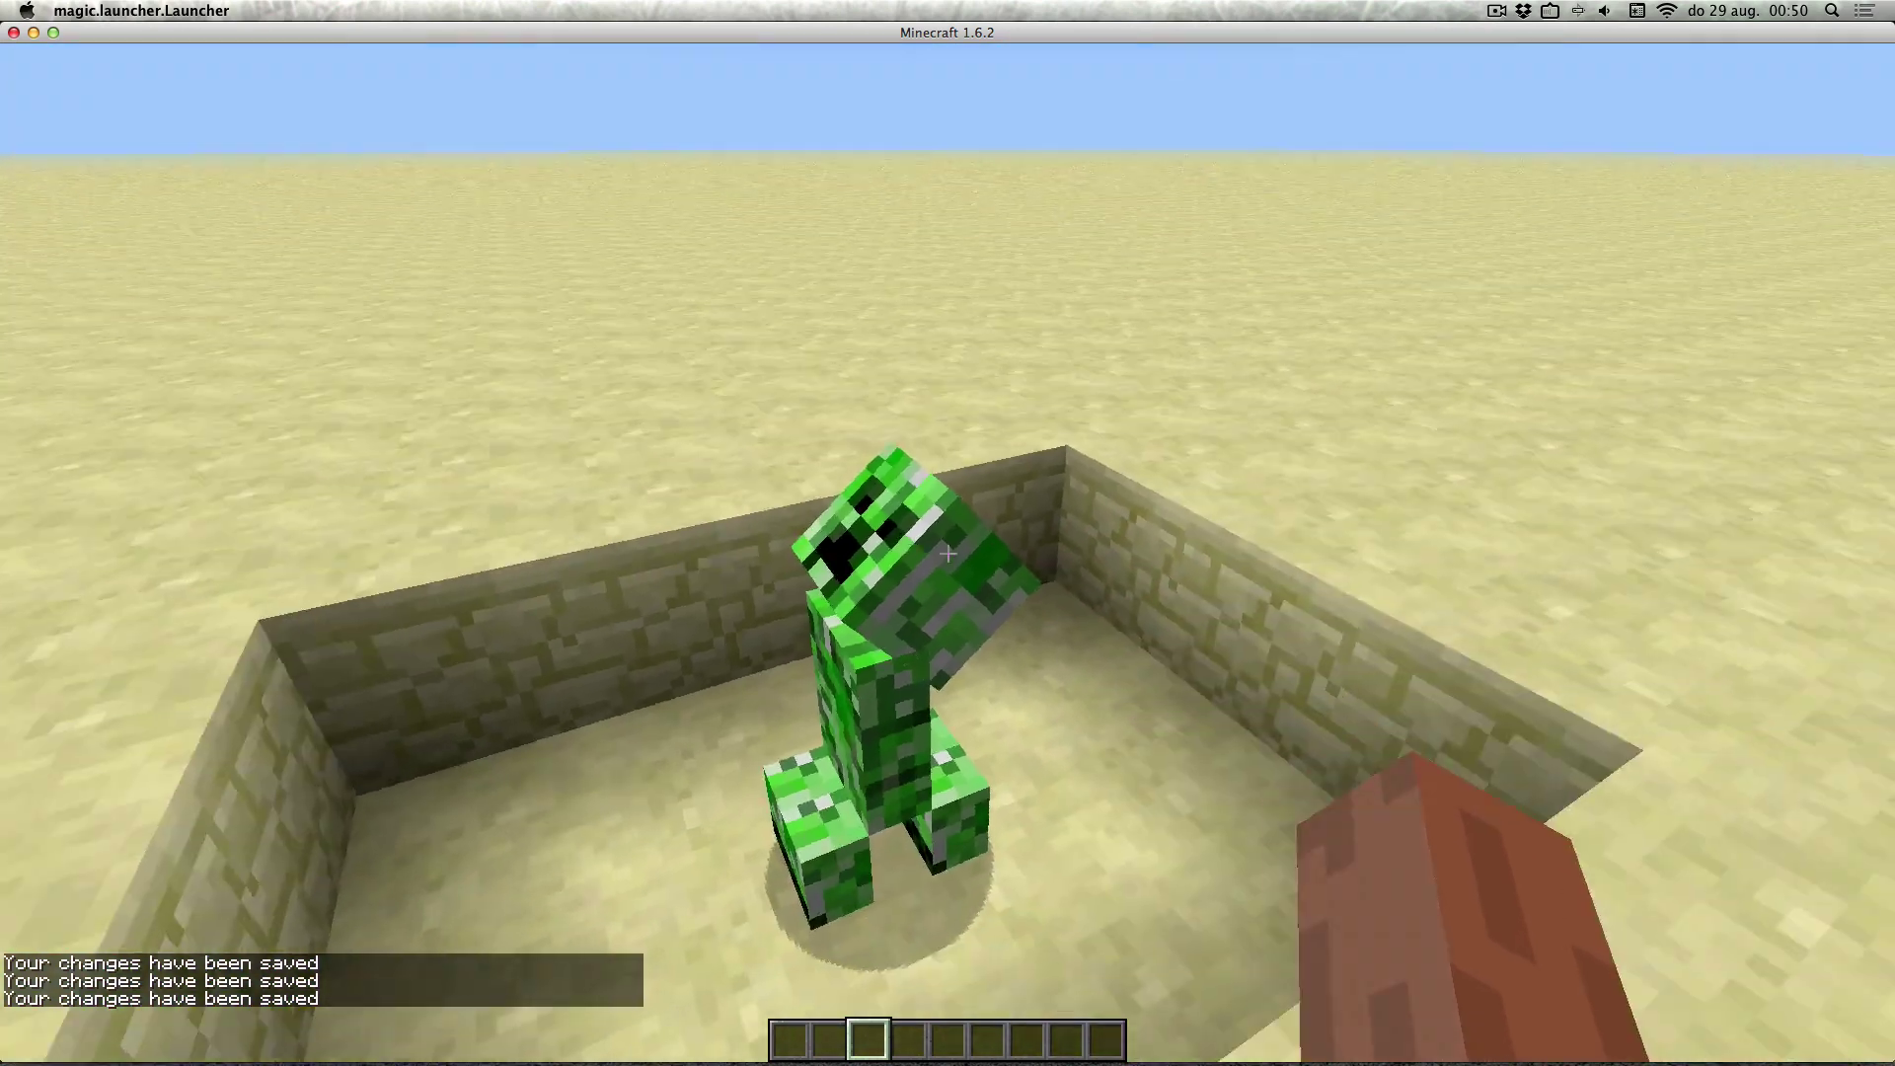
Walk around the pit and examine the creeper's tilted head from the side and the front.
key(w)
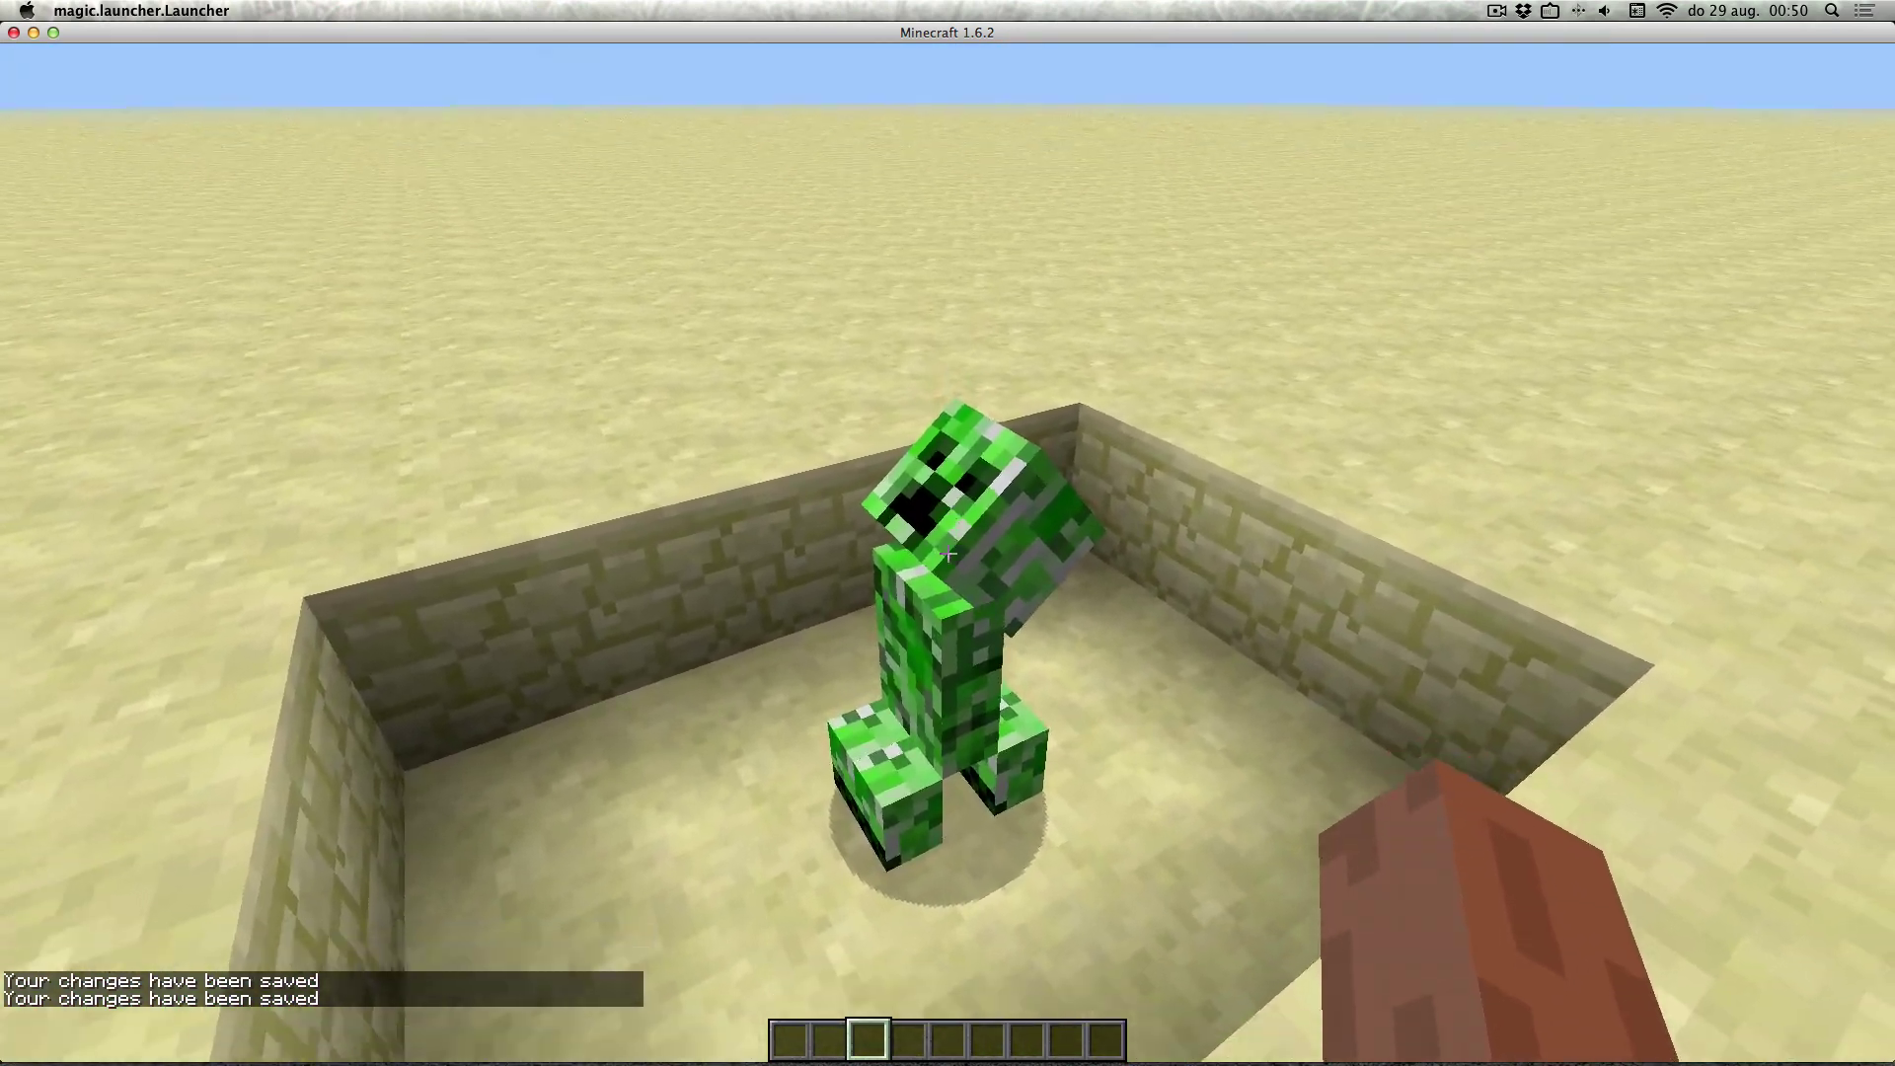
key(a)
key(s)
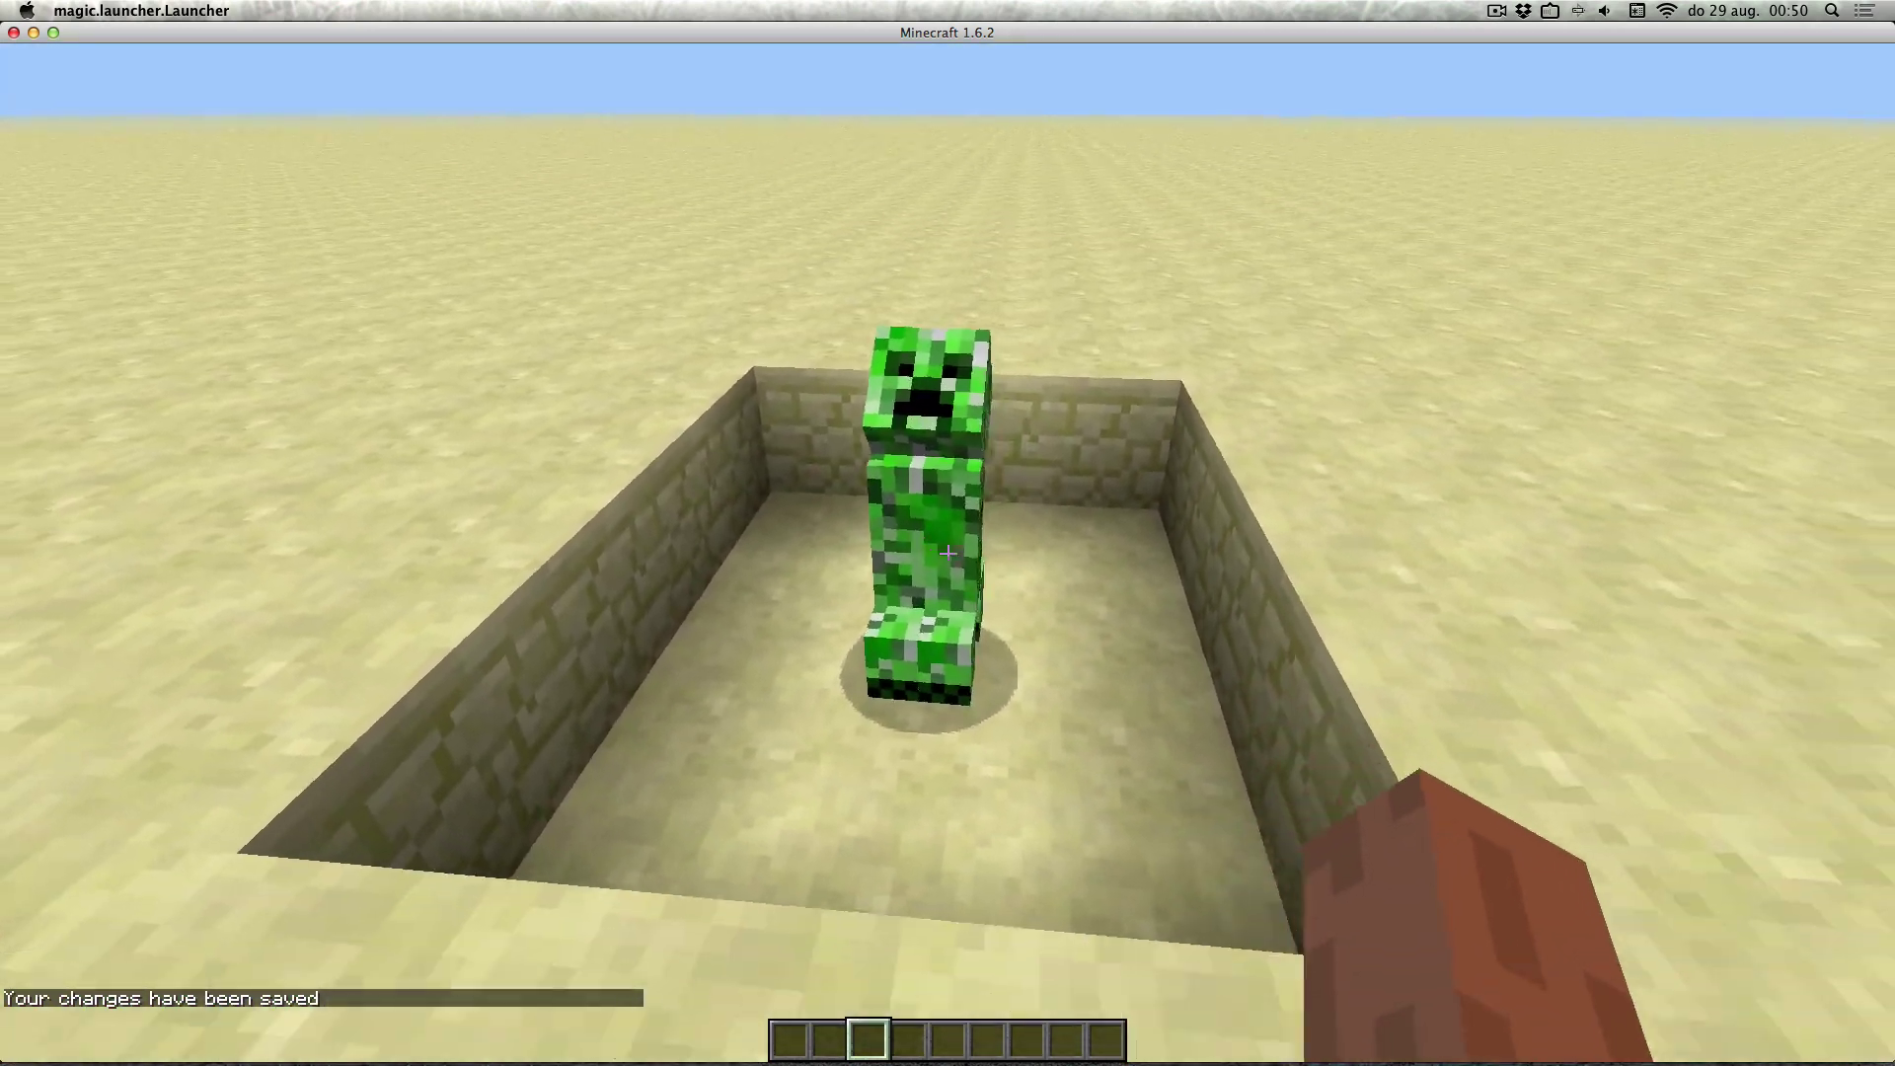
key(s)
key(d)
key(w)
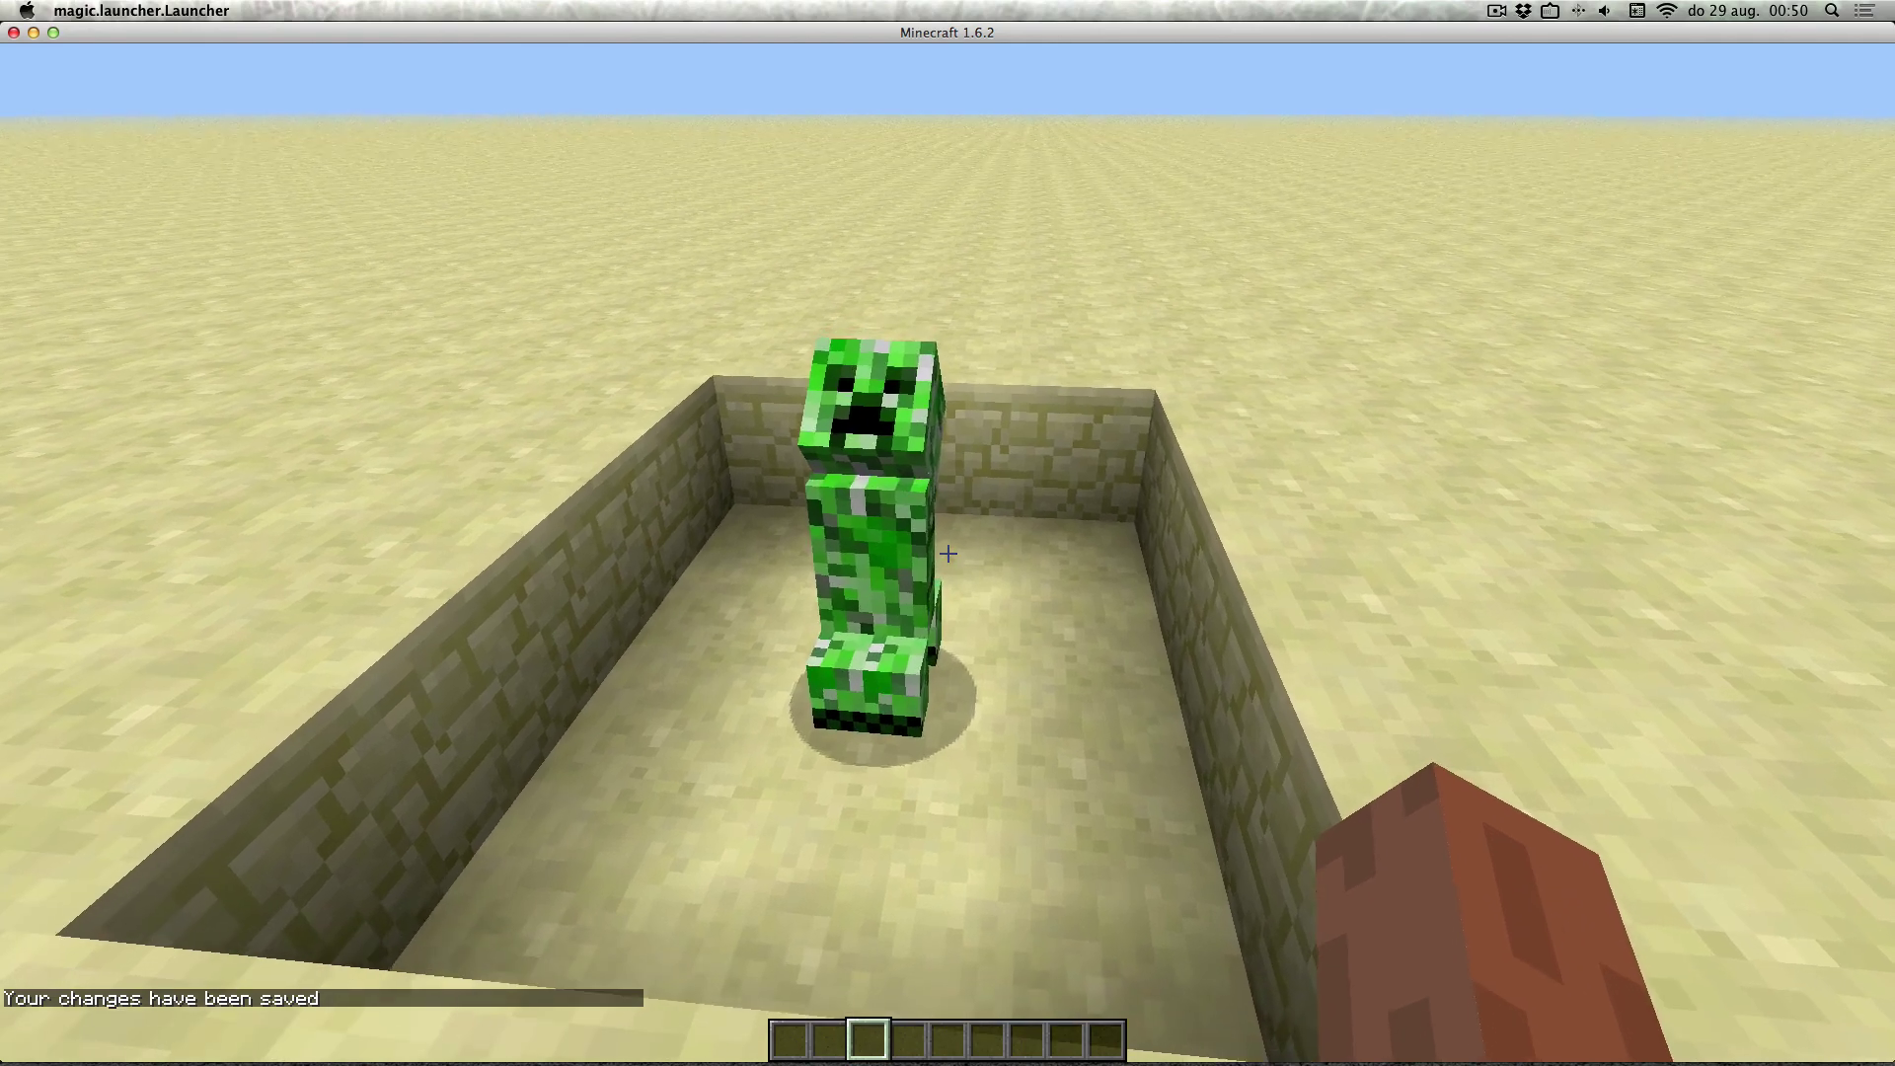
key(a)
key(s)
key(s)
key(d)
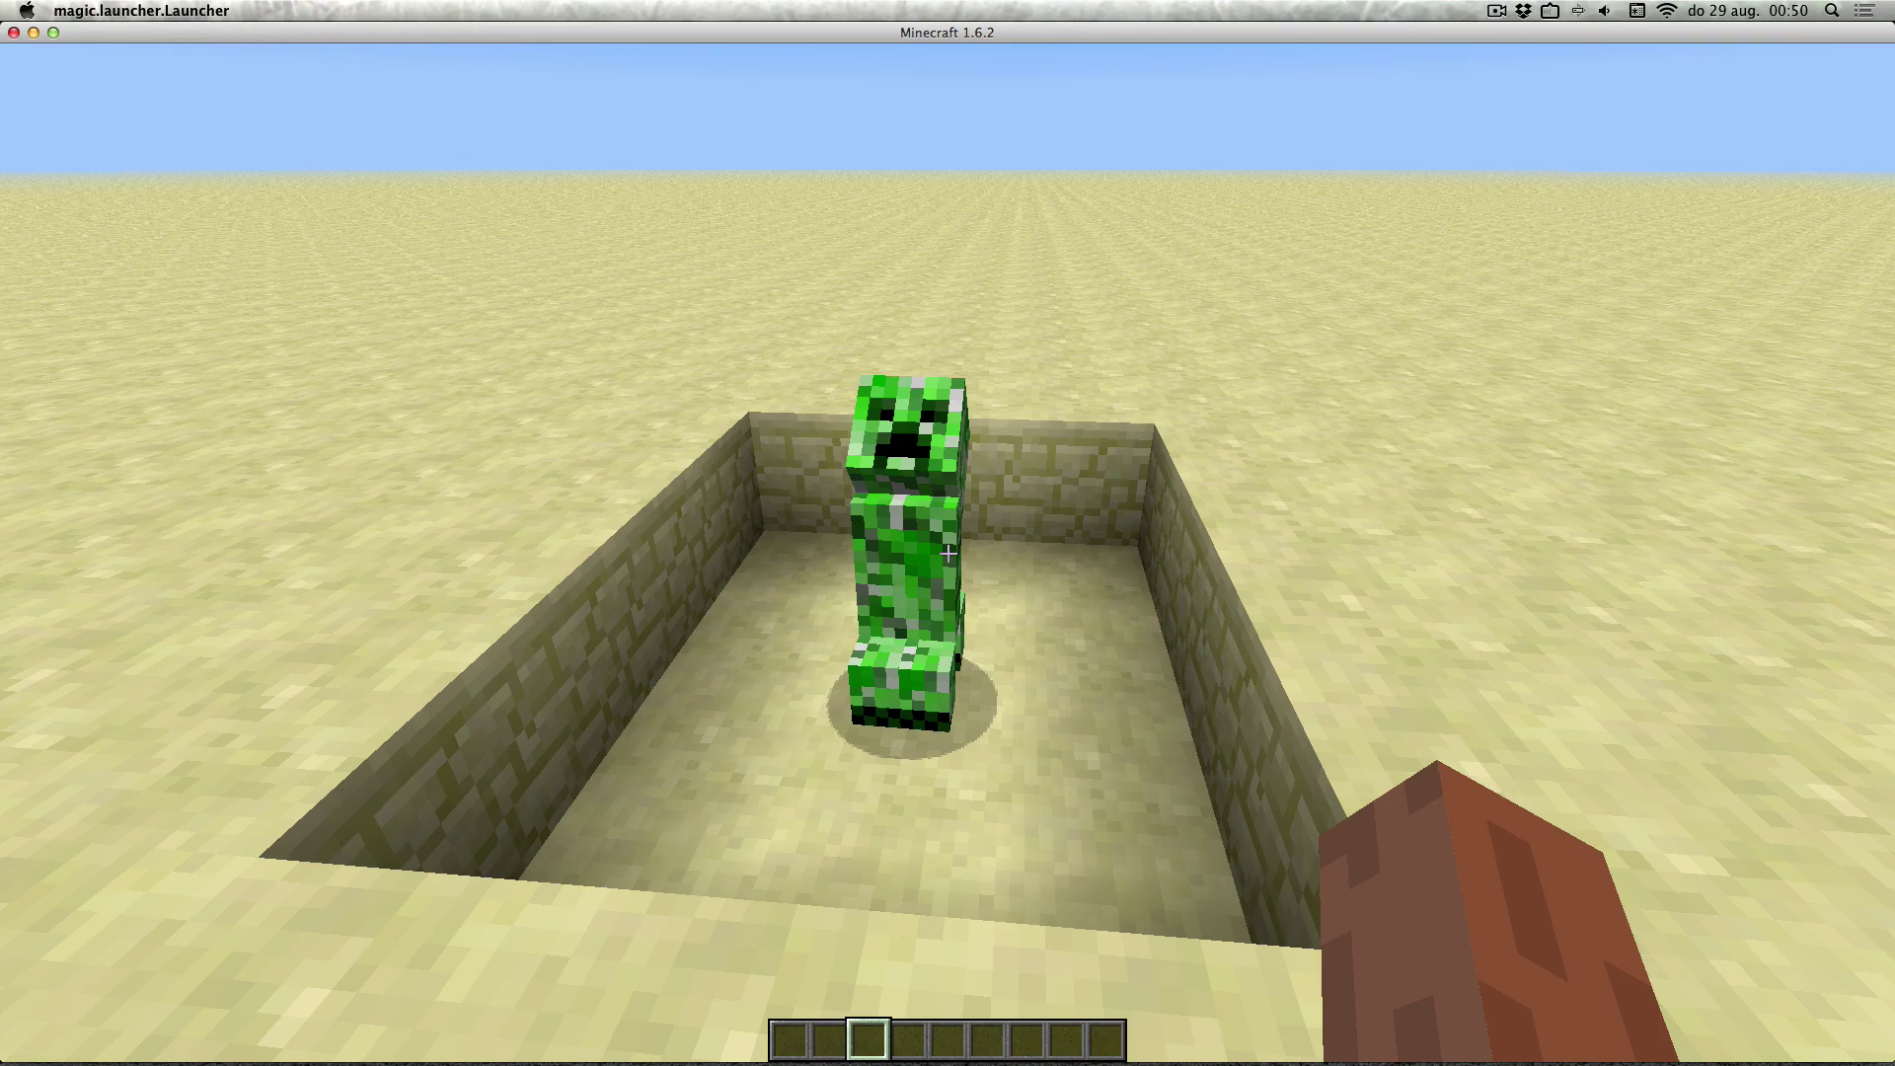
mouse_move(948, 553)
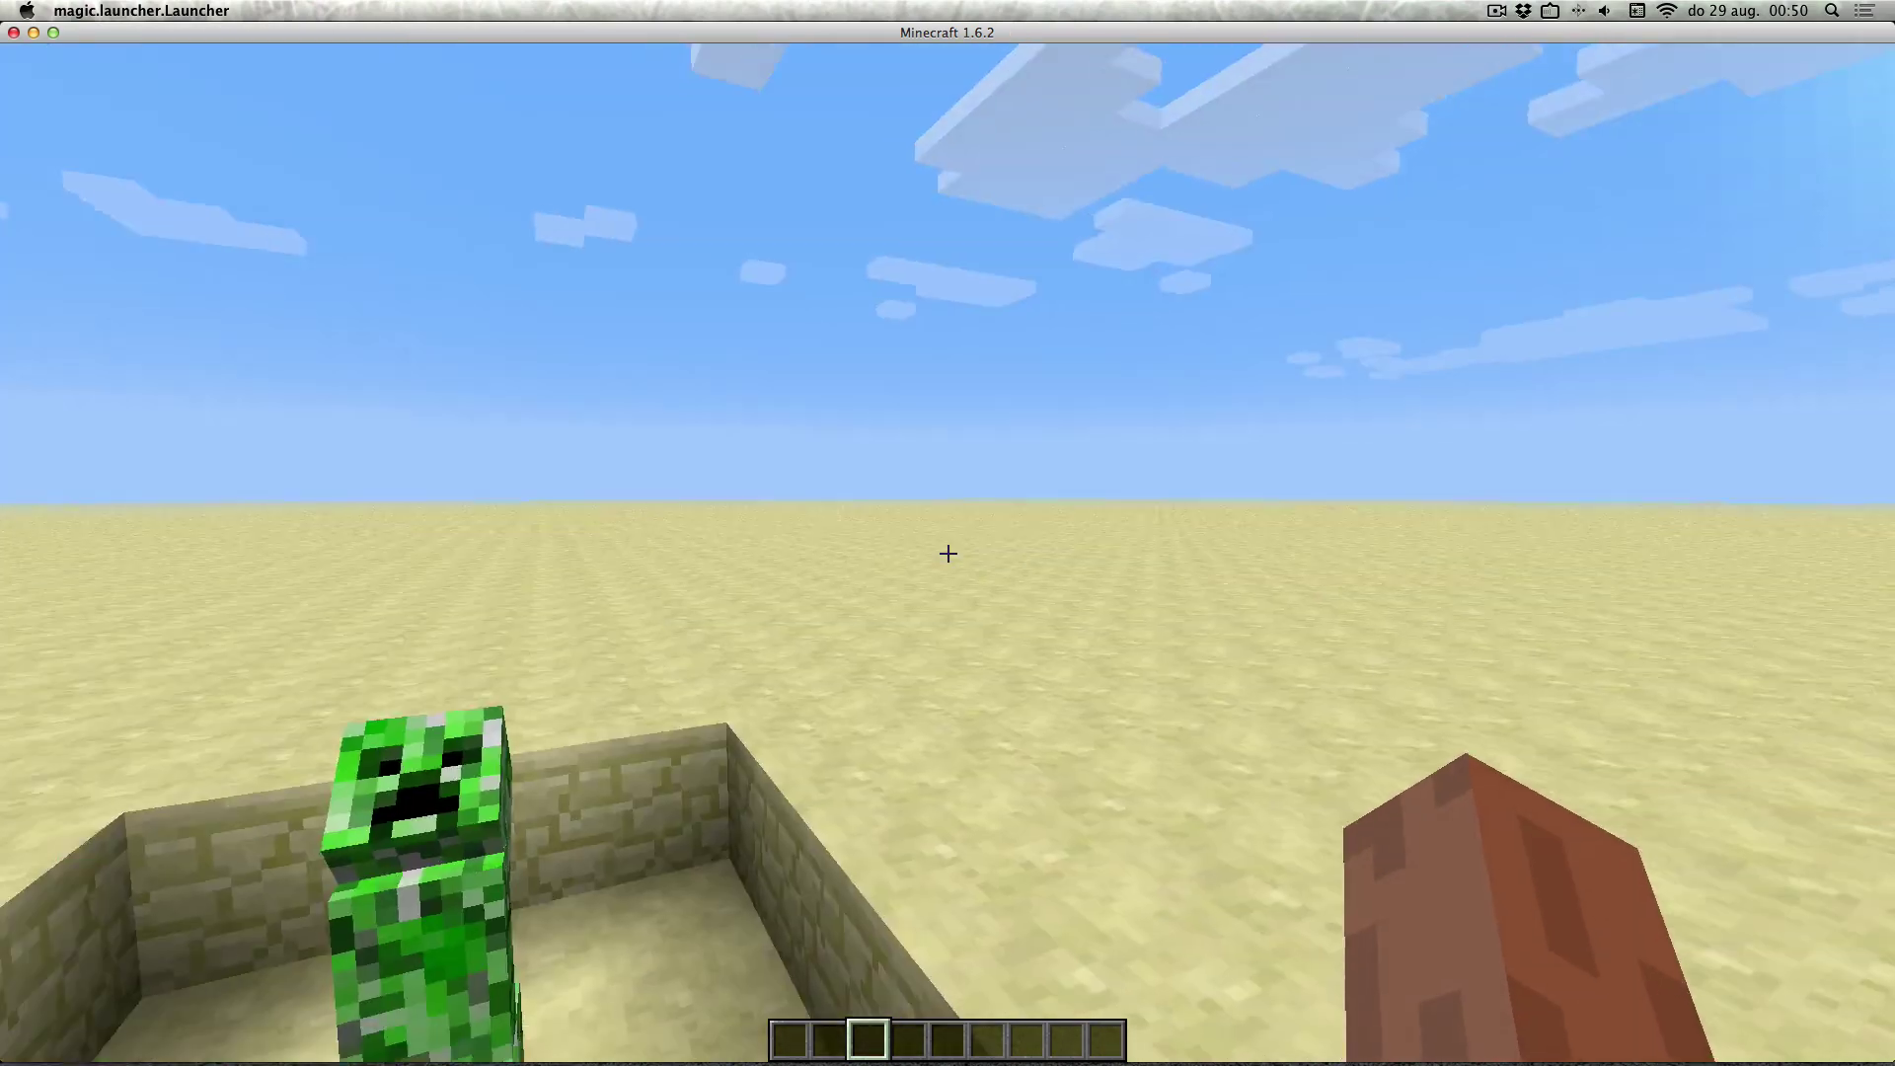
Build a tall sandstone pillar on the desert floor away from the creeper's pit, with the debug overlay shown.
key(1)
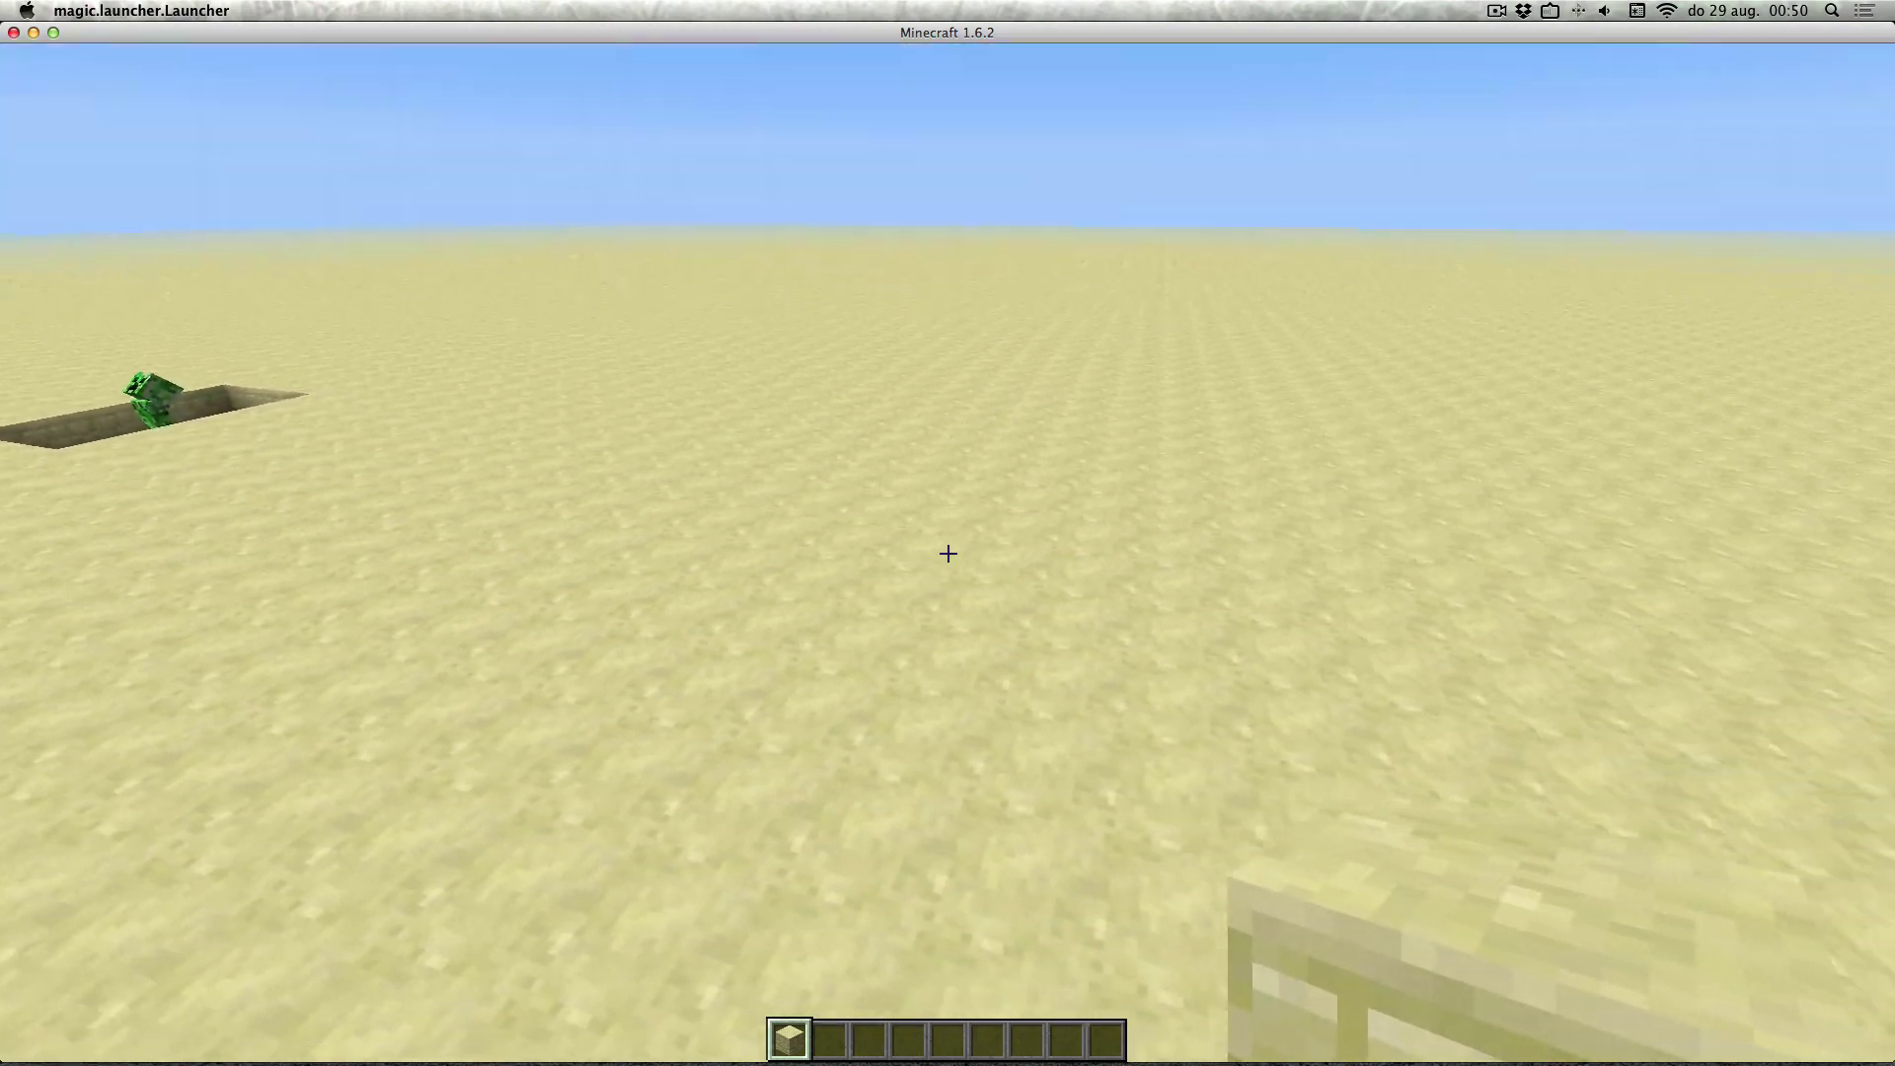
key(F3)
key(w)
key(space)
right_click(947, 554)
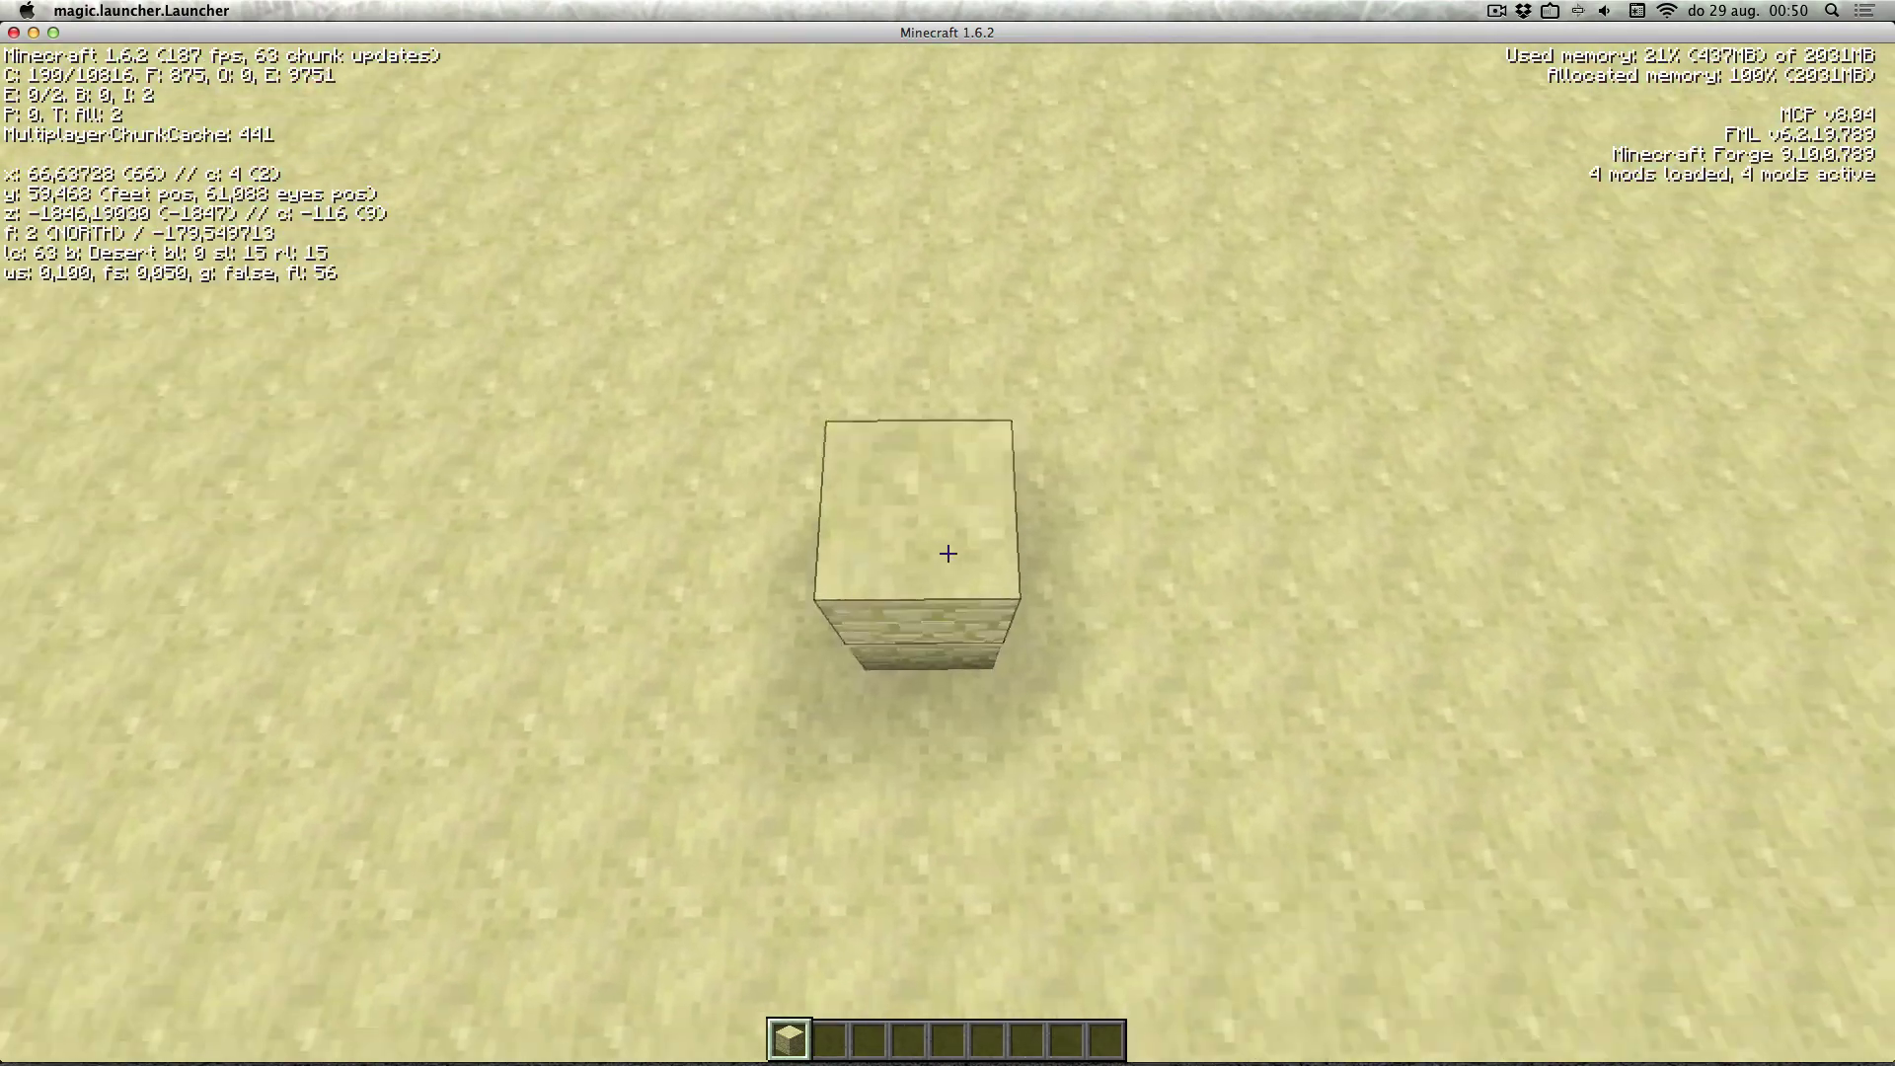
mouse_move(948, 553)
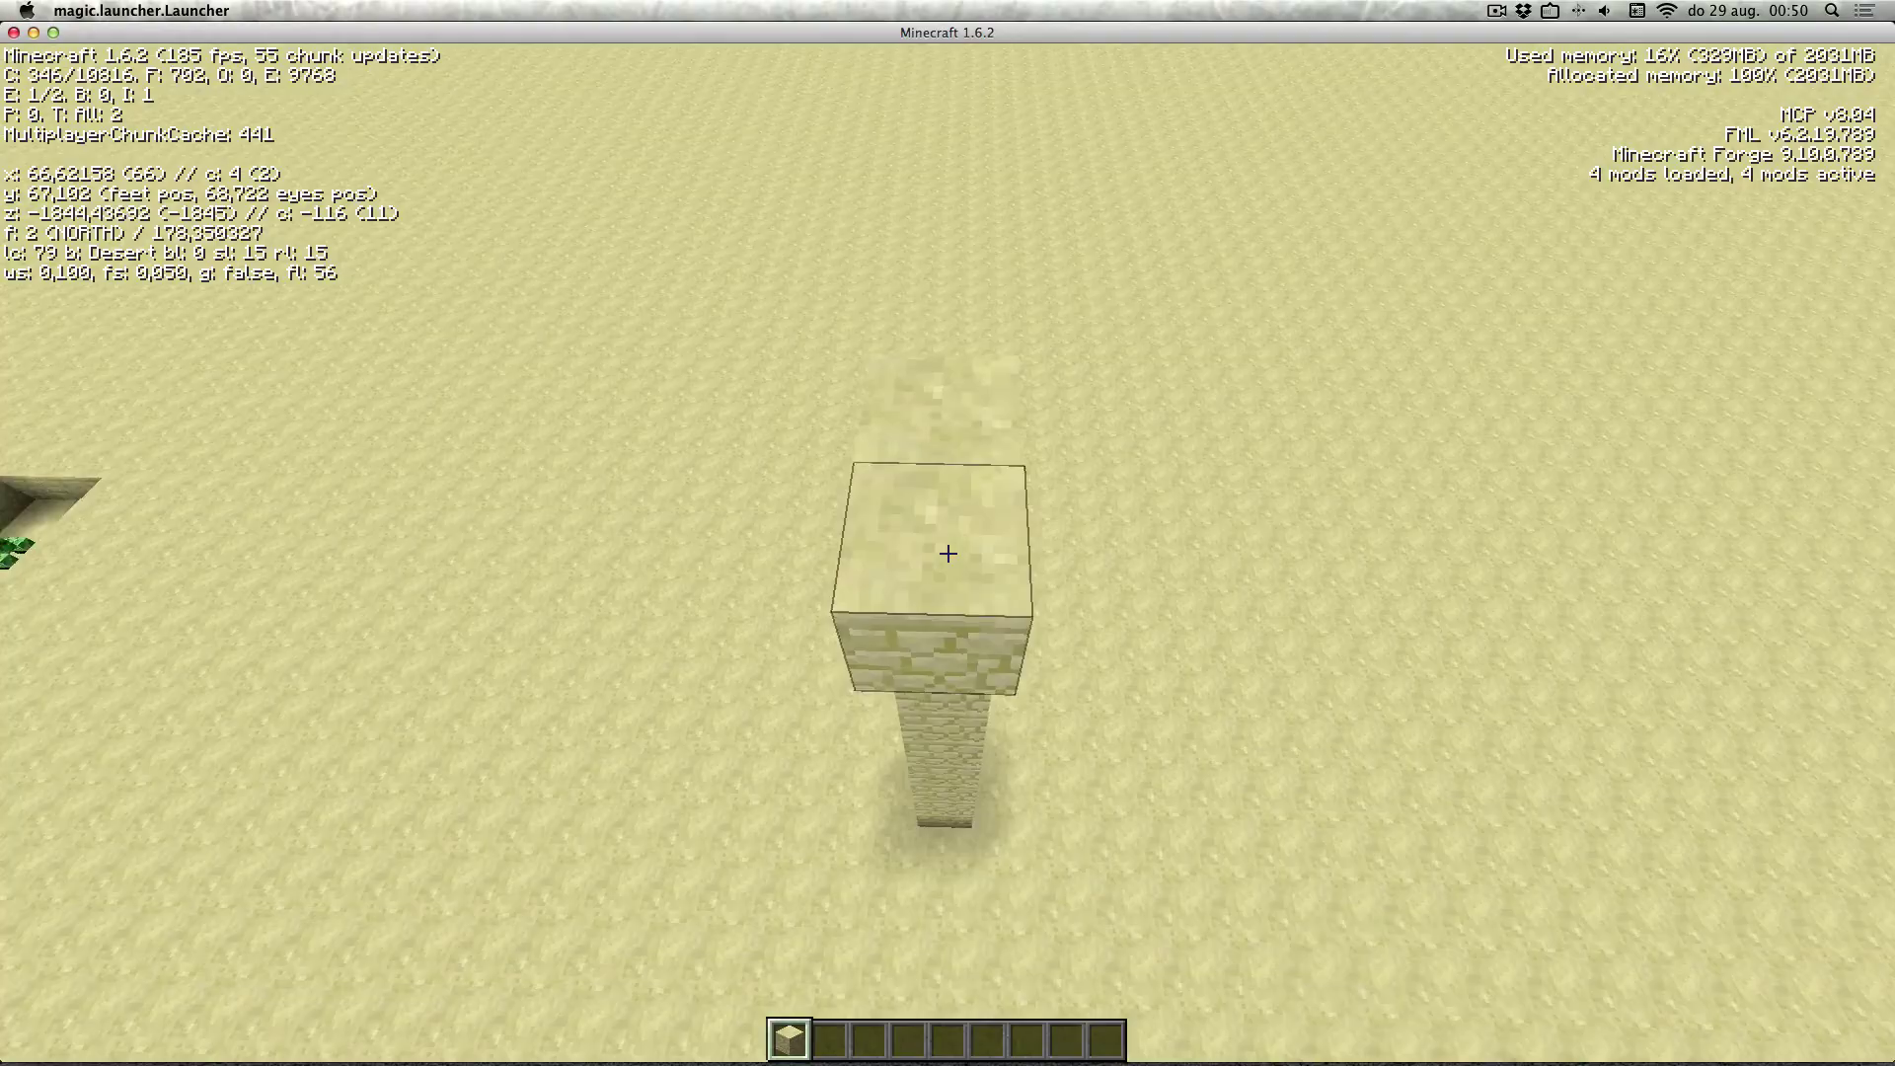
Get a rail from the creative item search and place it on the sandstone platform atop the pillar.
key(e)
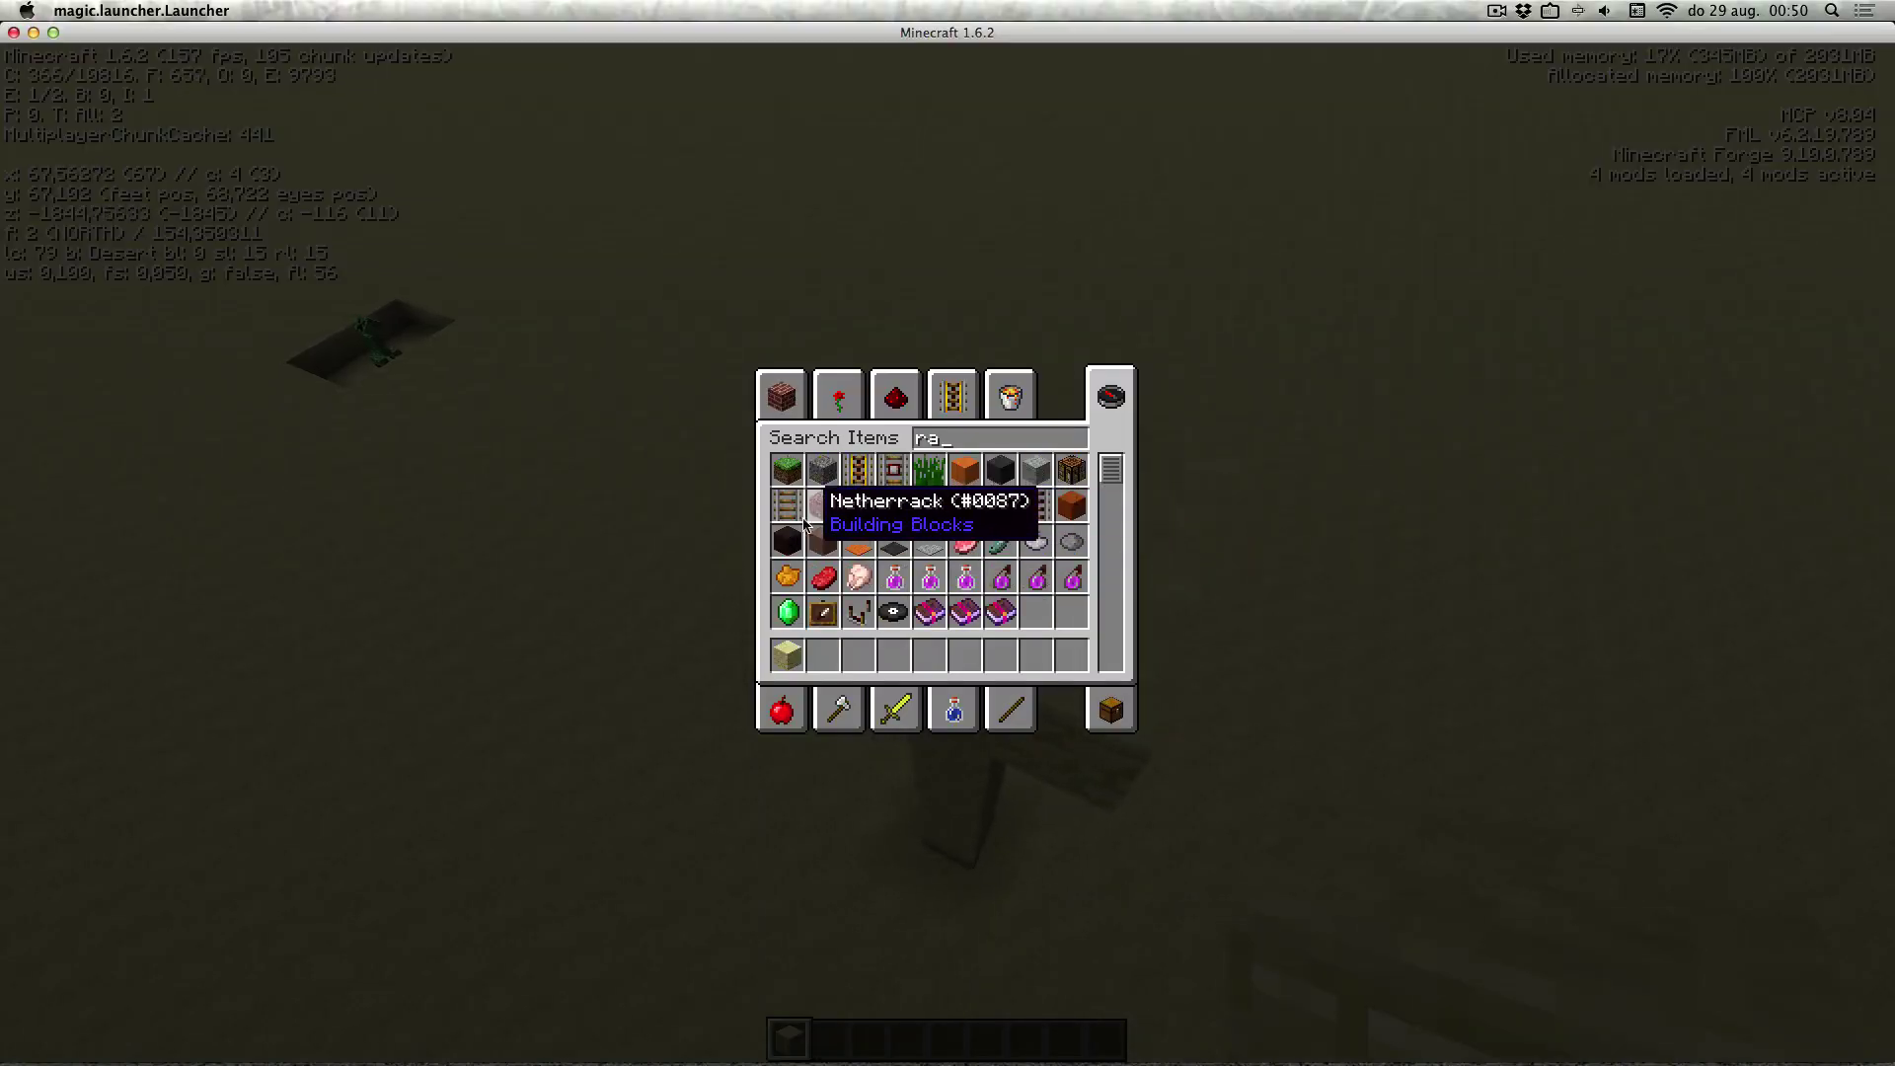
key(e)
key(2)
right_click(947, 553)
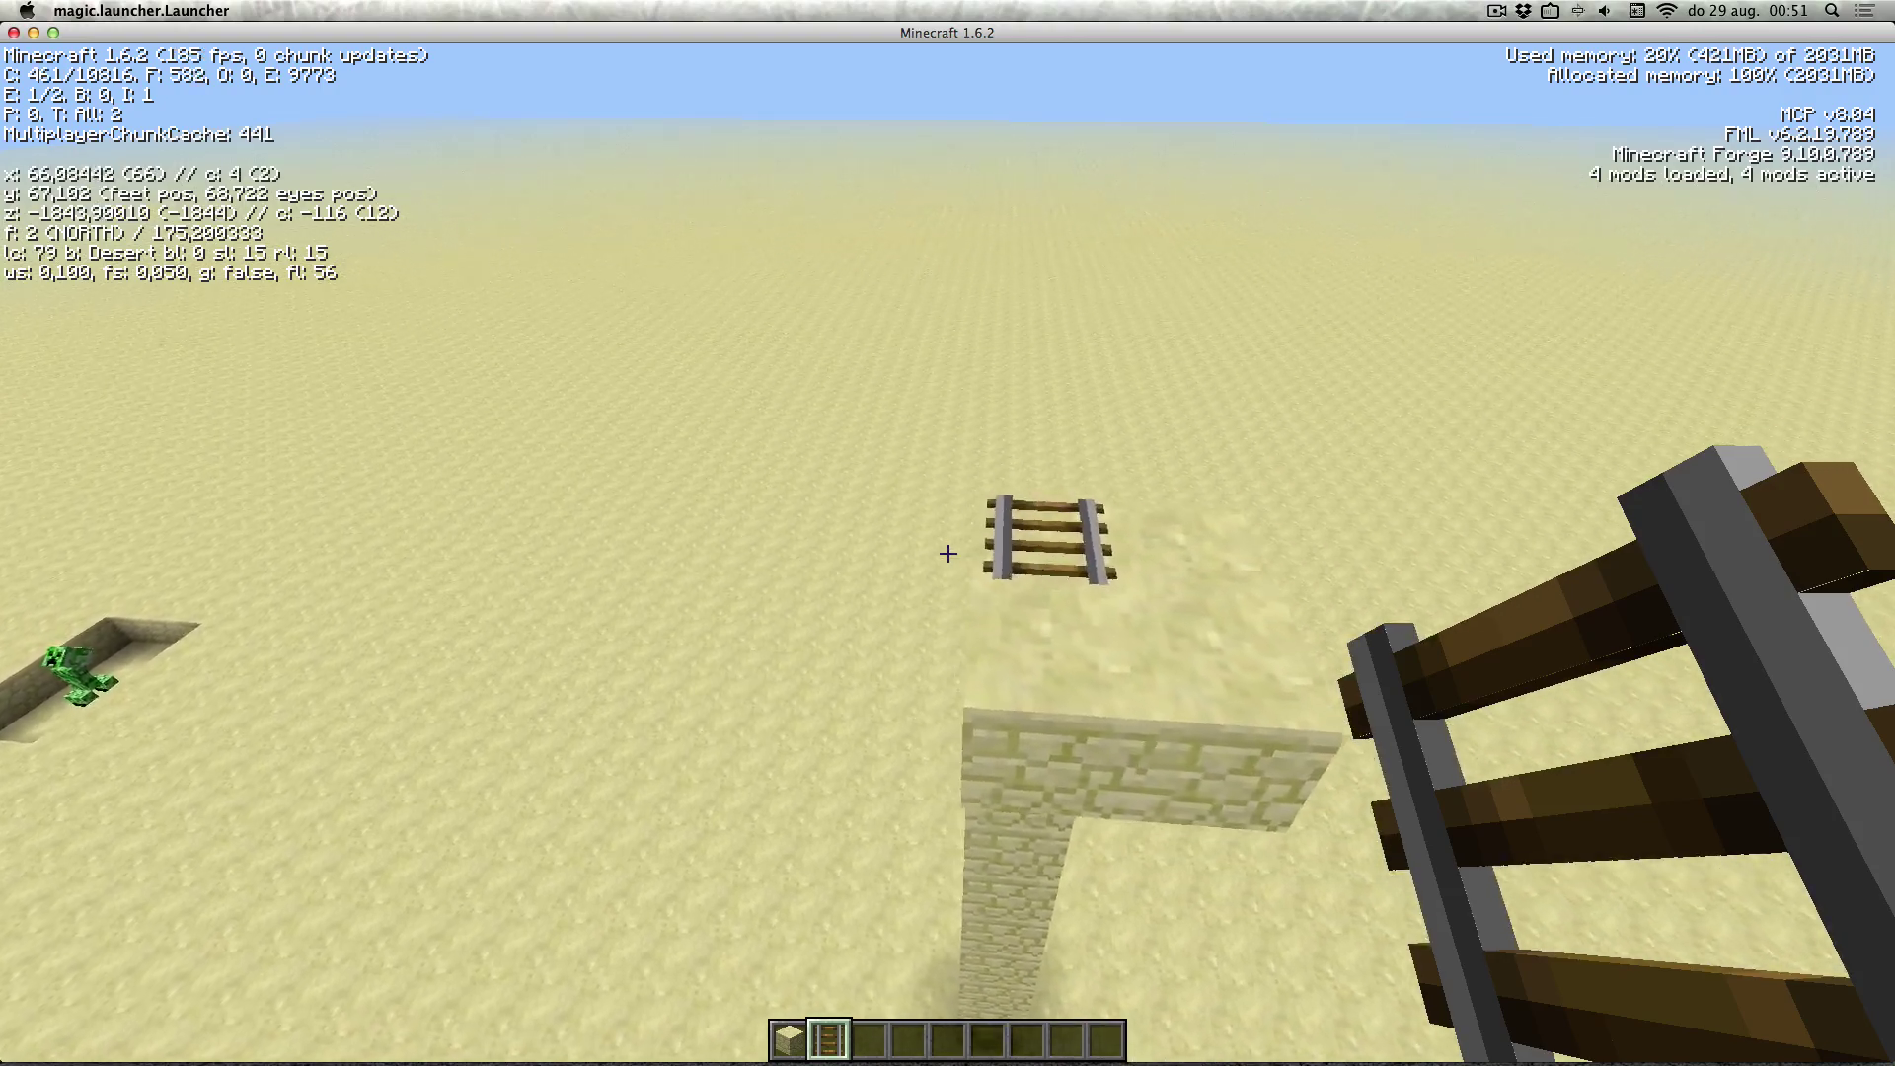
Return to the pit and examine the tilted creeper up close, with the debug overlay hidden.
key(w)
key(a)
key(shift)
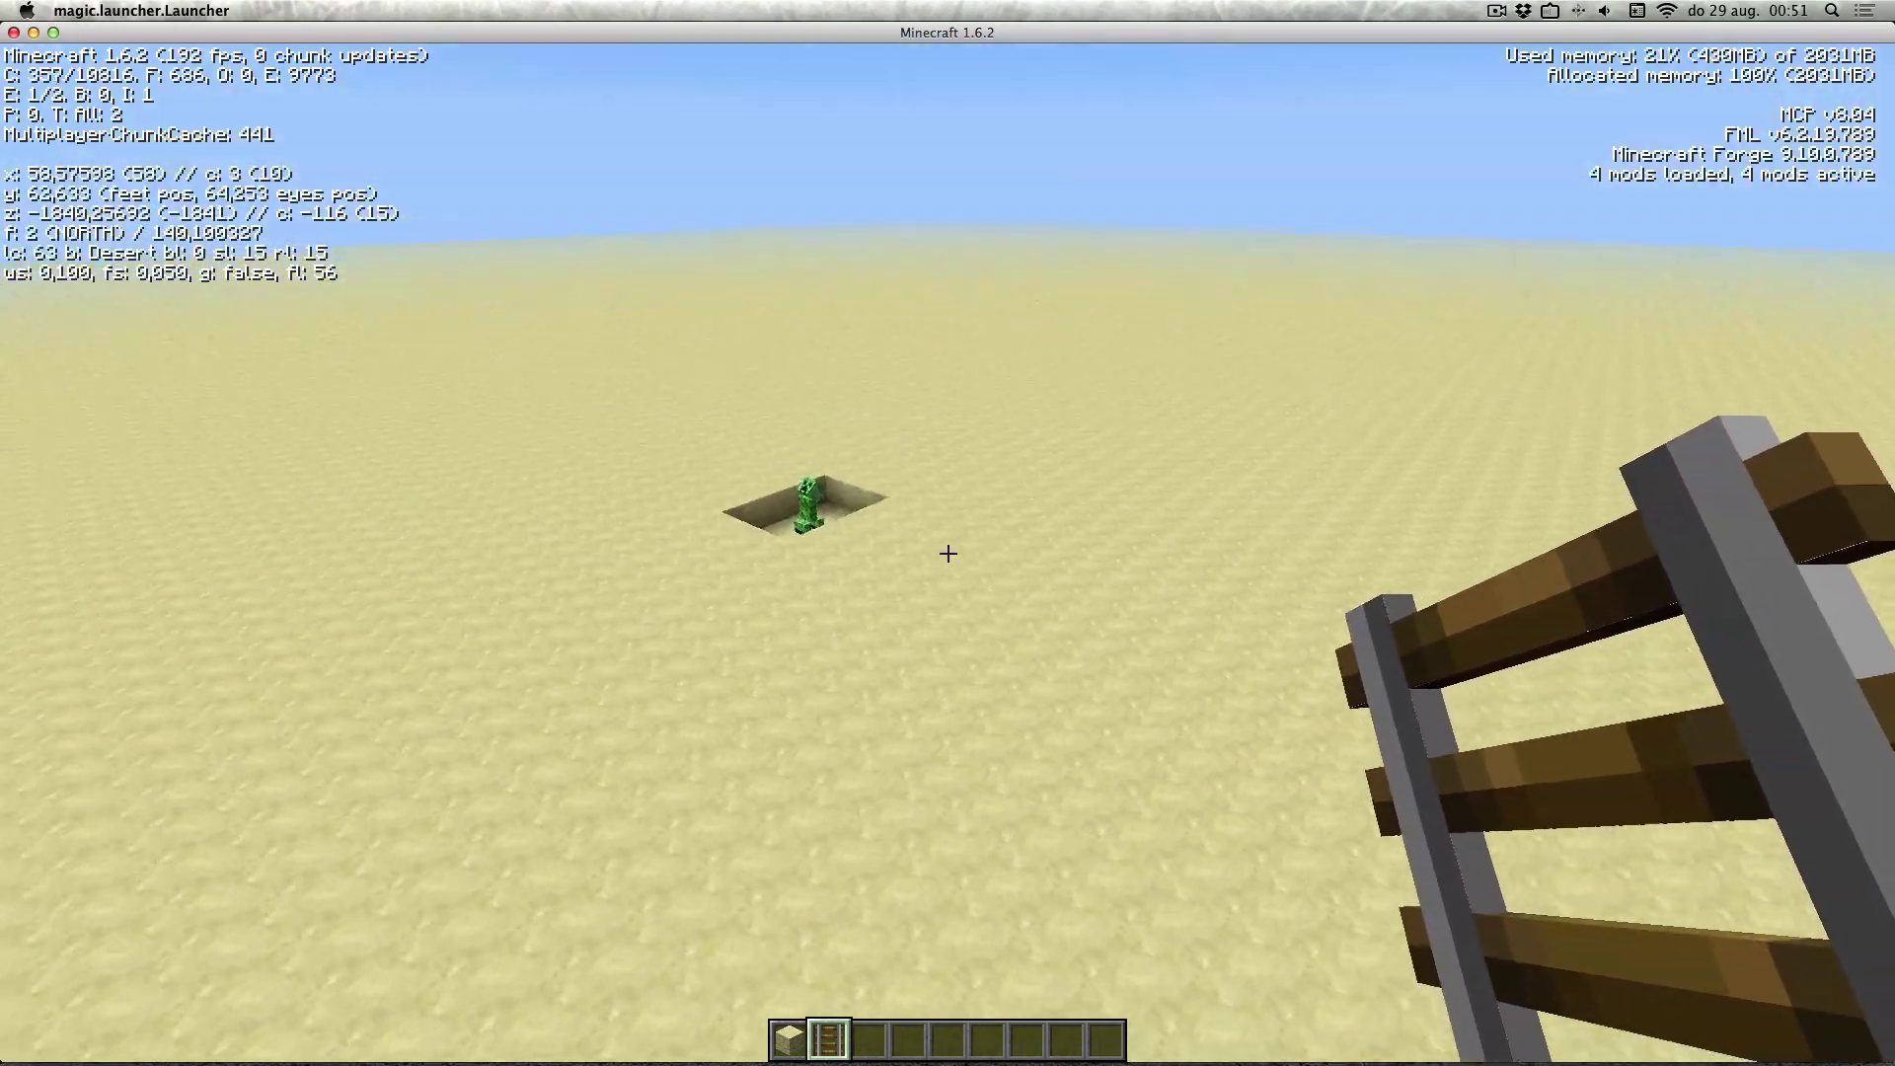
key(space)
key(space)
key(w)
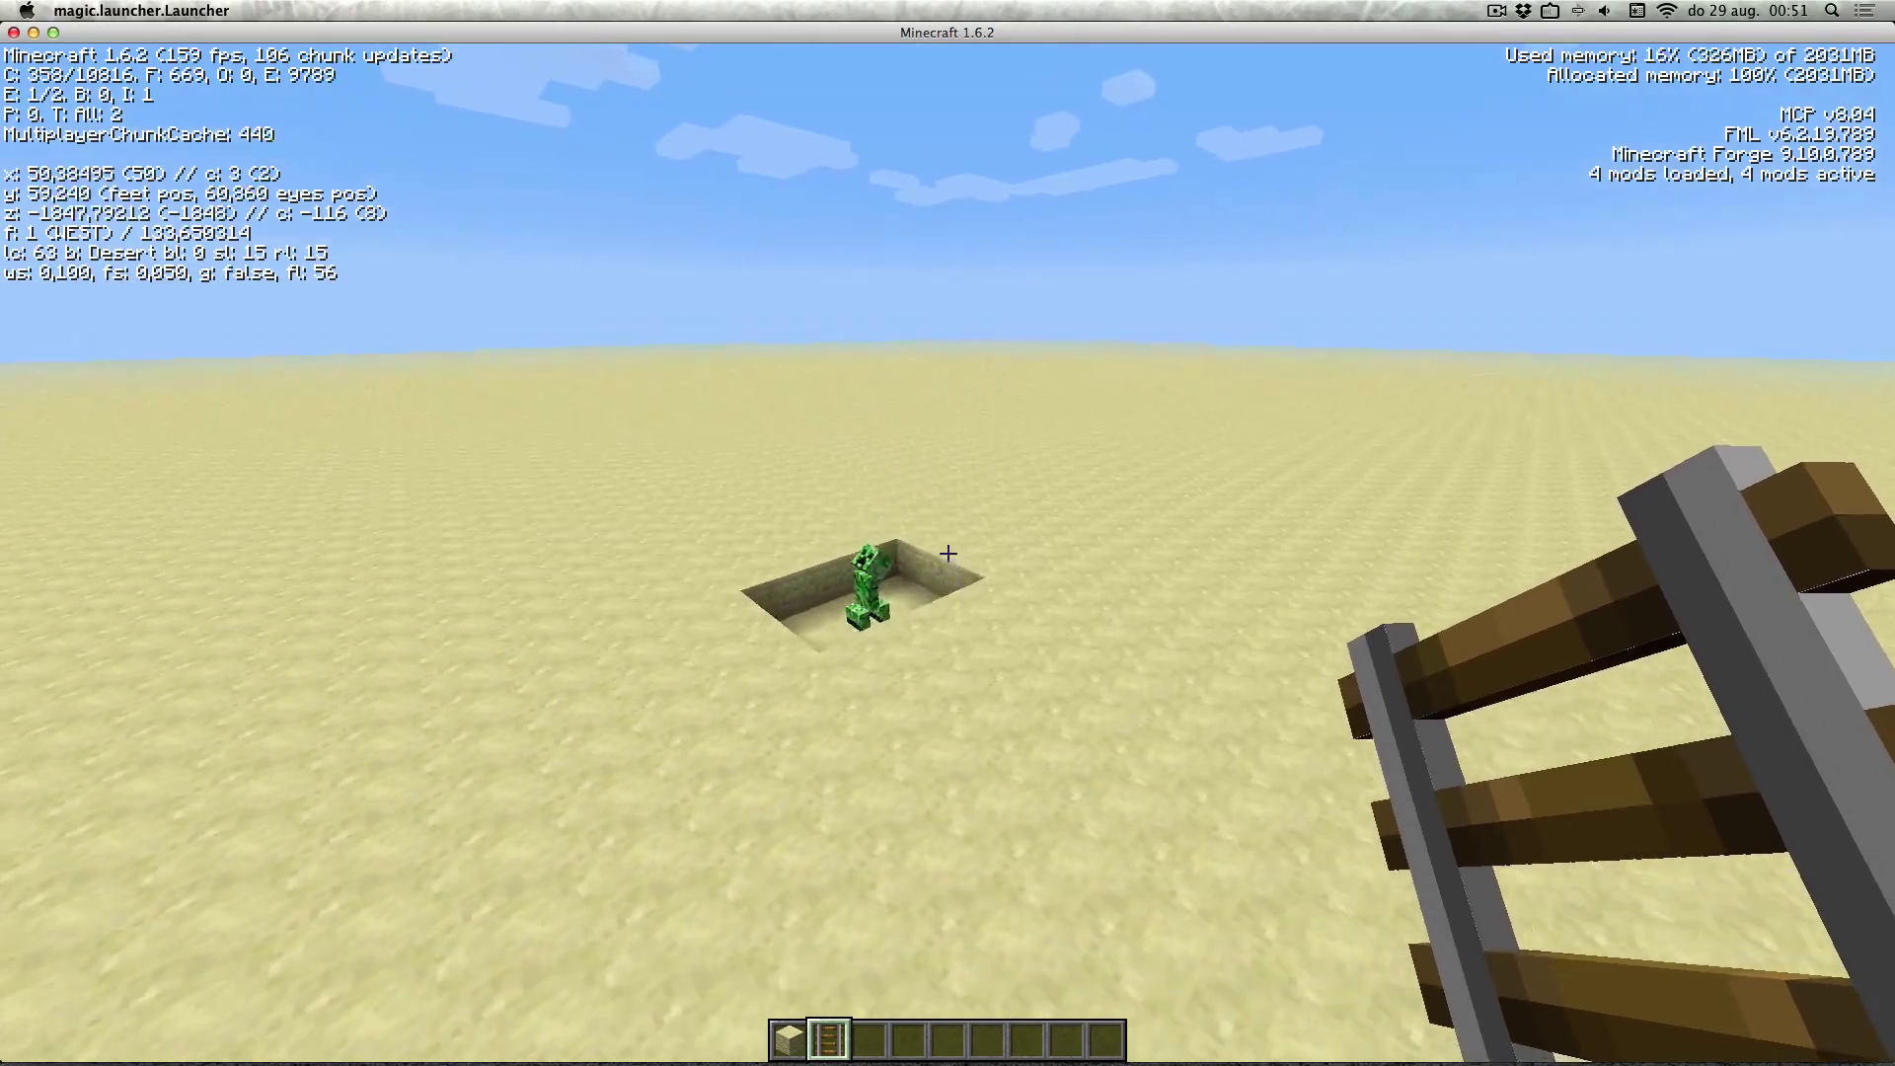
key(w)
key(shift)
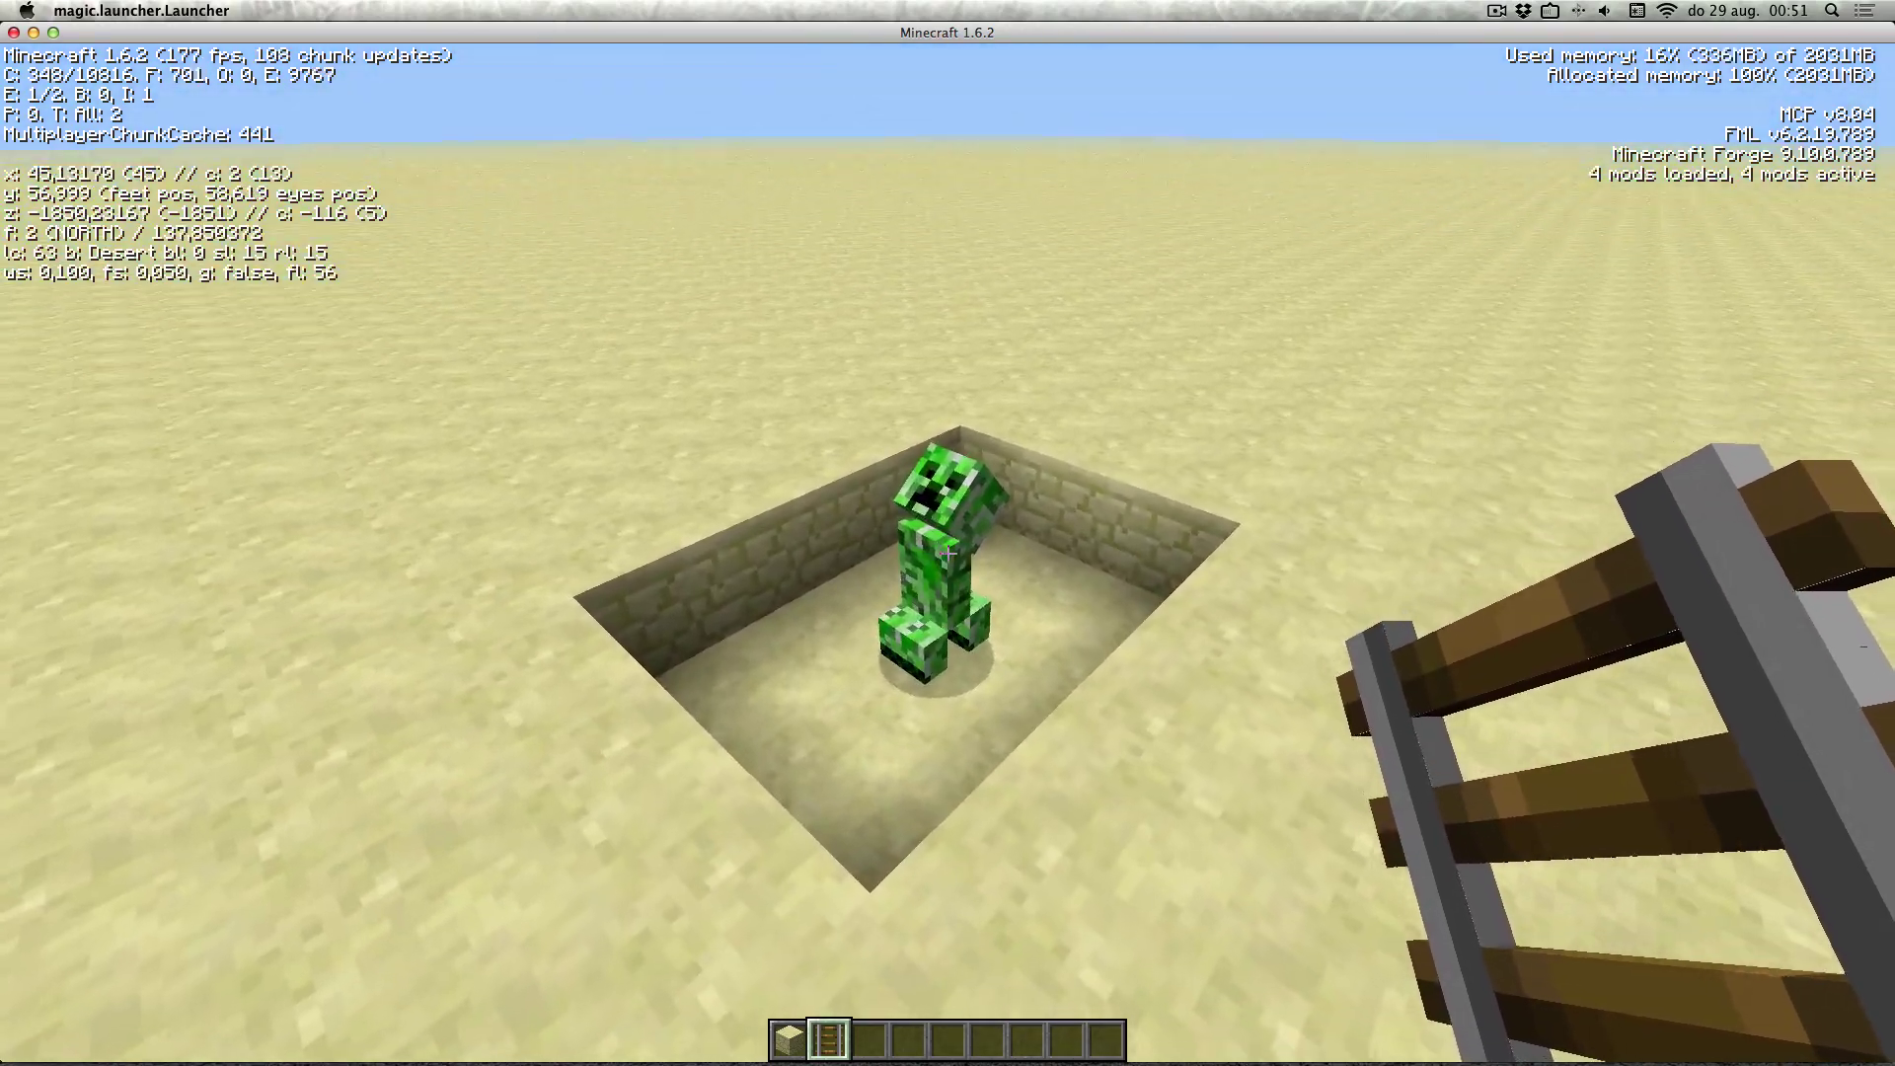
key(w)
key(F3)
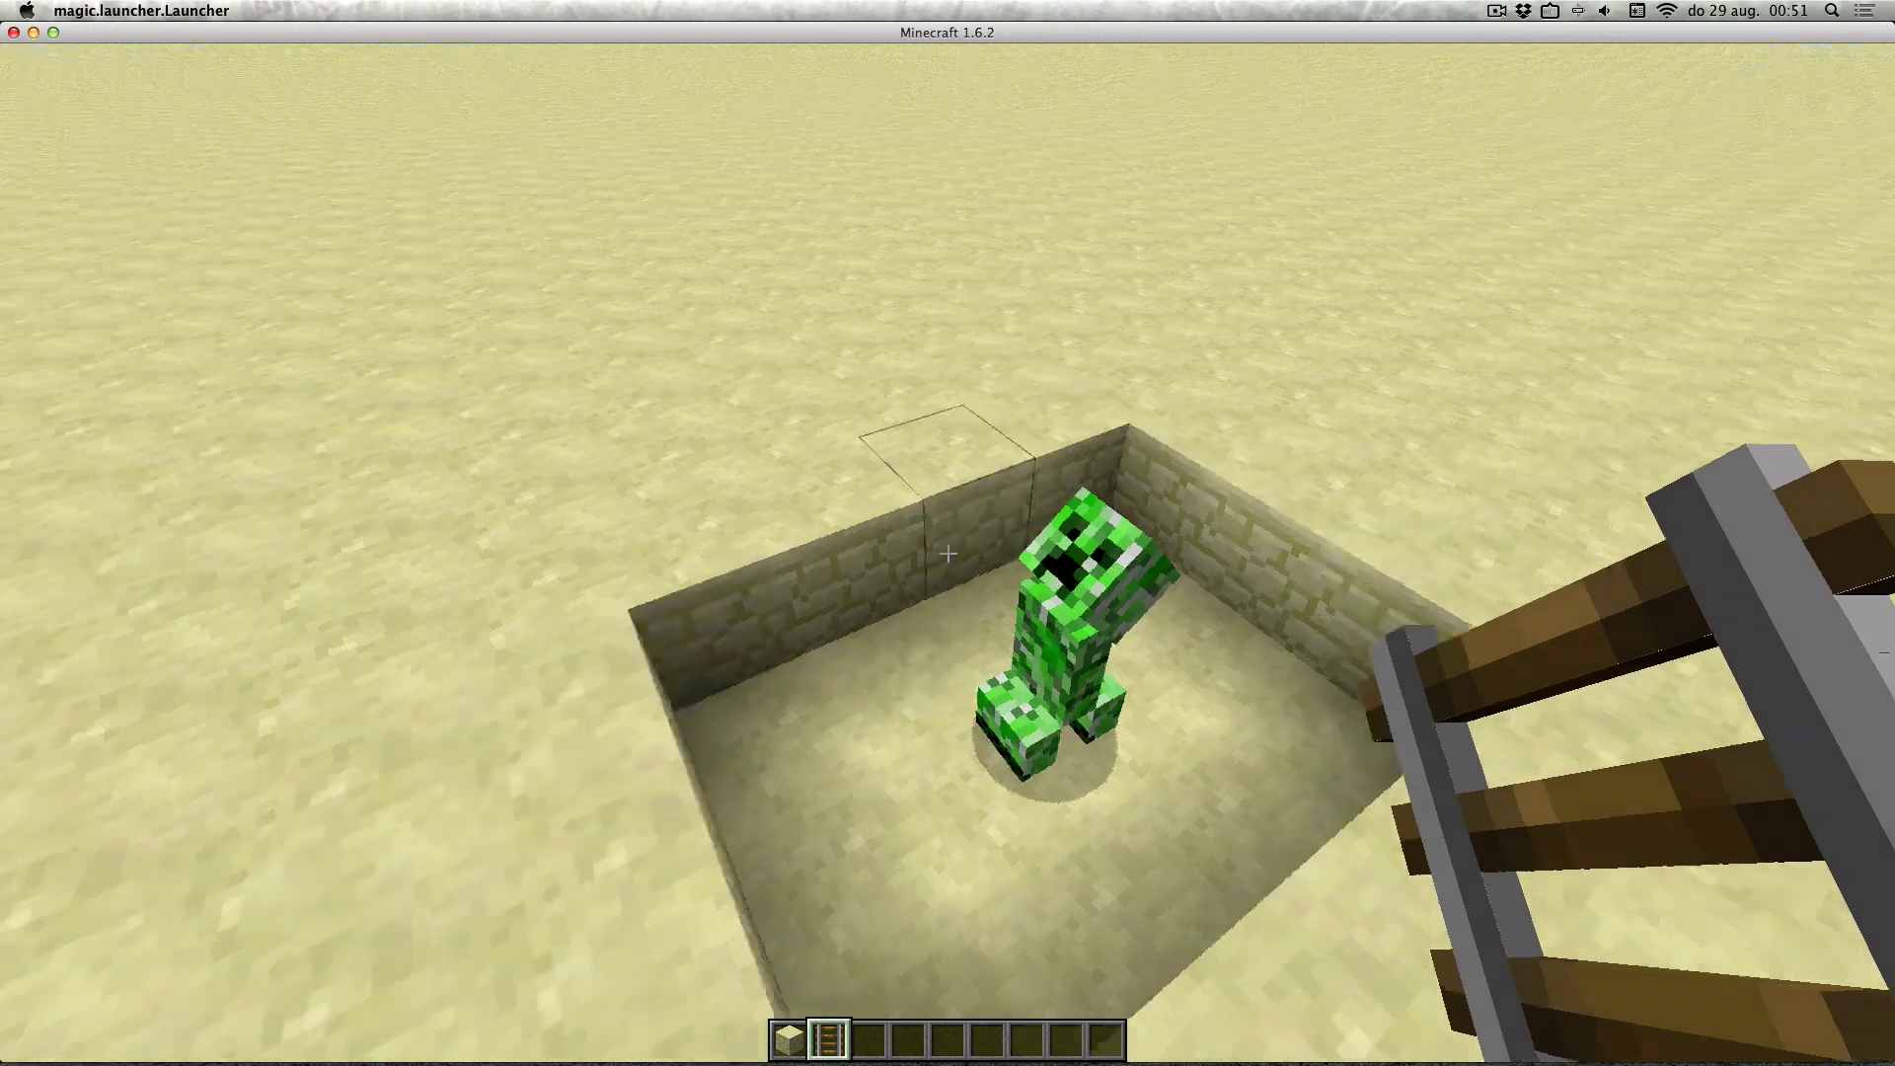
mouse_move(947, 552)
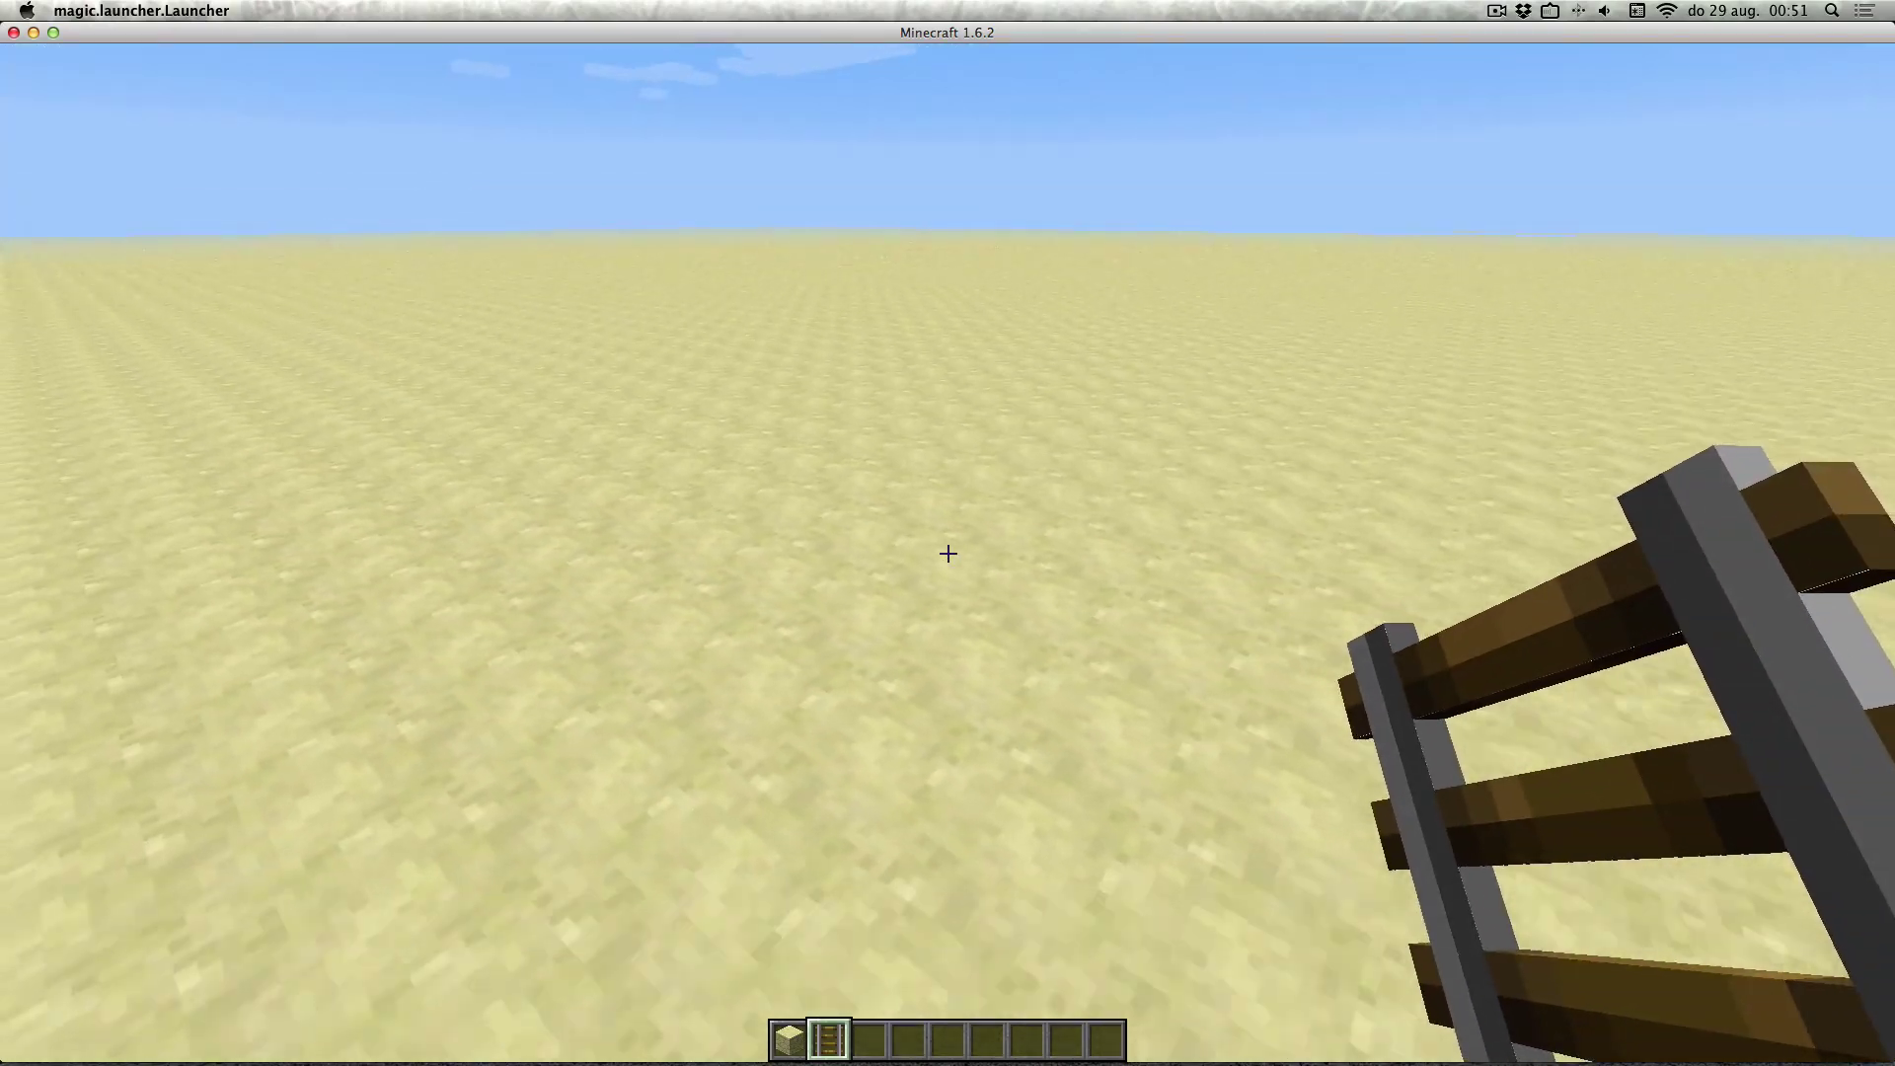
Clear the player's inventory with /clear.
key(slash)
text(clear)
key(Return)
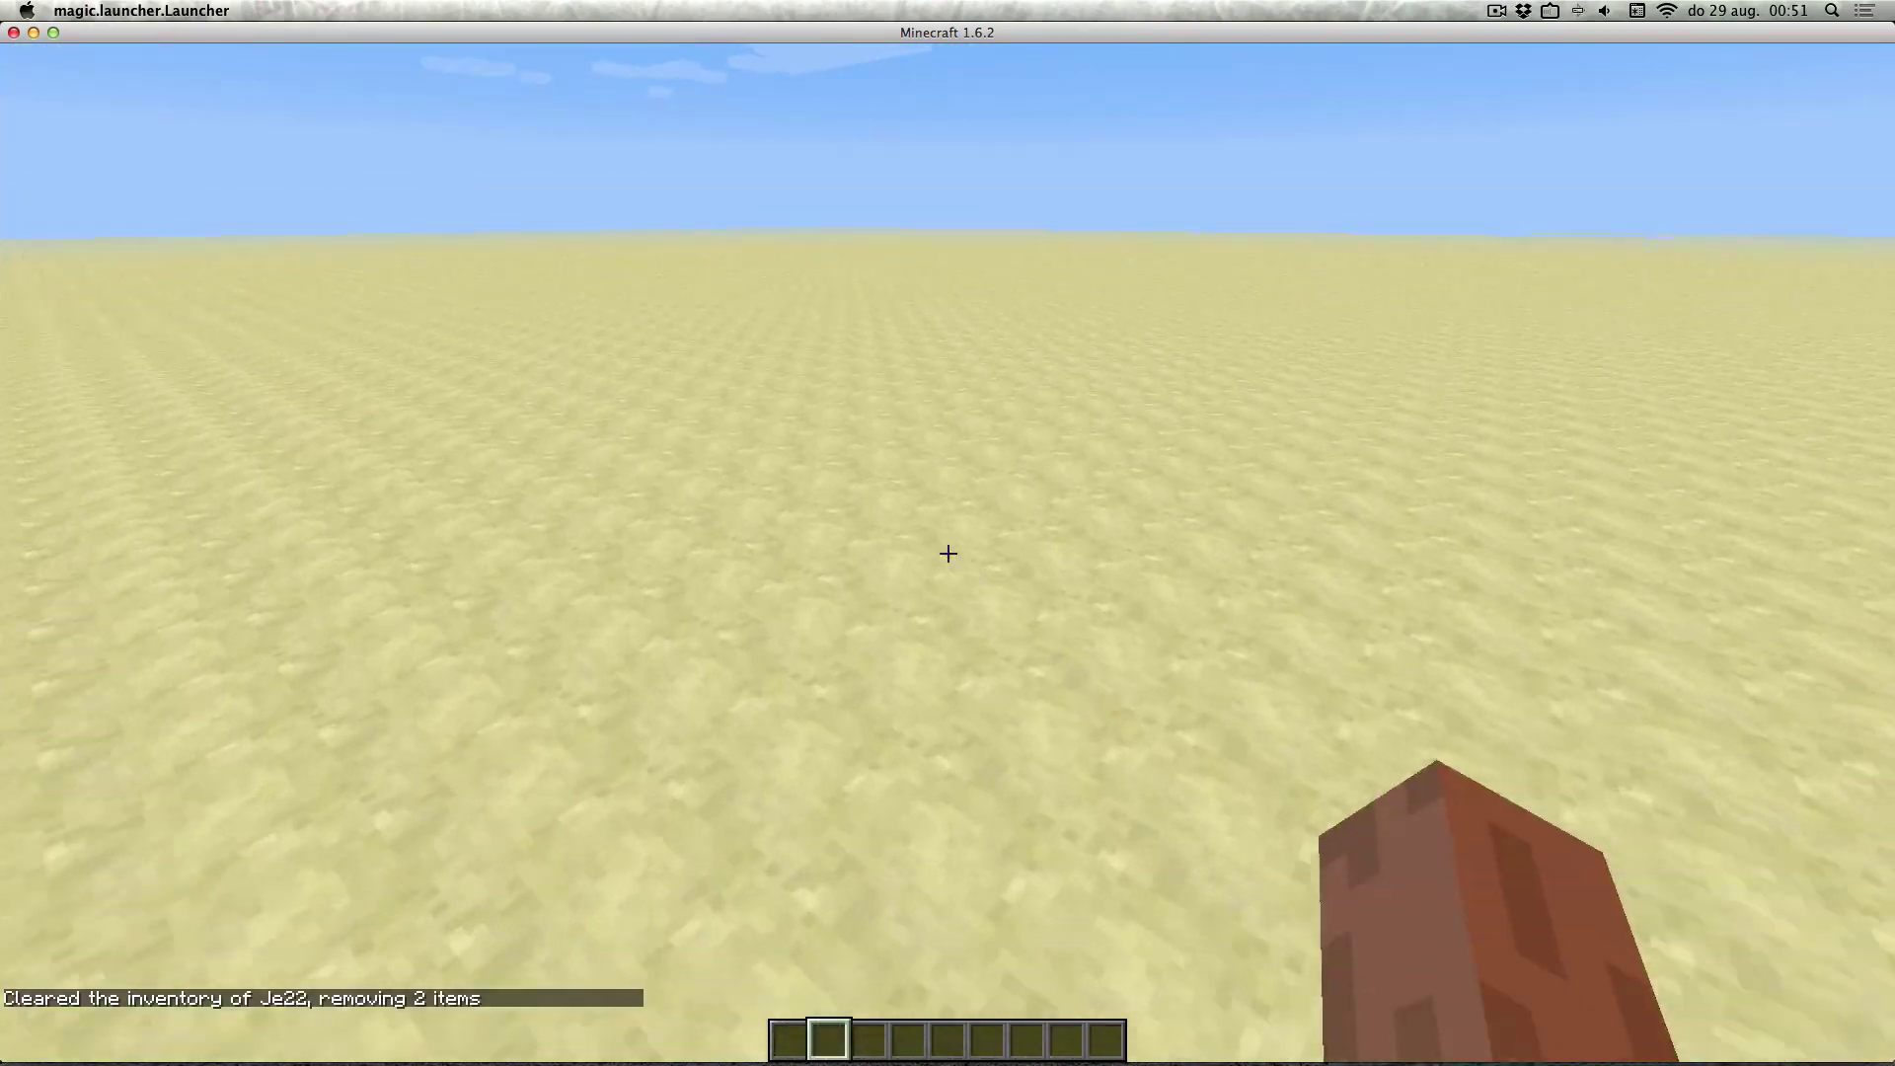
Obtain a monster spawner with /give @a 52 and place it on the sand.
key(e)
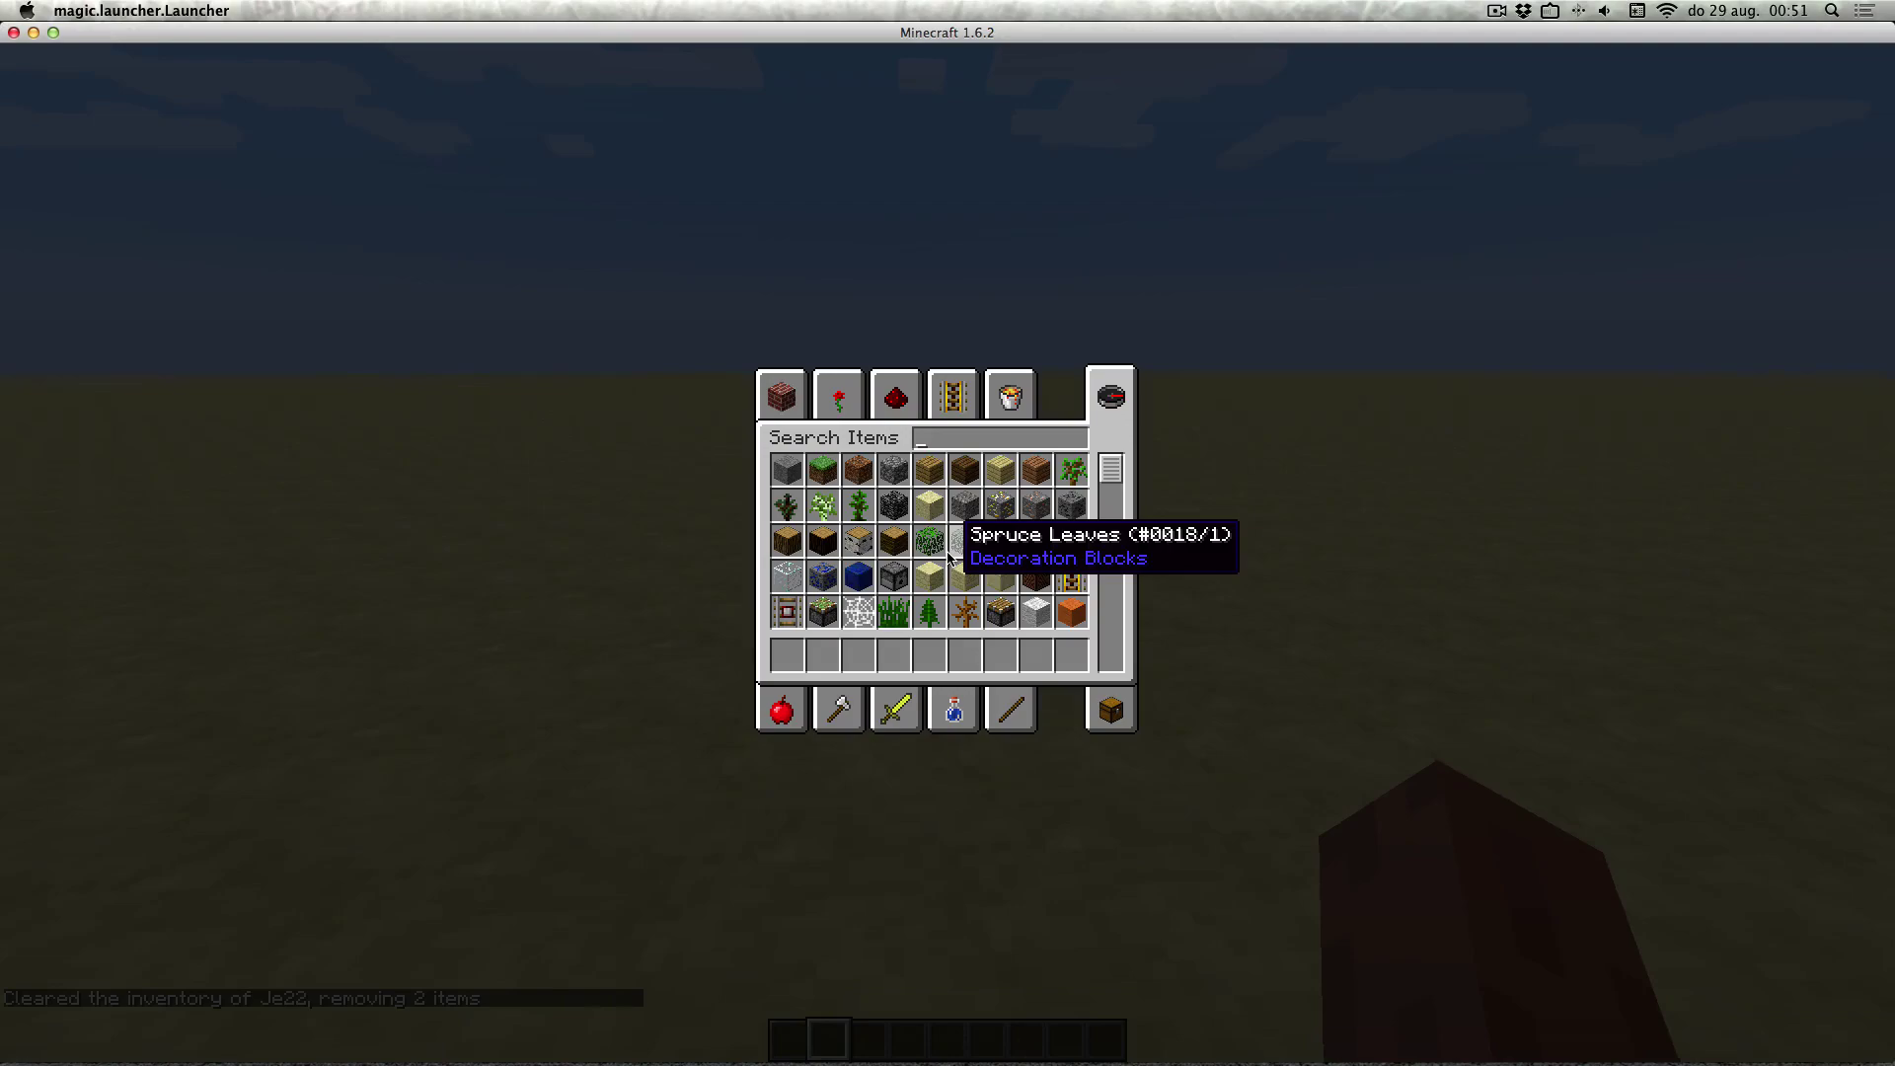
key(e)
key(slash)
text(give @)
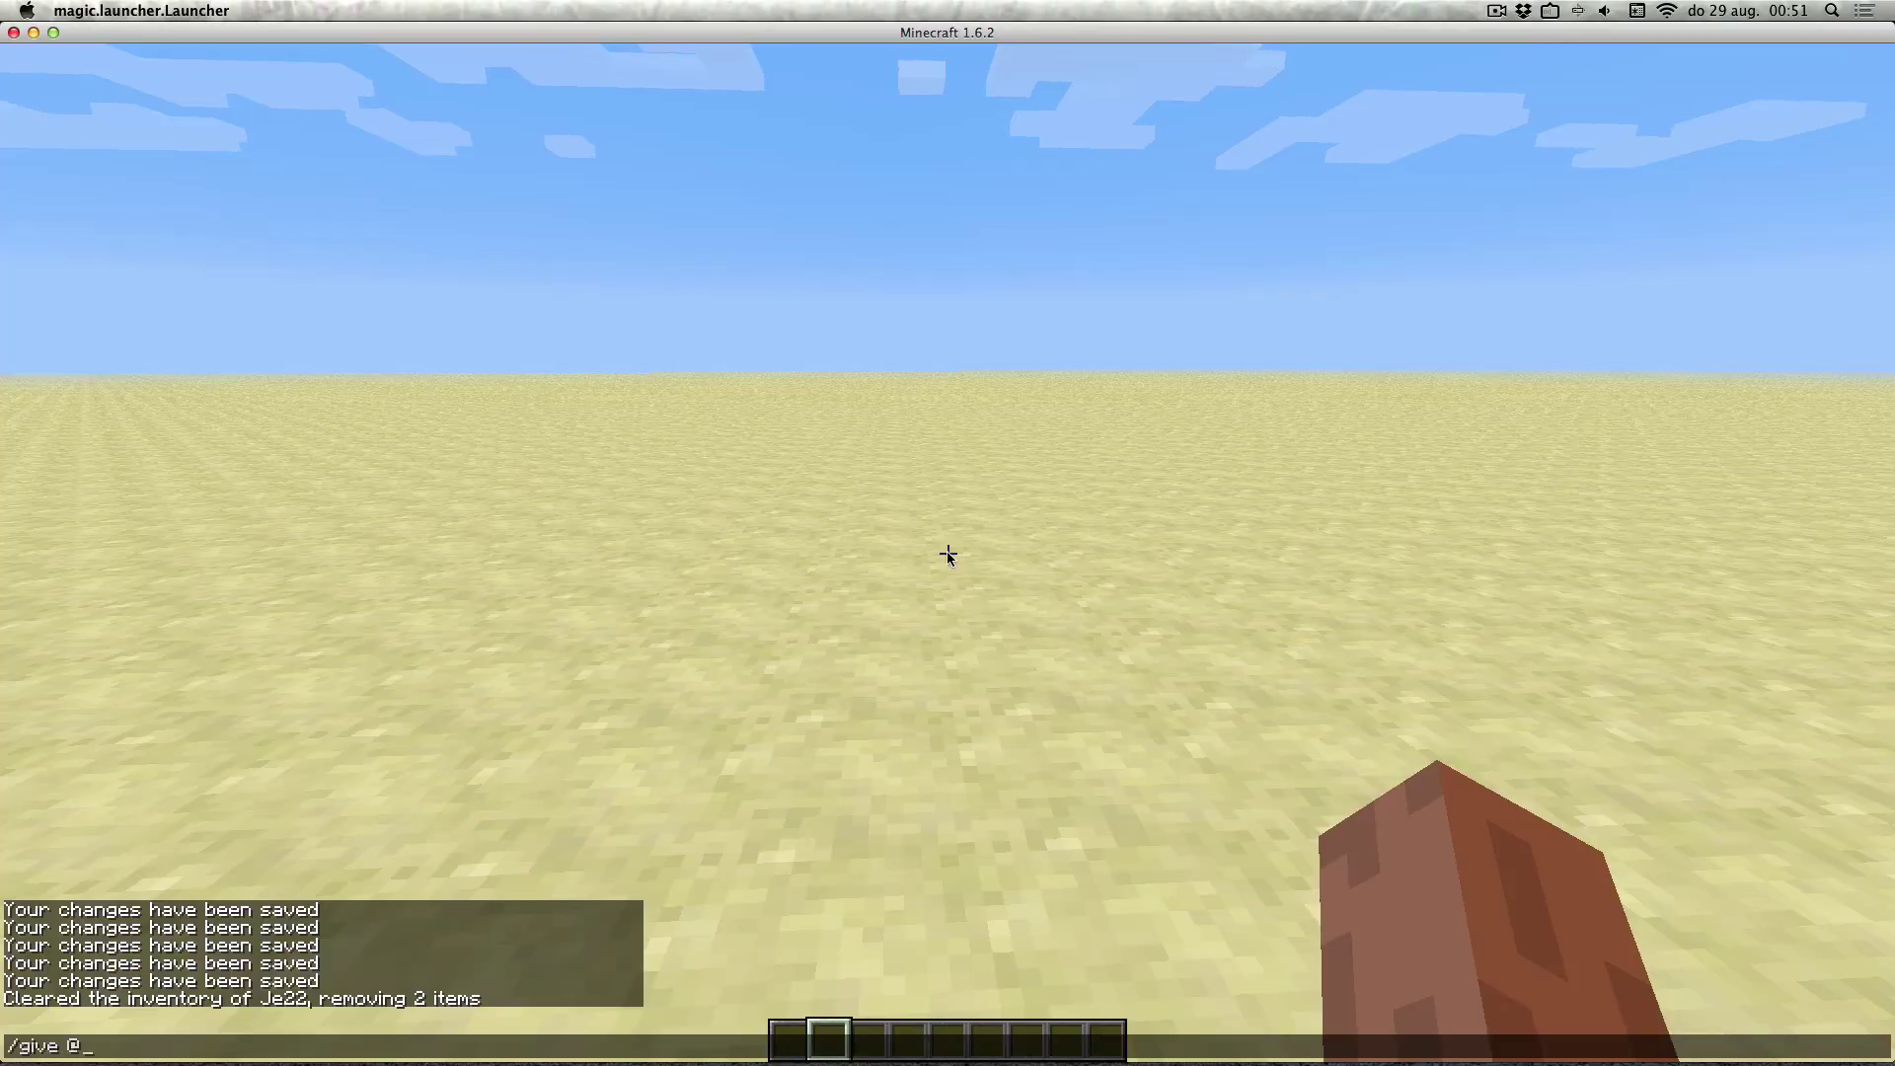
text(a 52)
key(Return)
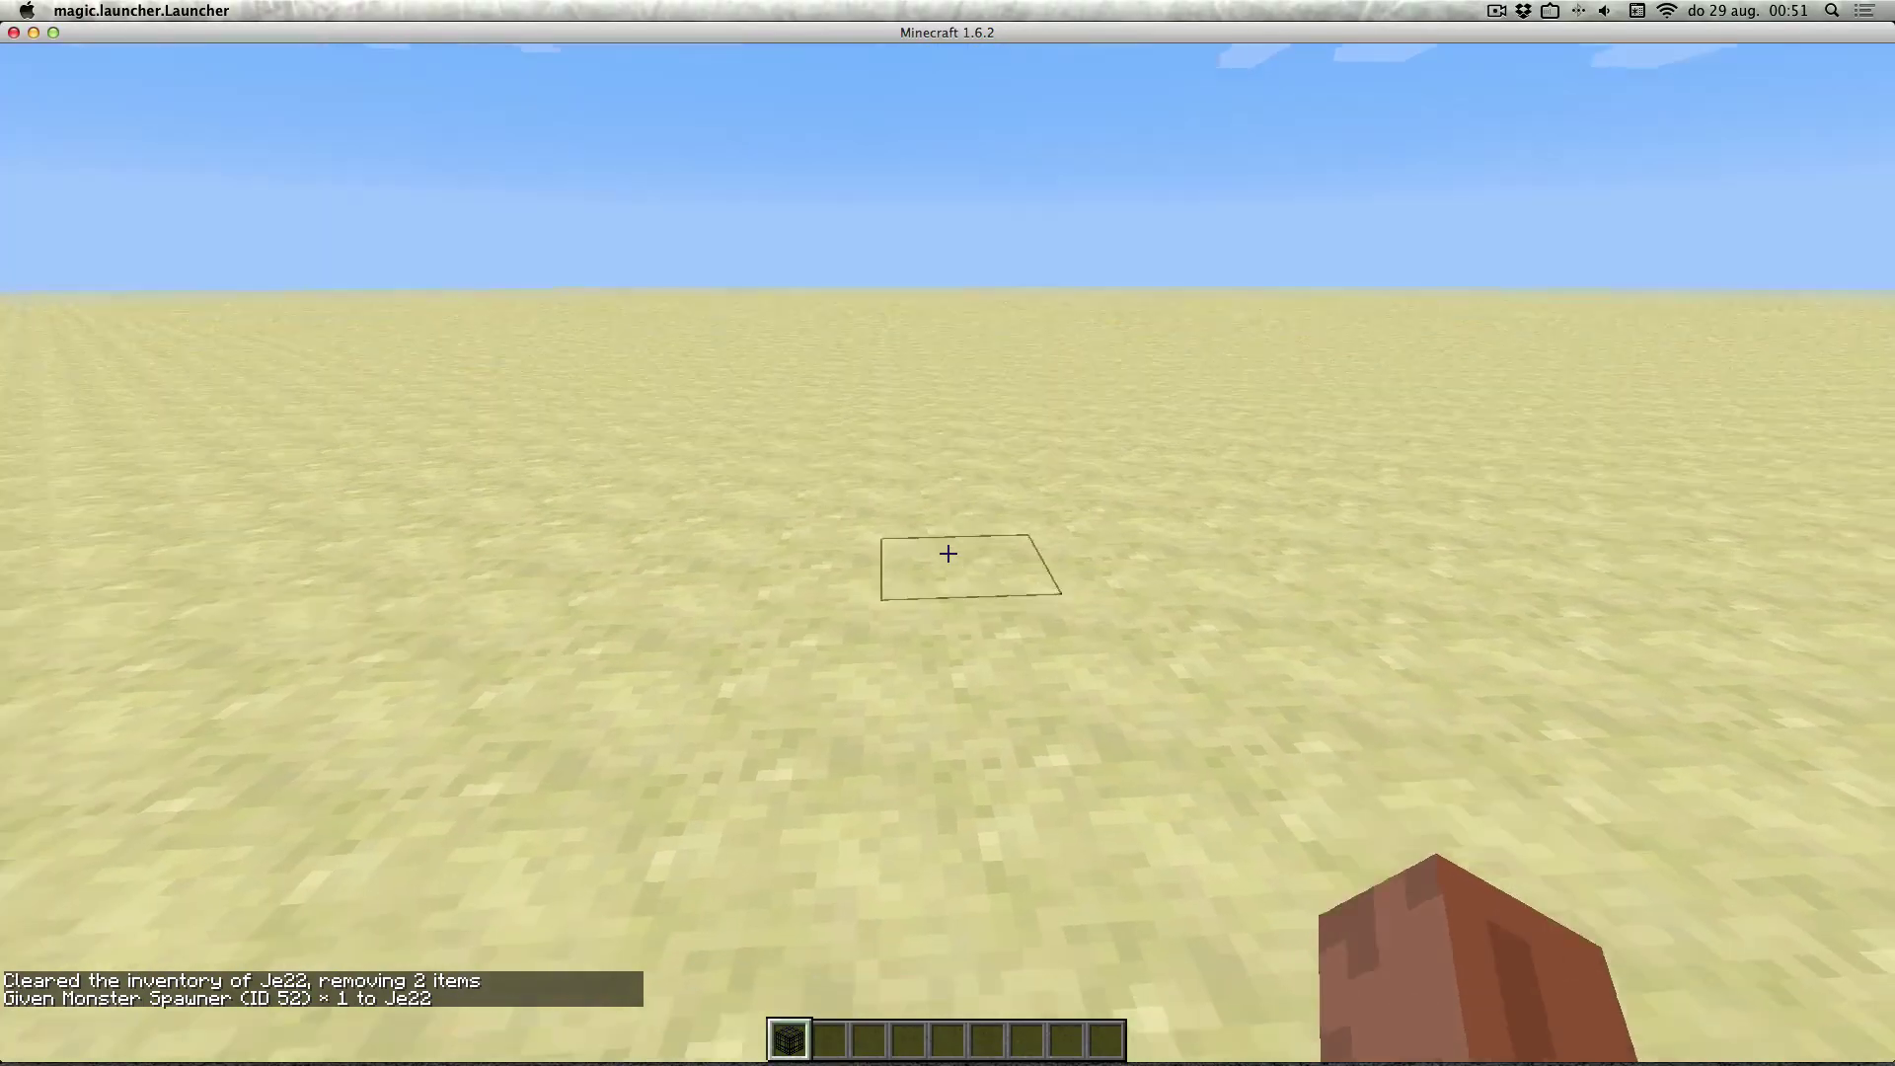
key(1)
right_click(948, 553)
key(w)
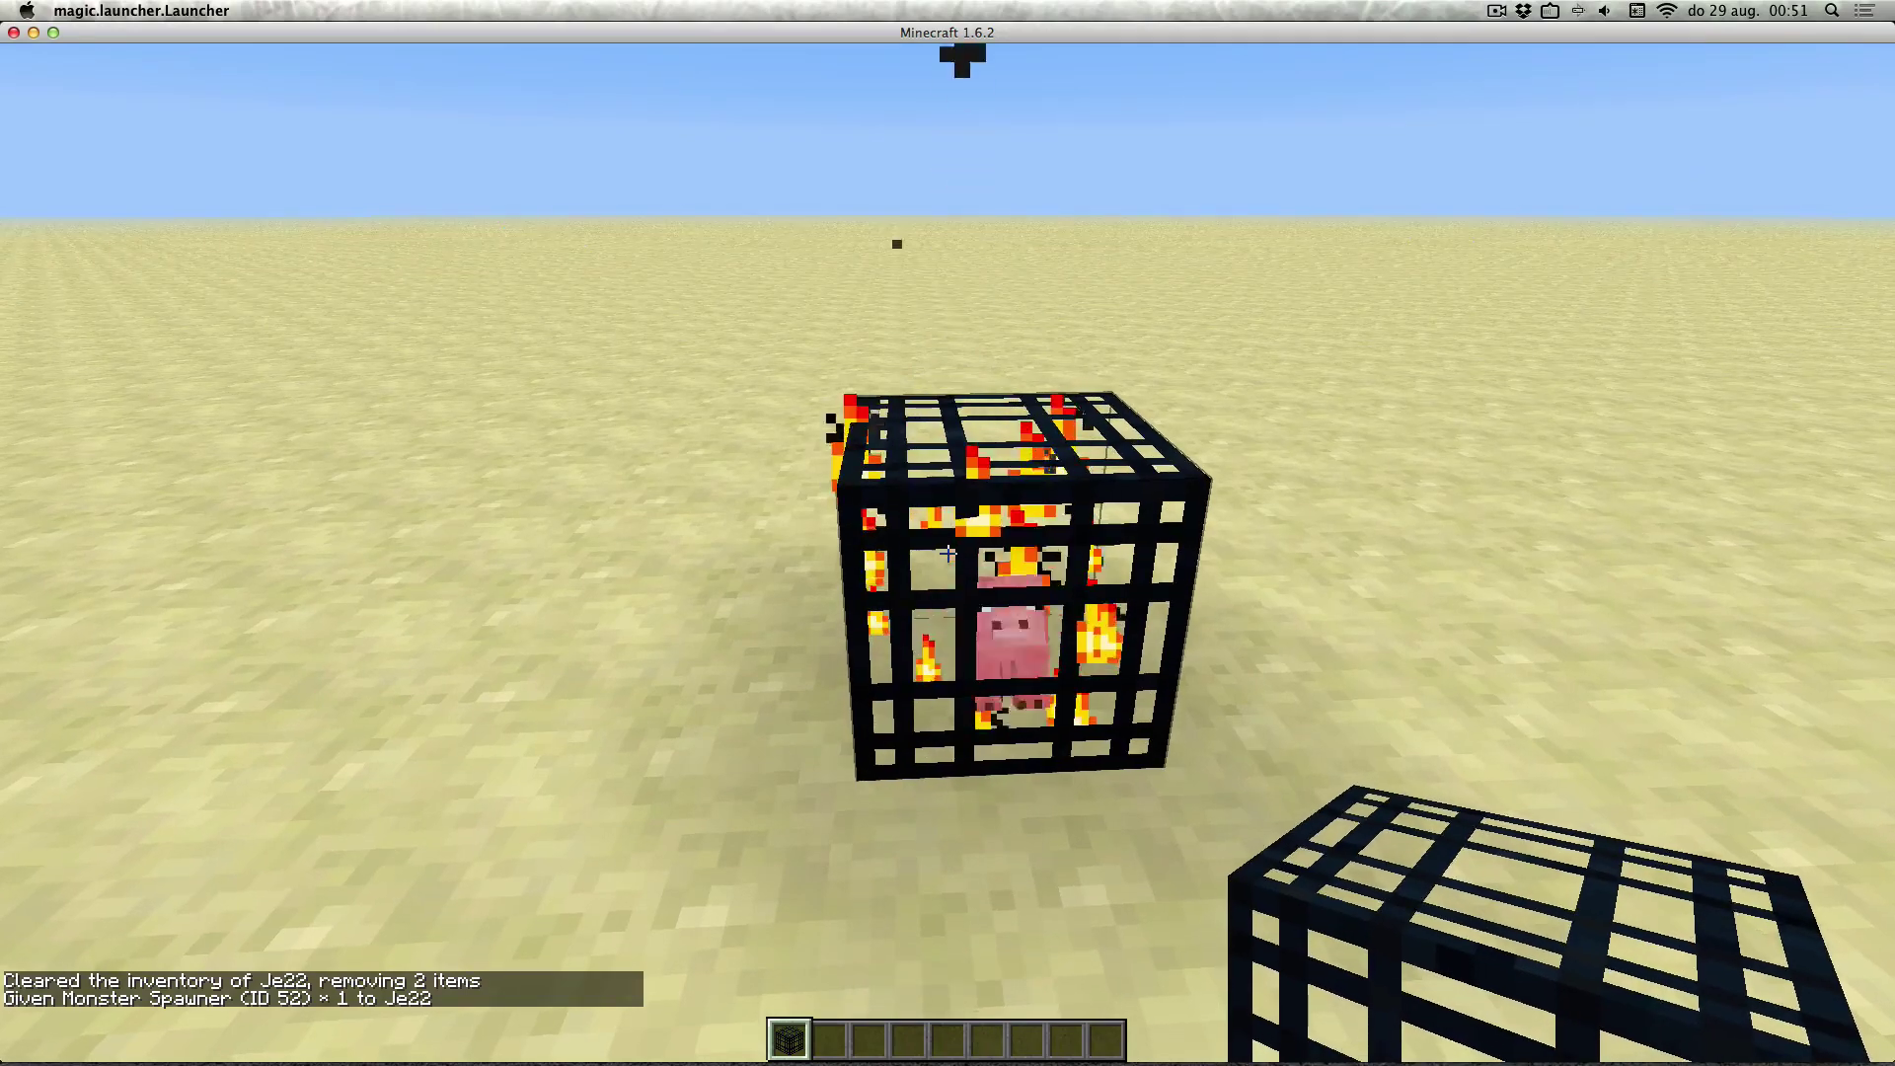
Open the placed spawner in NBTEdit and set its EntityId to MinecartRideable.
key(slash)
key(Escape)
key(n)
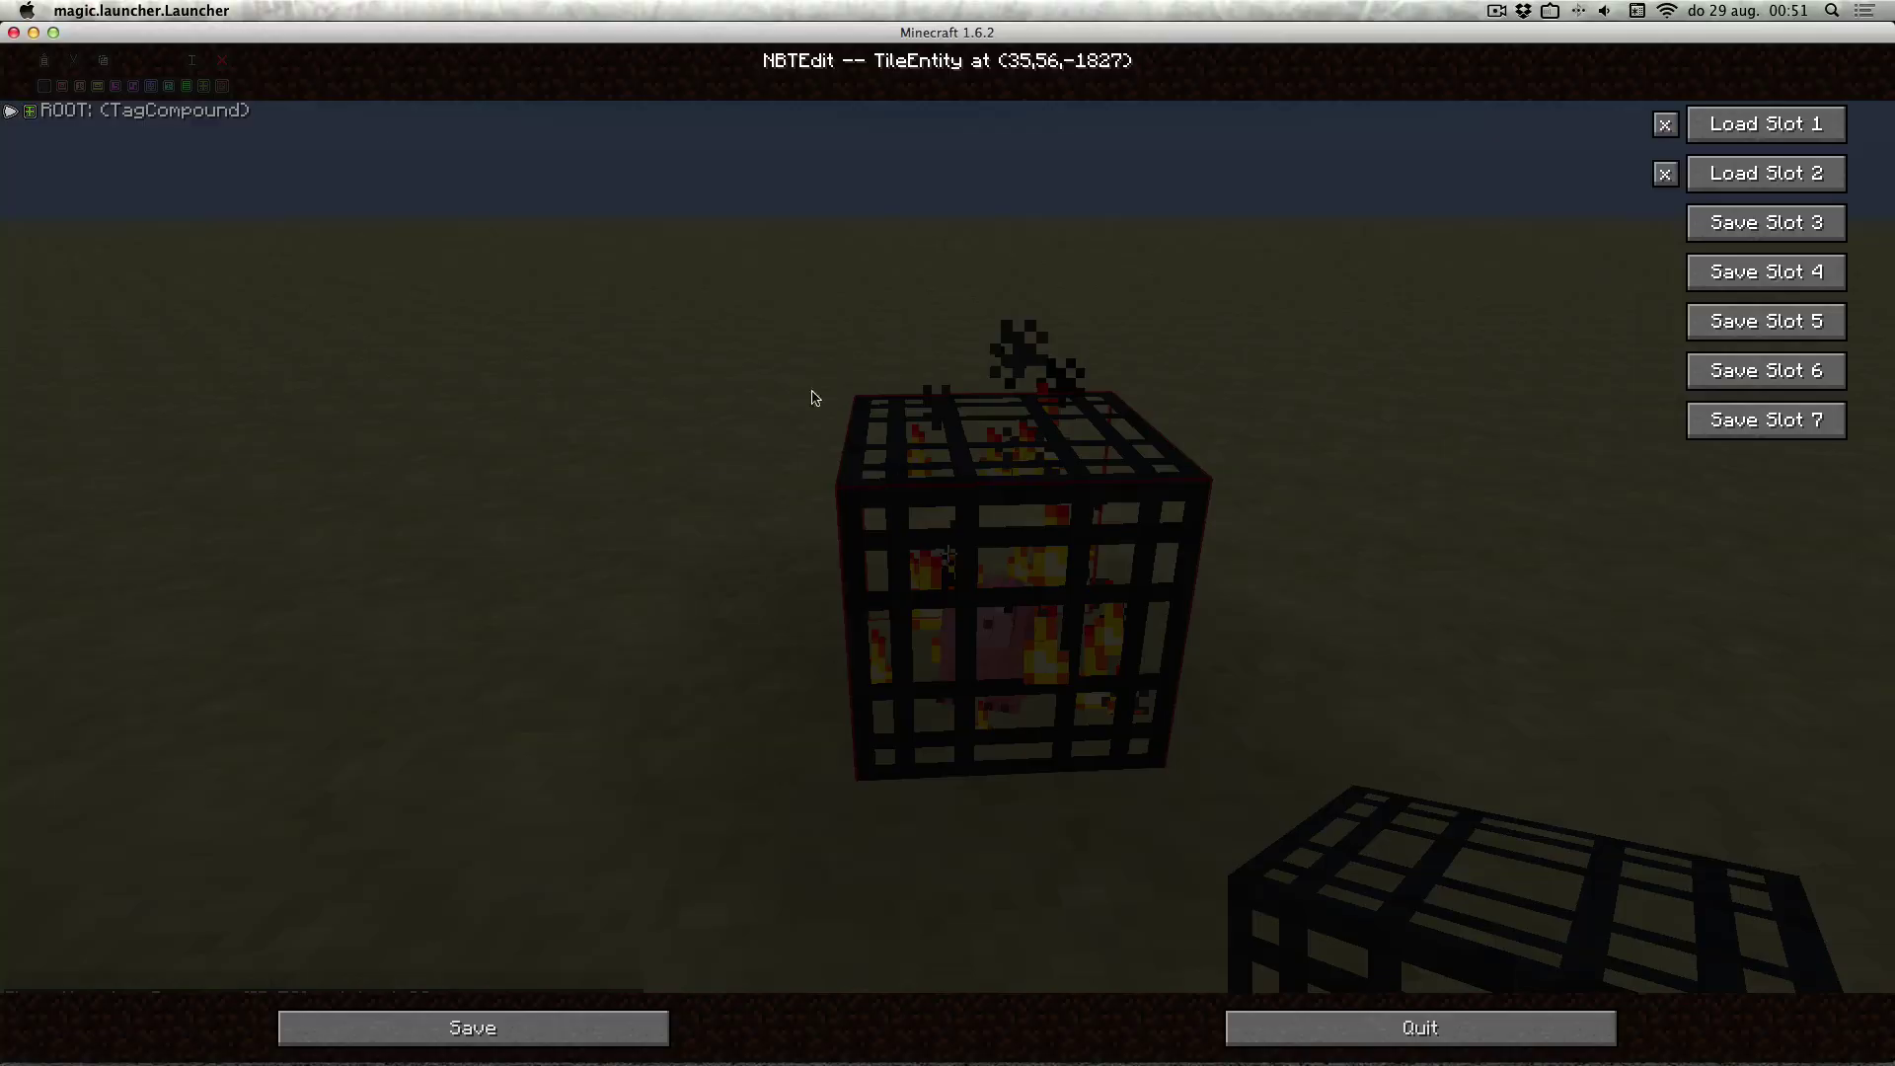
click(101, 110)
click(146, 359)
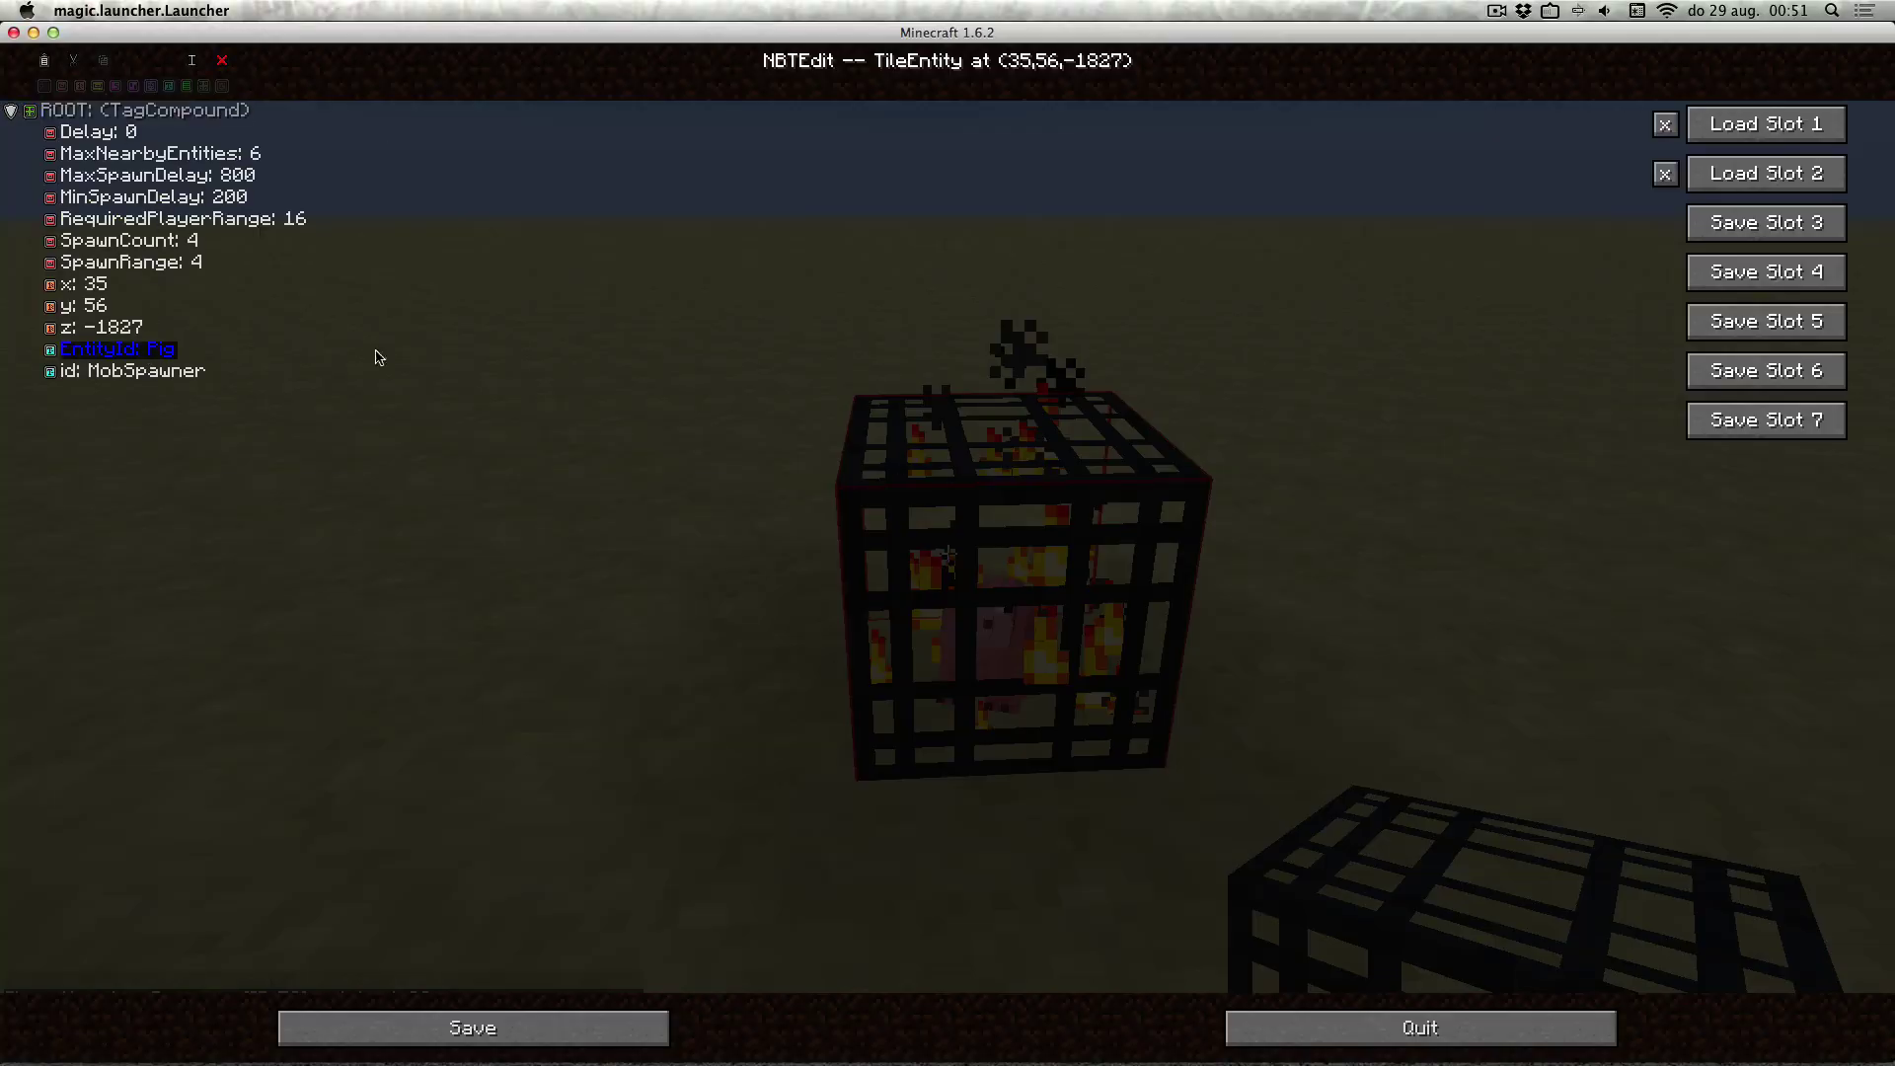
key(Return)
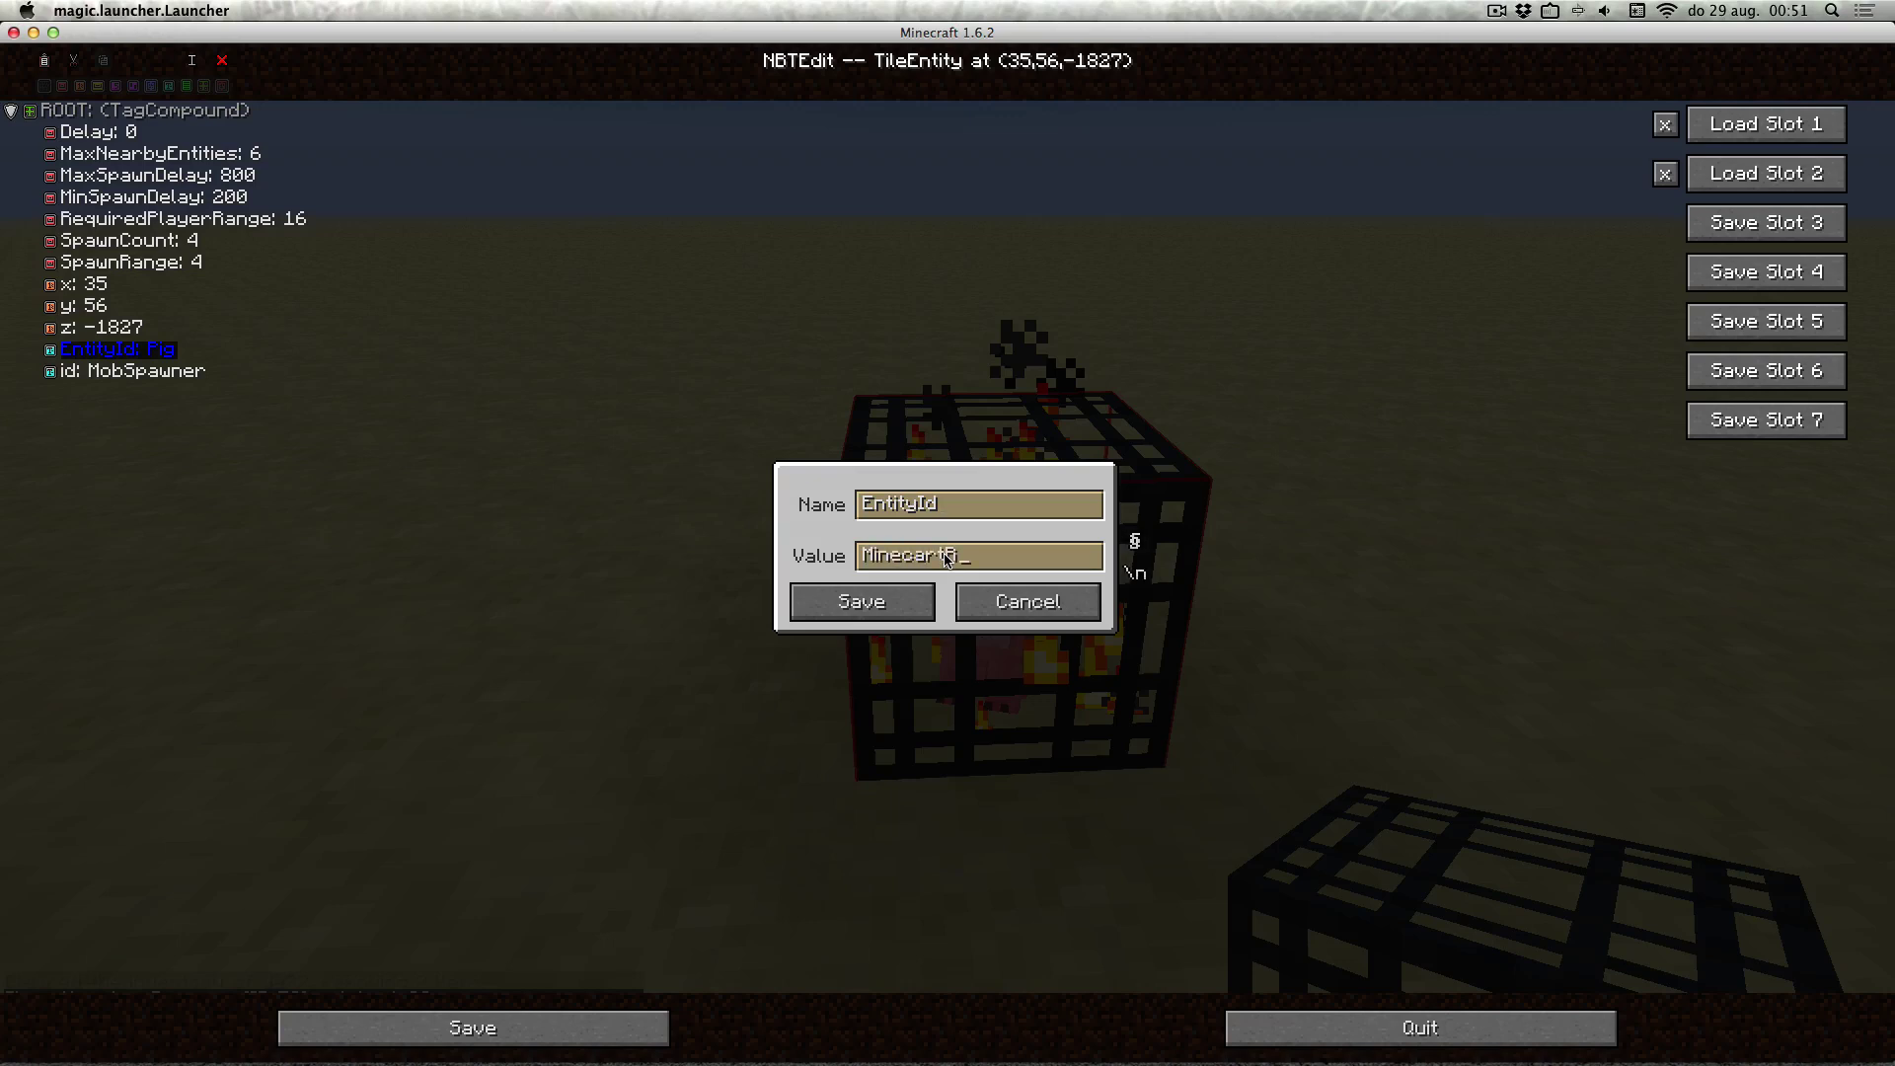
click(862, 602)
Set the spawner's SpawnCount to 1 and its RequiredPlayerRange to 1.
double_click(155, 253)
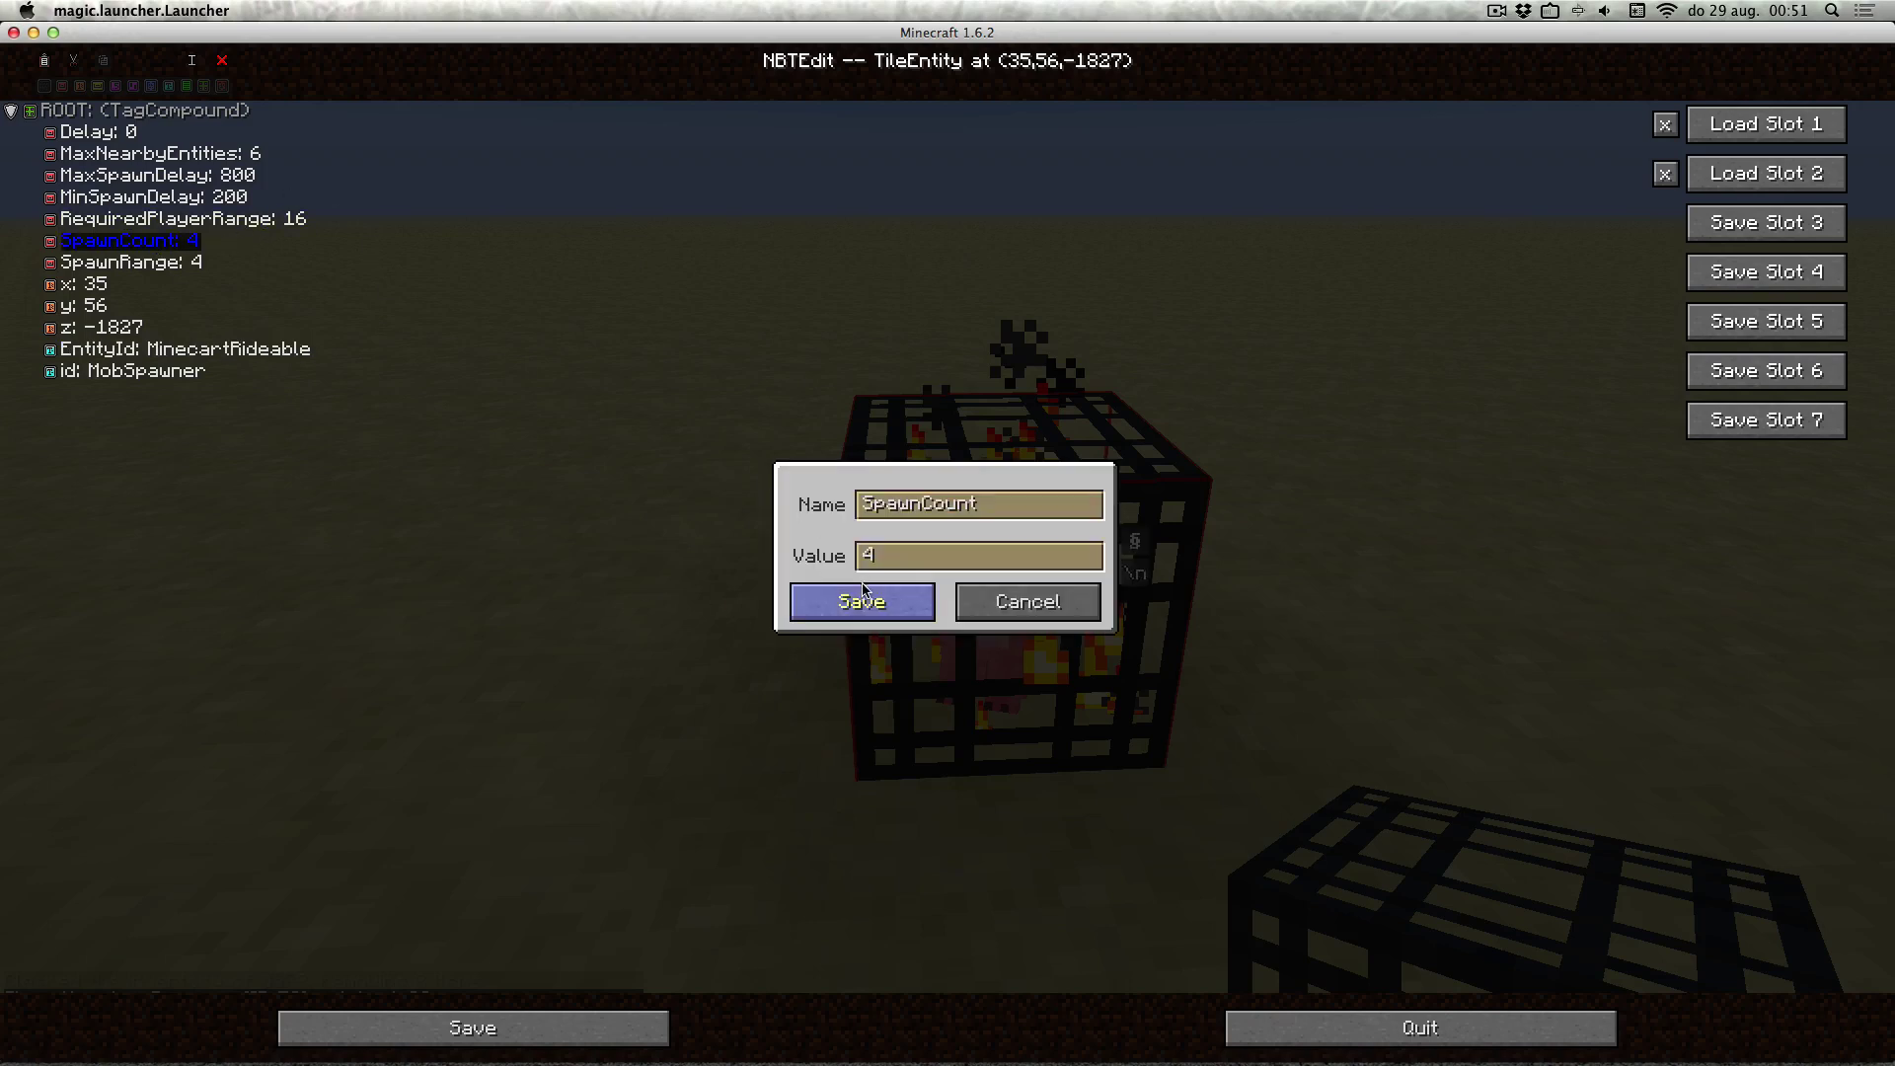
click(914, 566)
key(BackSpace)
text(1)
click(862, 602)
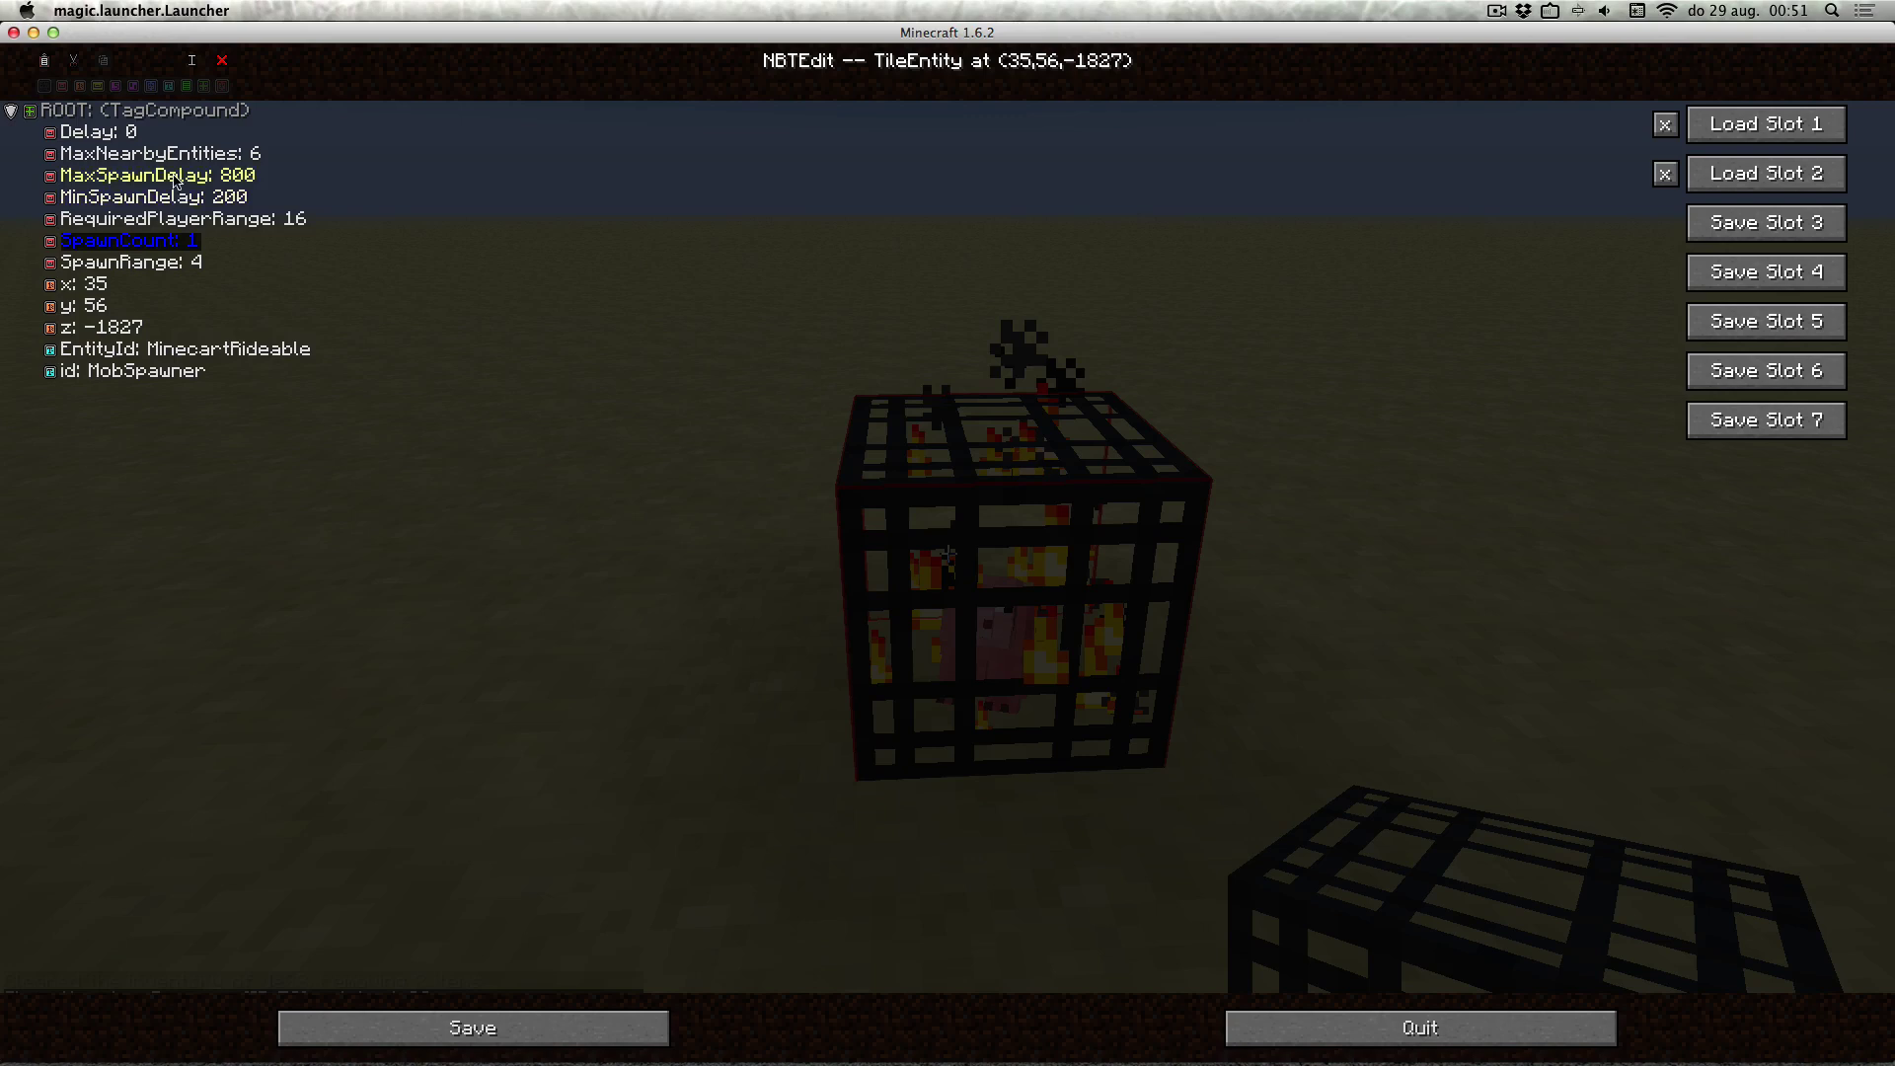
double_click(207, 221)
key(BackSpace)
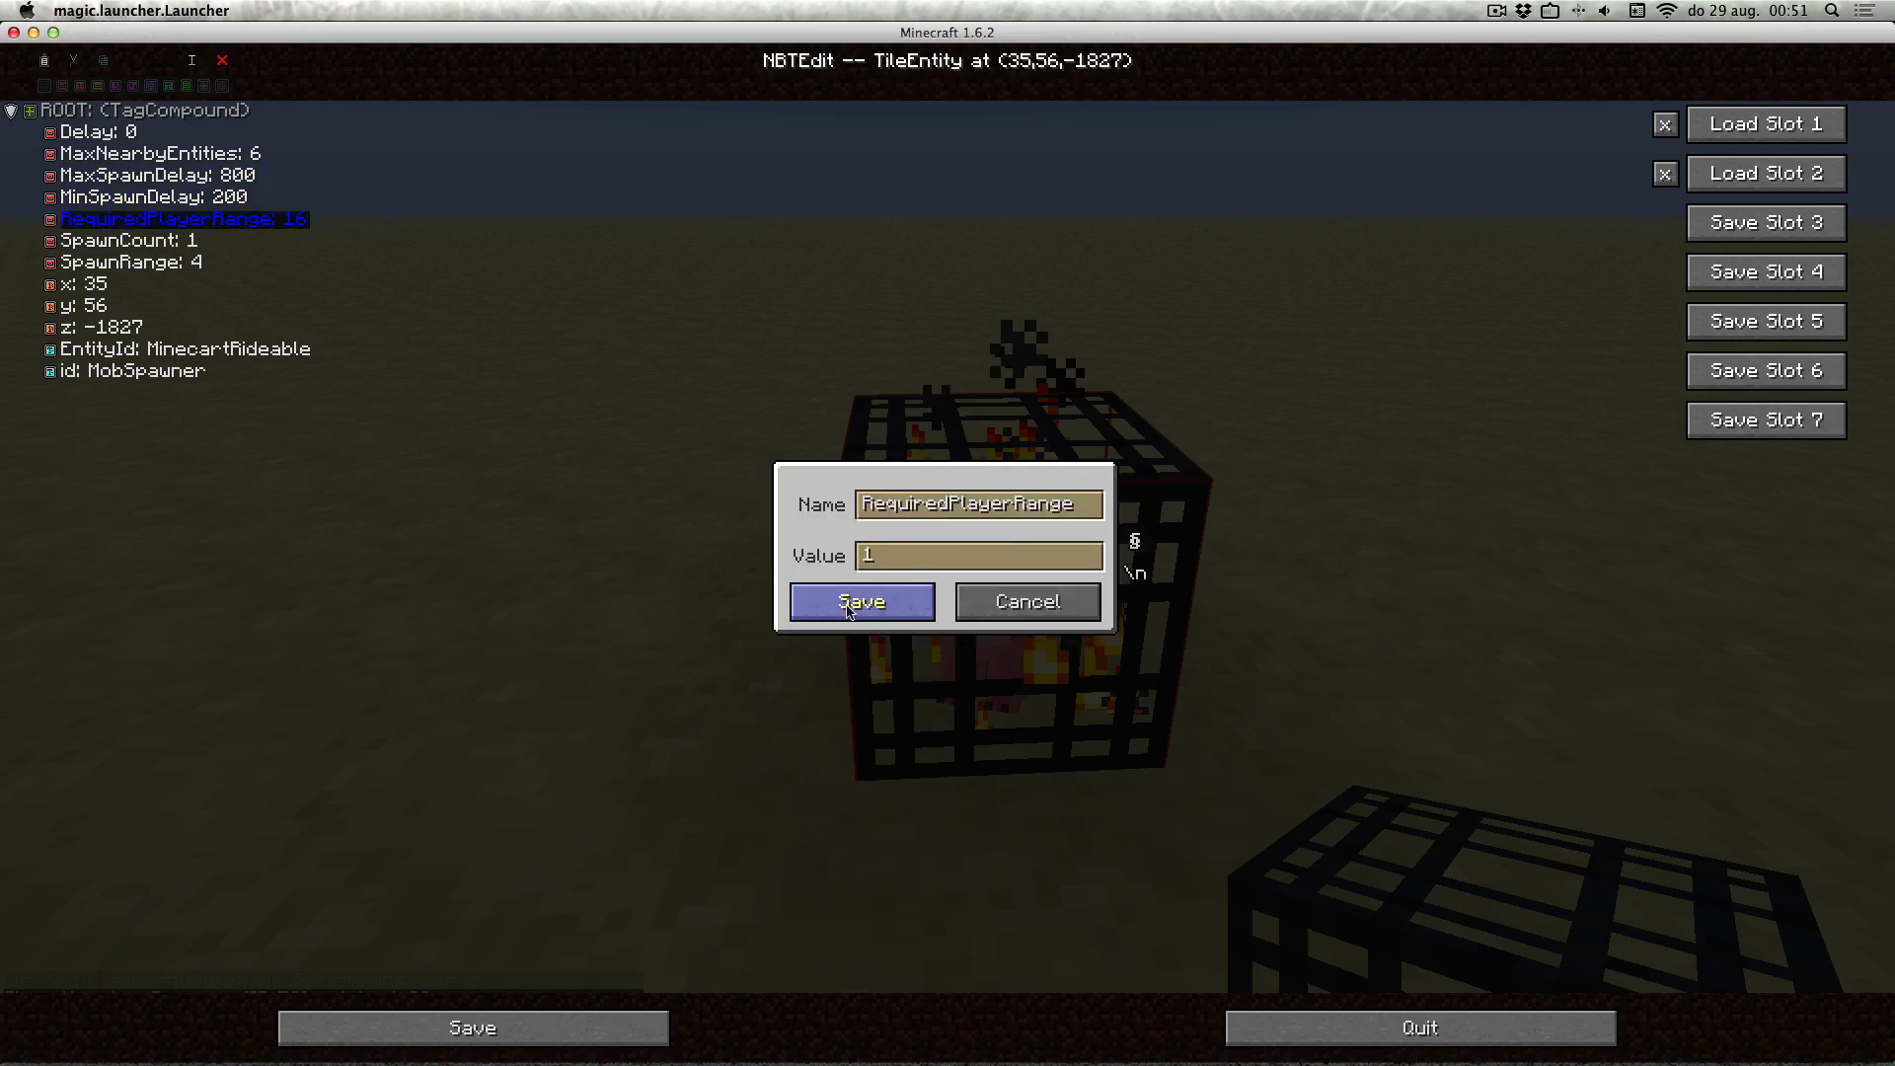
click(862, 603)
Add a compound tag named SpawnData to the spawner's root and save the NBT changes.
click(141, 115)
click(206, 87)
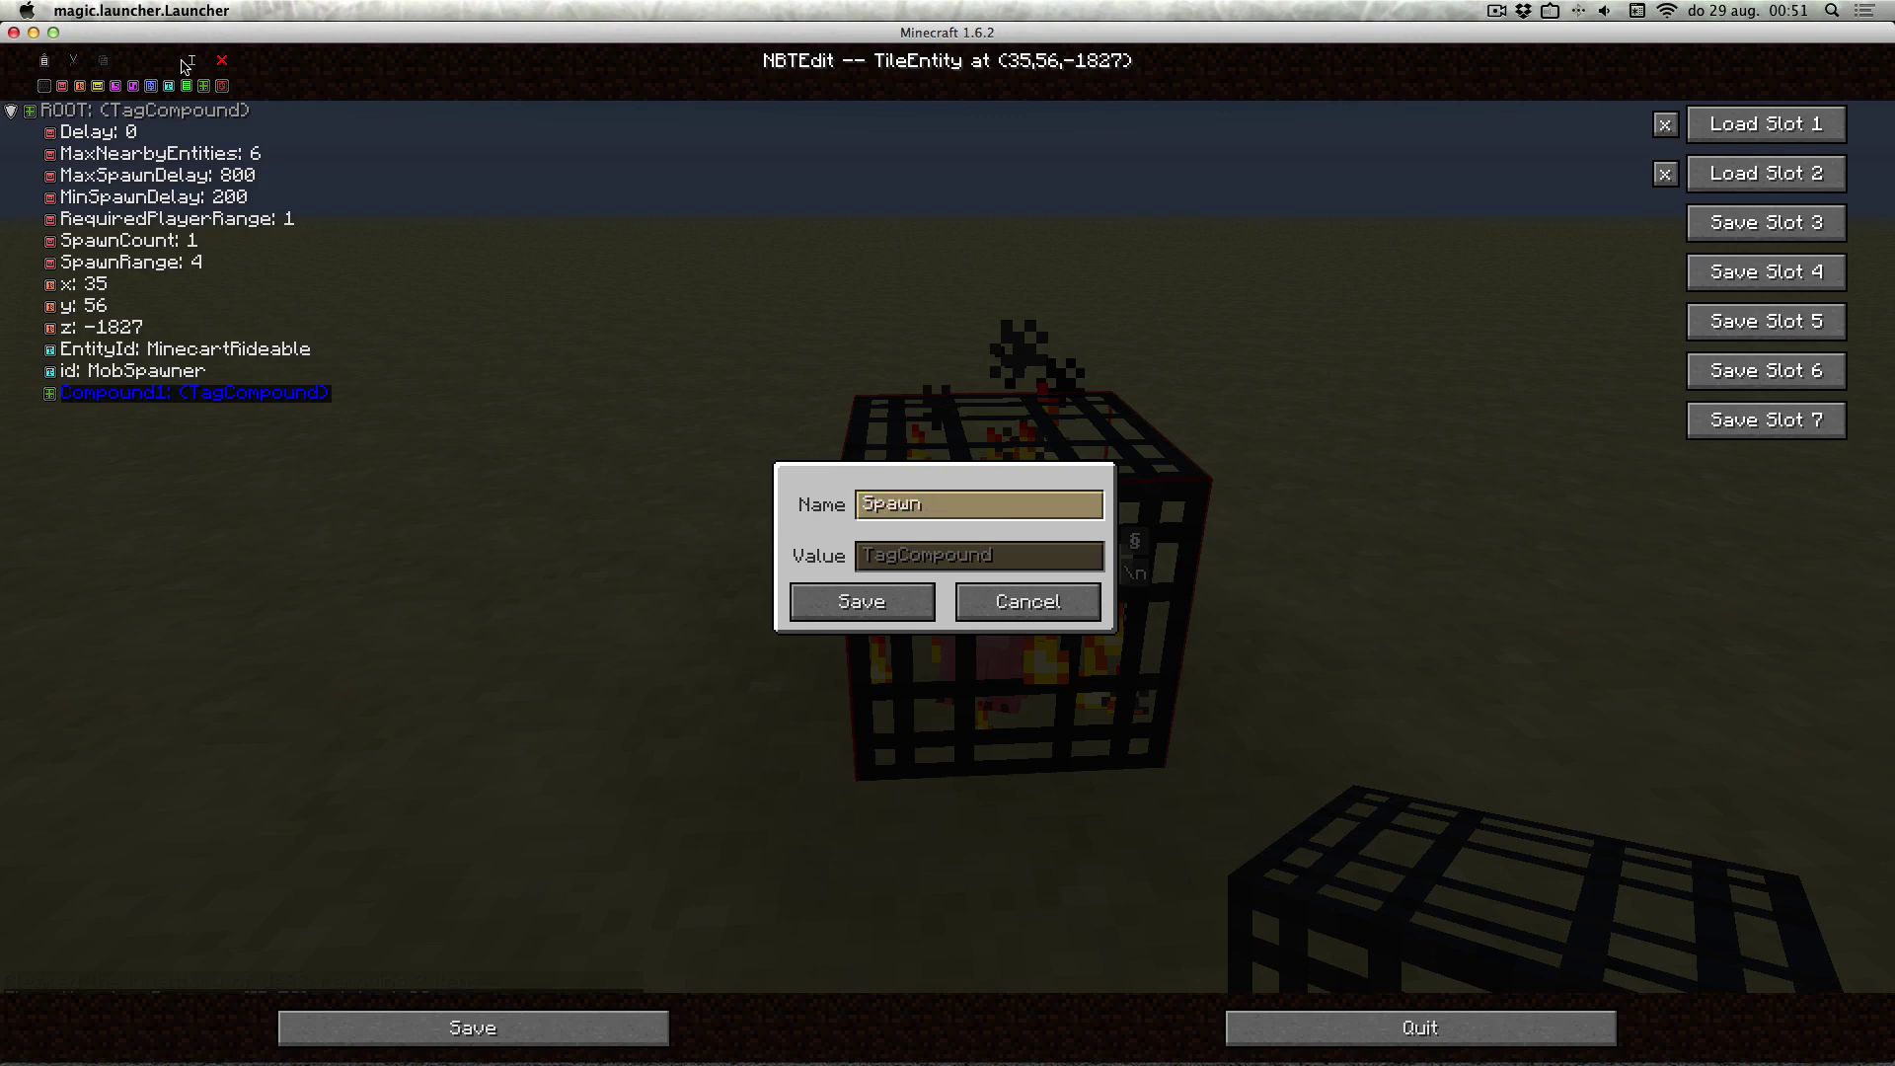
click(844, 600)
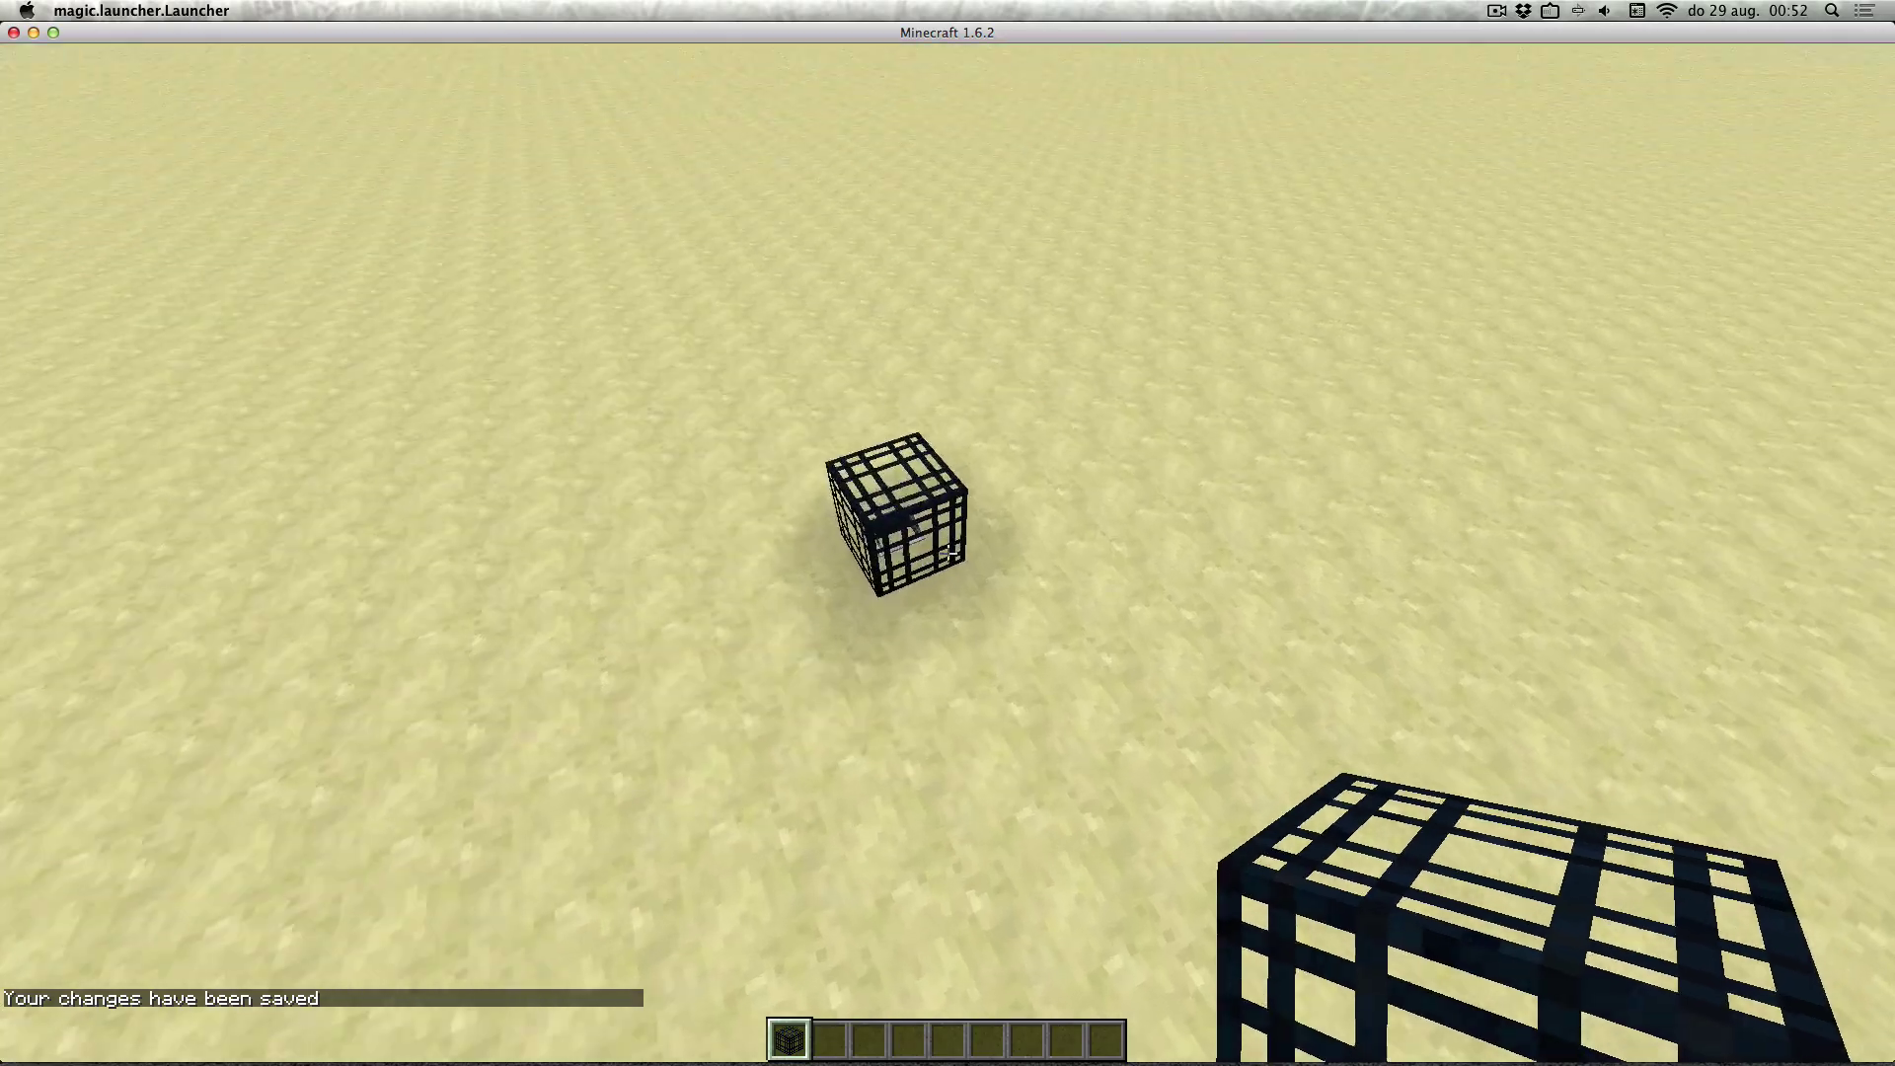
Approach the spawner to trigger a minecart spawn, and remove the spawned minecart beside it.
key(w)
key(s)
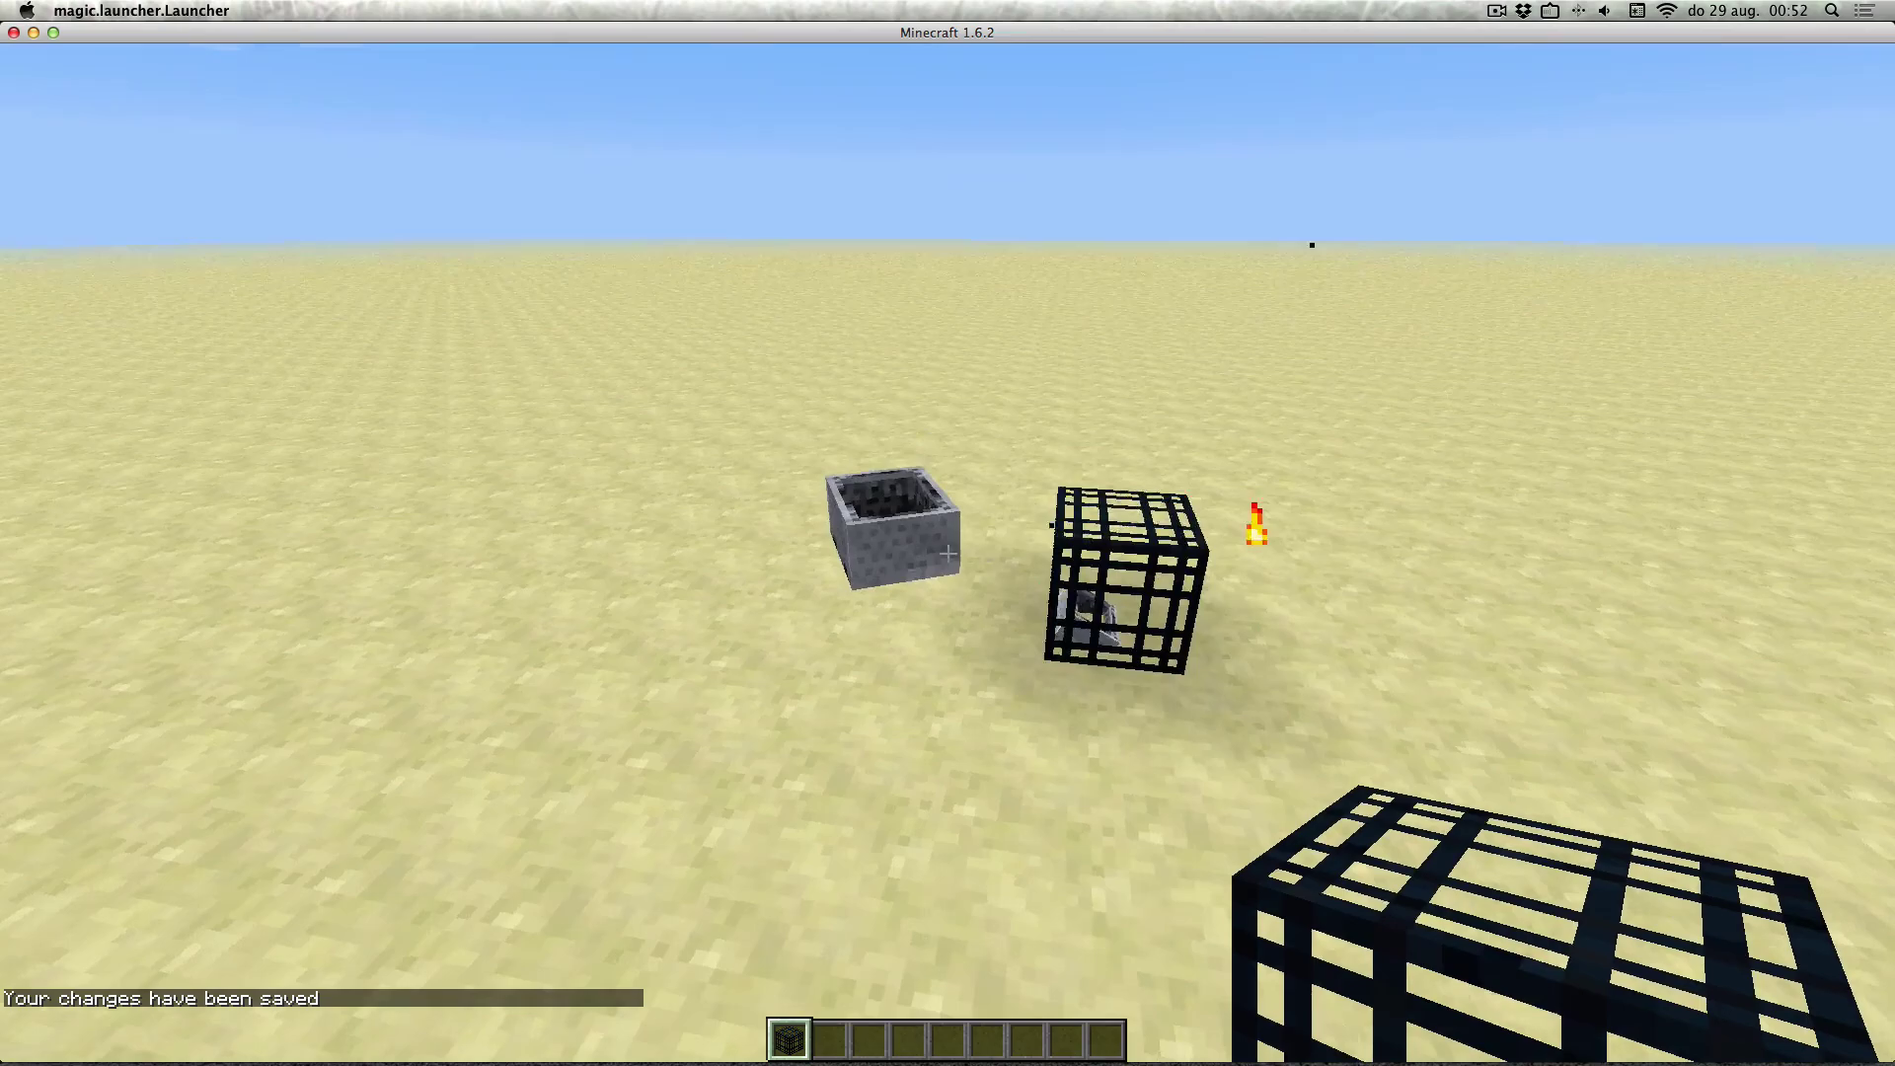
key(w)
click(948, 553)
right_click(947, 553)
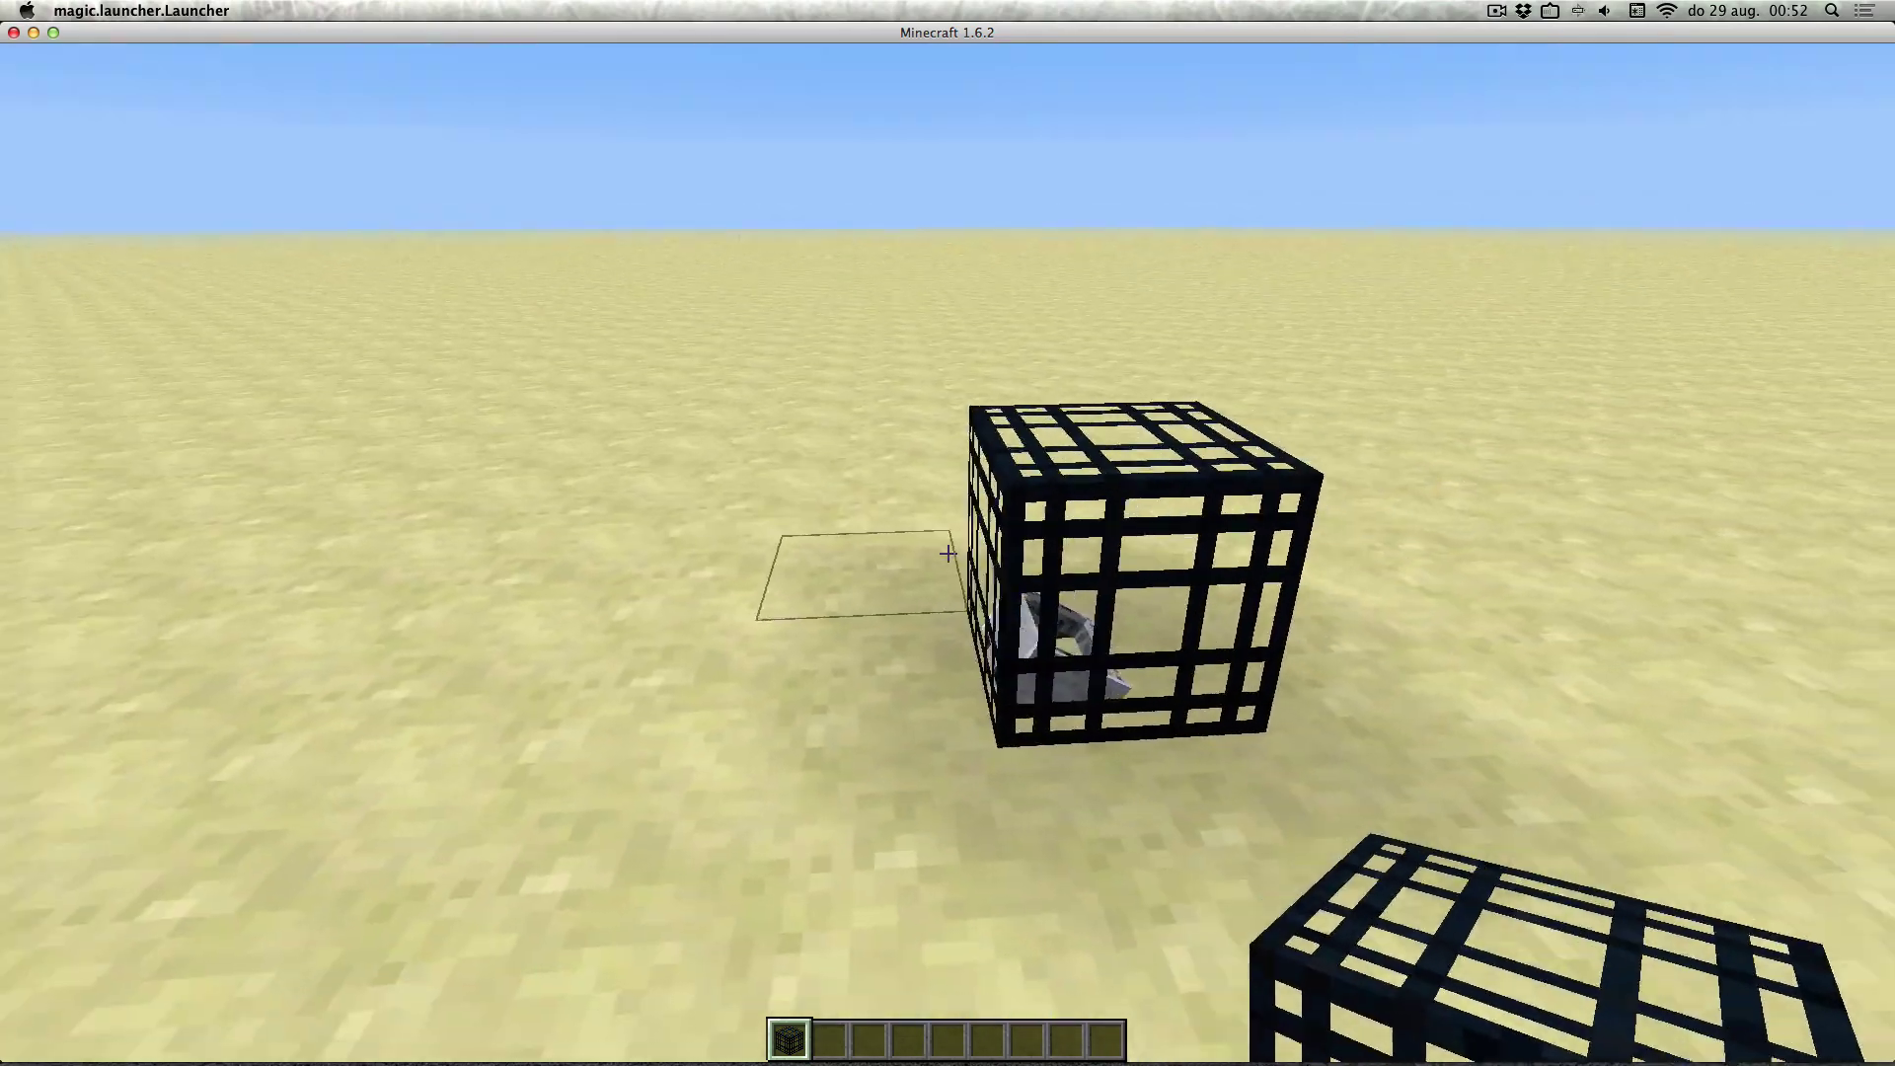
Reopen the spawner in NBTEdit, expand its root tag and set SpawnRange to 1.
key(n)
click(143, 110)
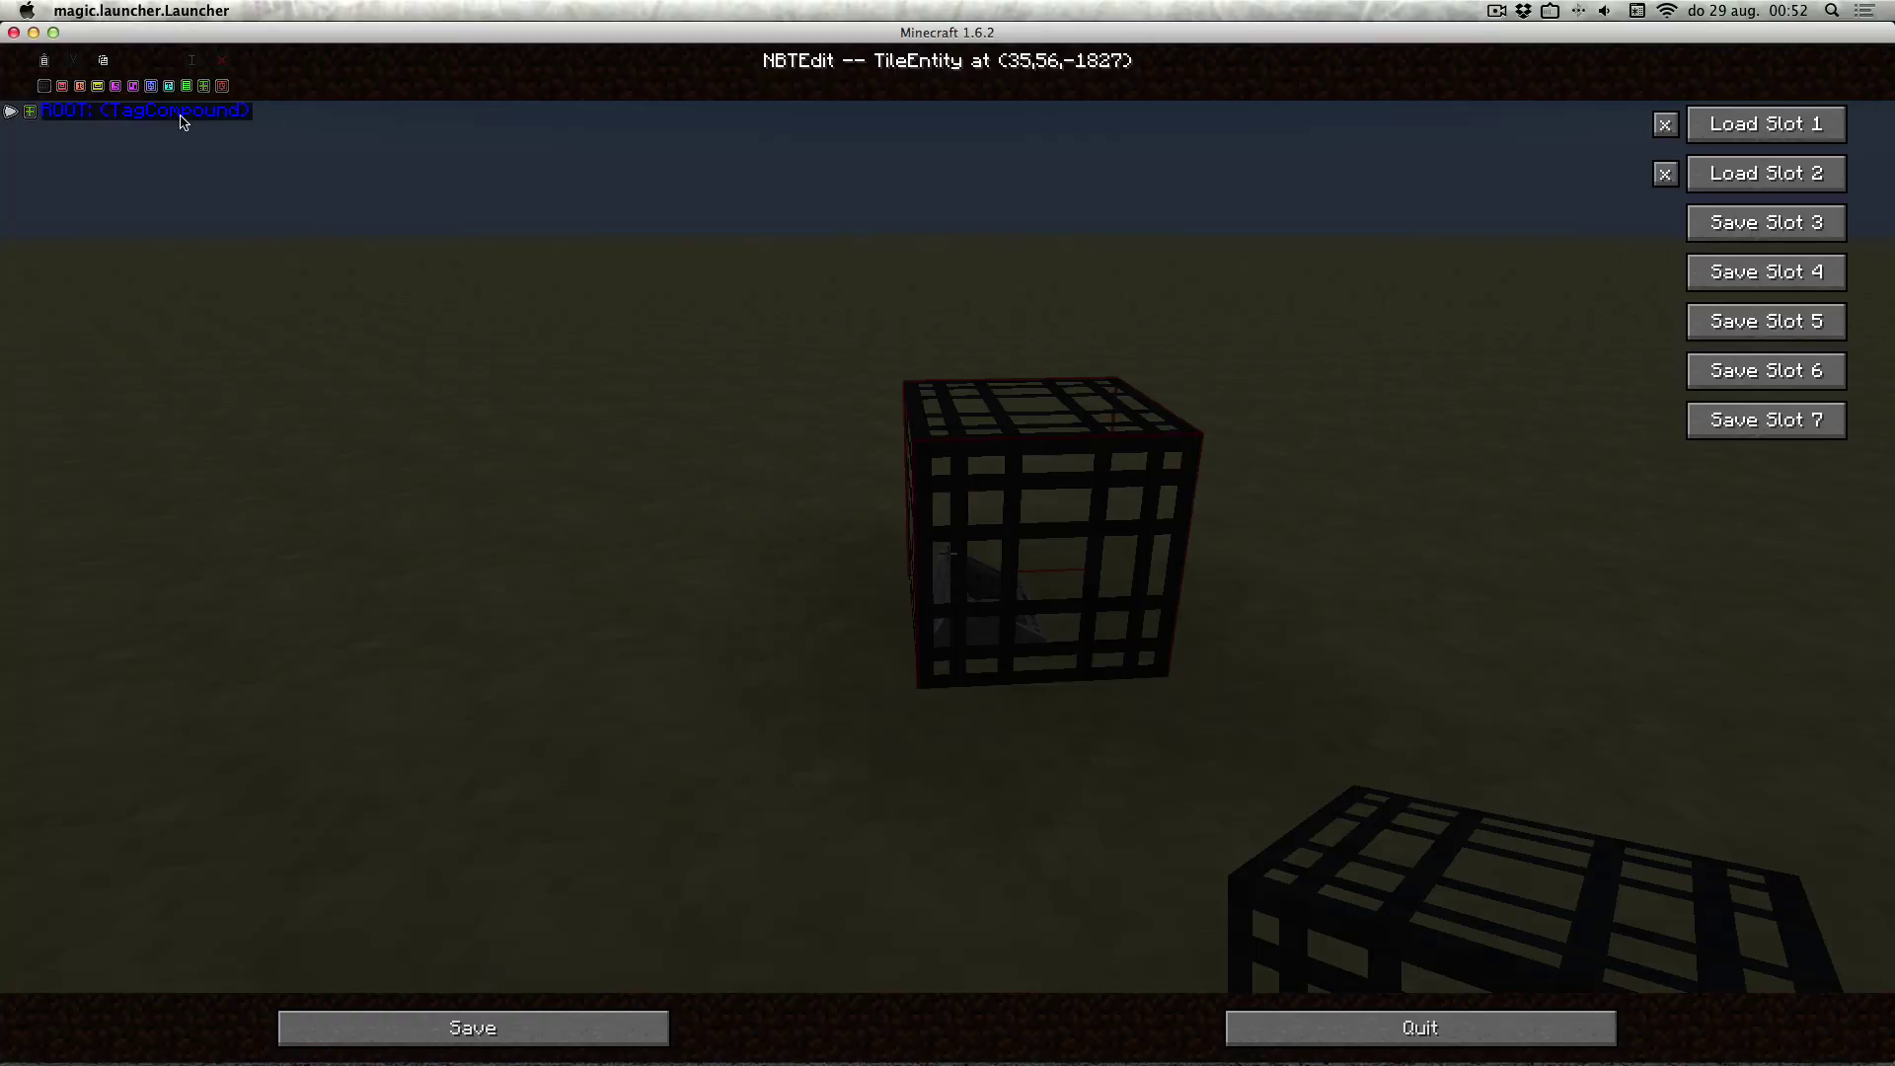
double_click(148, 109)
click(182, 178)
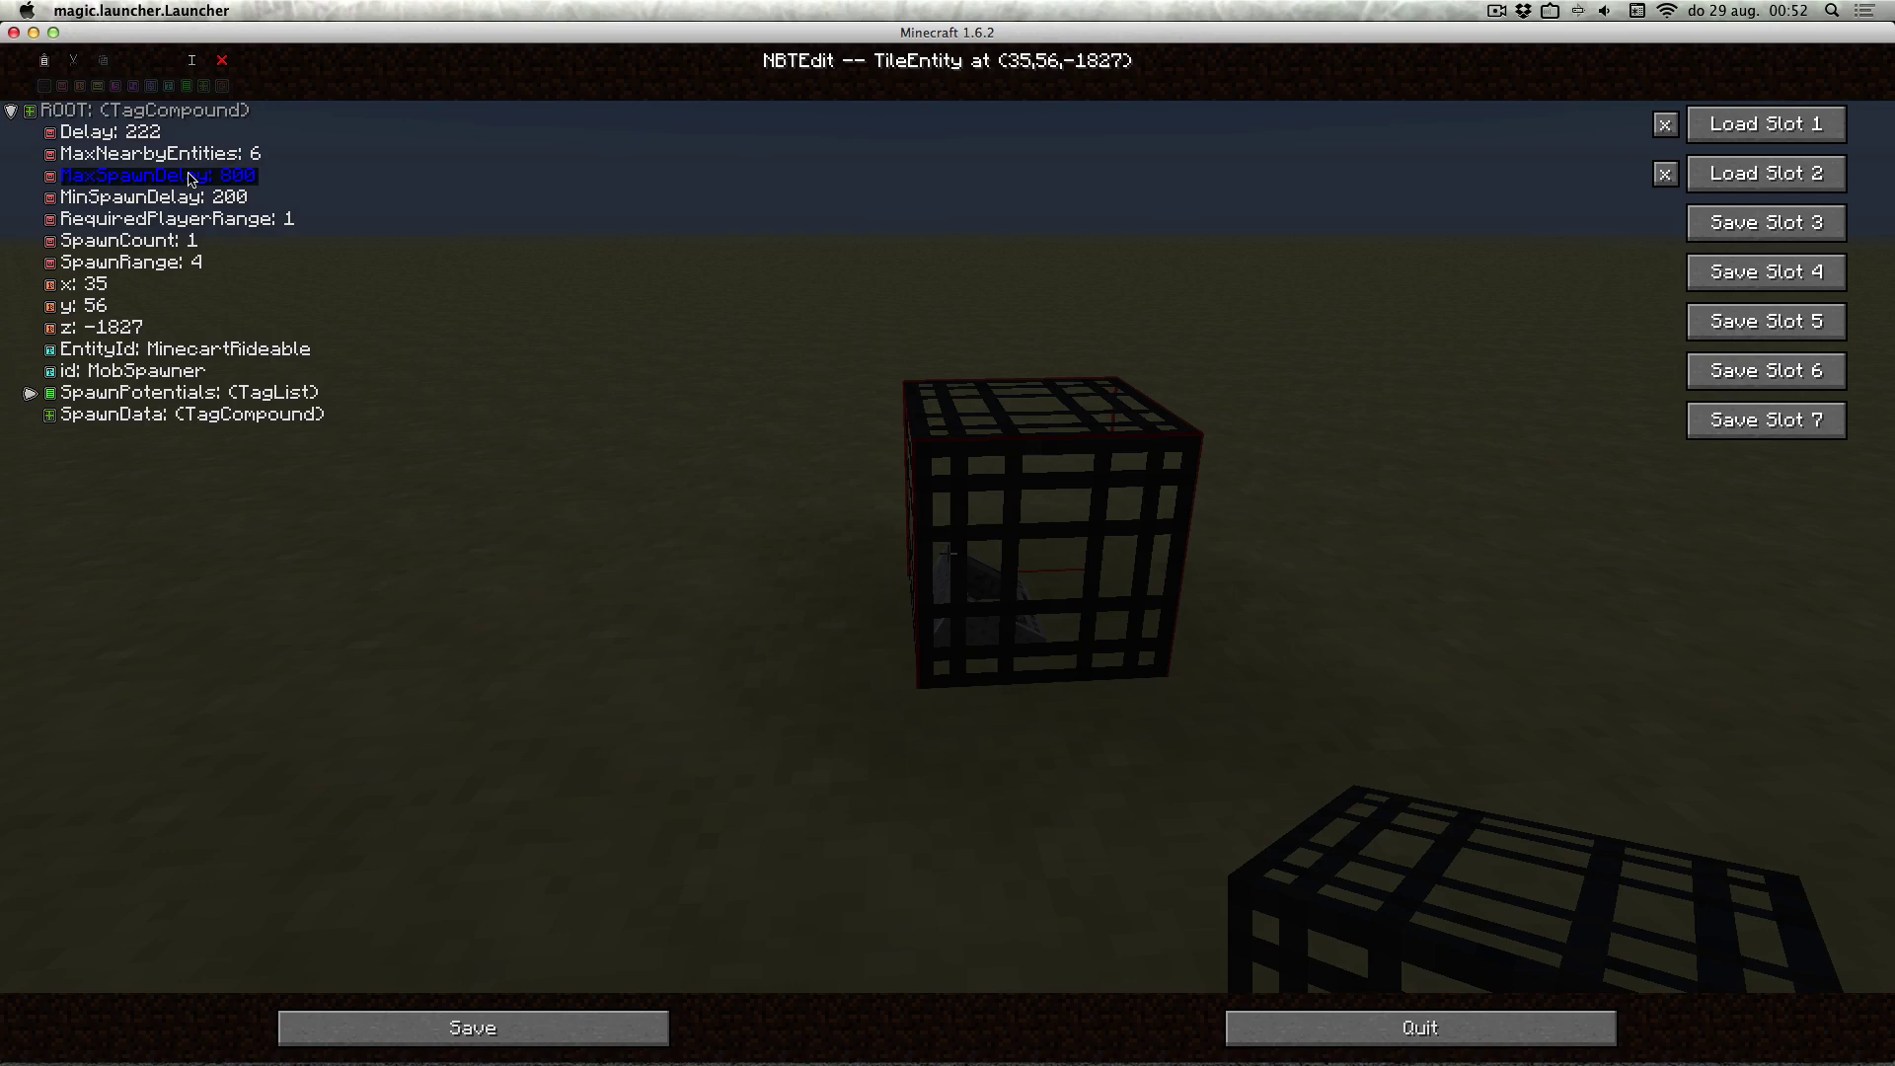
double_click(138, 263)
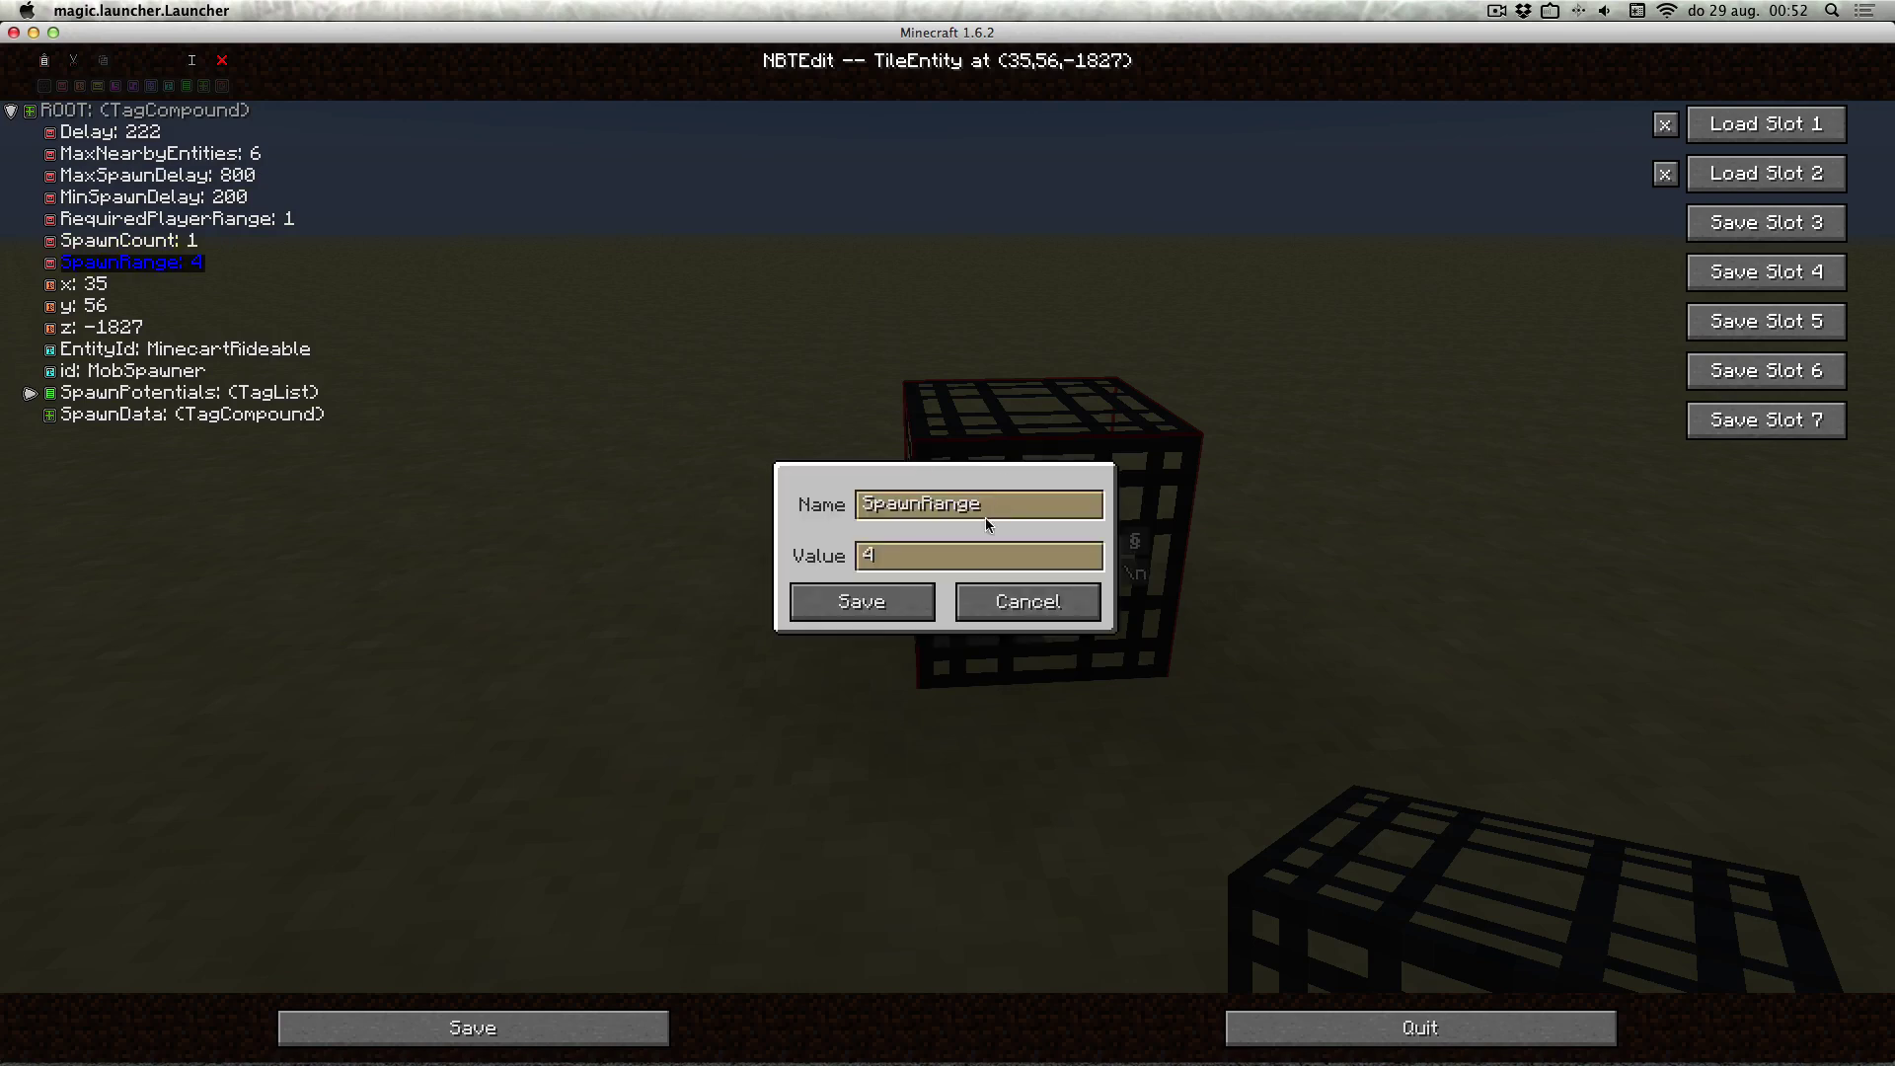
click(913, 561)
key(BackSpace)
text(1)
click(858, 601)
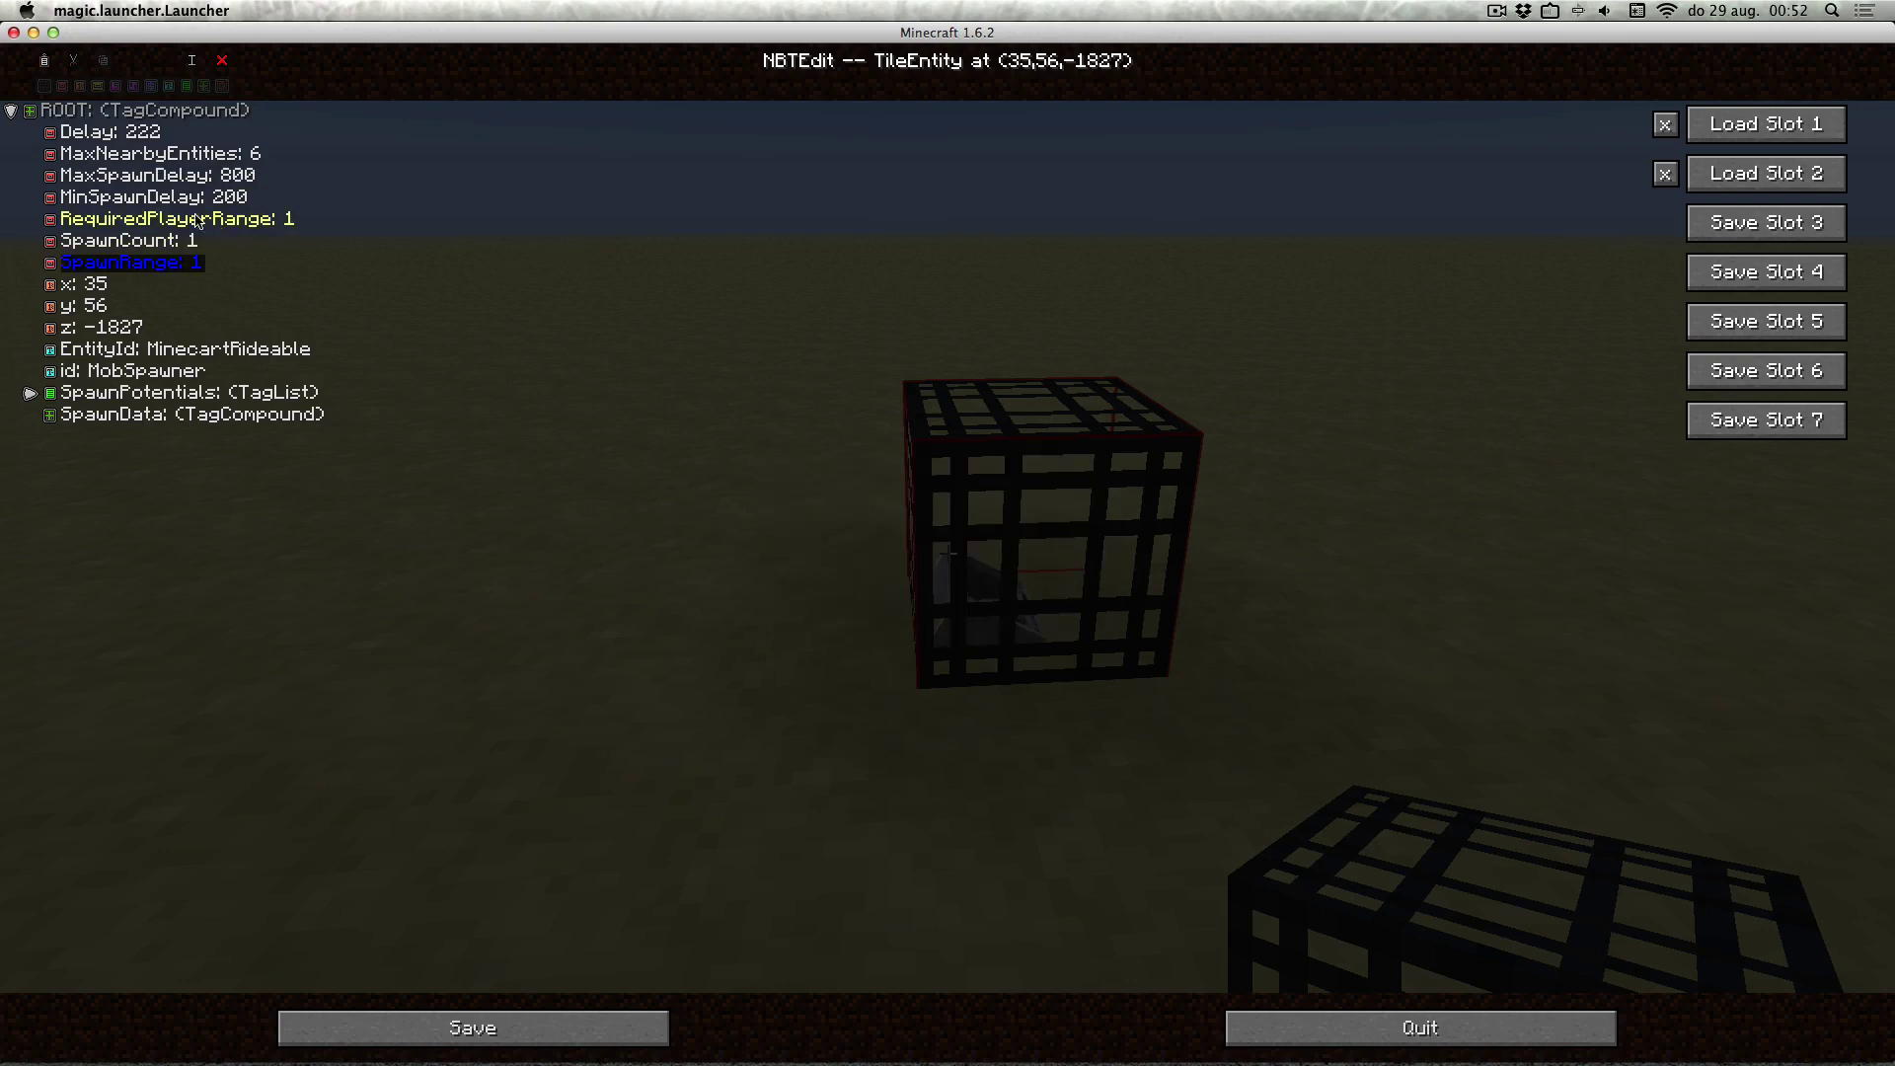
Set the spawner's MinSpawnDelay to 1.
double_click(168, 198)
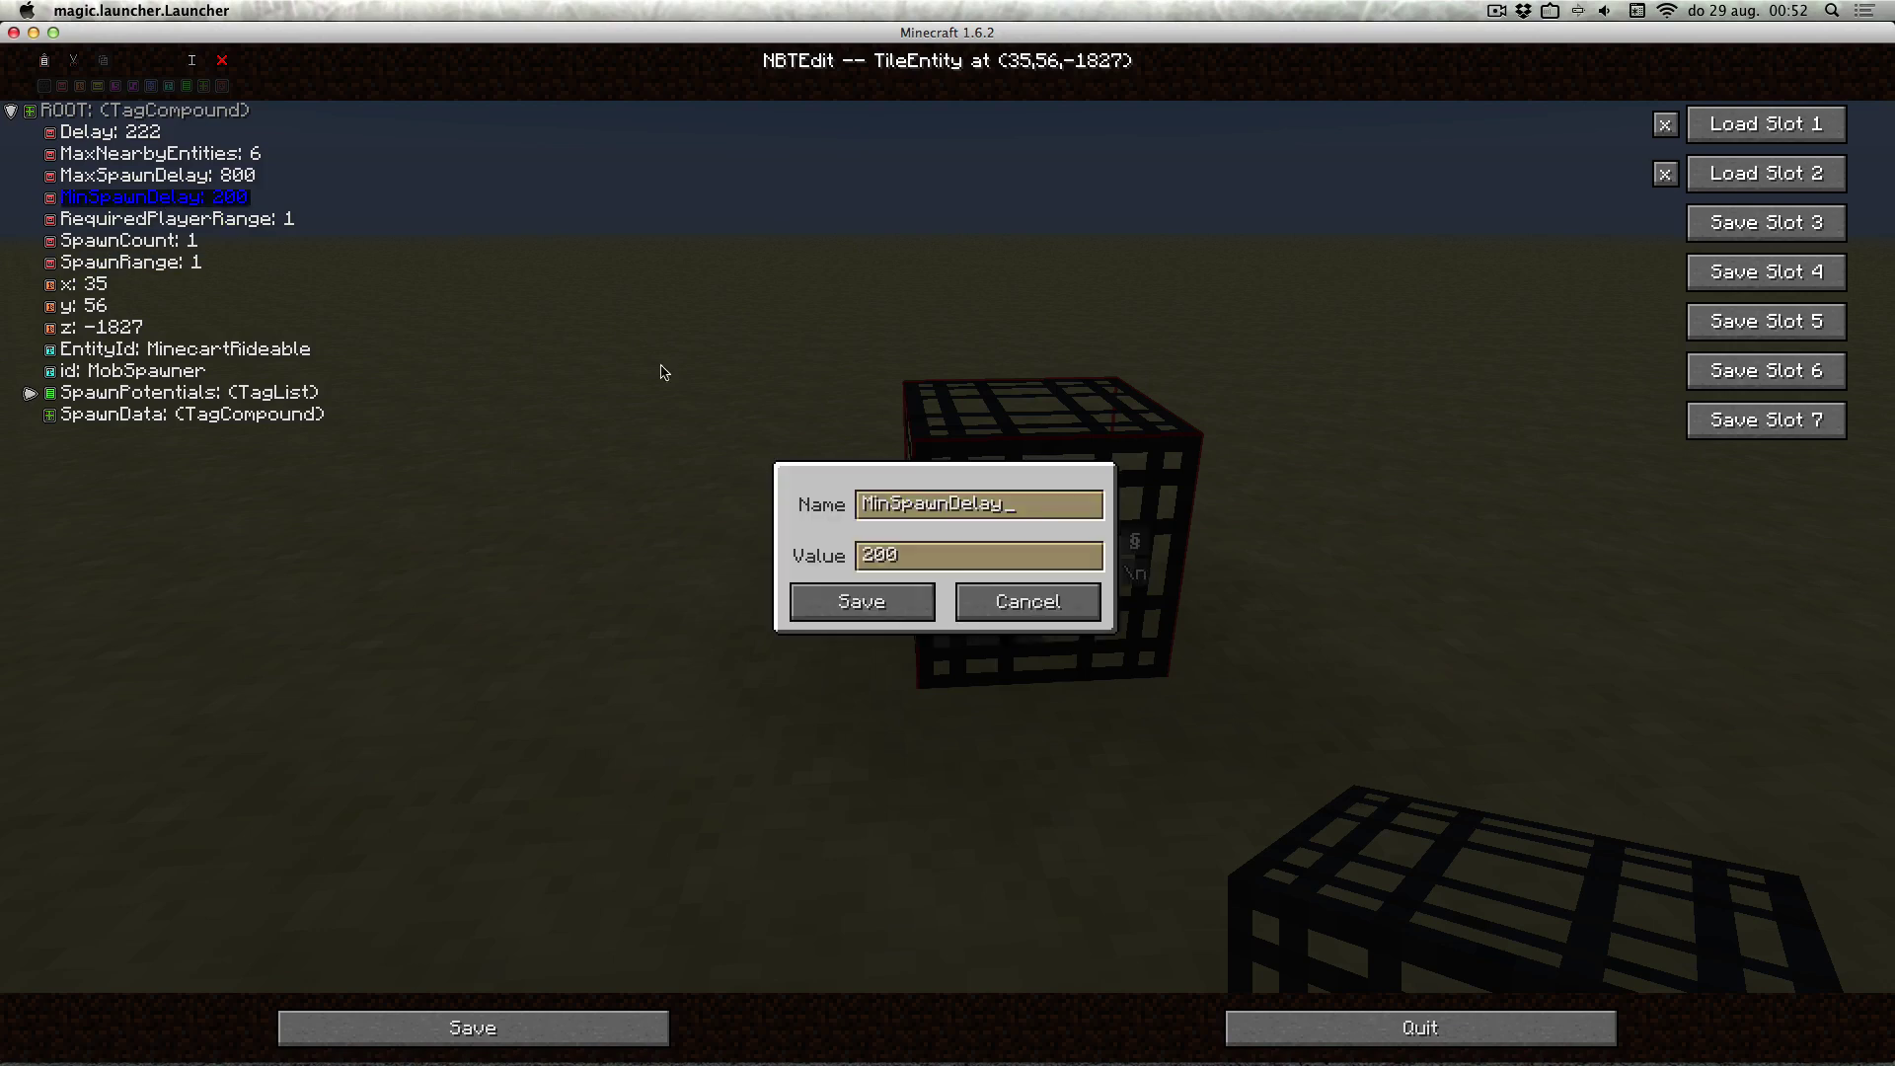
click(928, 560)
key(BackSpace)
key(BackSpace)
key(BackSpace)
text(1)
click(862, 602)
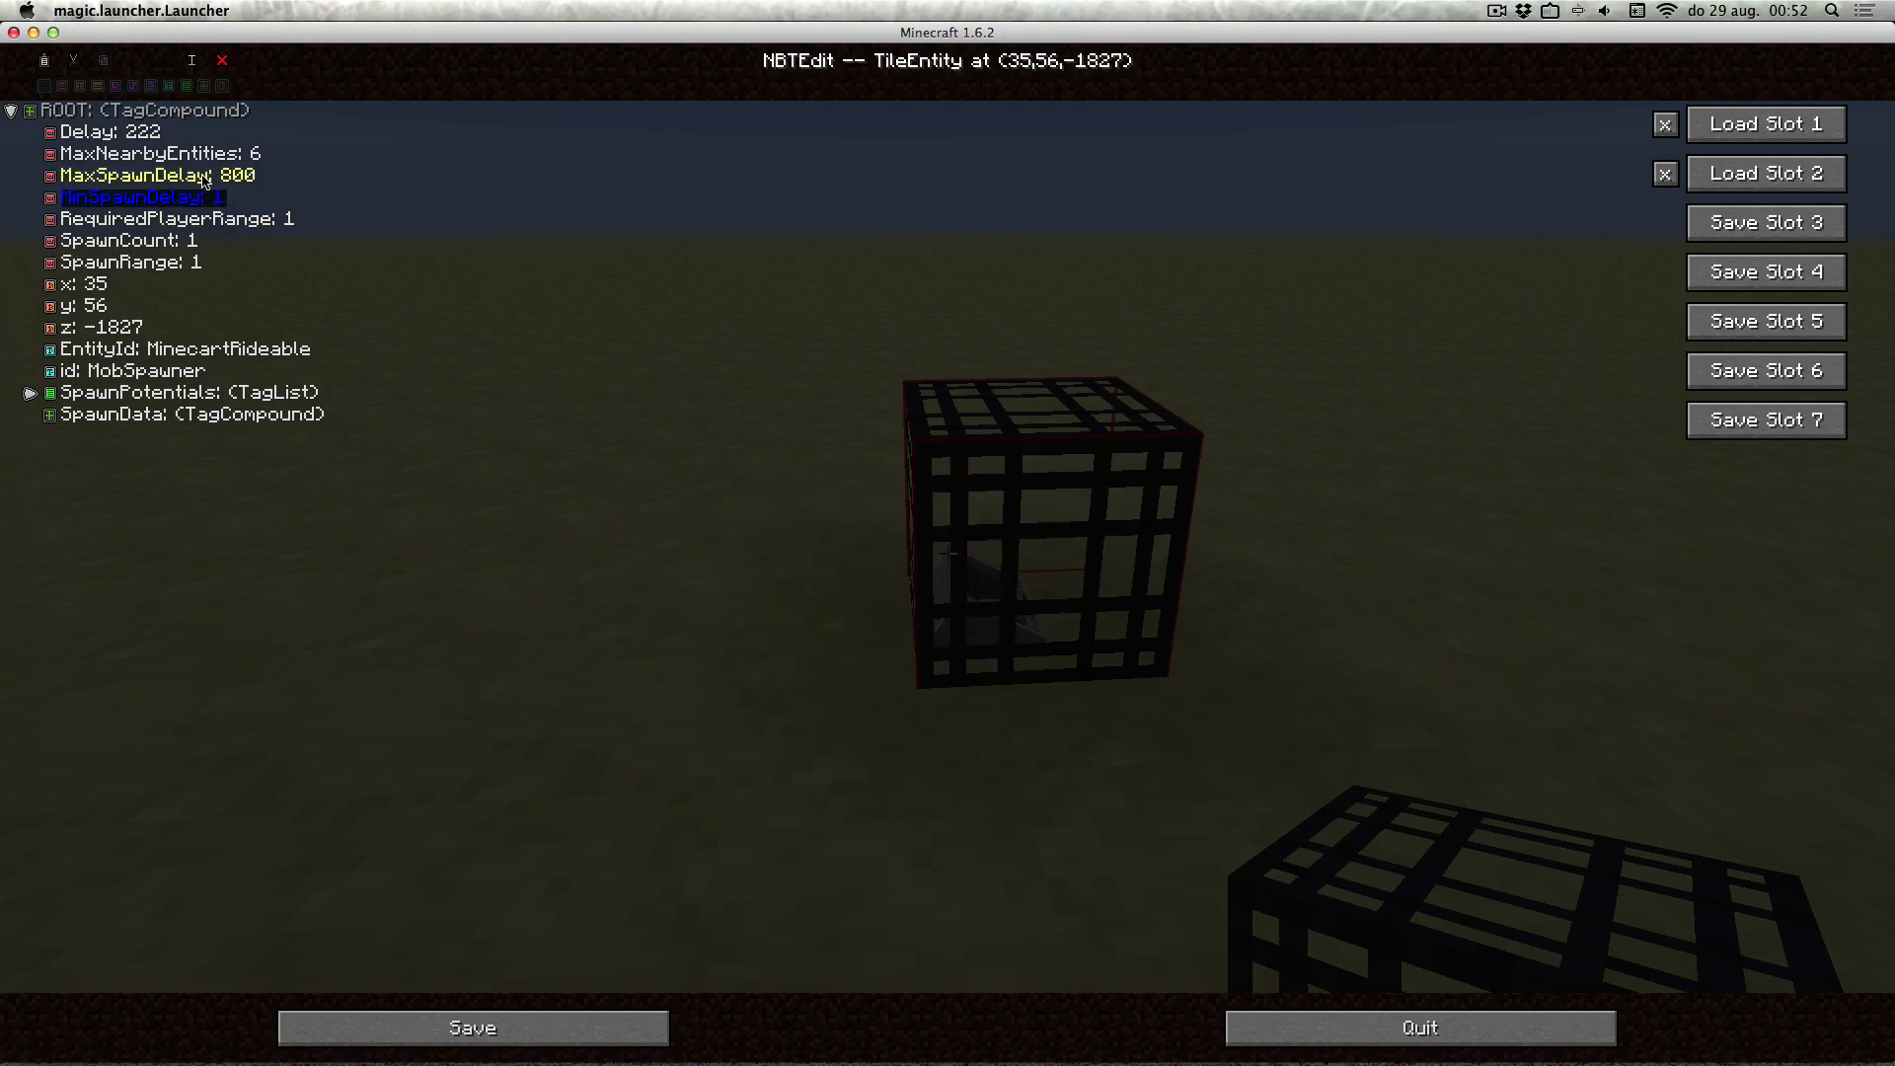
Set the spawner's MaxSpawnDelay to 1.
double_click(205, 178)
key(BackSpace)
key(BackSpace)
key(BackSpace)
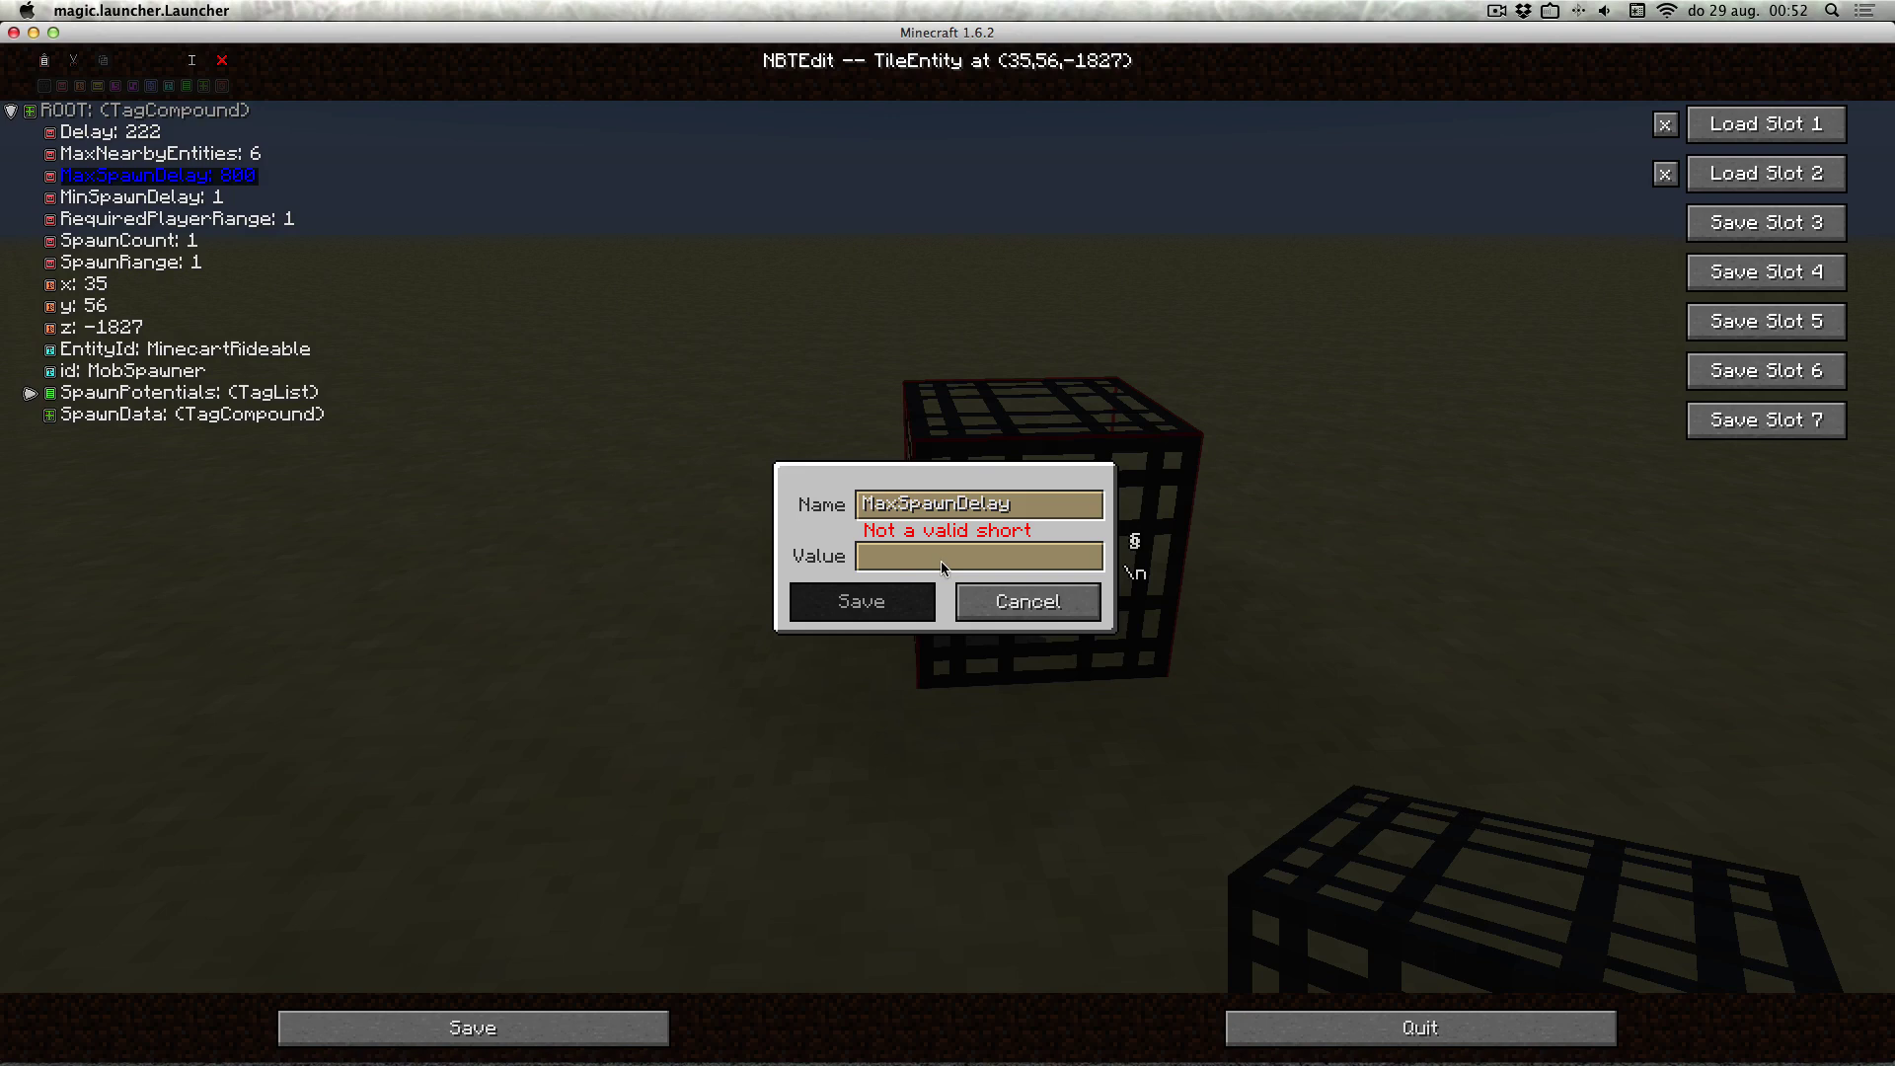
text(1)
click(861, 601)
Set the spawner's MaxNearbyEntities to 1.
key(Up)
key(Return)
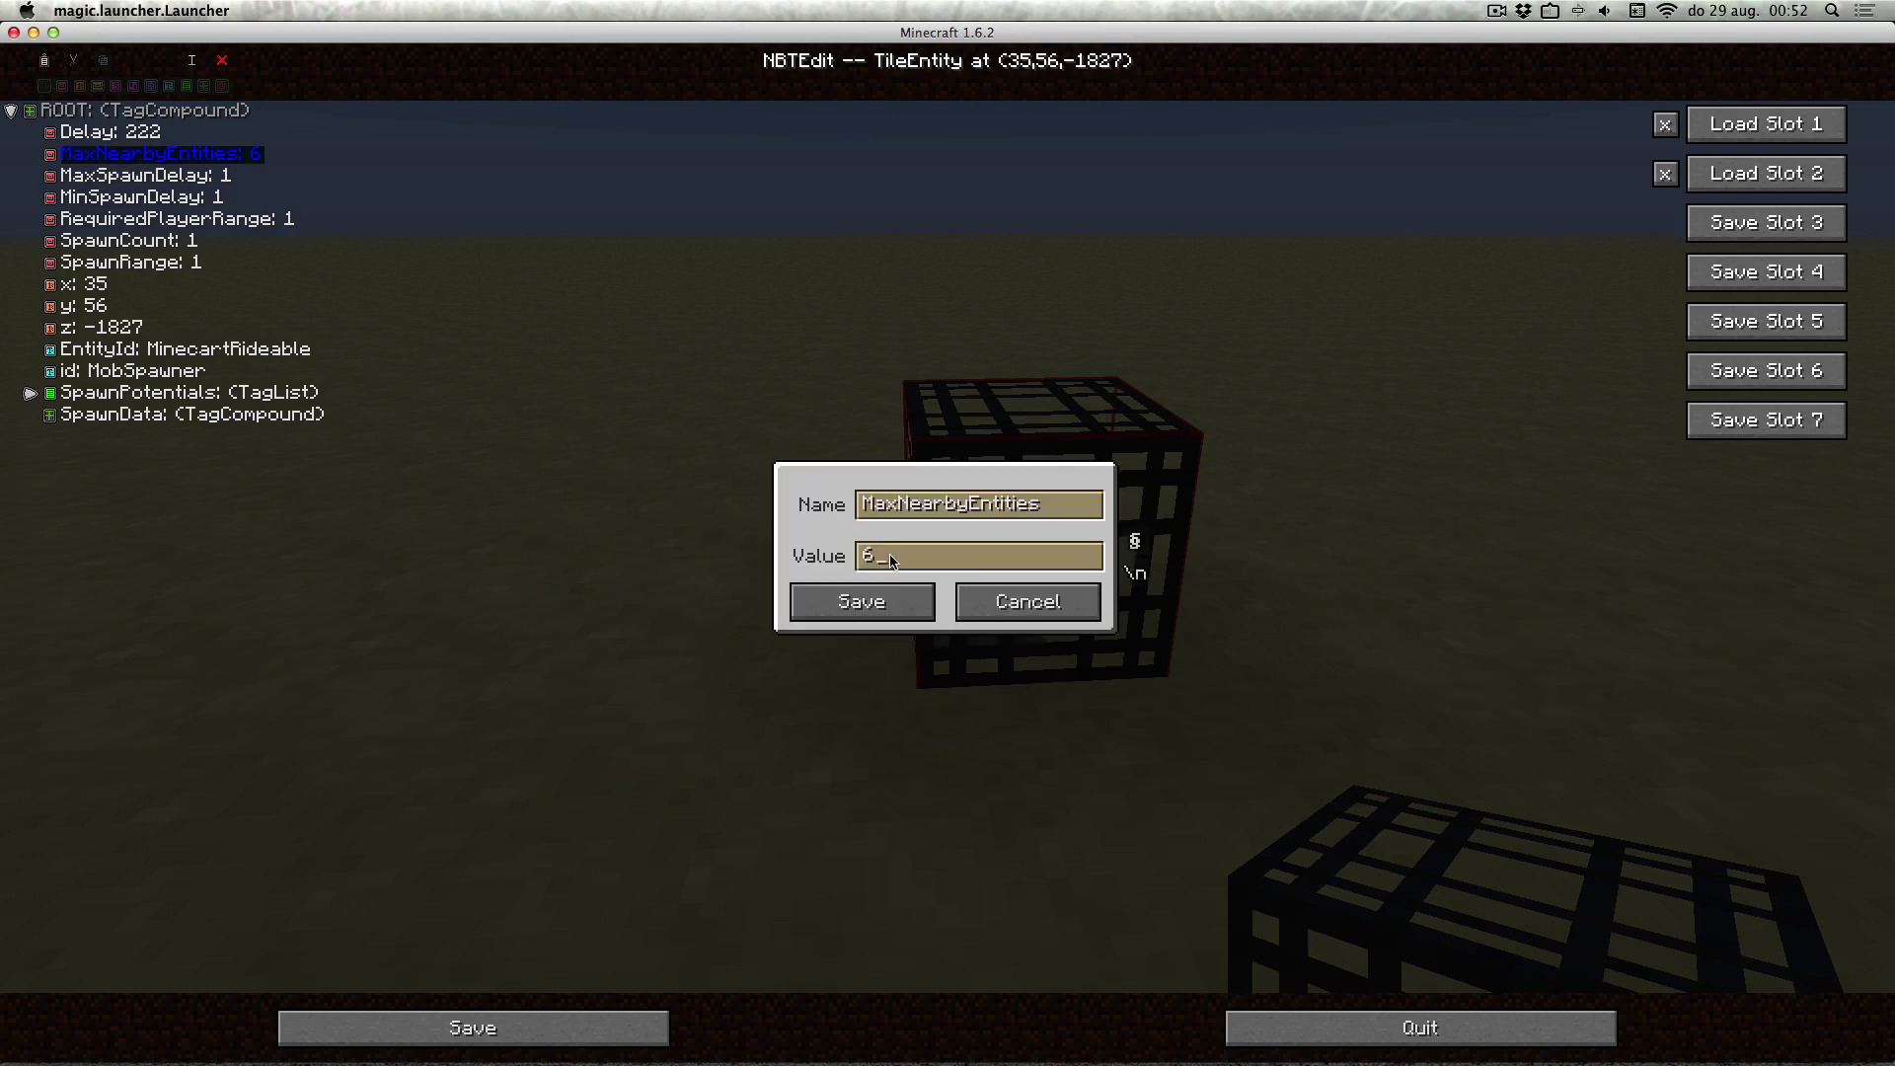
key(BackSpace)
text(1)
click(862, 602)
Set the spawner's Delay to 1.
click(163, 138)
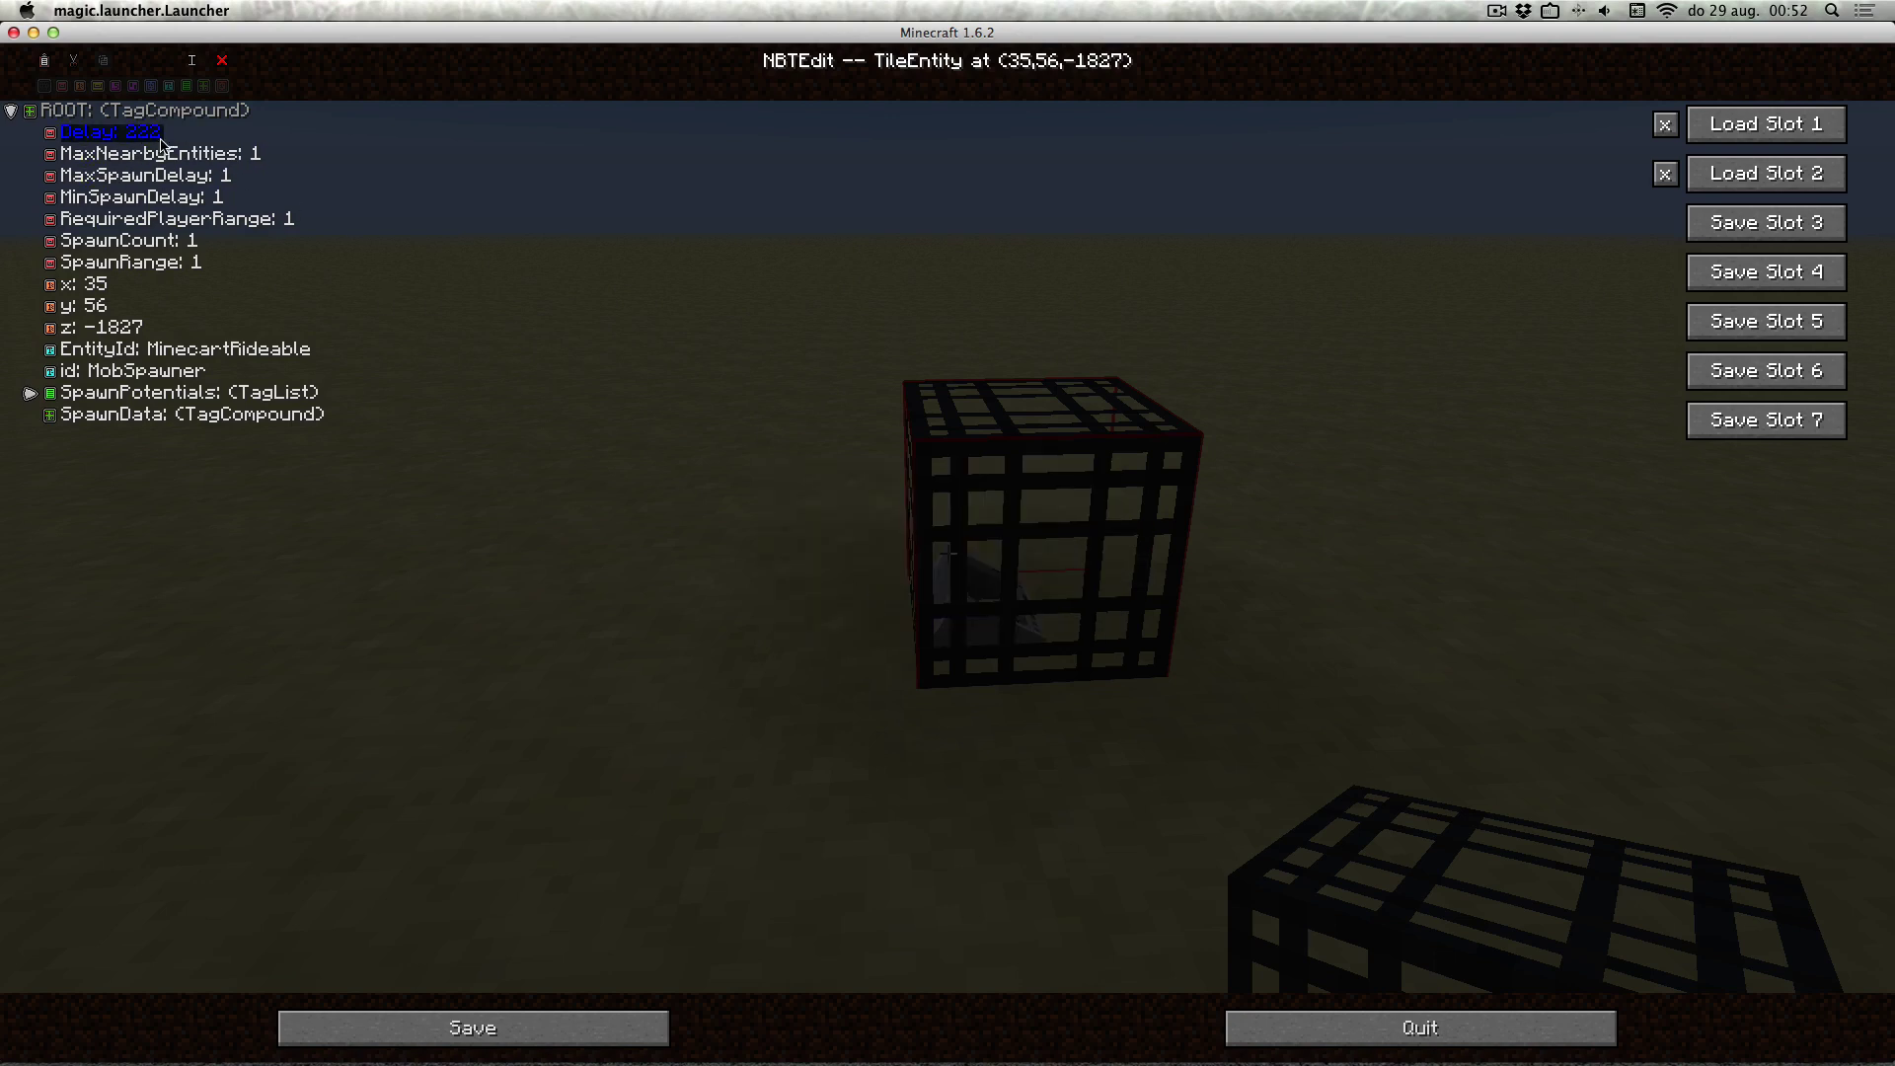
key(Return)
key(BackSpace)
key(BackSpace)
text(1)
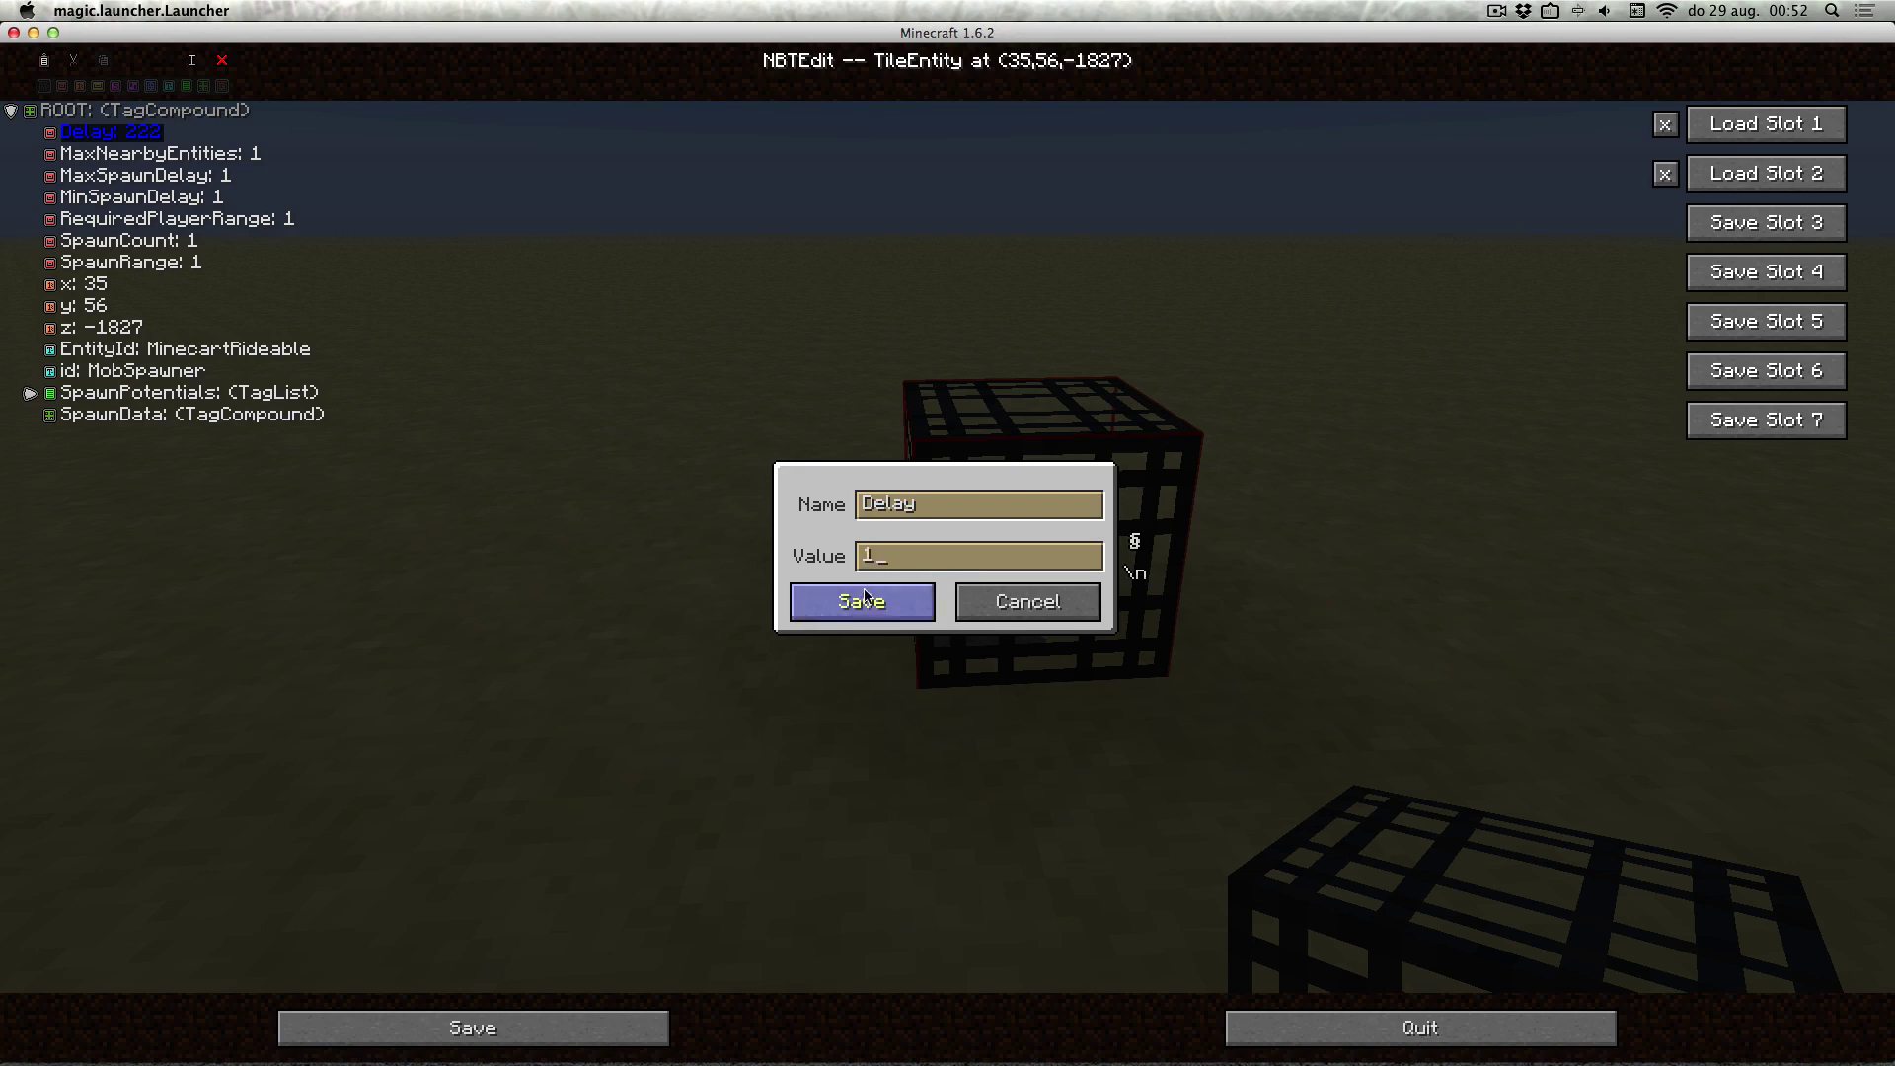
click(862, 601)
Delete the spawner's SpawnPotentials list and add a compound tag named Riding inside SpawnData.
click(165, 398)
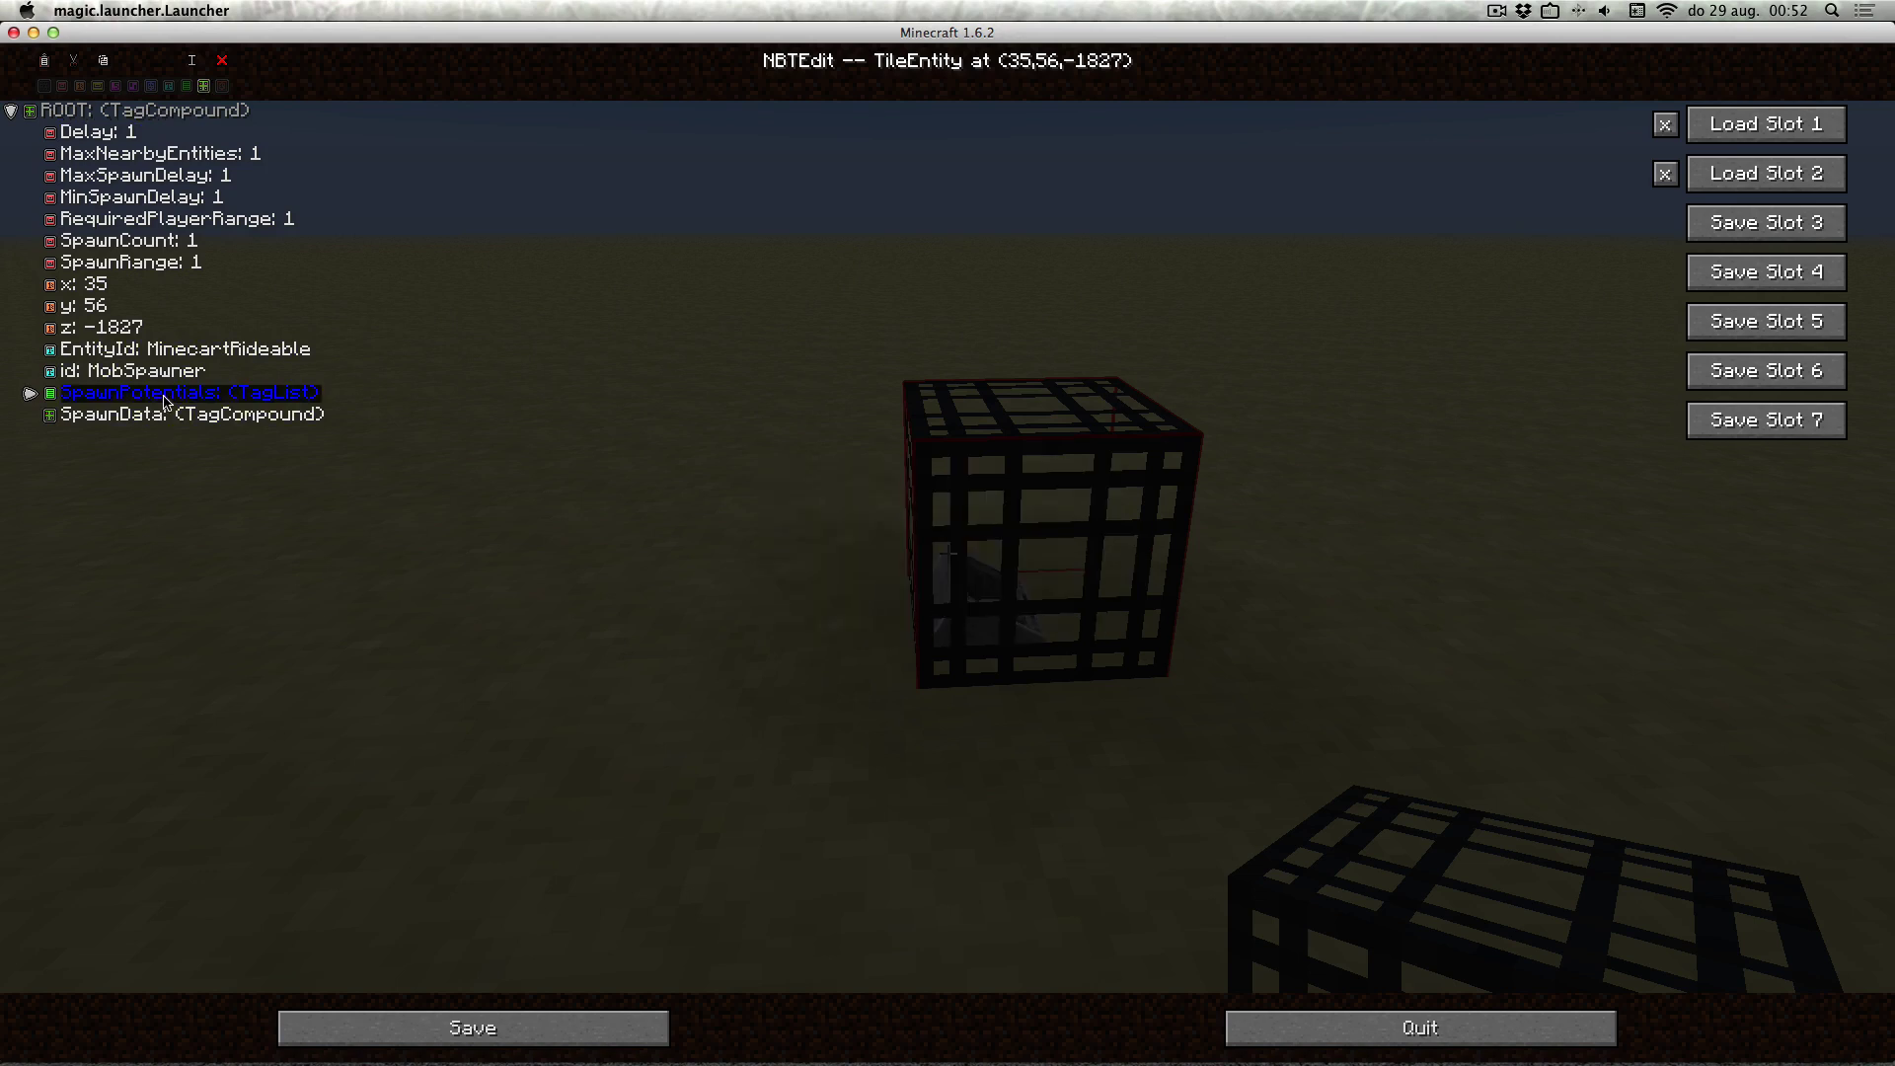
key(Delete)
click(165, 398)
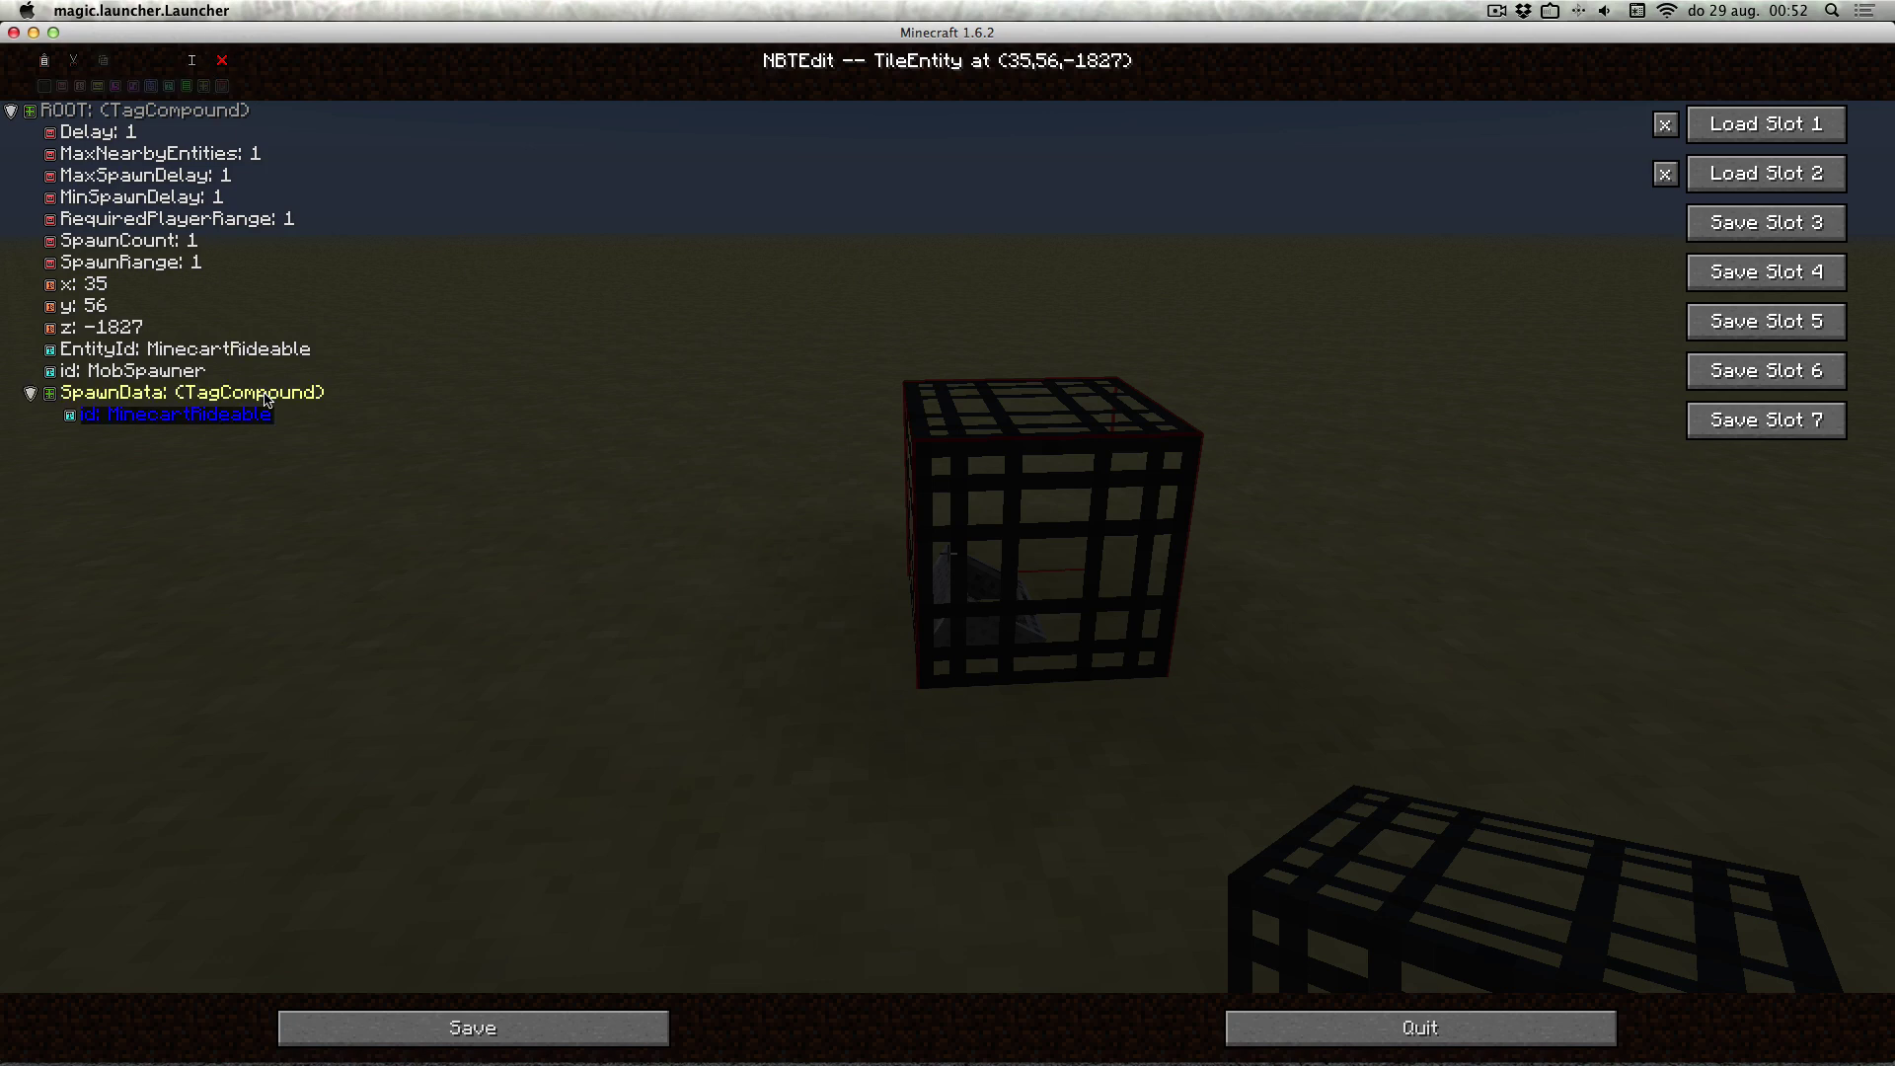
double_click(226, 393)
click(204, 86)
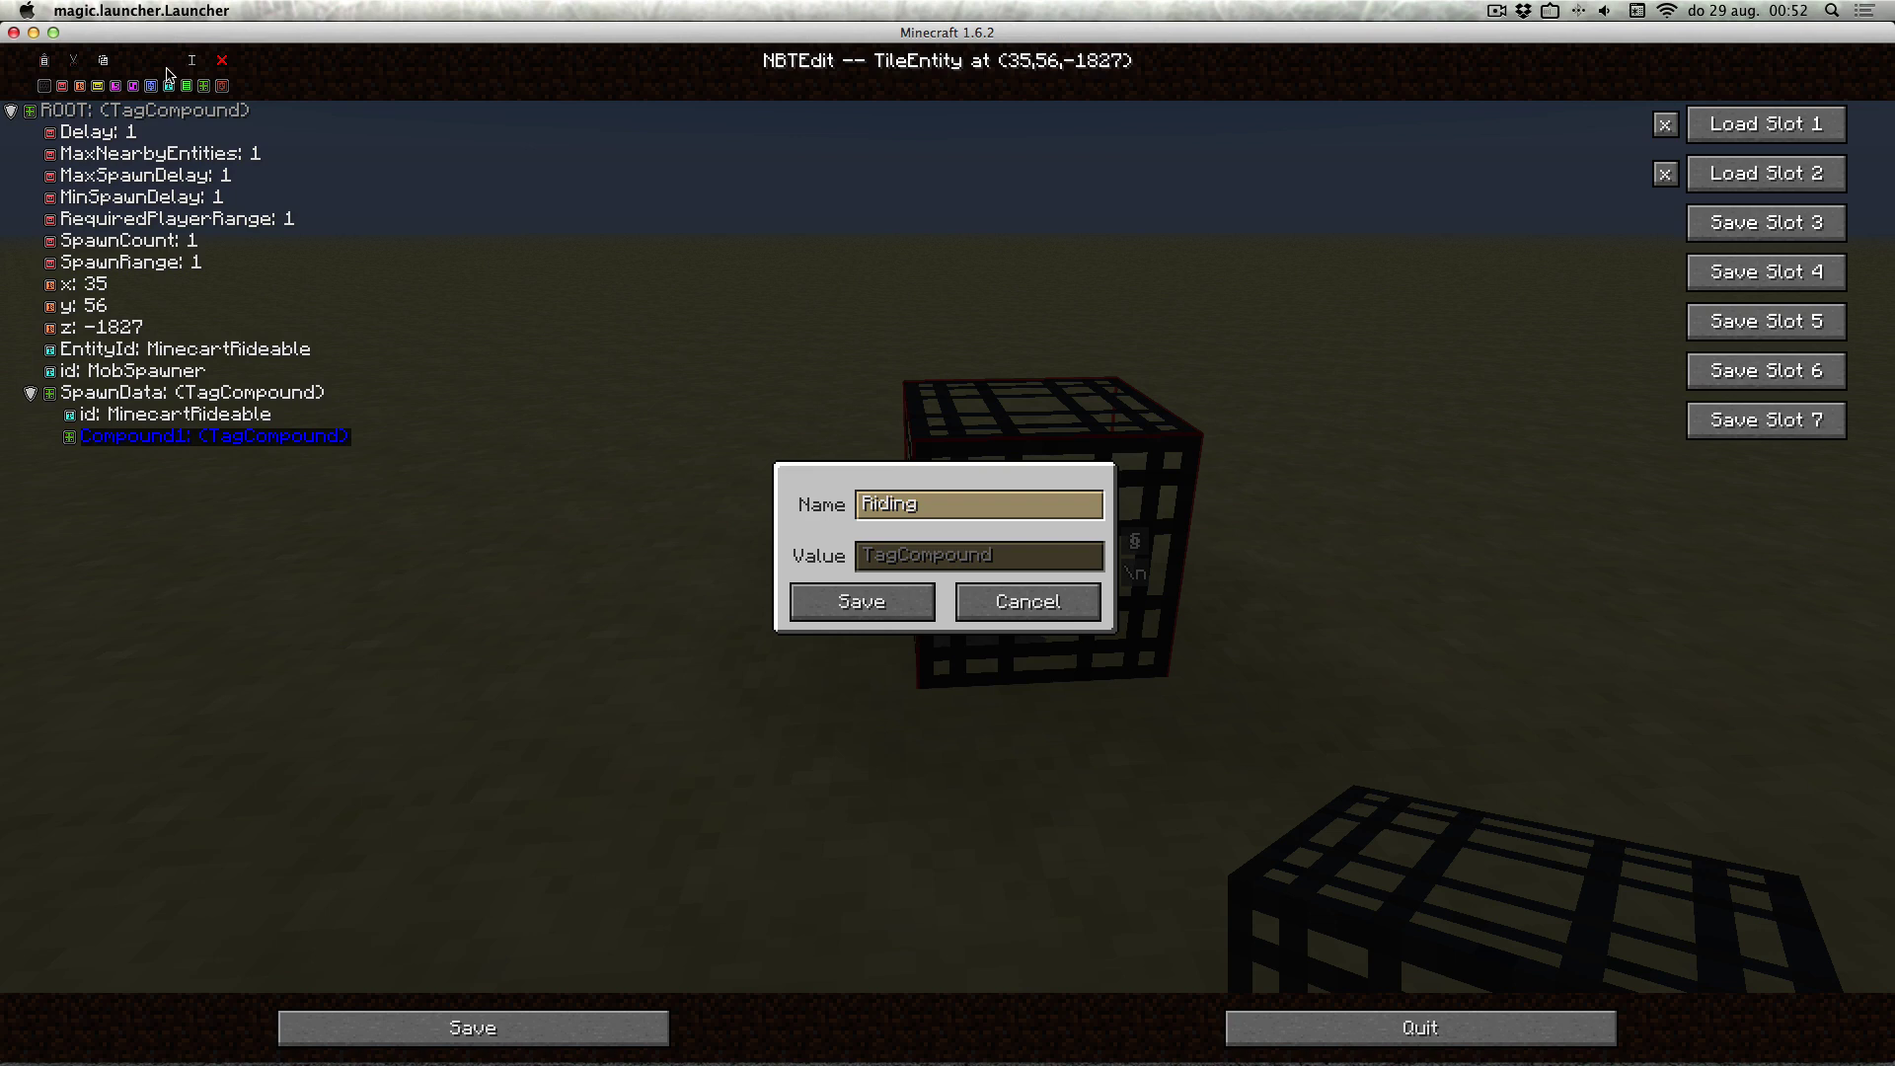
click(861, 602)
Move the MinecartRideable id tag from SpawnData into the Riding compound and save the spawner's changes.
click(136, 416)
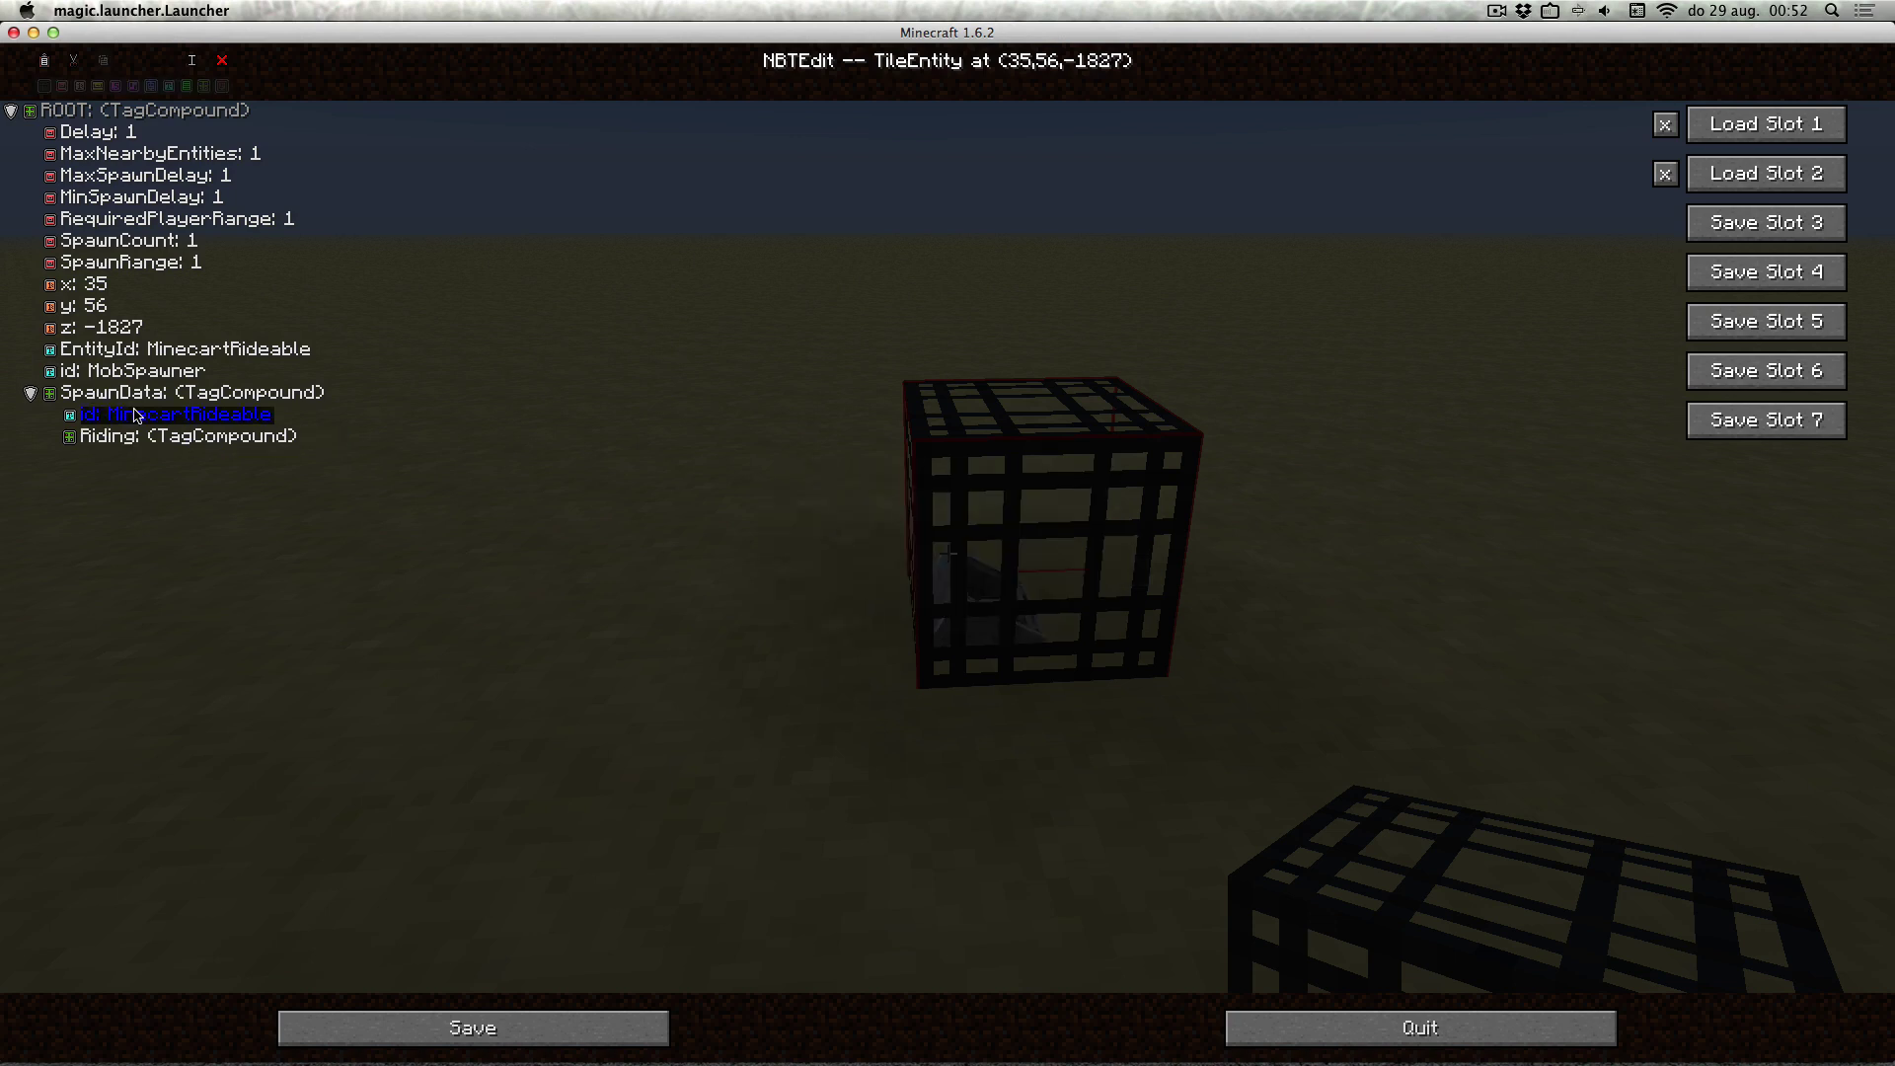
key(super+x)
click(134, 409)
key(super+v)
click(215, 394)
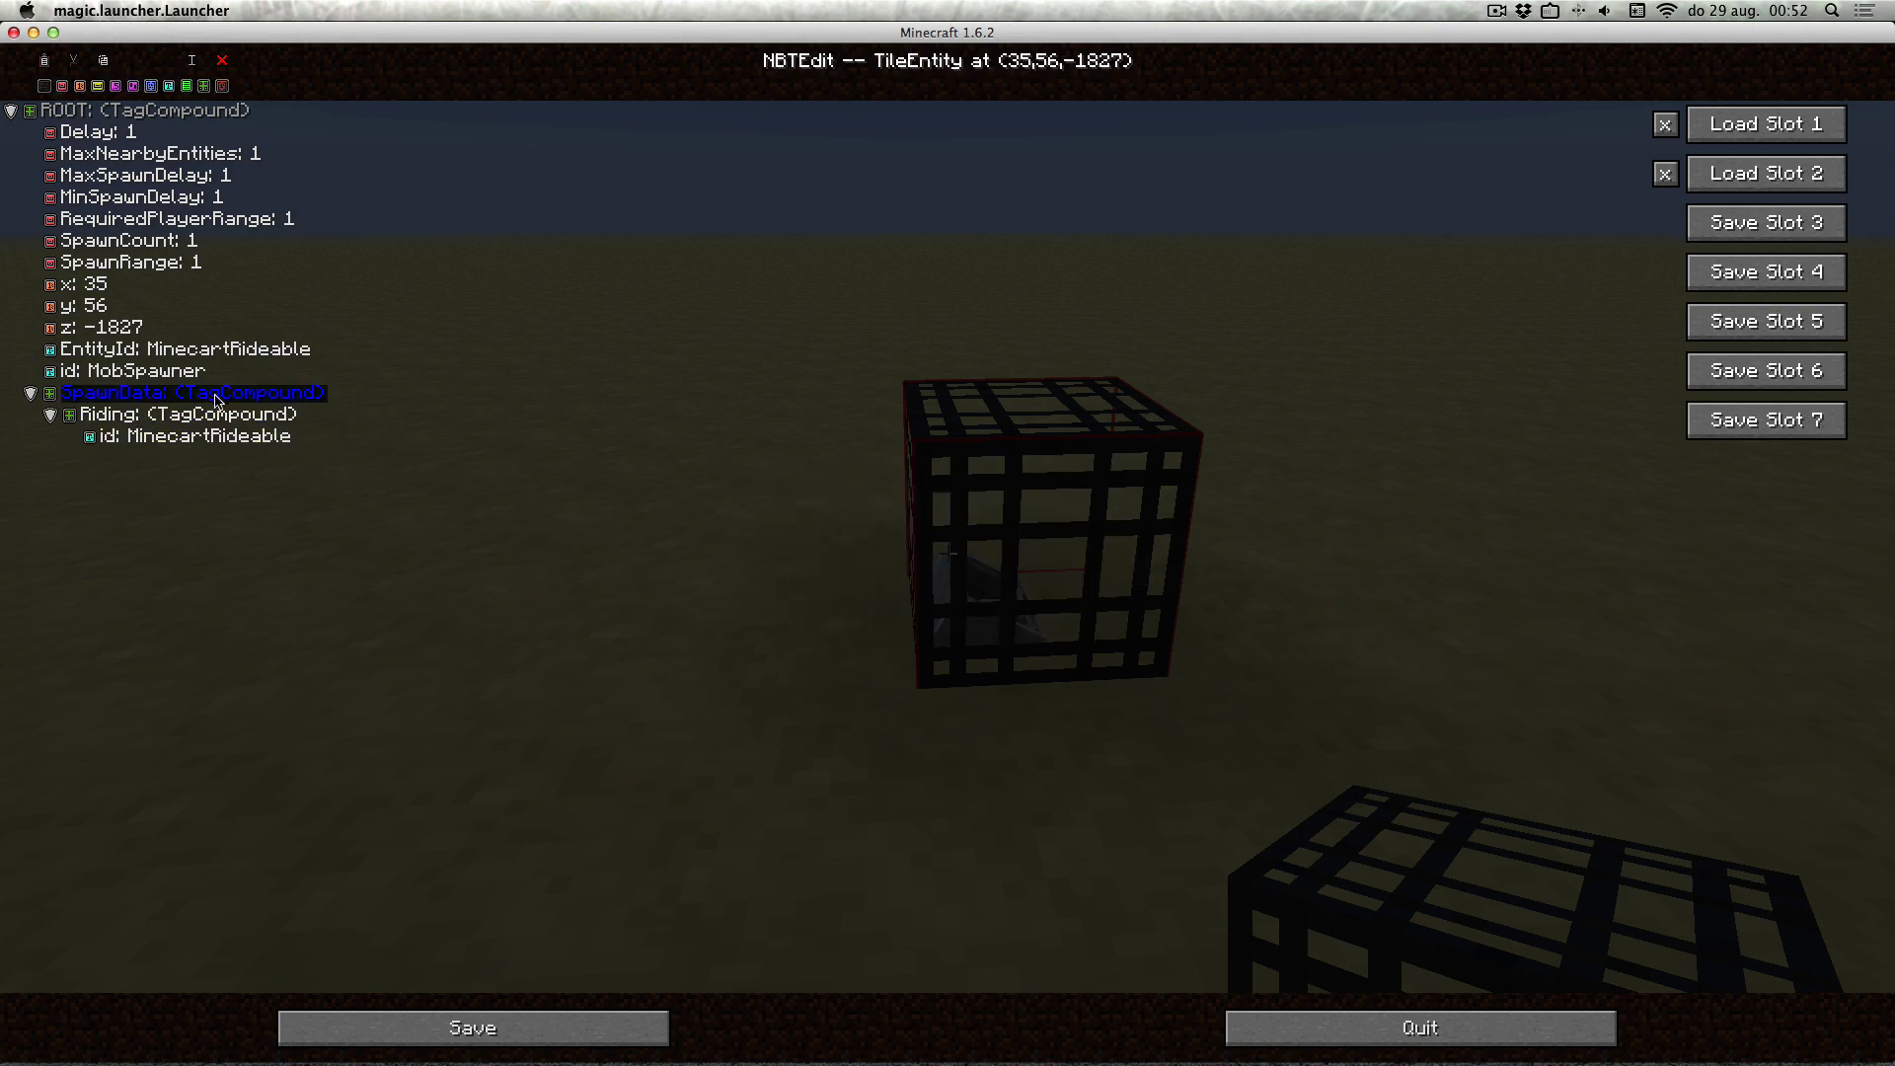
click(303, 455)
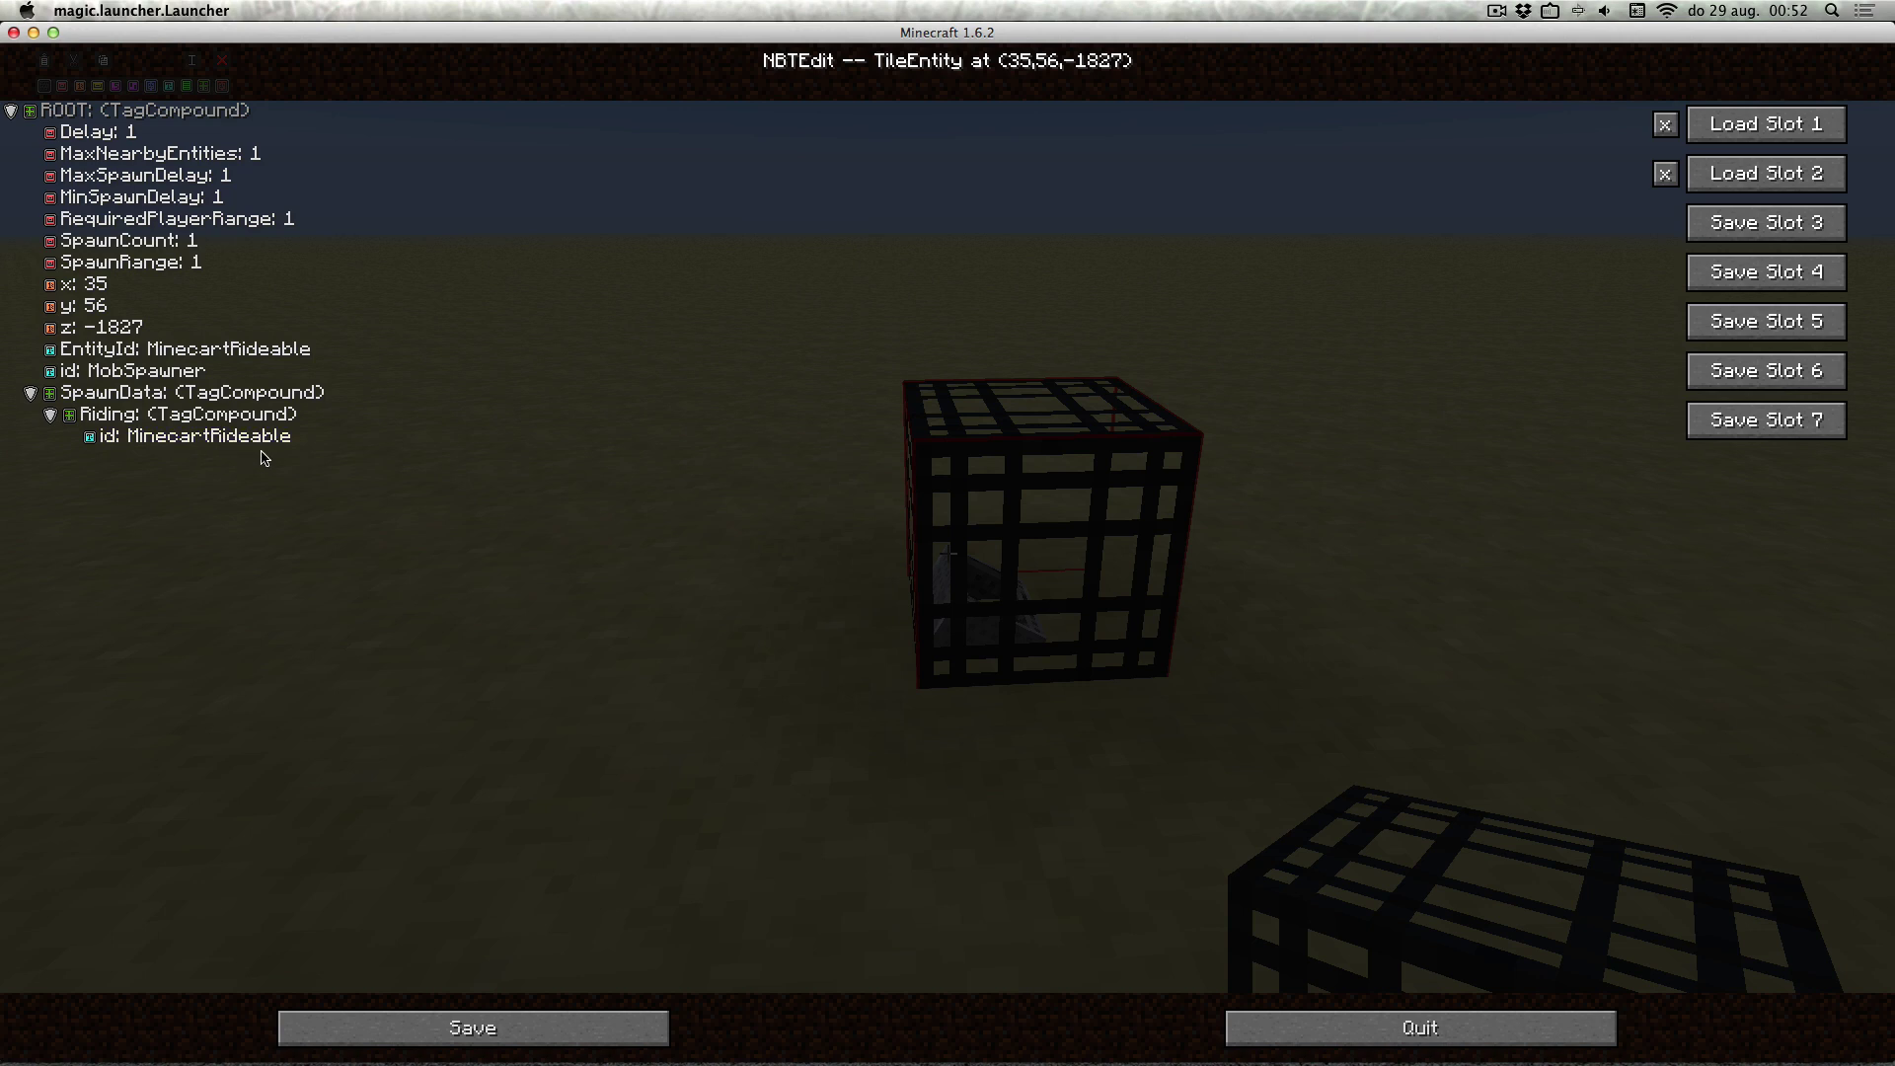
click(529, 1043)
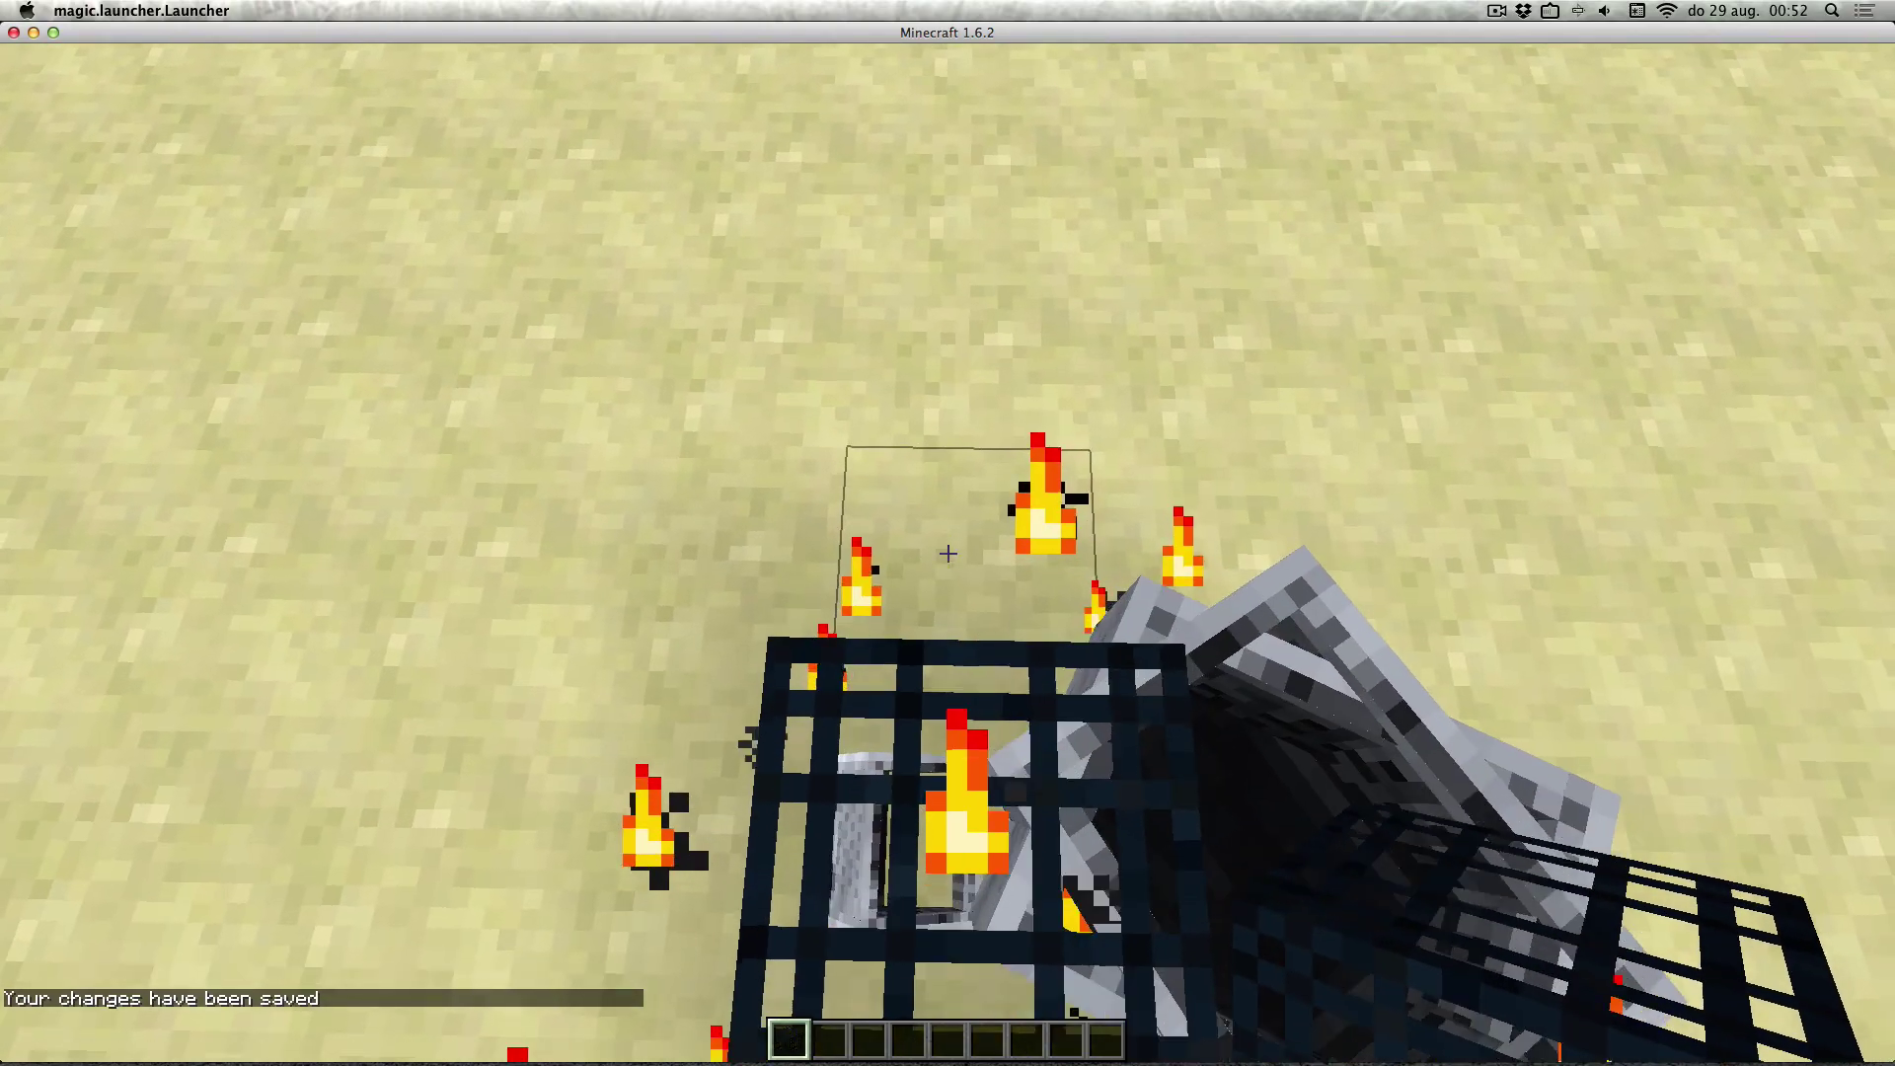
Break the spawner beside the spawned minecarts and leave the world for the title screen.
key(s)
key(w)
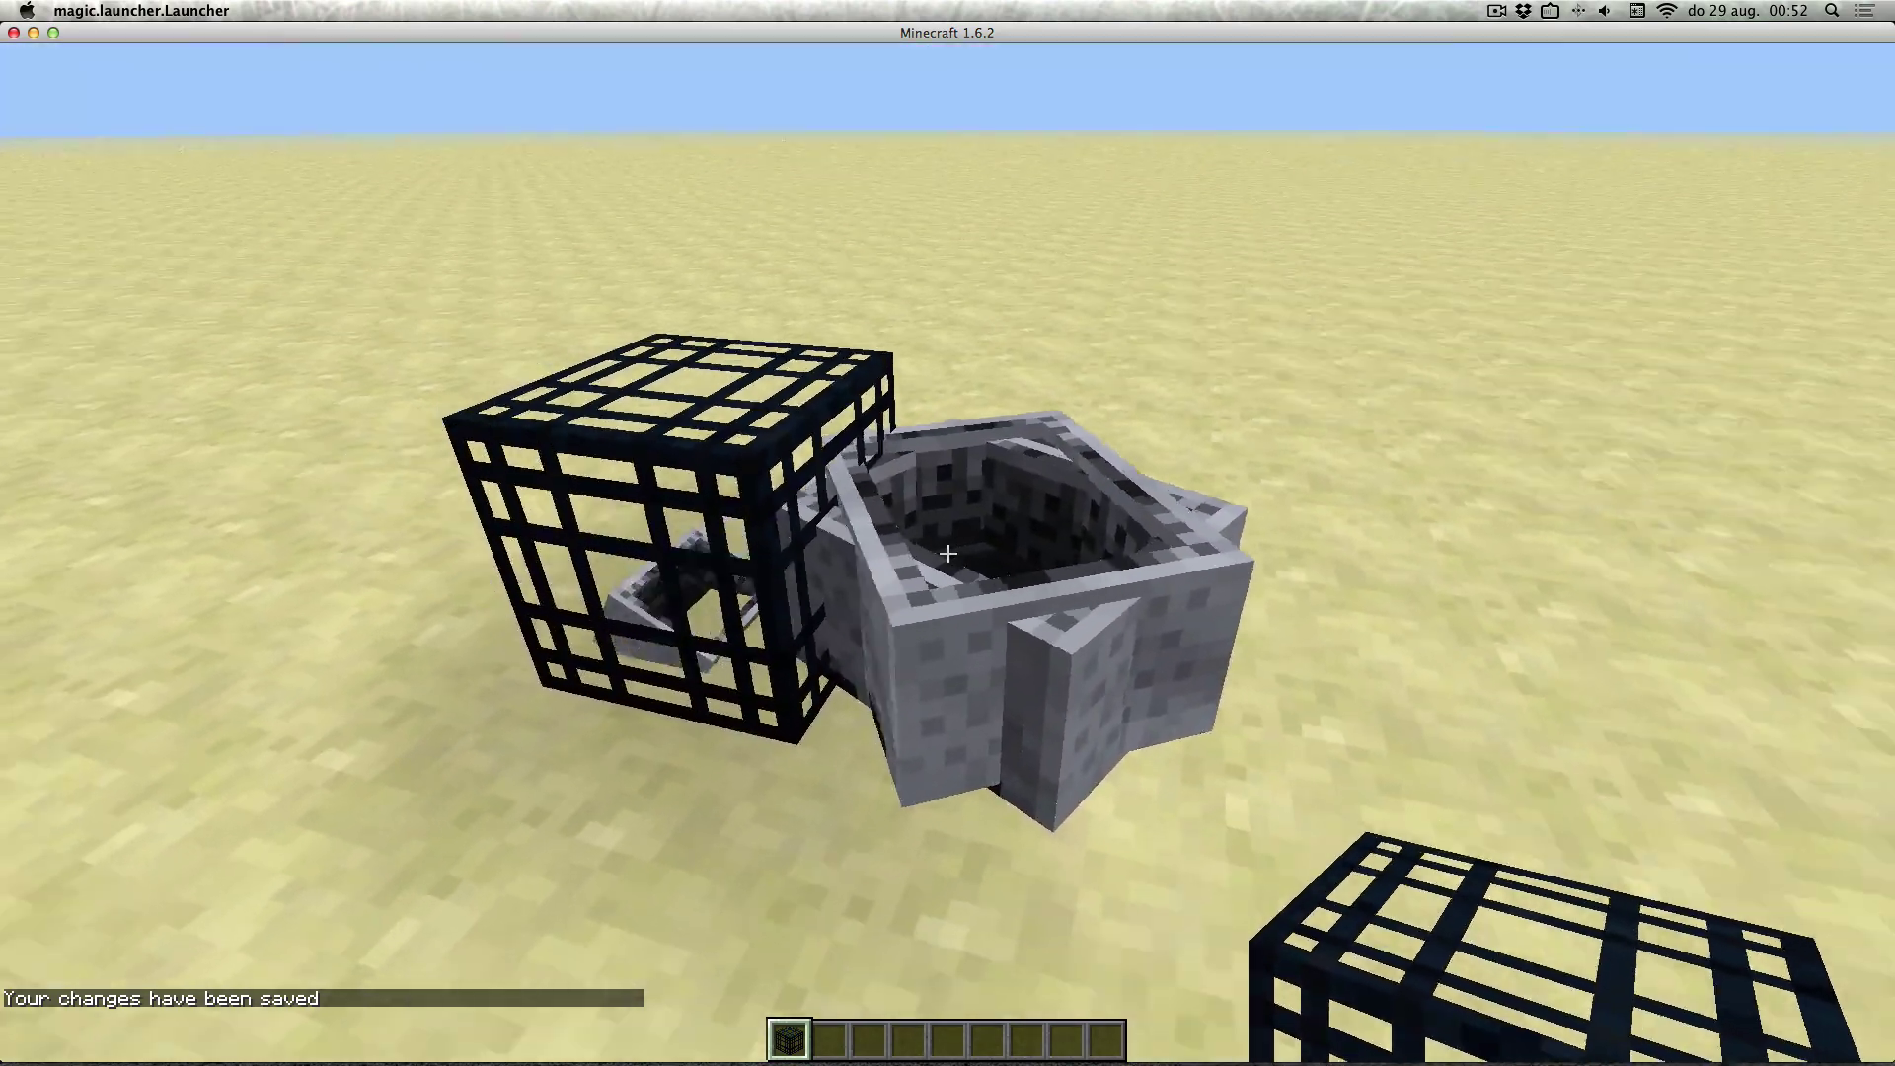
click(948, 554)
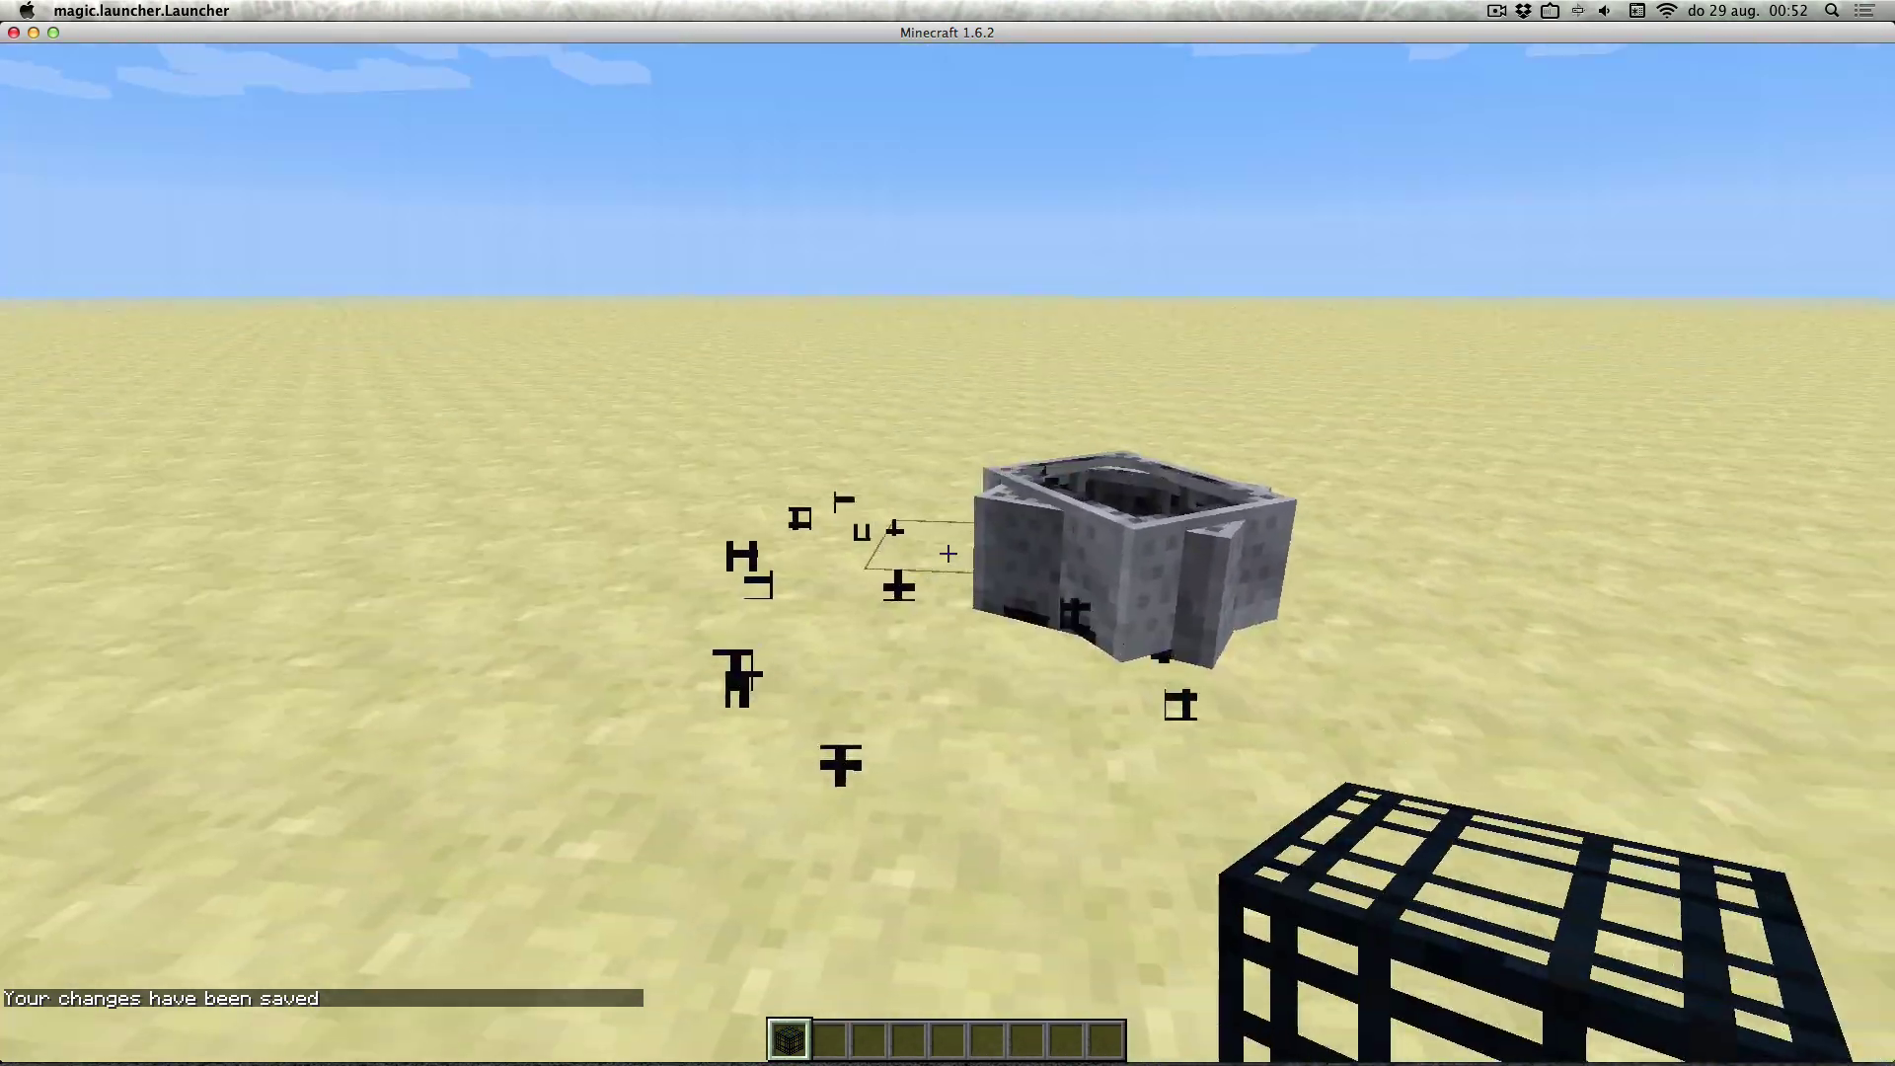
key(Escape)
click(943, 523)
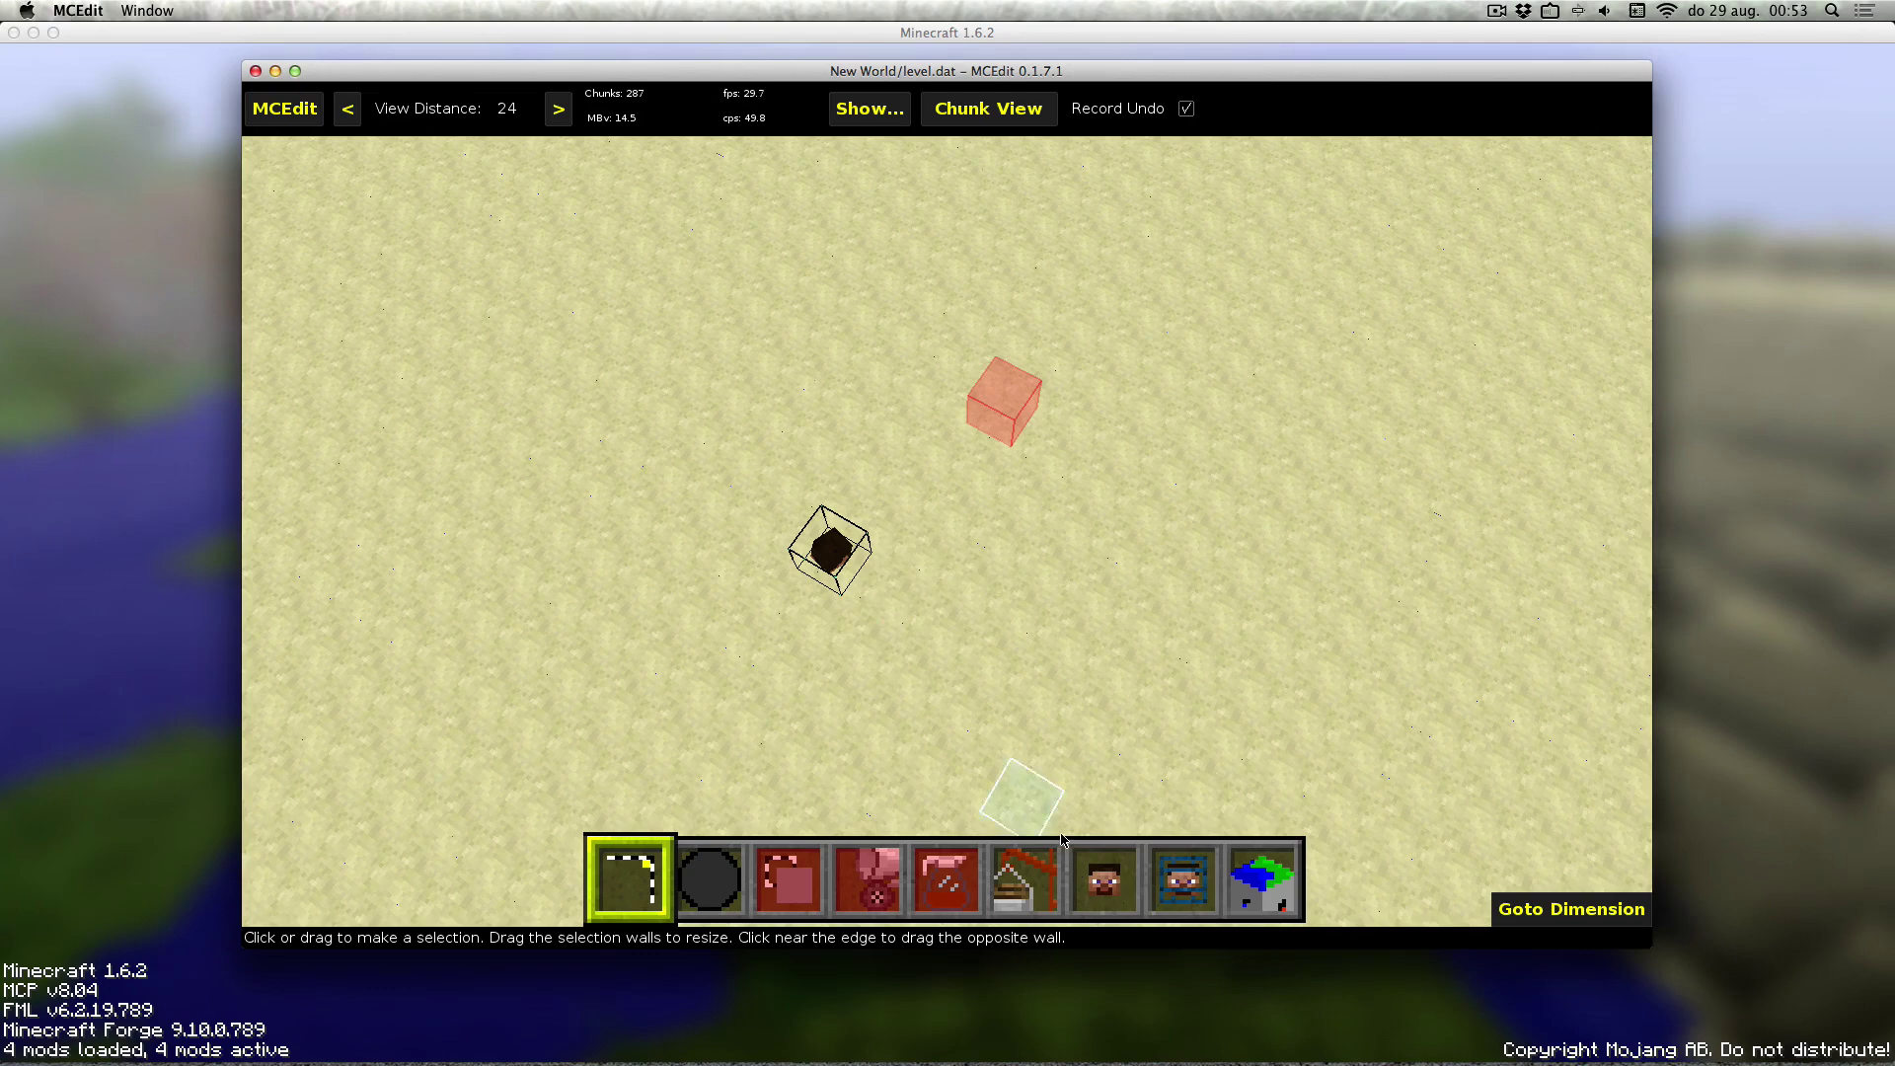
In MCEdit, select the single chunk containing the minecart with the chunk tool and prune the world to it.
click(1262, 878)
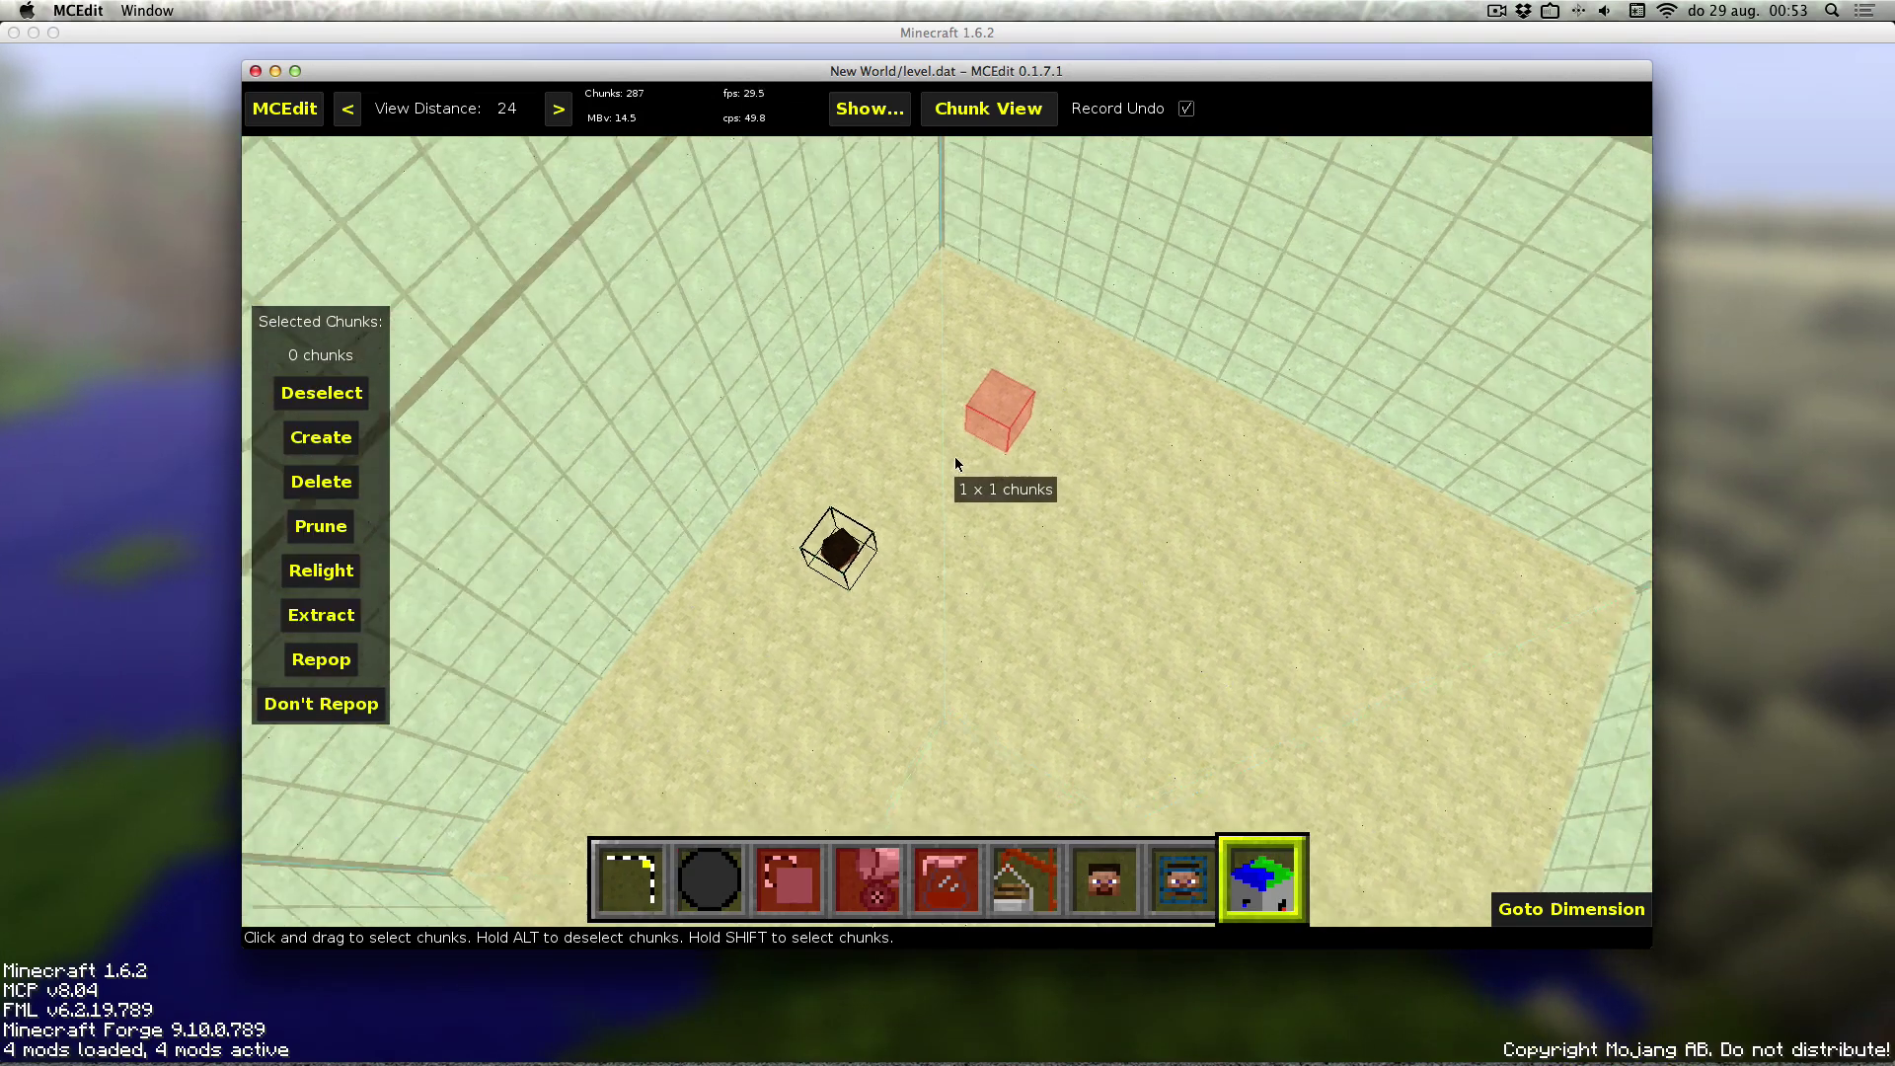
click(956, 459)
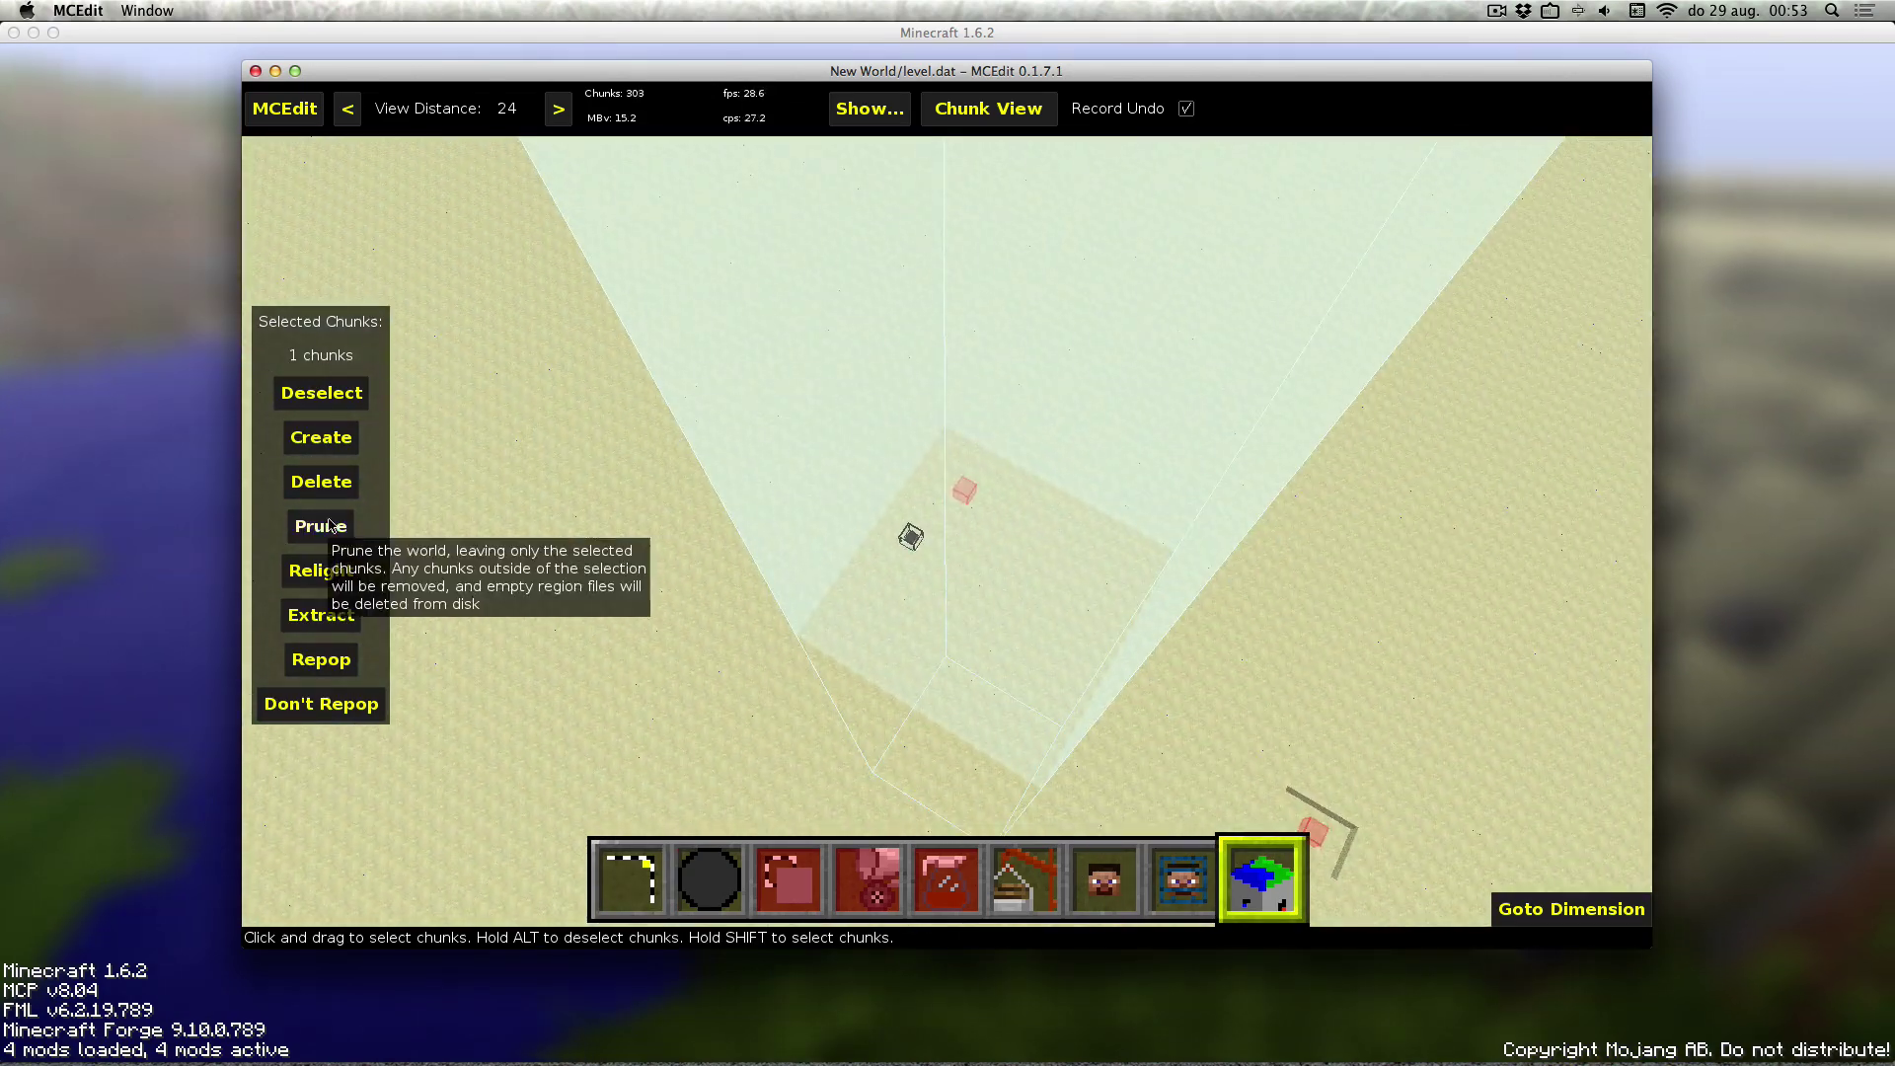
click(330, 524)
click(1053, 546)
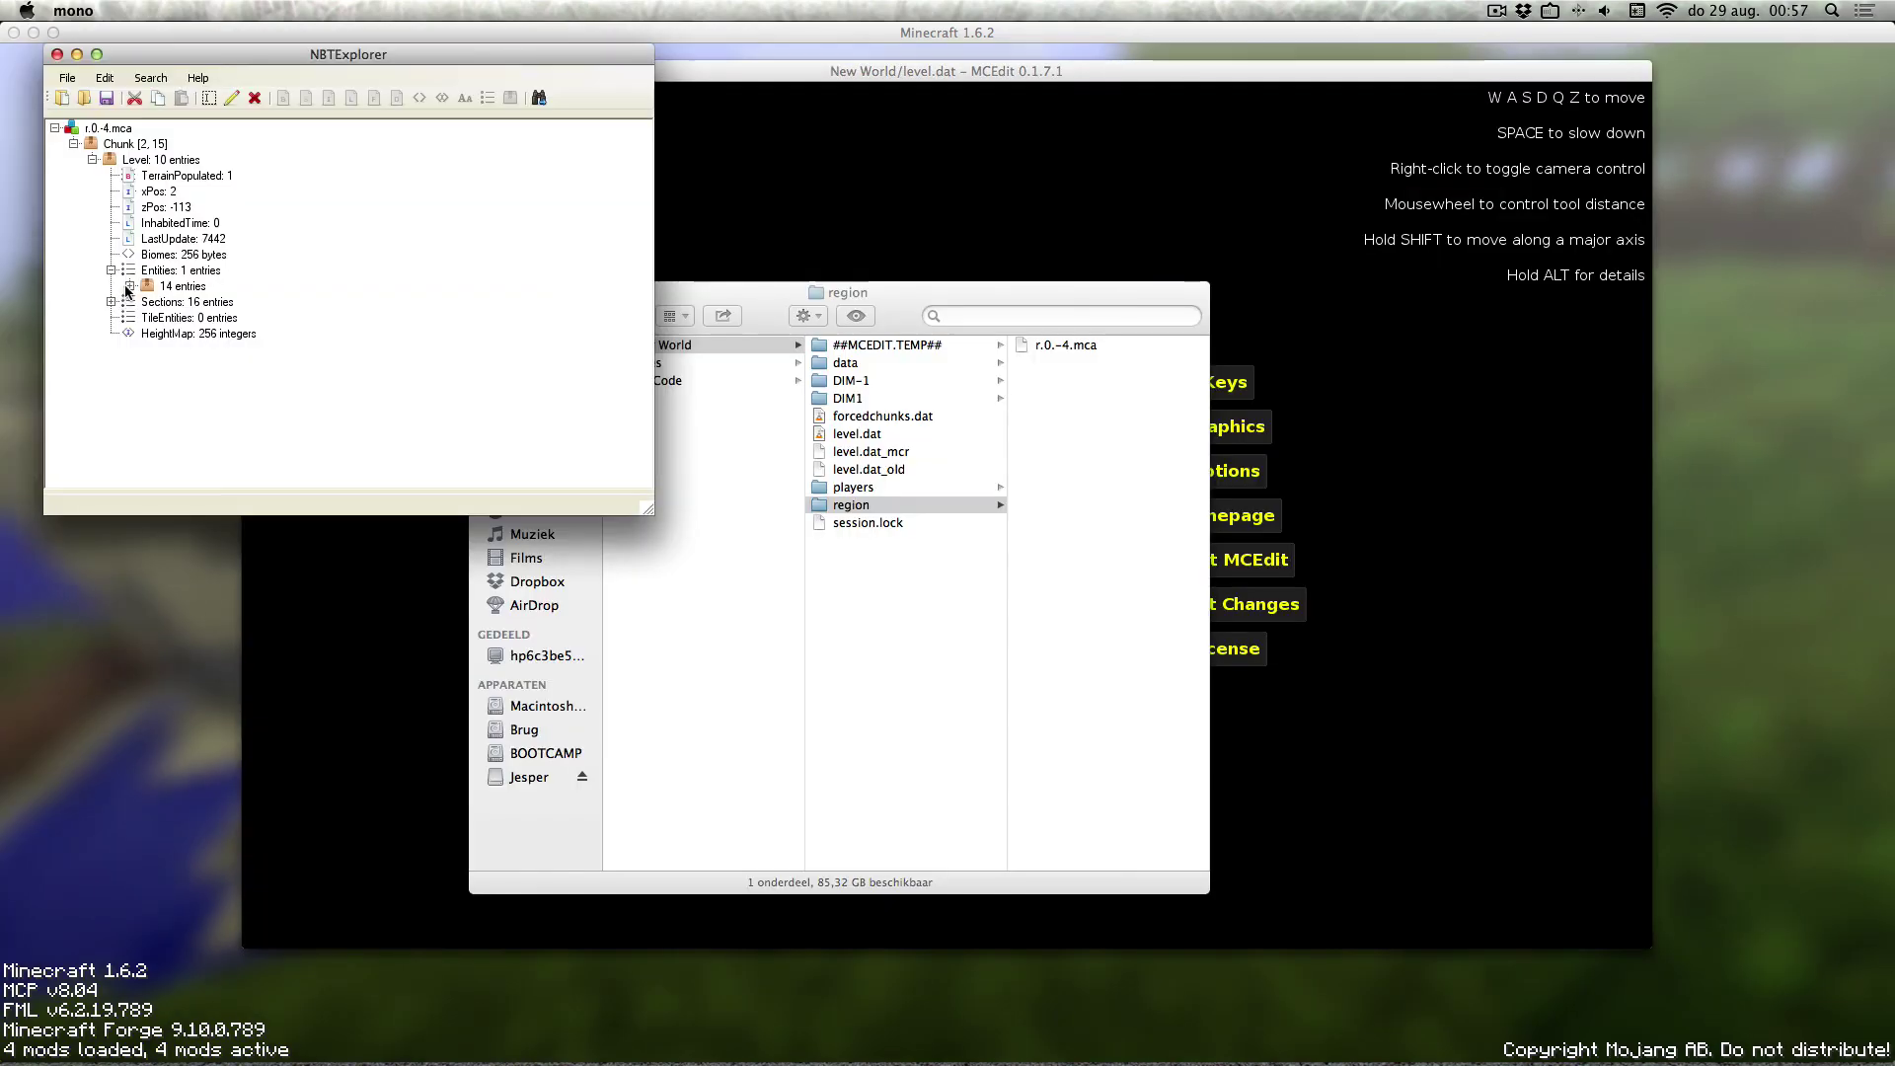
In NBTExplorer, expand the minecart entity and examine its Pos values and those of its Riding entity.
click(130, 285)
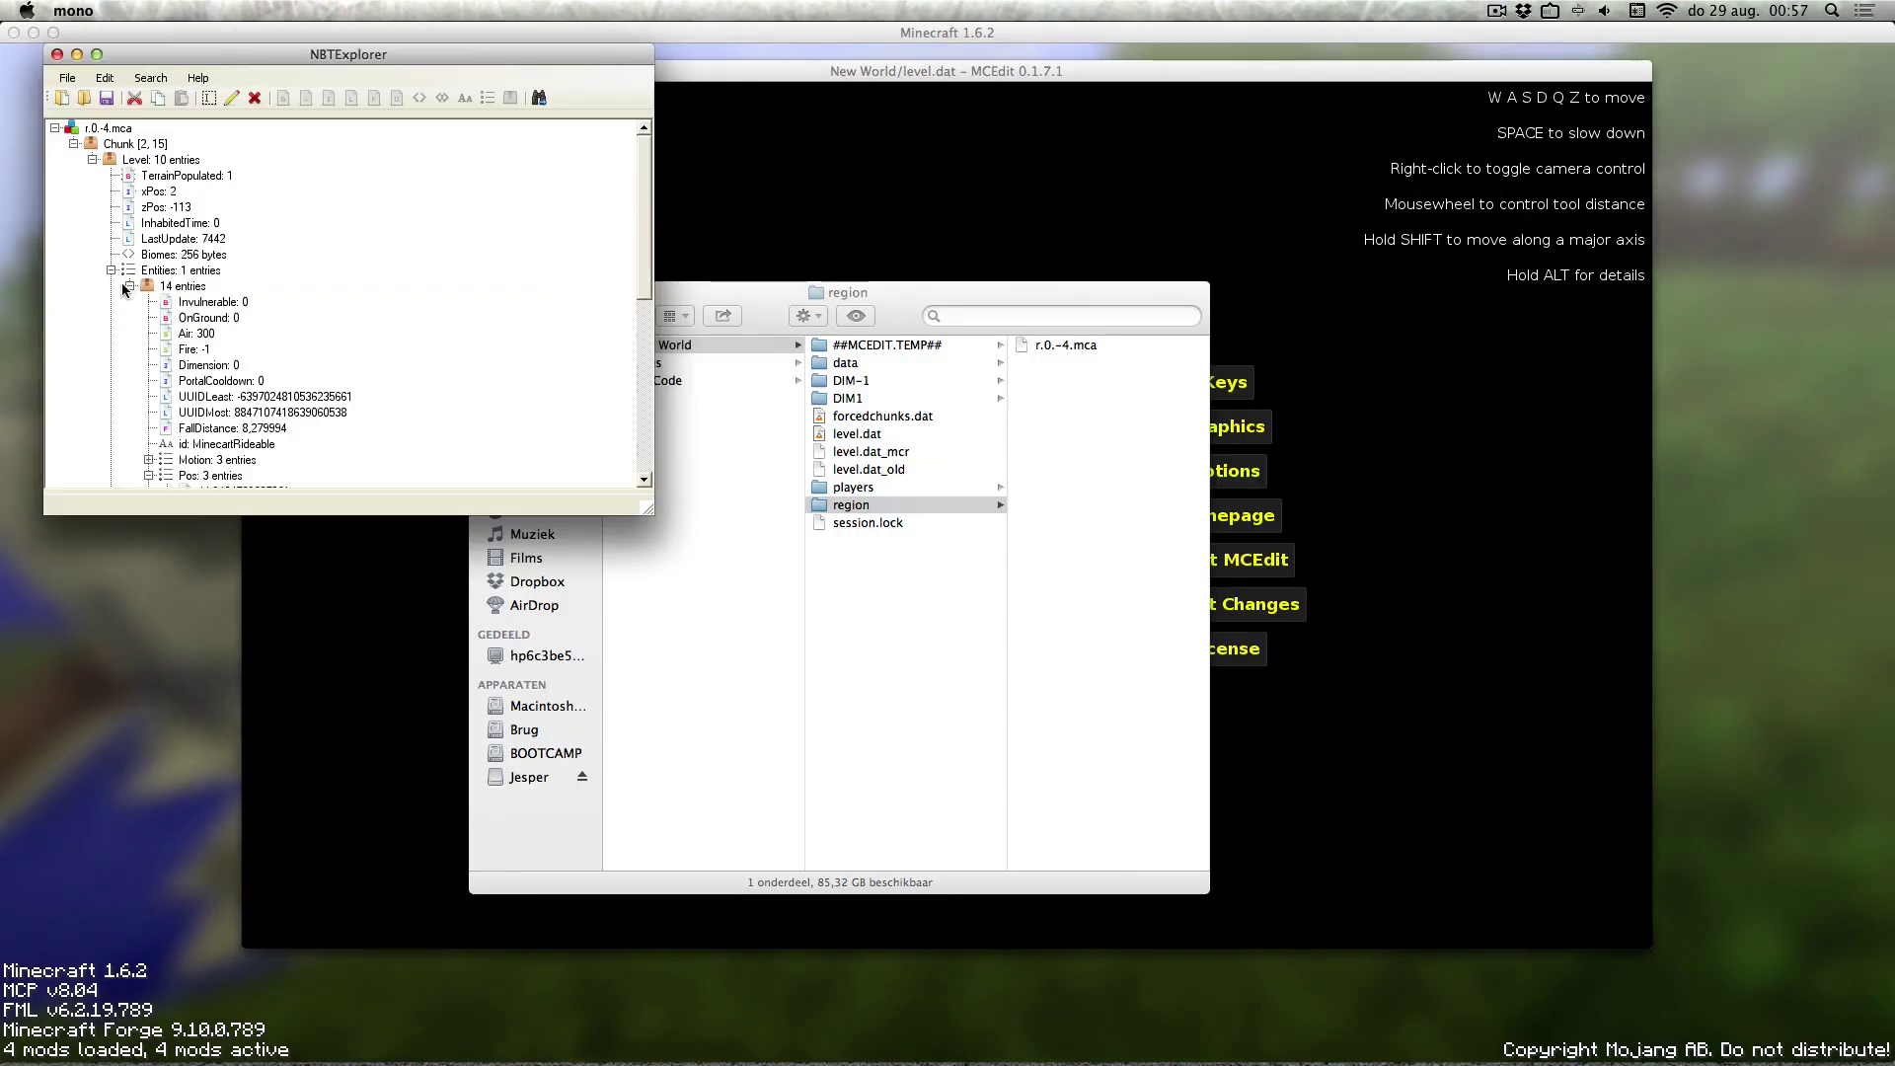
scroll(133, 376, down, 2)
click(148, 380)
double_click(243, 396)
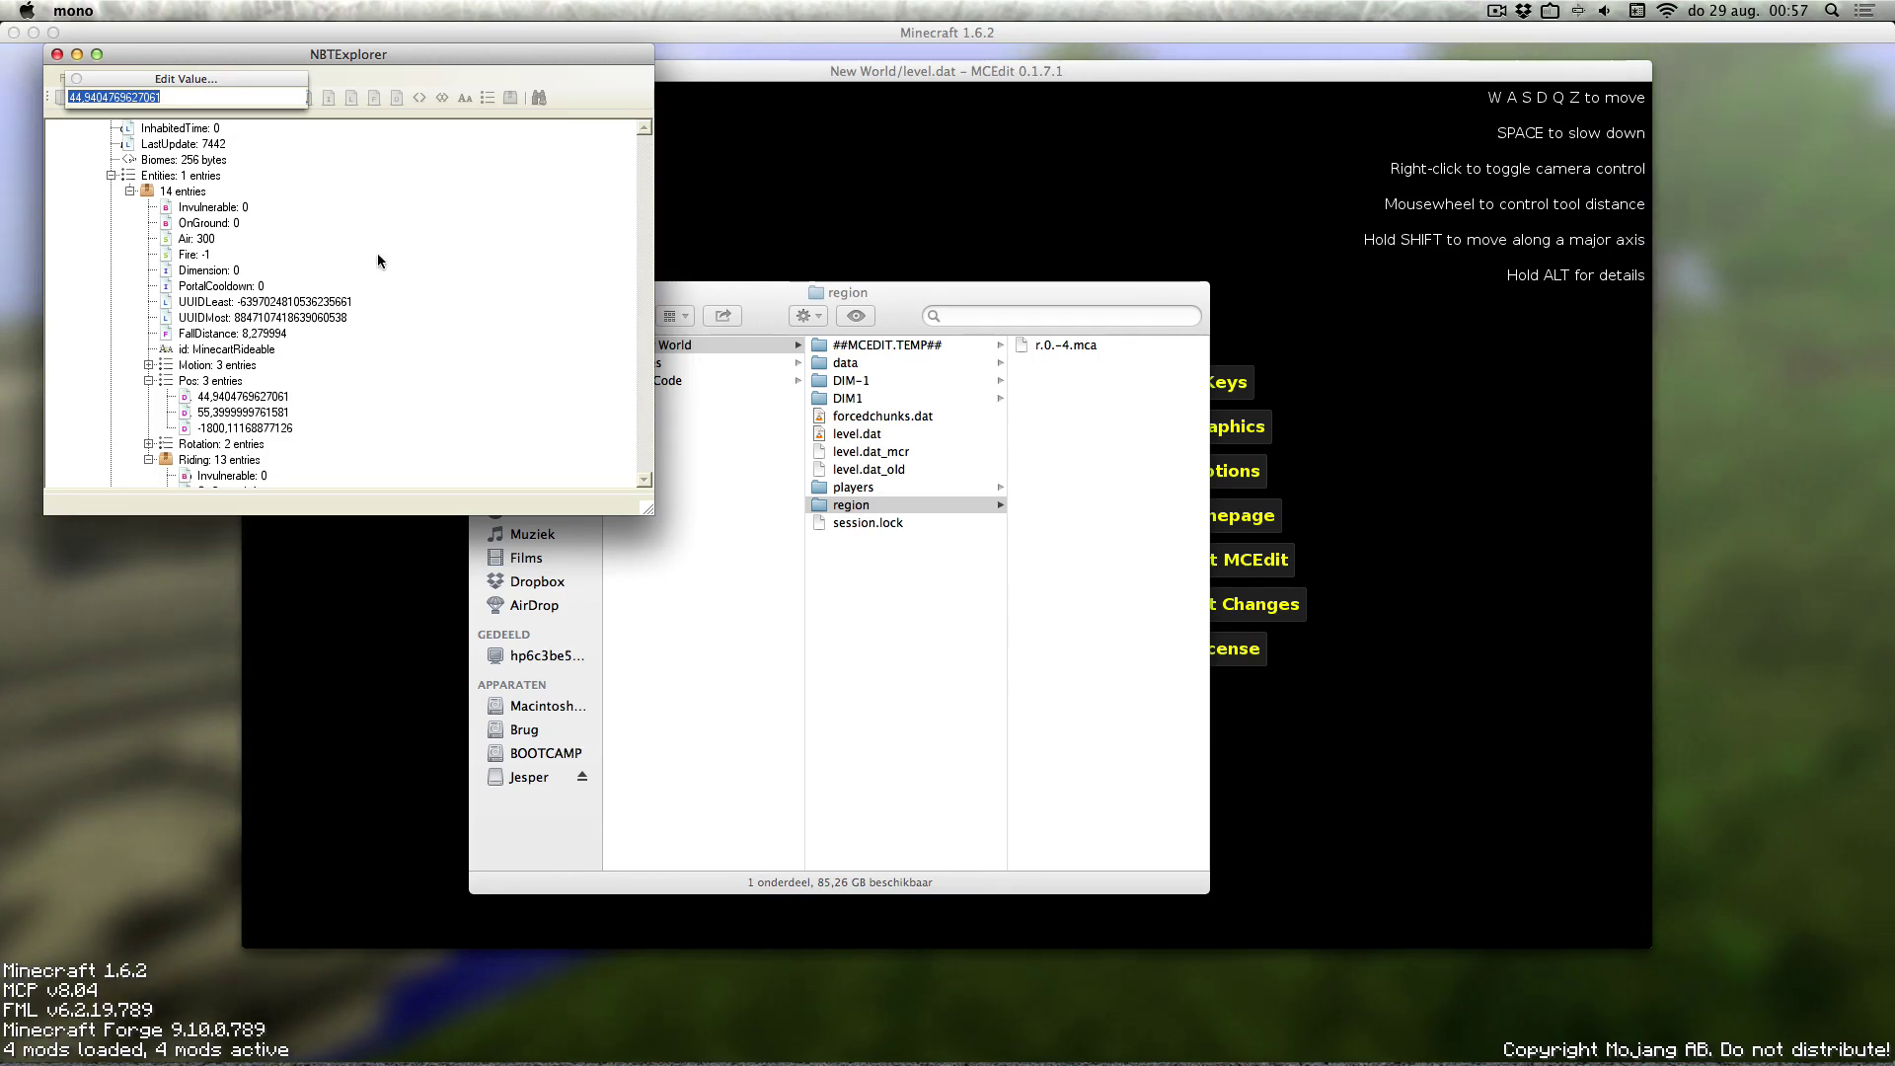
key(Return)
scroll(225, 307, down, 6)
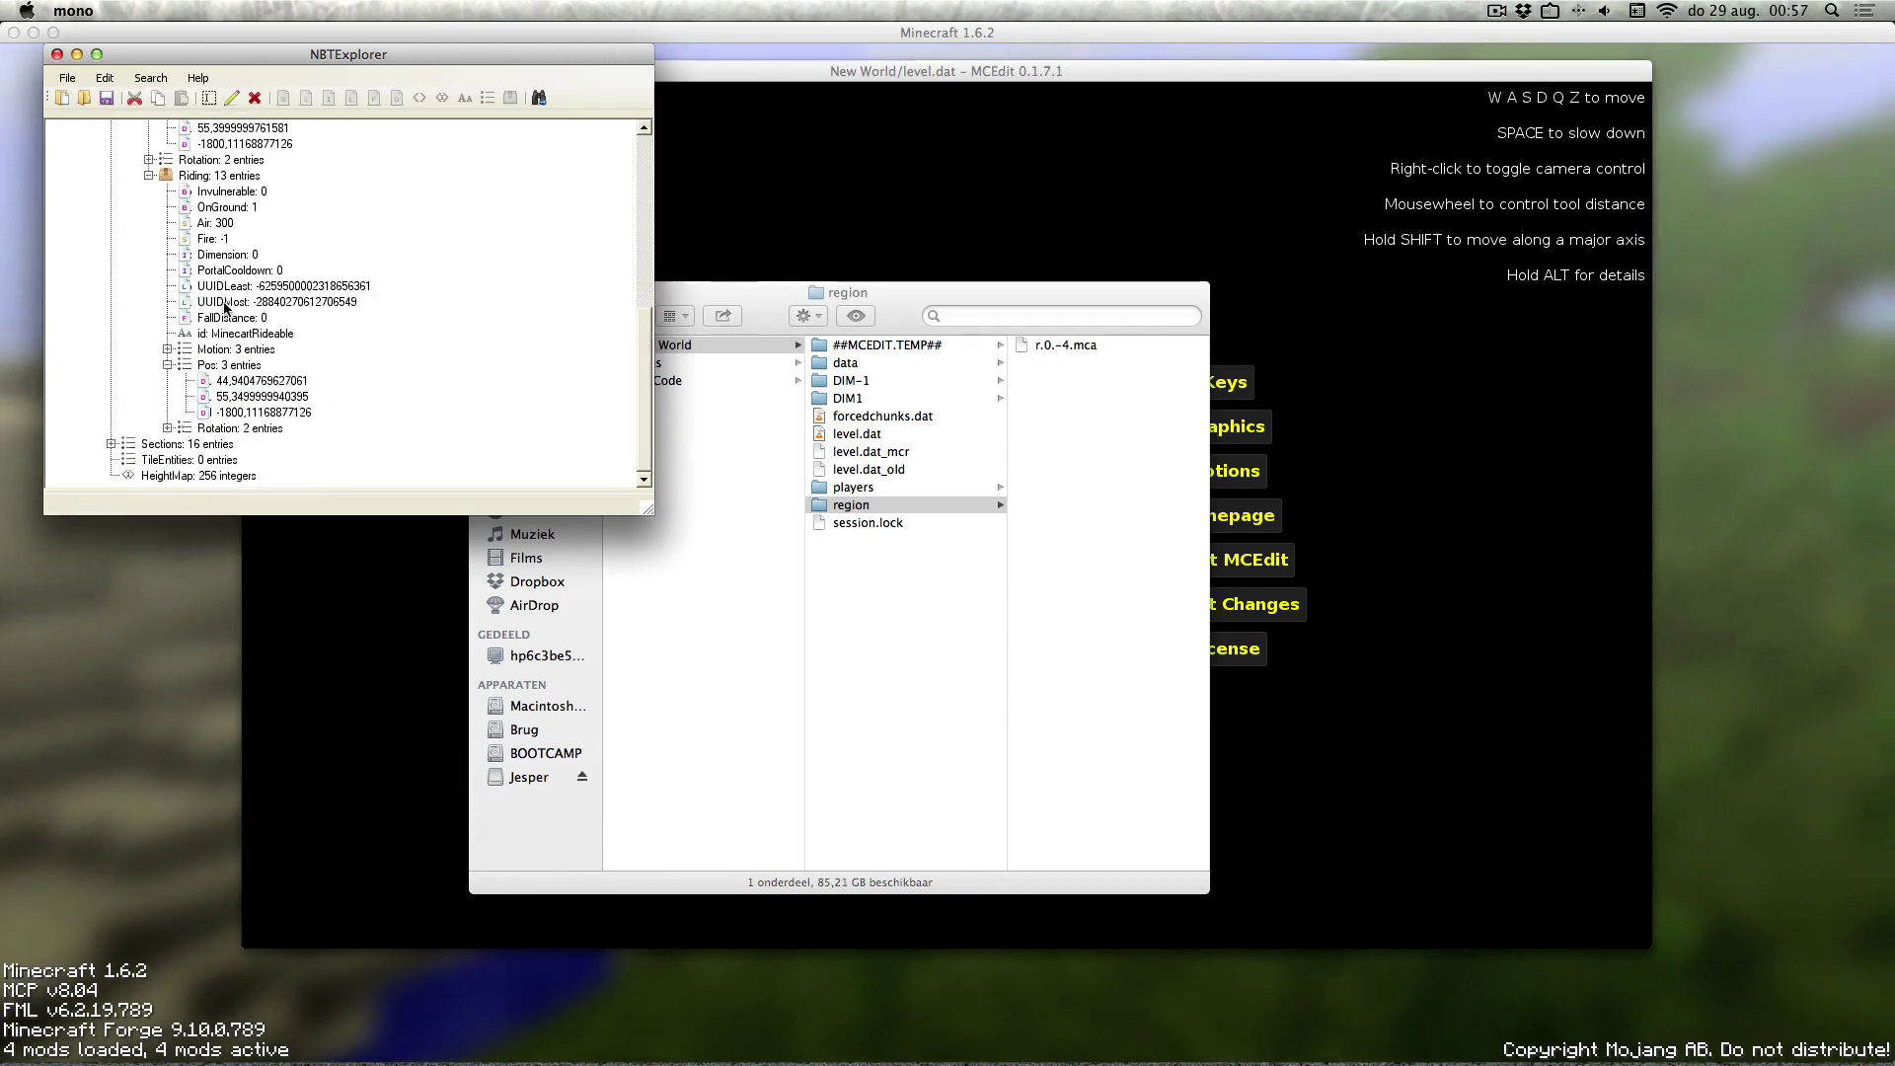
click(149, 175)
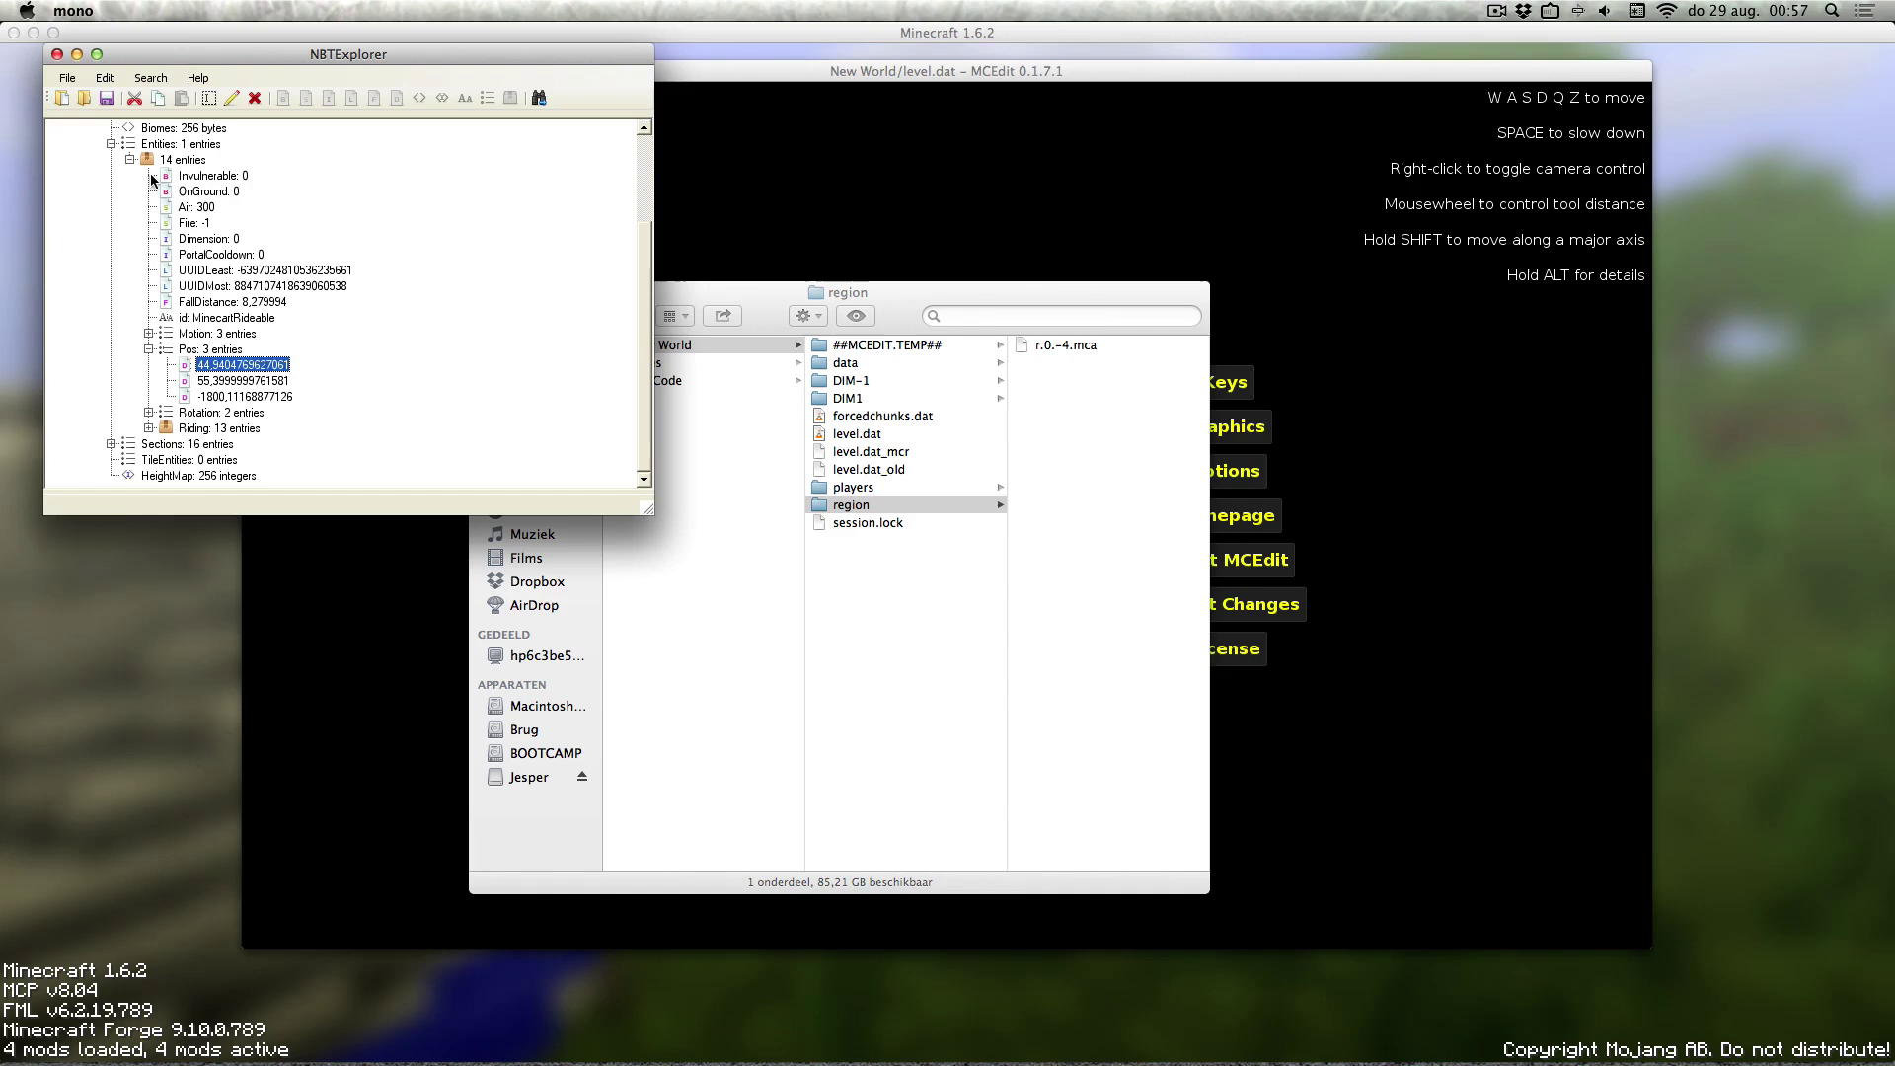
click(149, 427)
scroll(207, 395, down, 5)
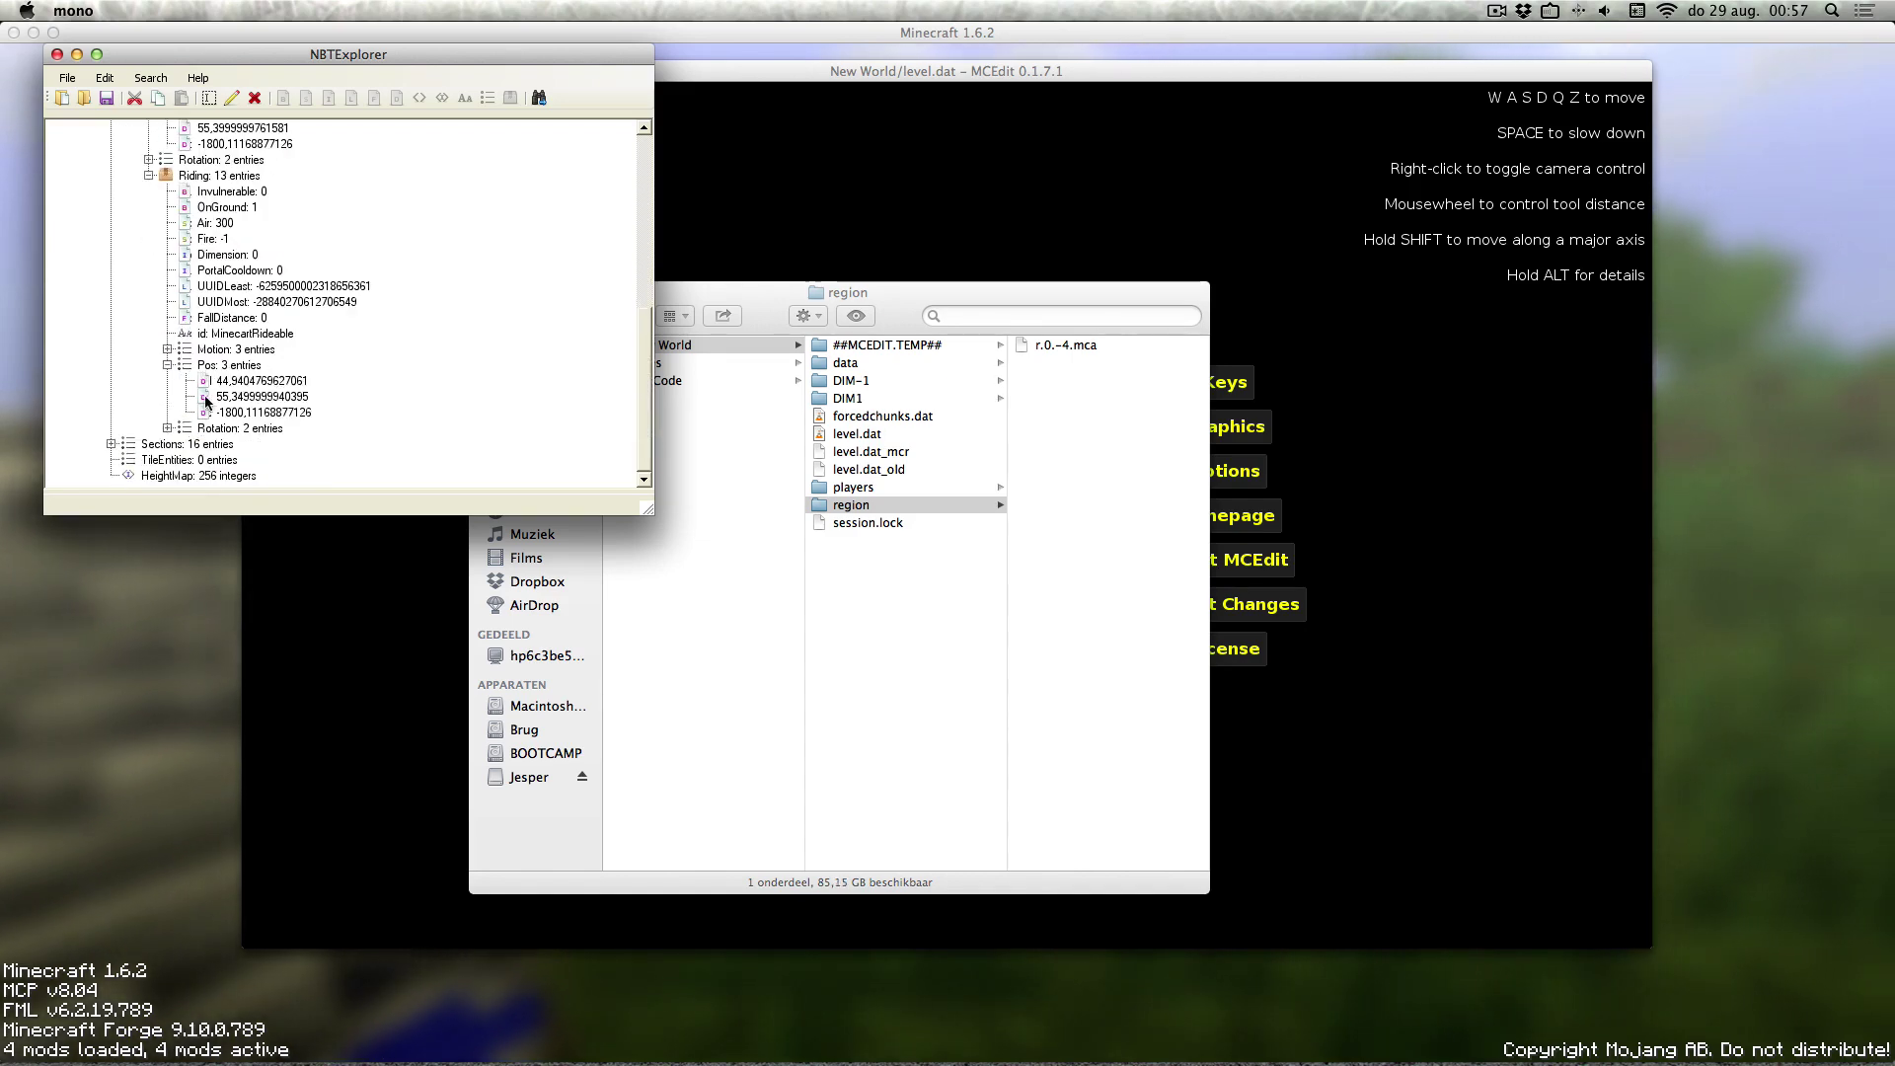
double_click(247, 381)
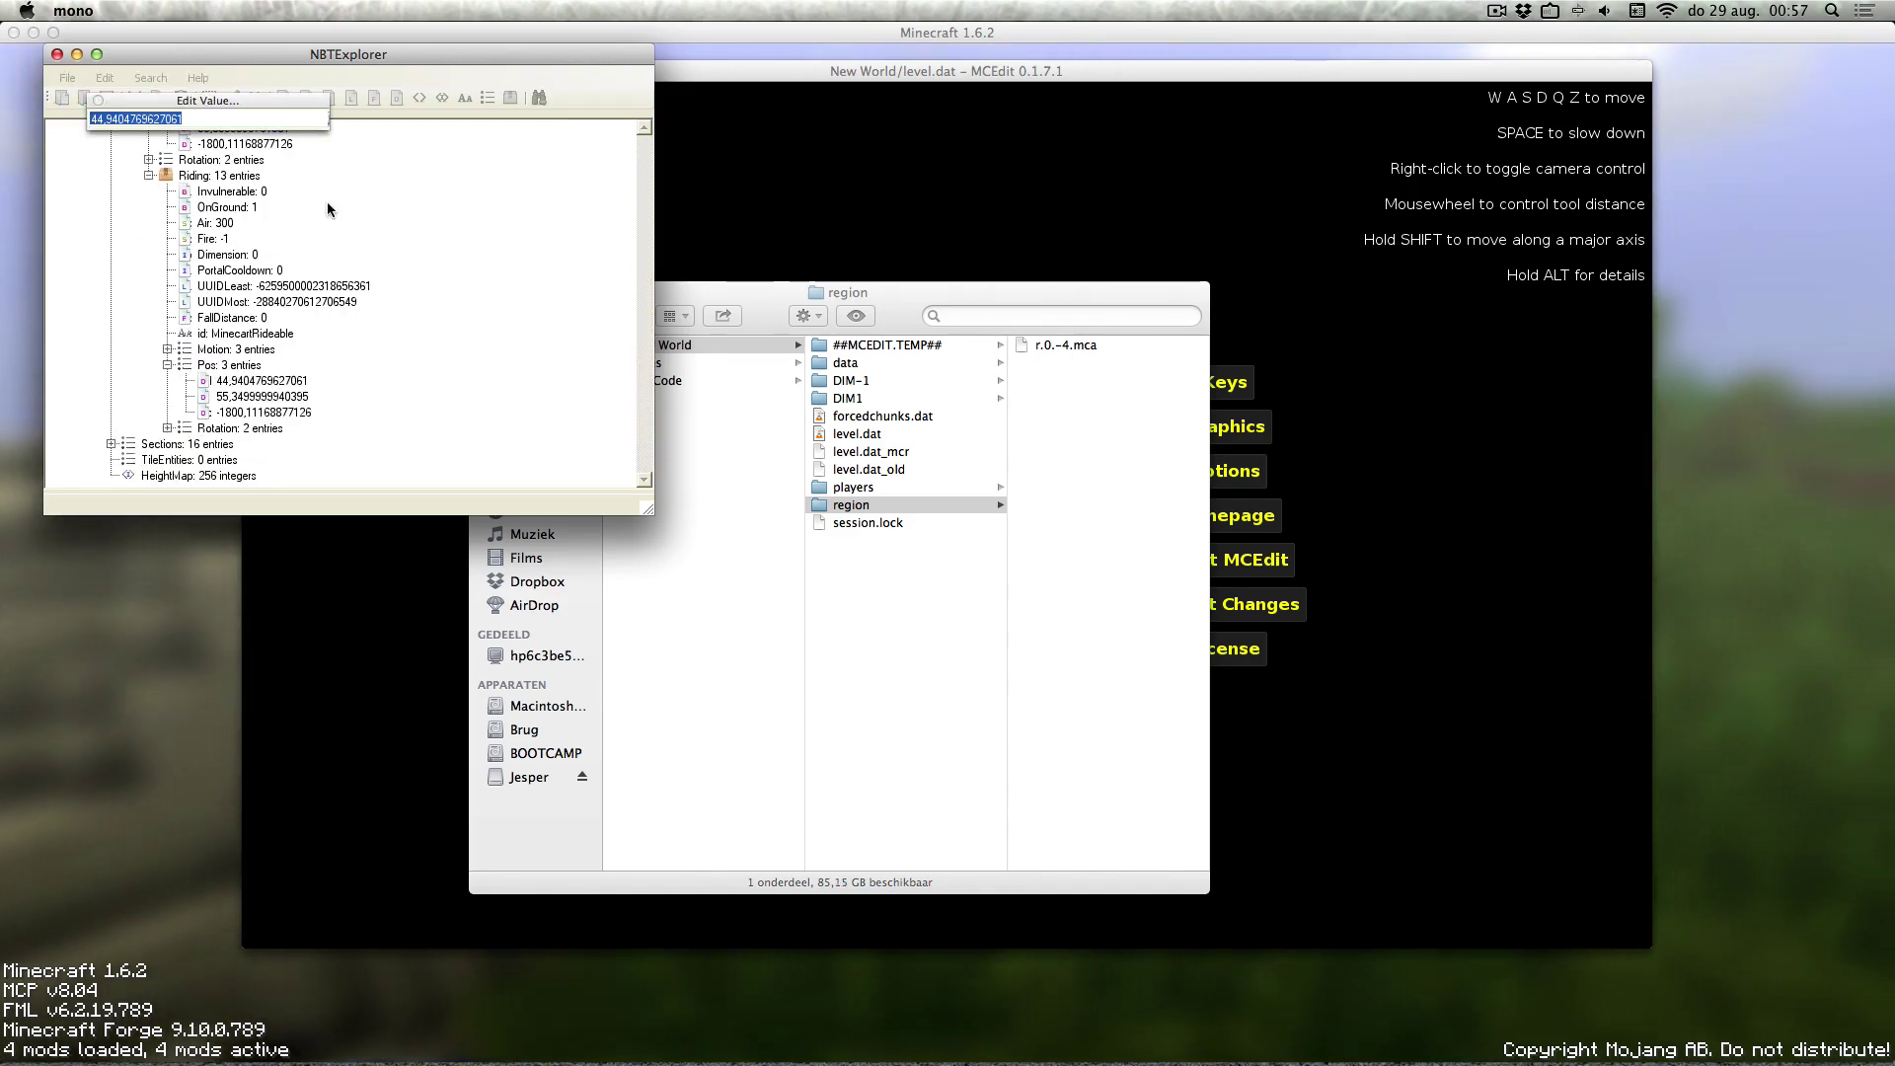
text(10000000)
key(Return)
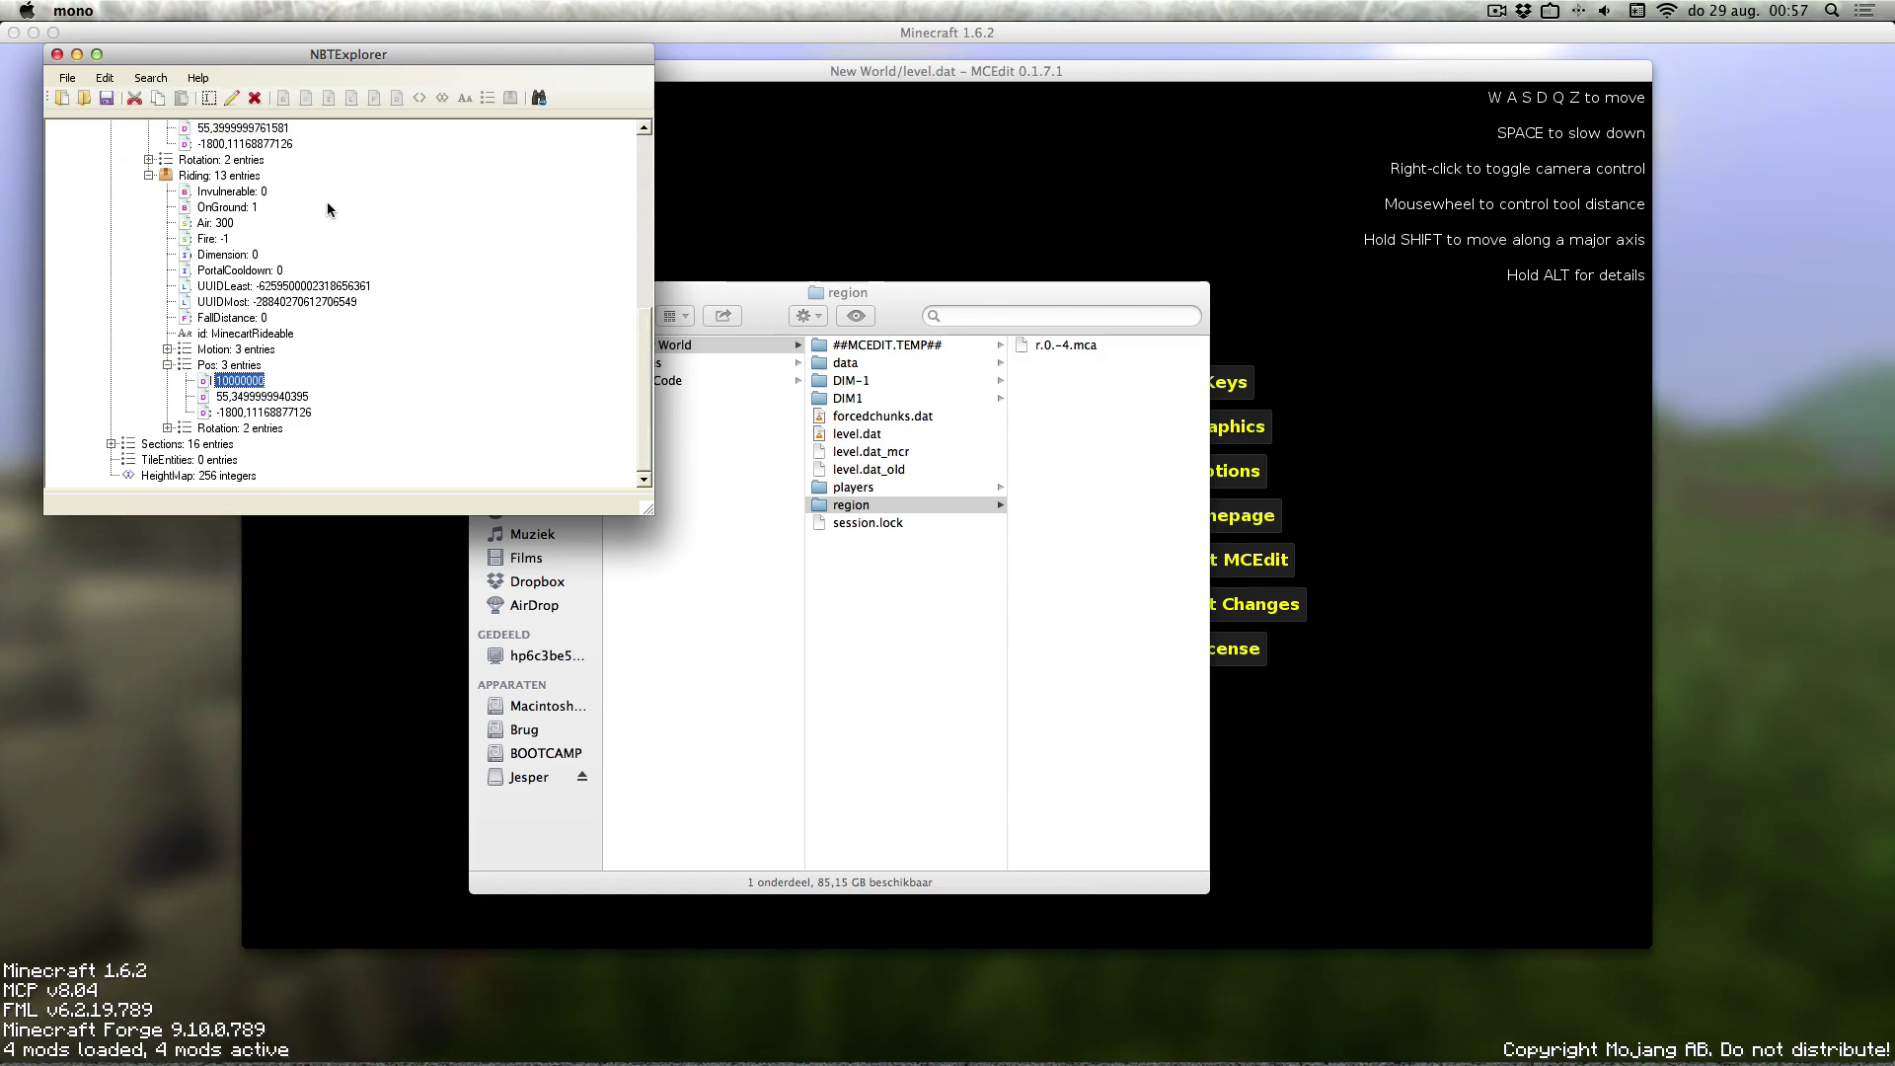
double_click(253, 413)
text(1)
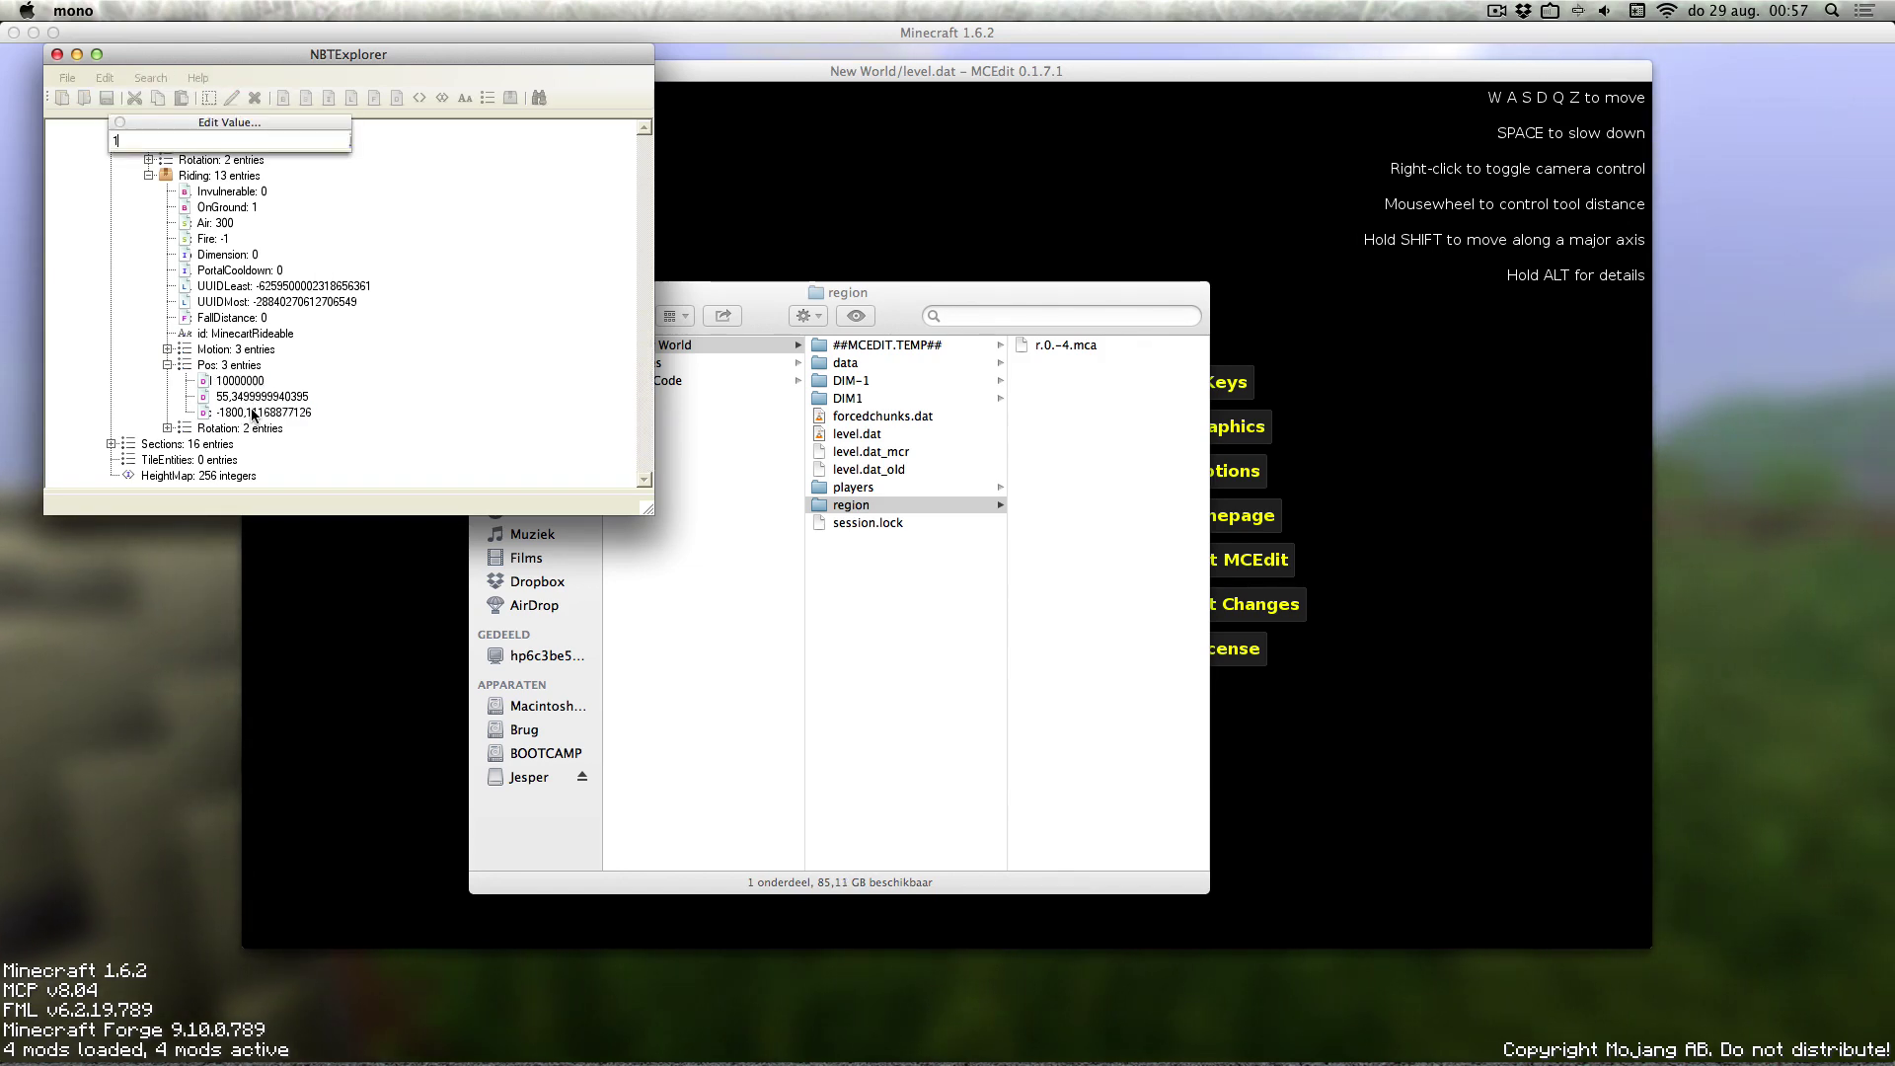
text(000000000)
key(Return)
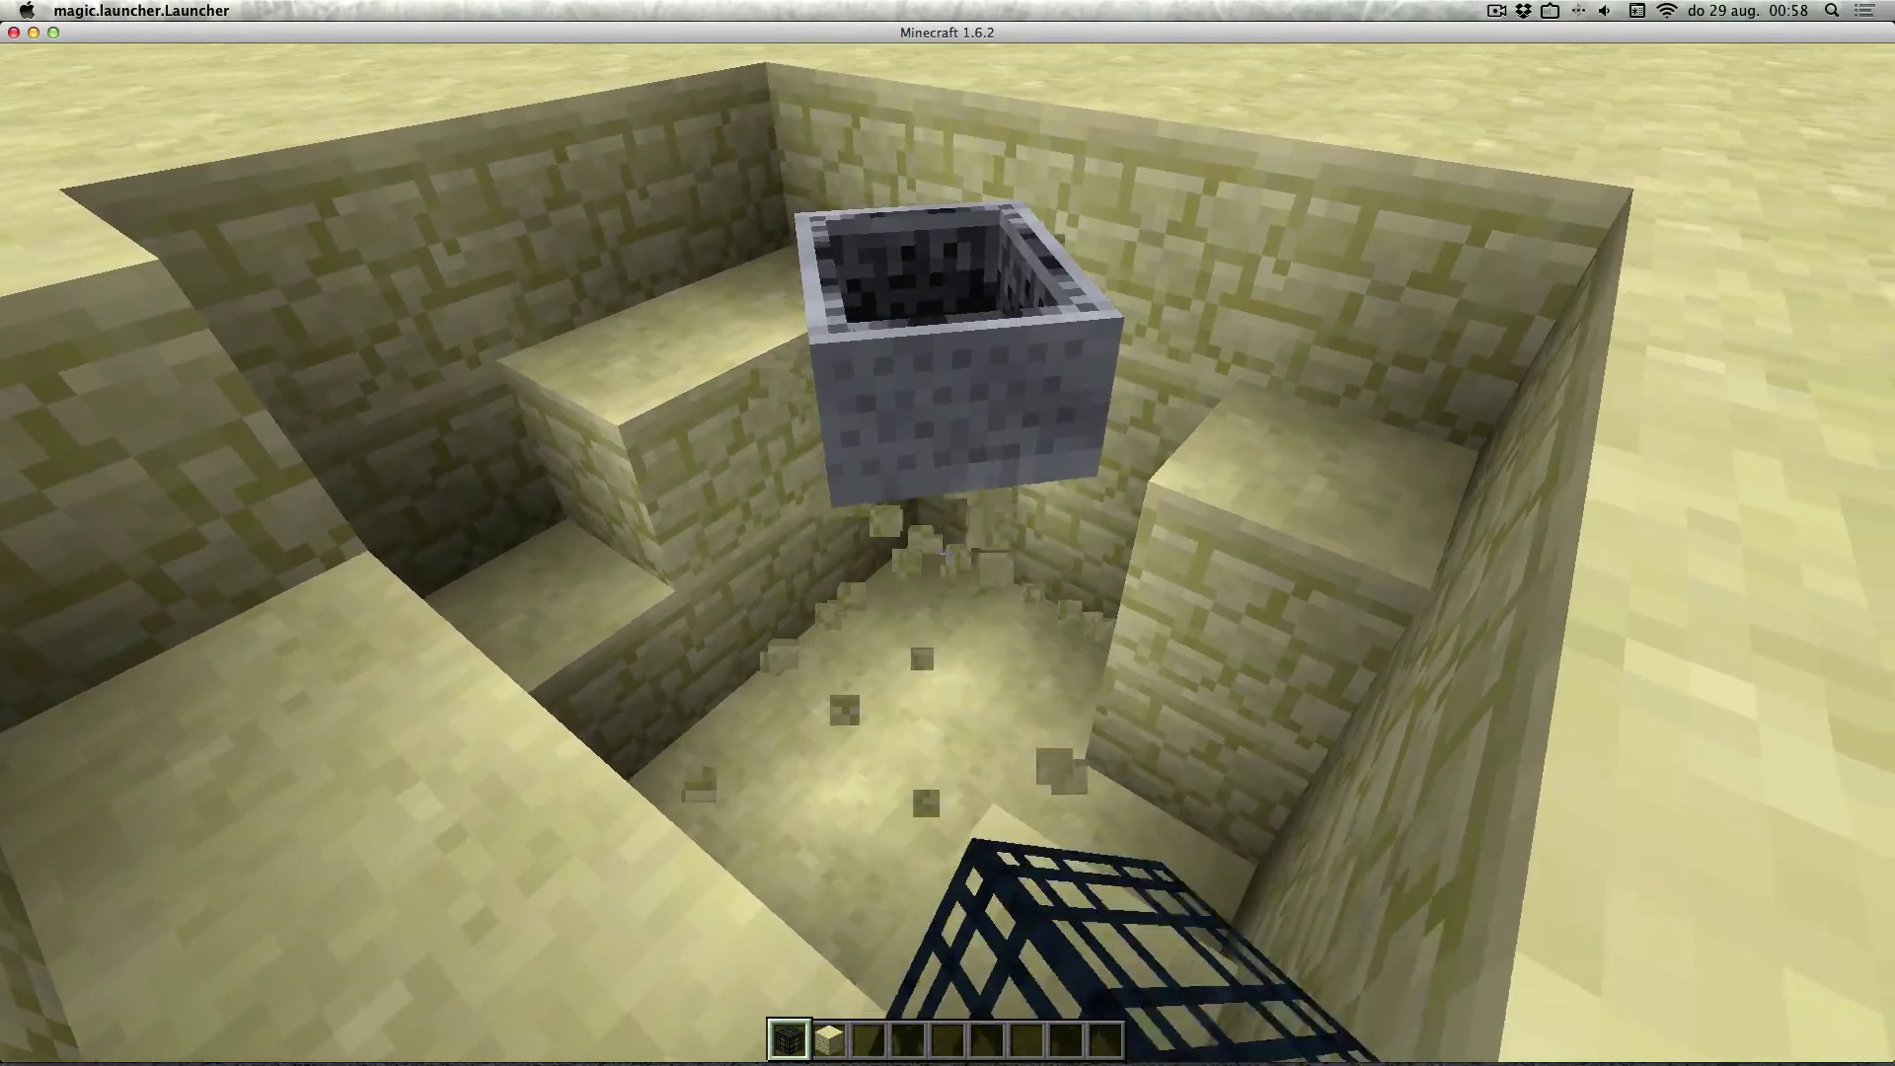
Back in Minecraft, dig away the sandstone blocks around and beneath the floating minecart.
click(948, 554)
key(space)
click(948, 554)
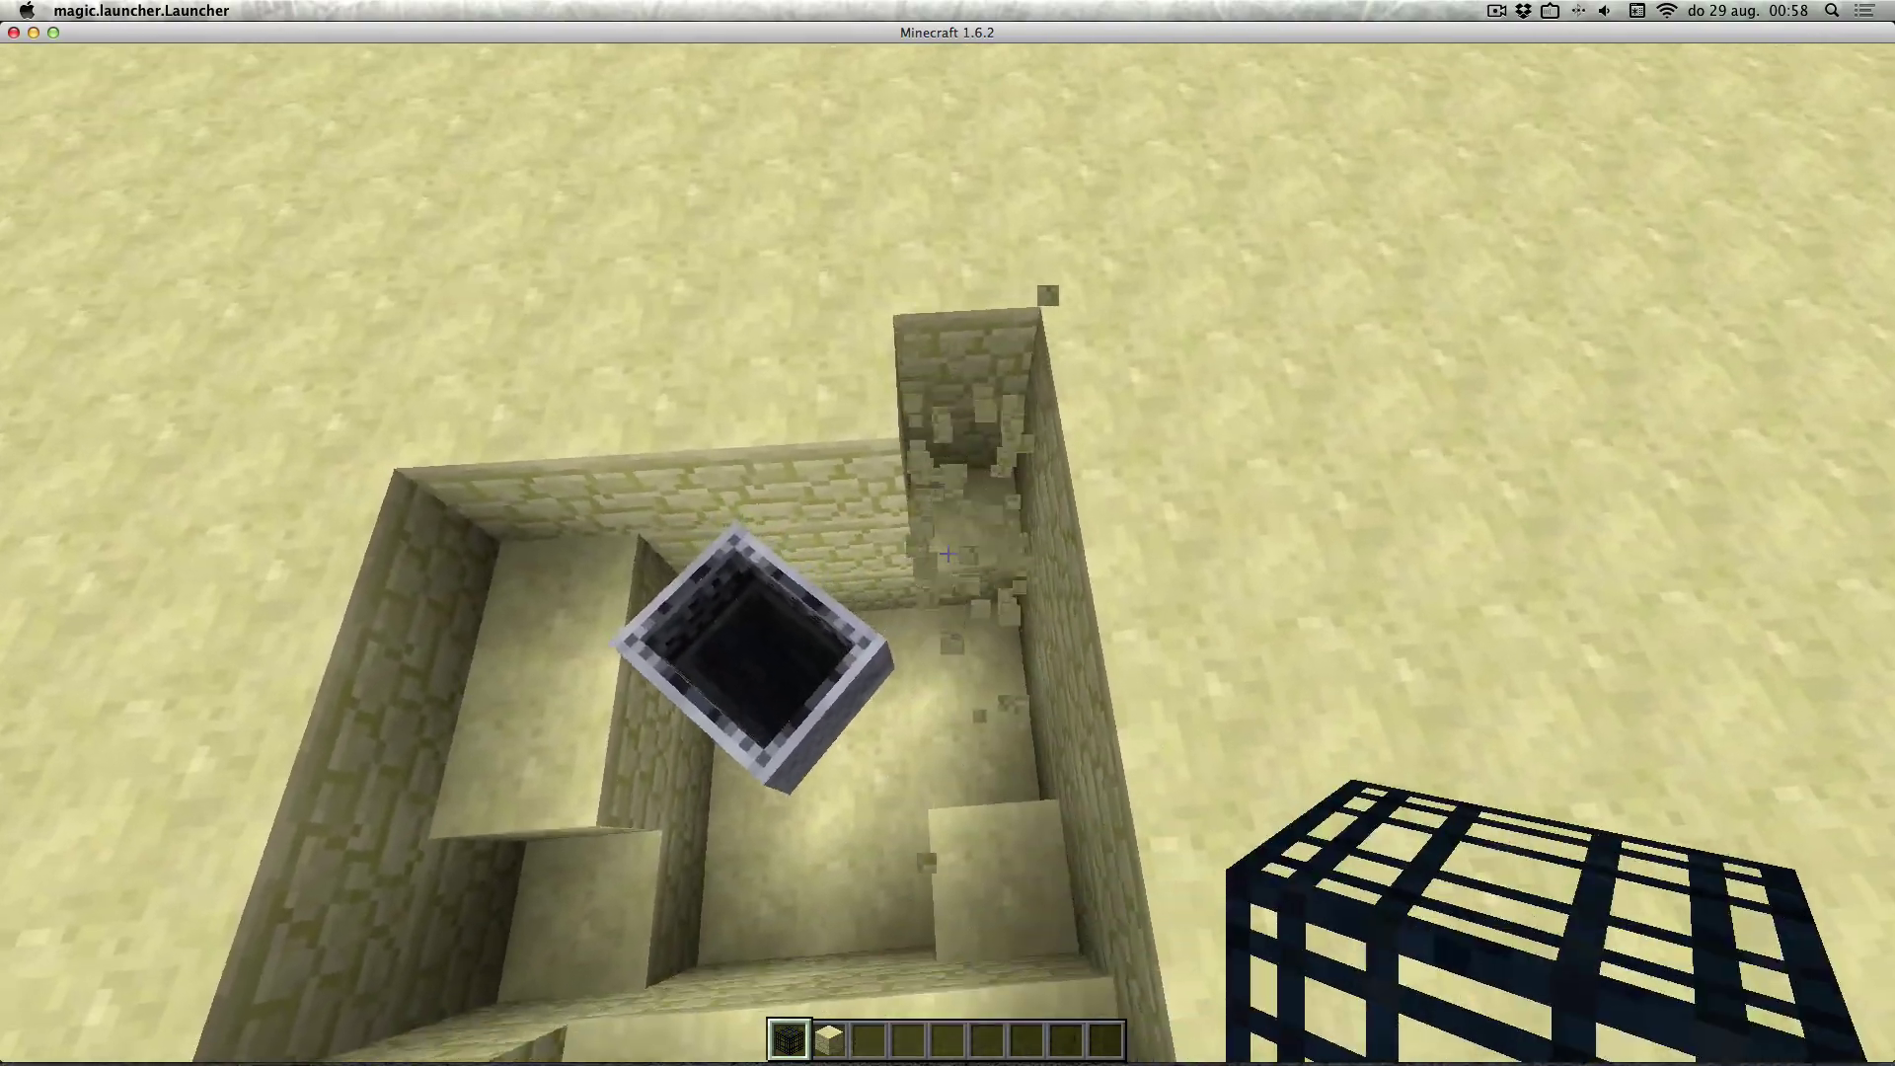
click(948, 554)
click(947, 554)
click(947, 553)
click(948, 554)
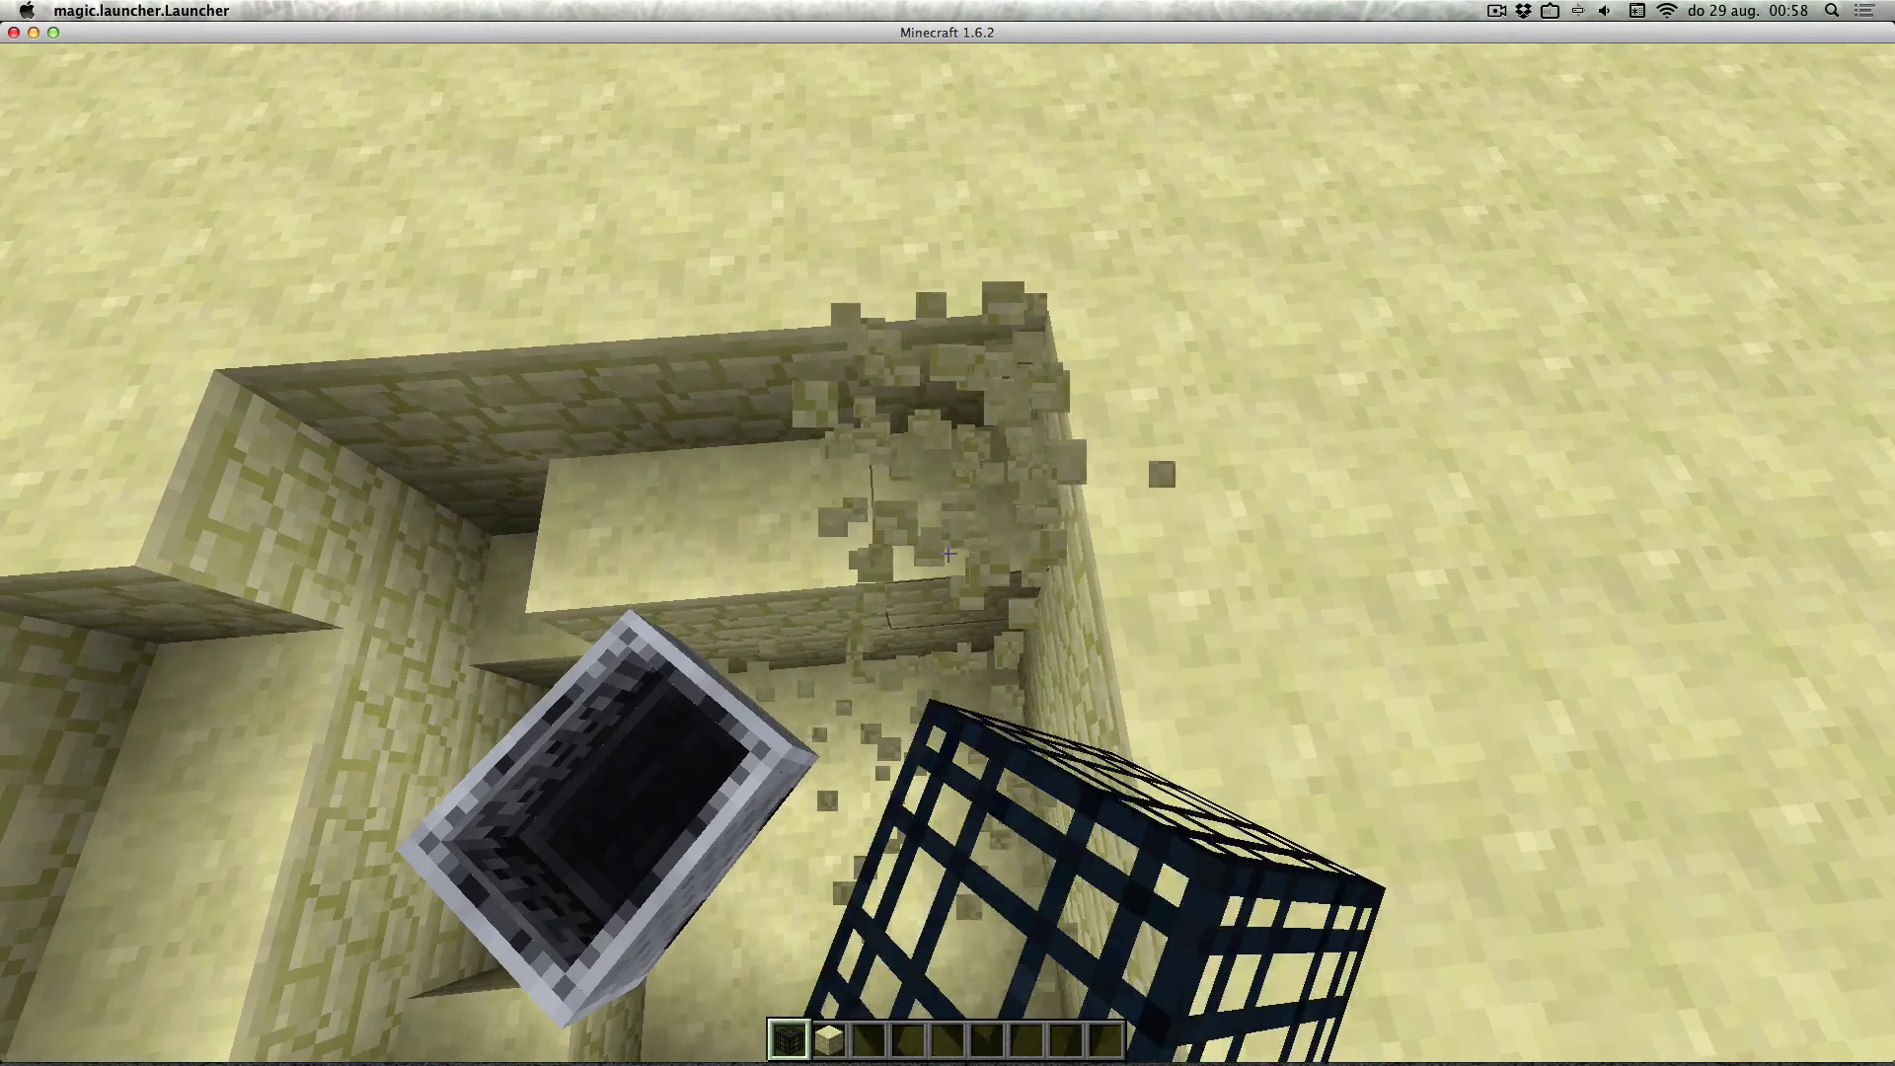
click(948, 553)
click(948, 554)
click(948, 554)
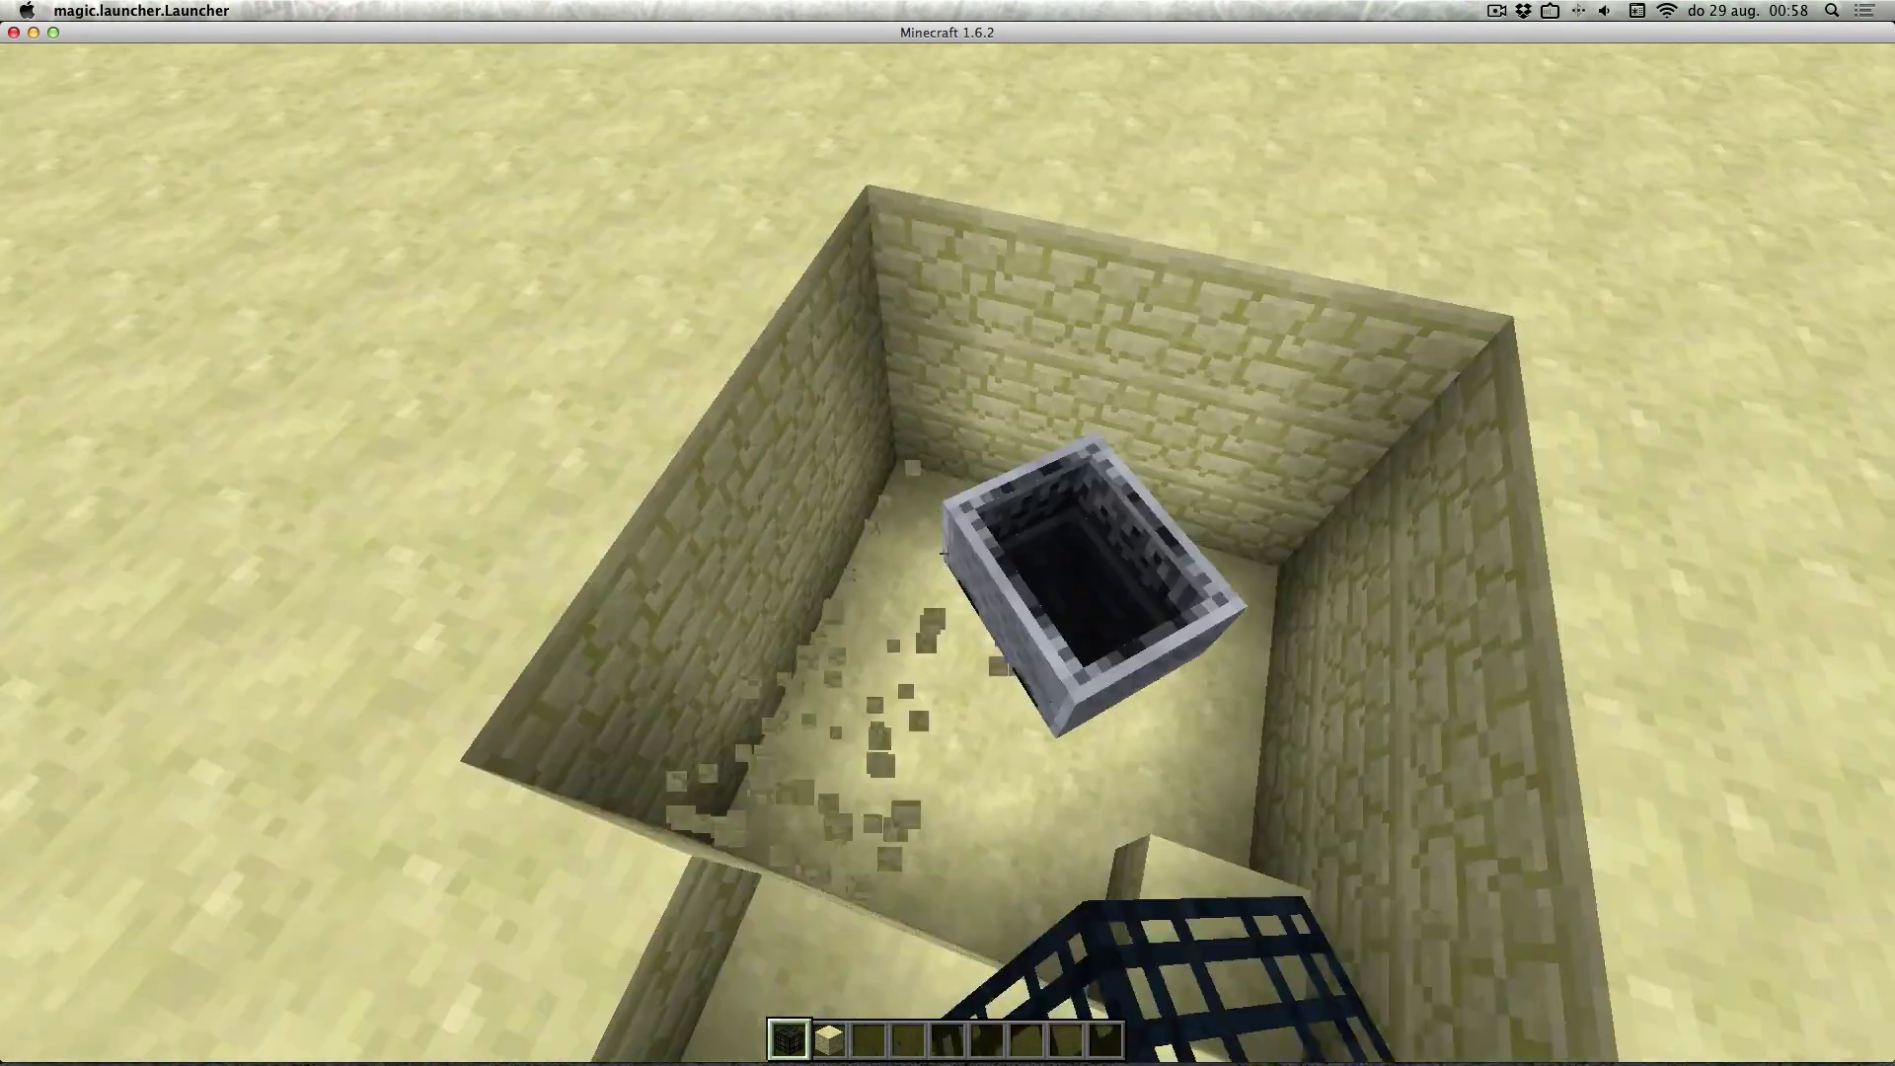
key(shift)
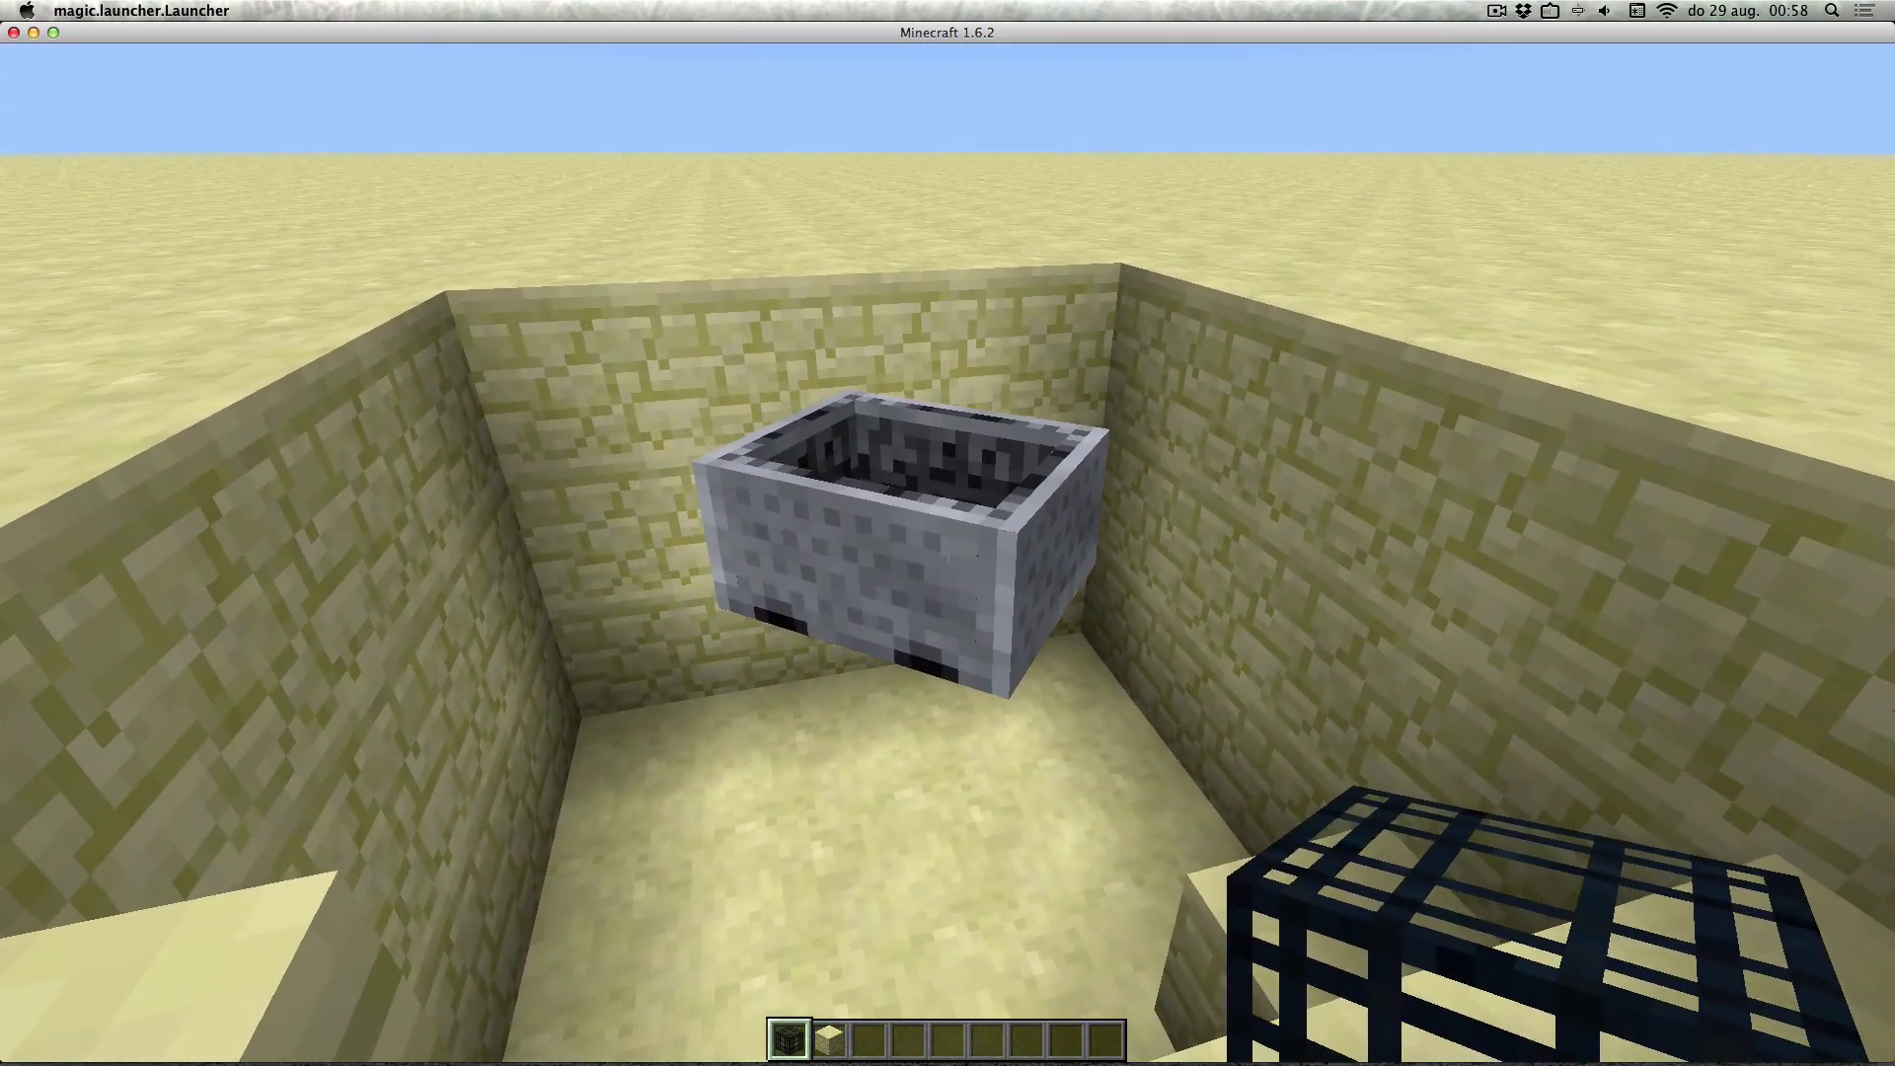
Open the floating minecart with /nbtedit, set the first value of its Rotation list to 0 and save the changes.
text(/nbtedit)
key(Return)
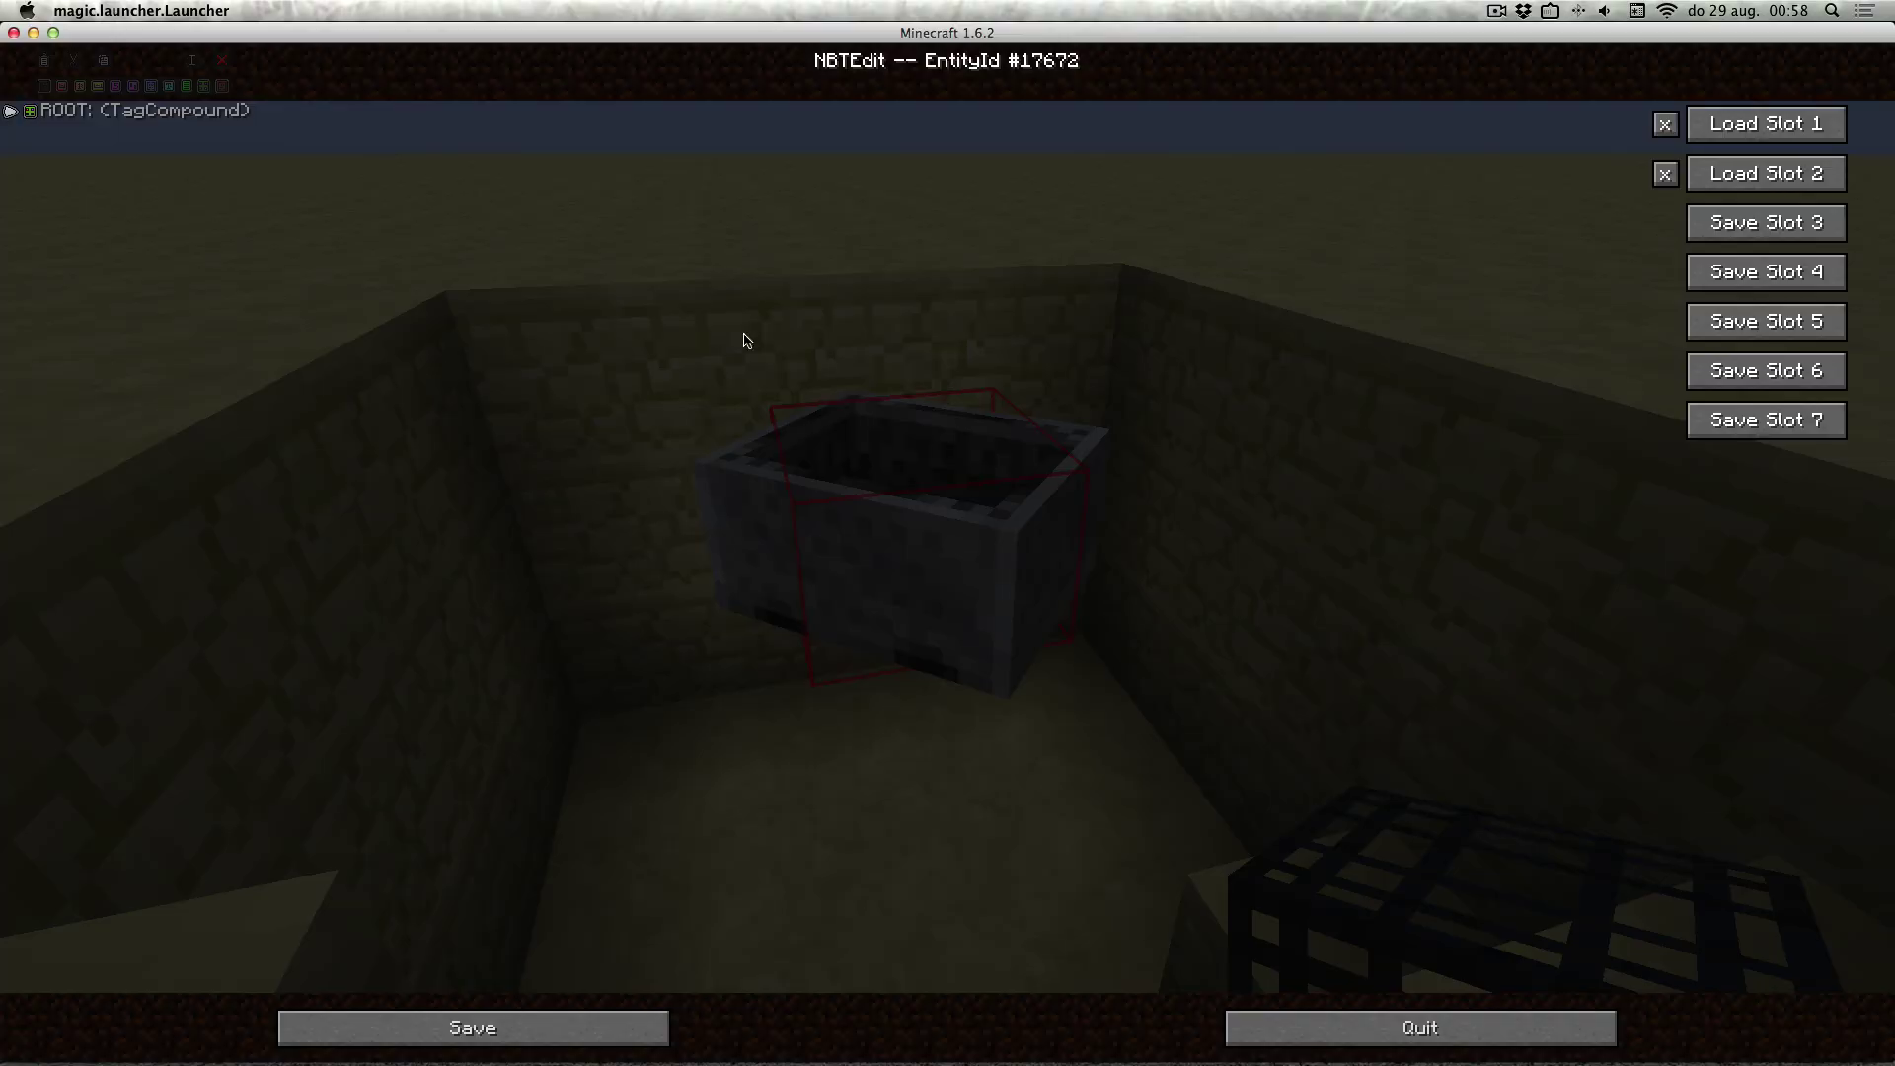
double_click(98, 110)
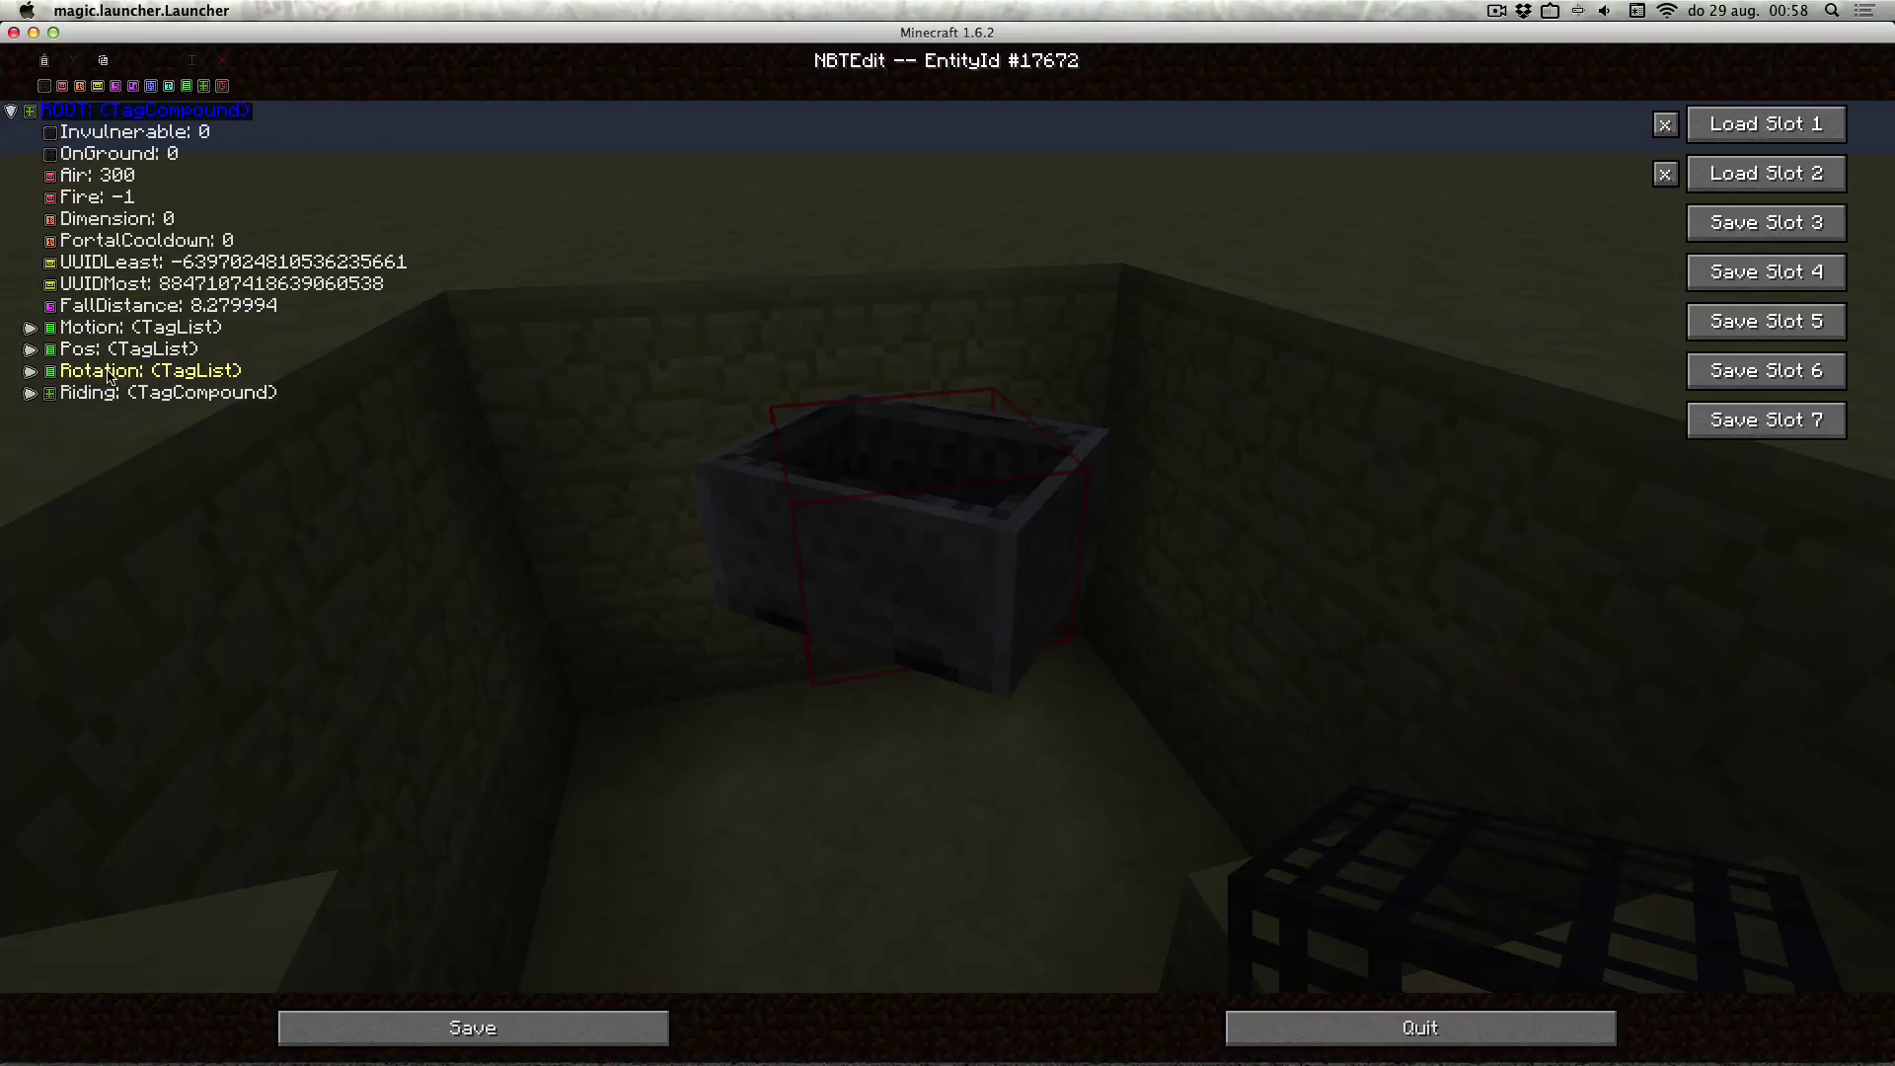
double_click(109, 373)
double_click(129, 393)
key(BackSpace)
key(BackSpace)
key(BackSpace)
key(BackSpace)
key(BackSpace)
key(BackSpace)
key(BackSpace)
key(BackSpace)
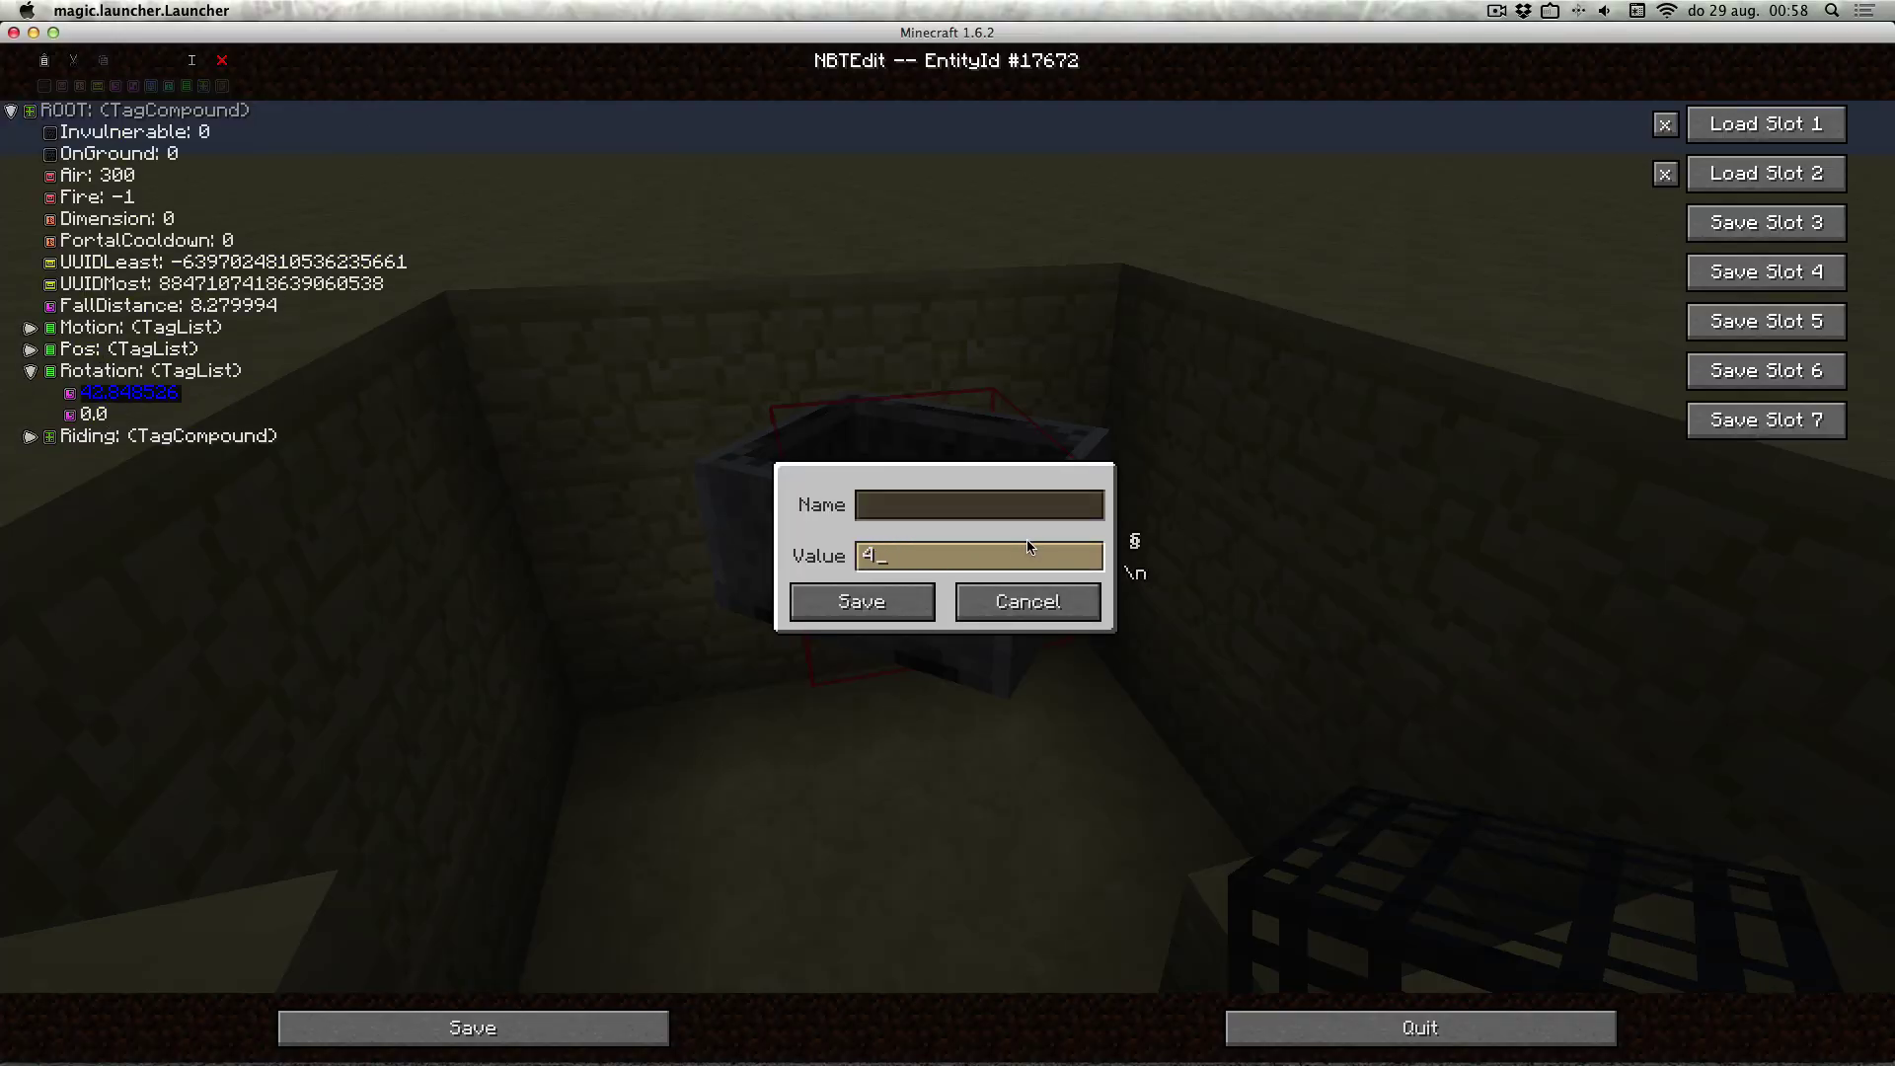
text(0)
click(827, 613)
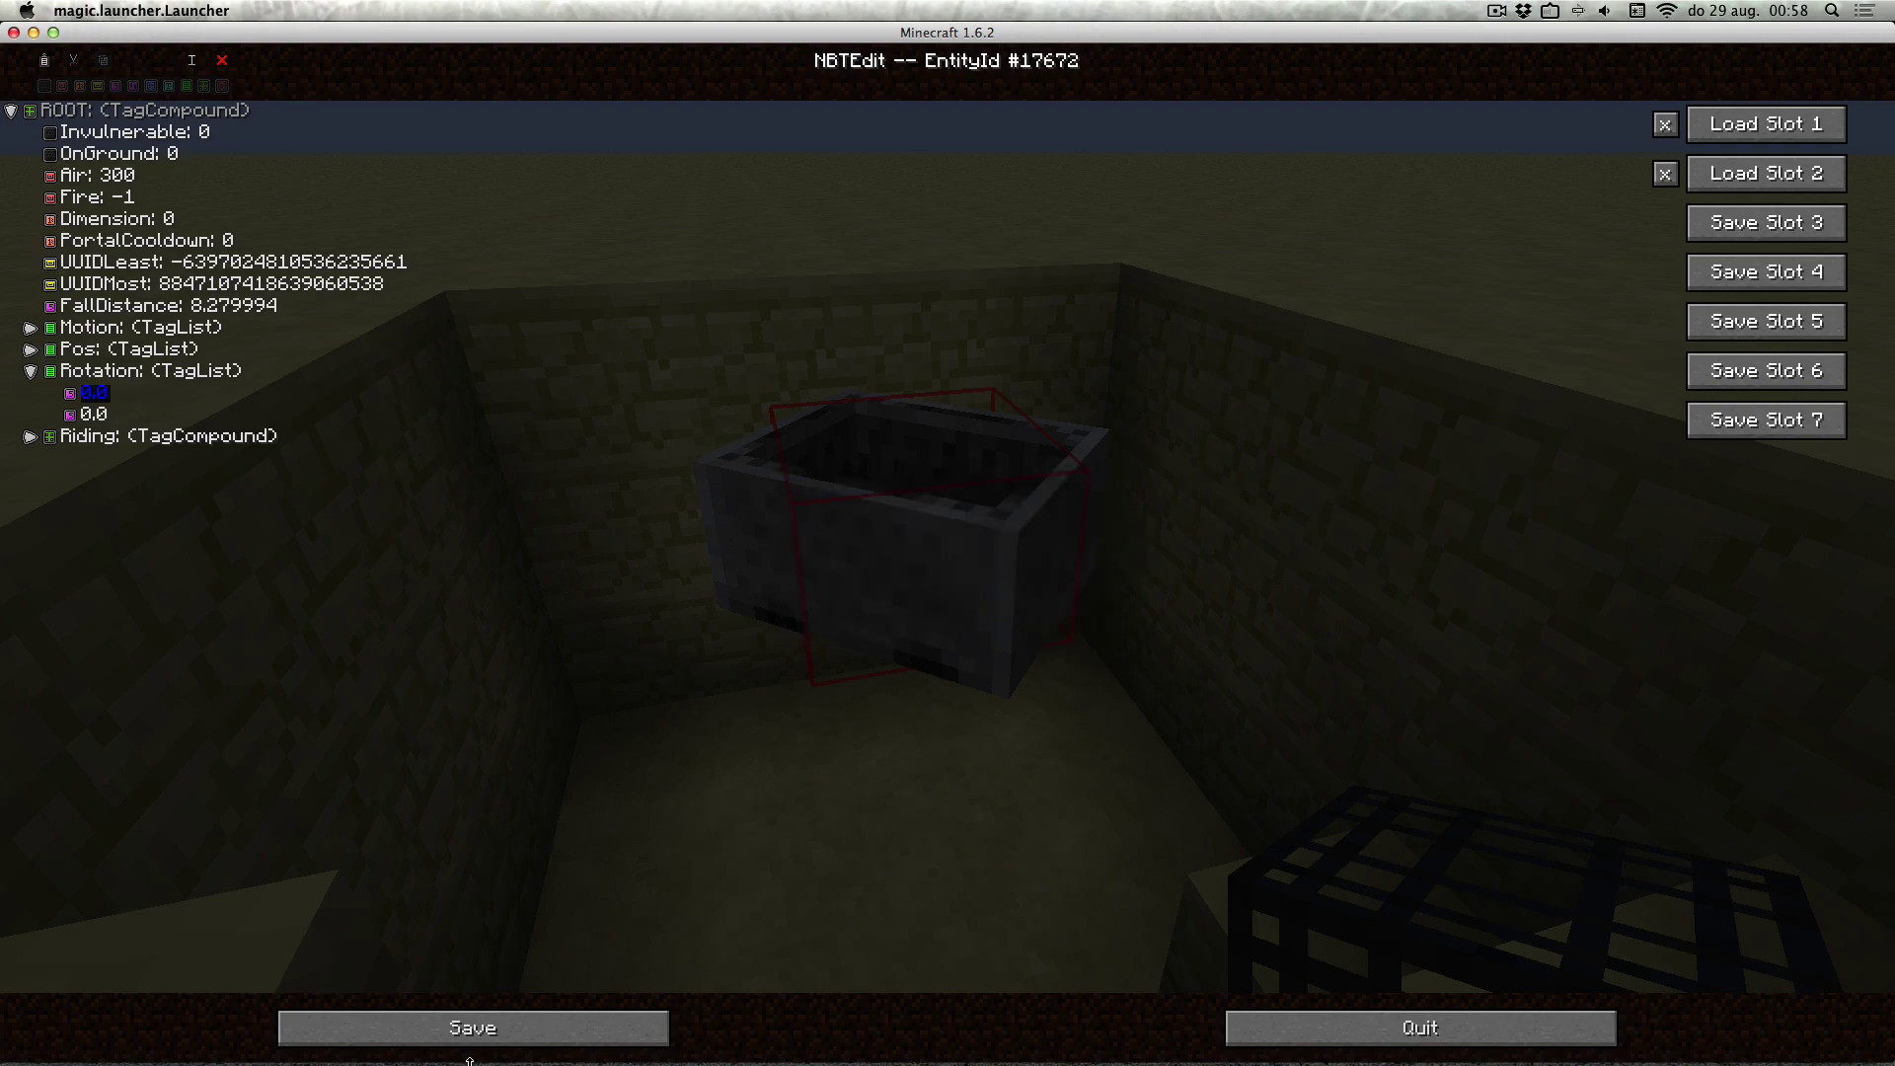
click(471, 1030)
Reopen the floating minecart with /nbtedit, set the second value of its Rotation list to 180 and save the changes.
text(/nbtedit)
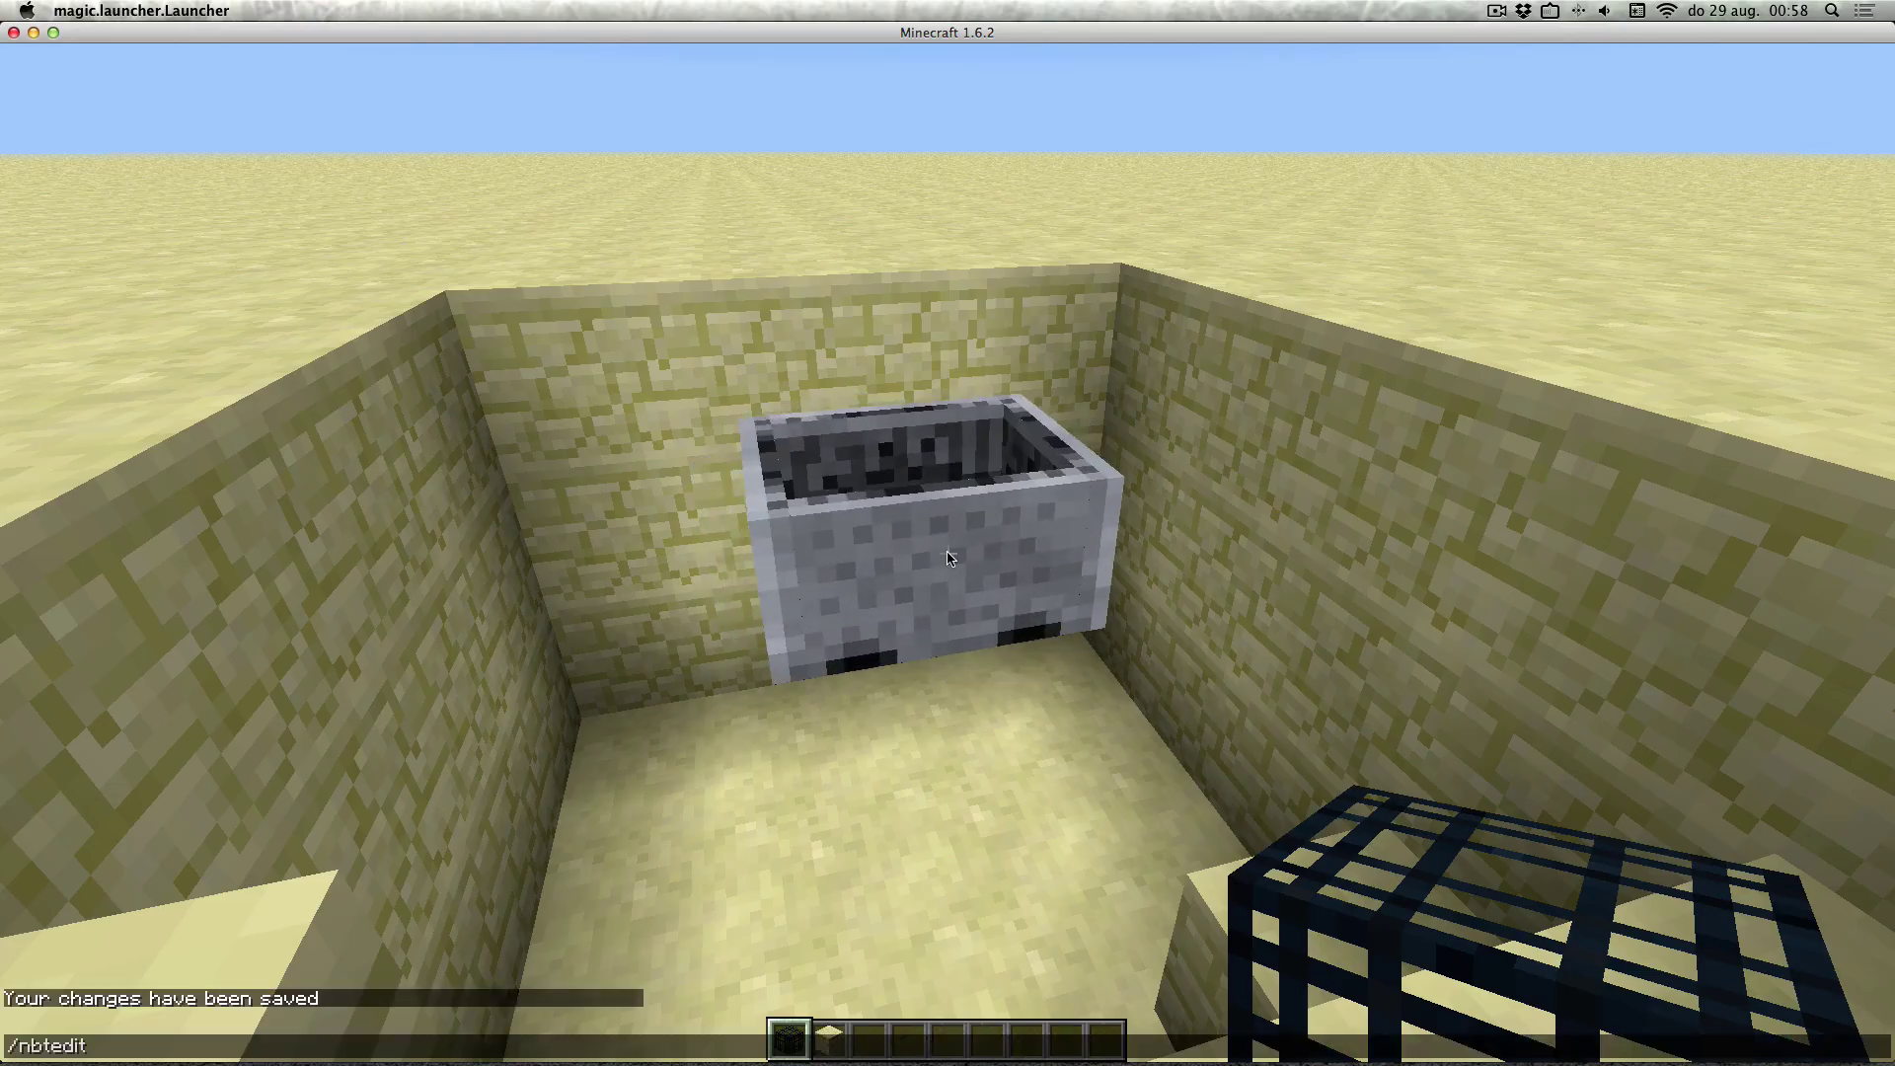
key(Return)
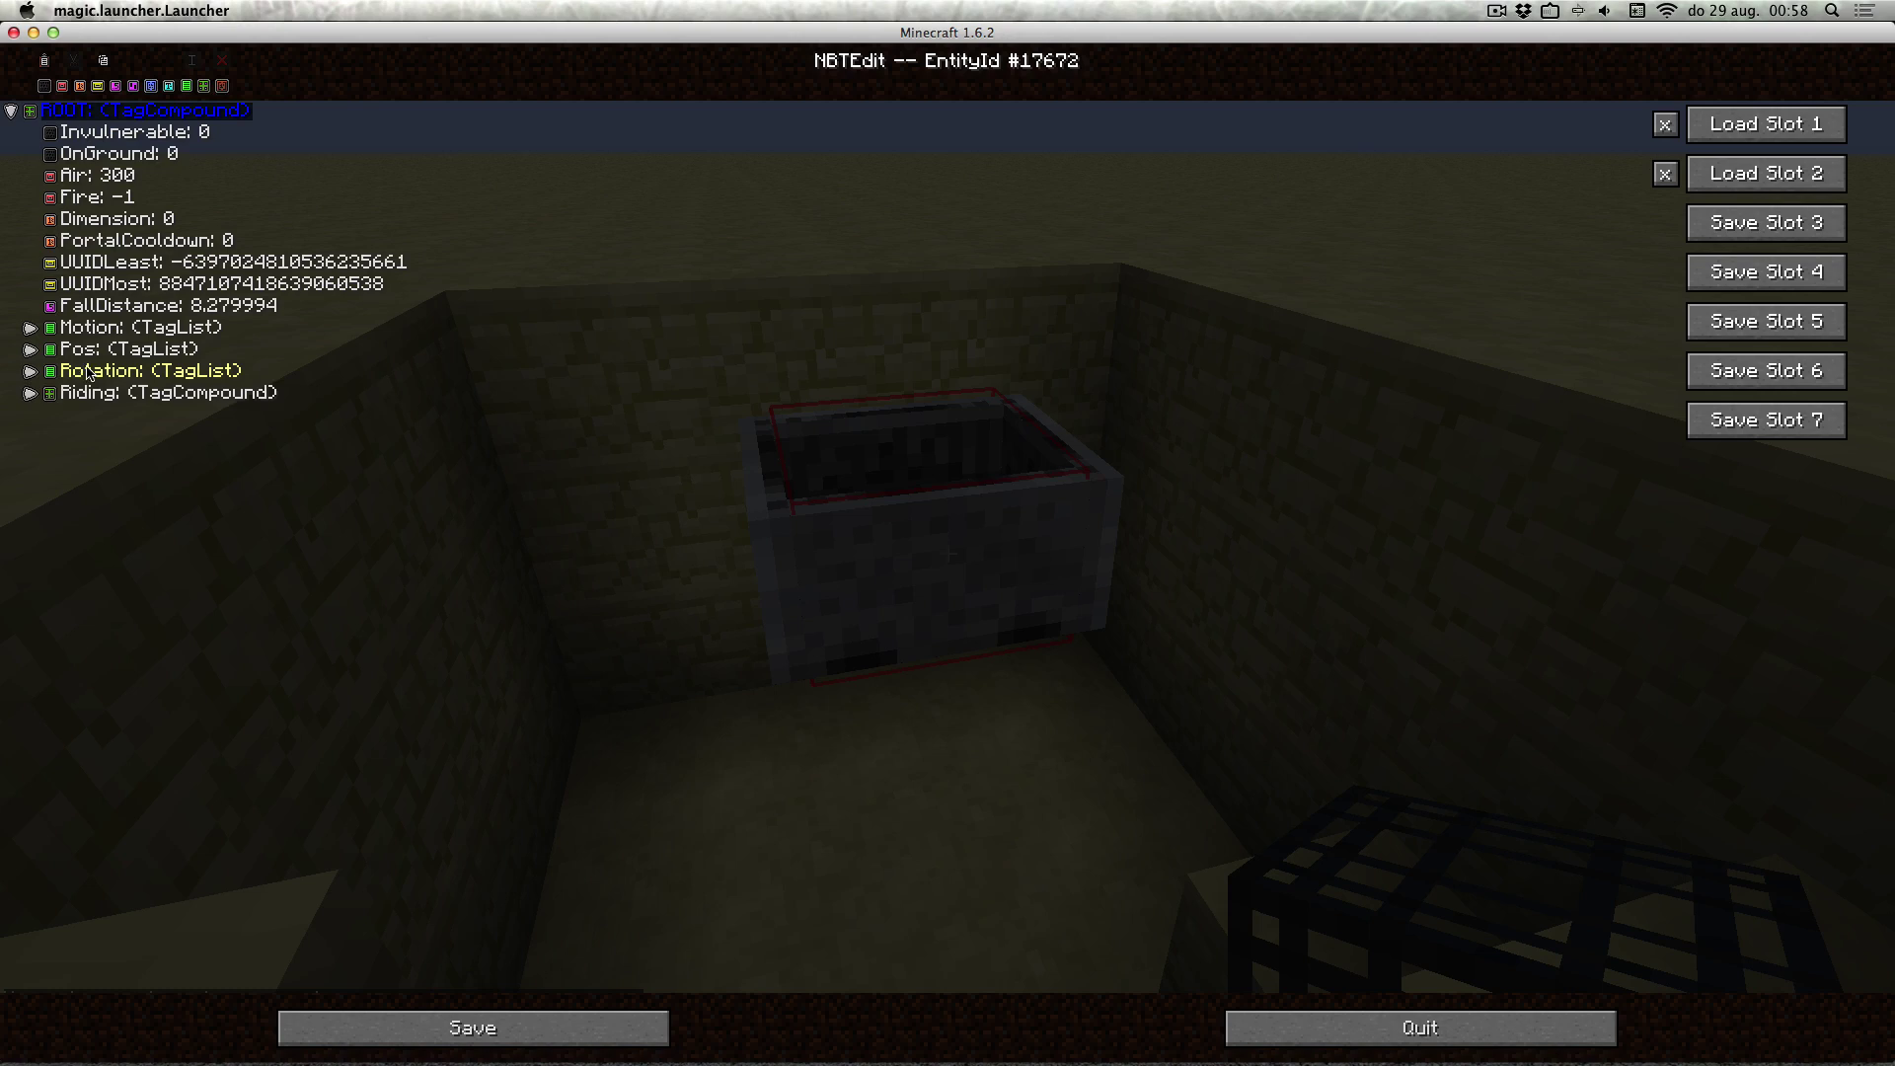
double_click(87, 372)
double_click(93, 414)
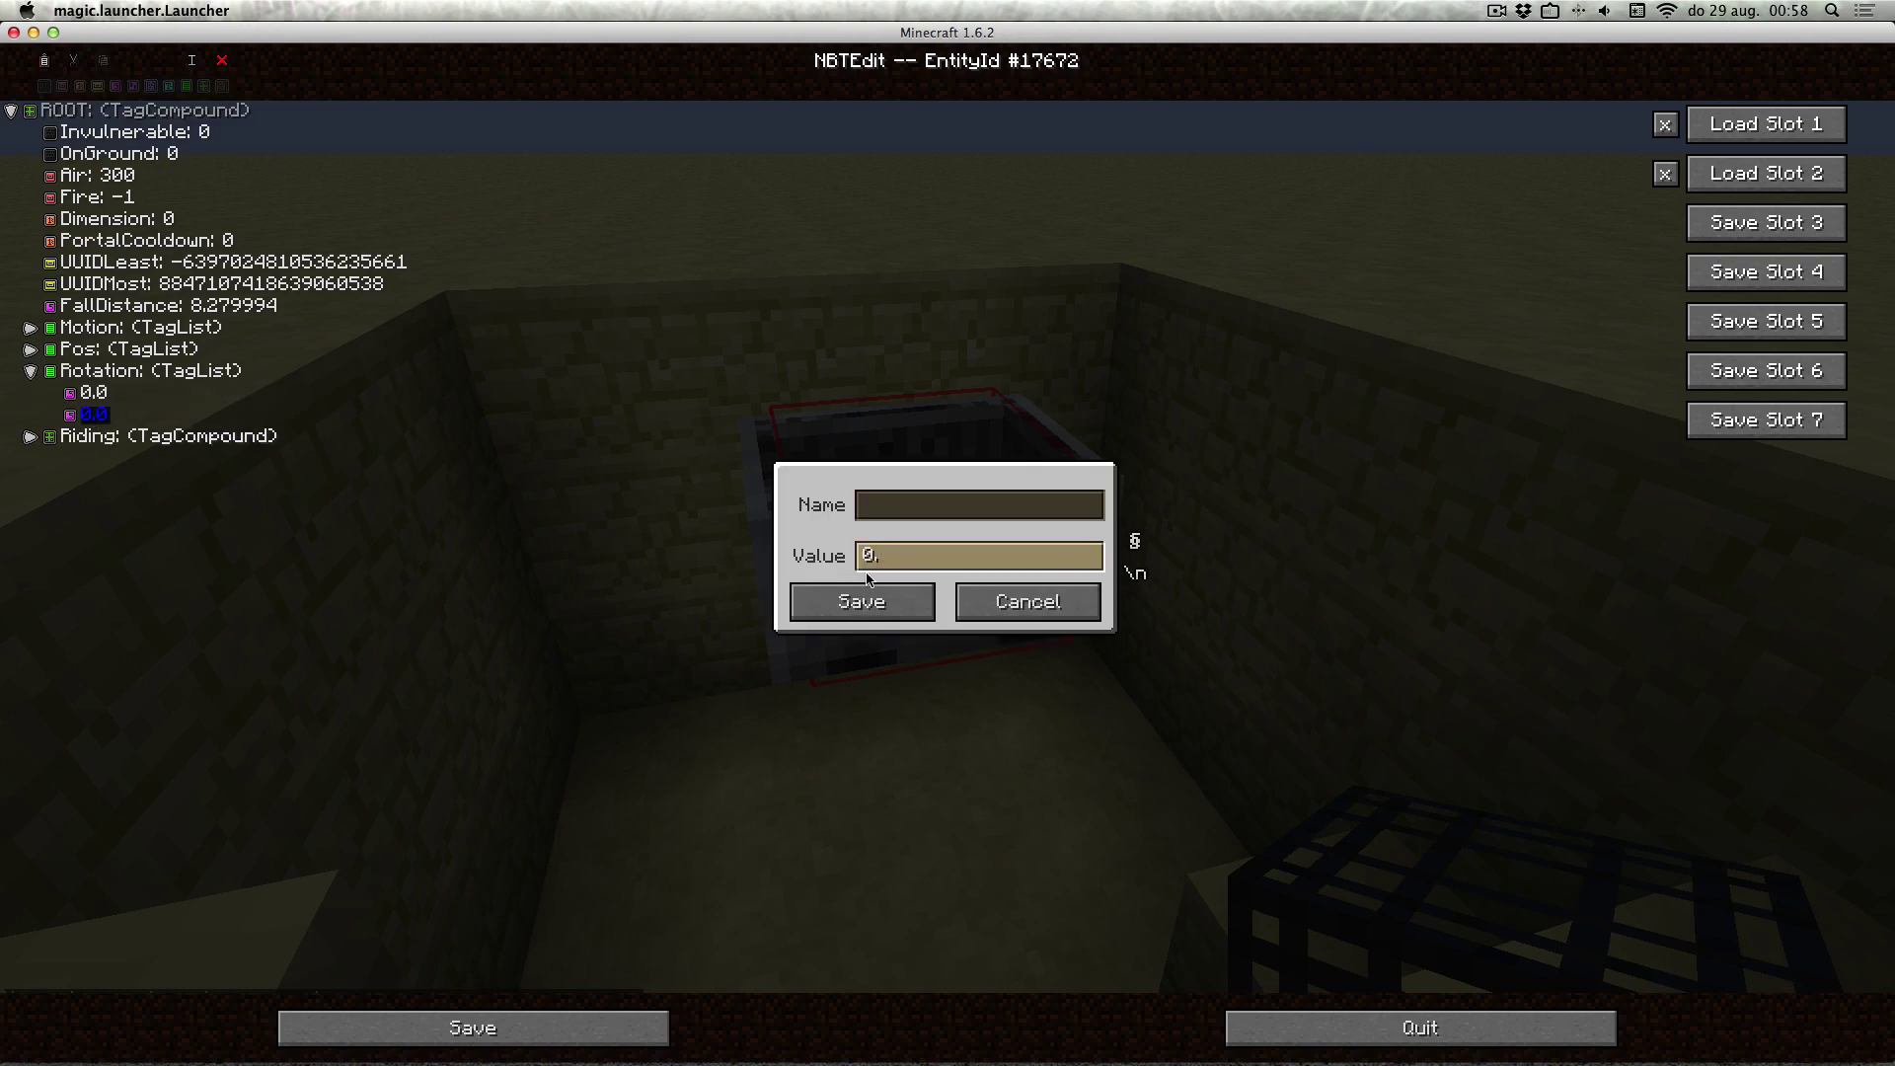
click(861, 602)
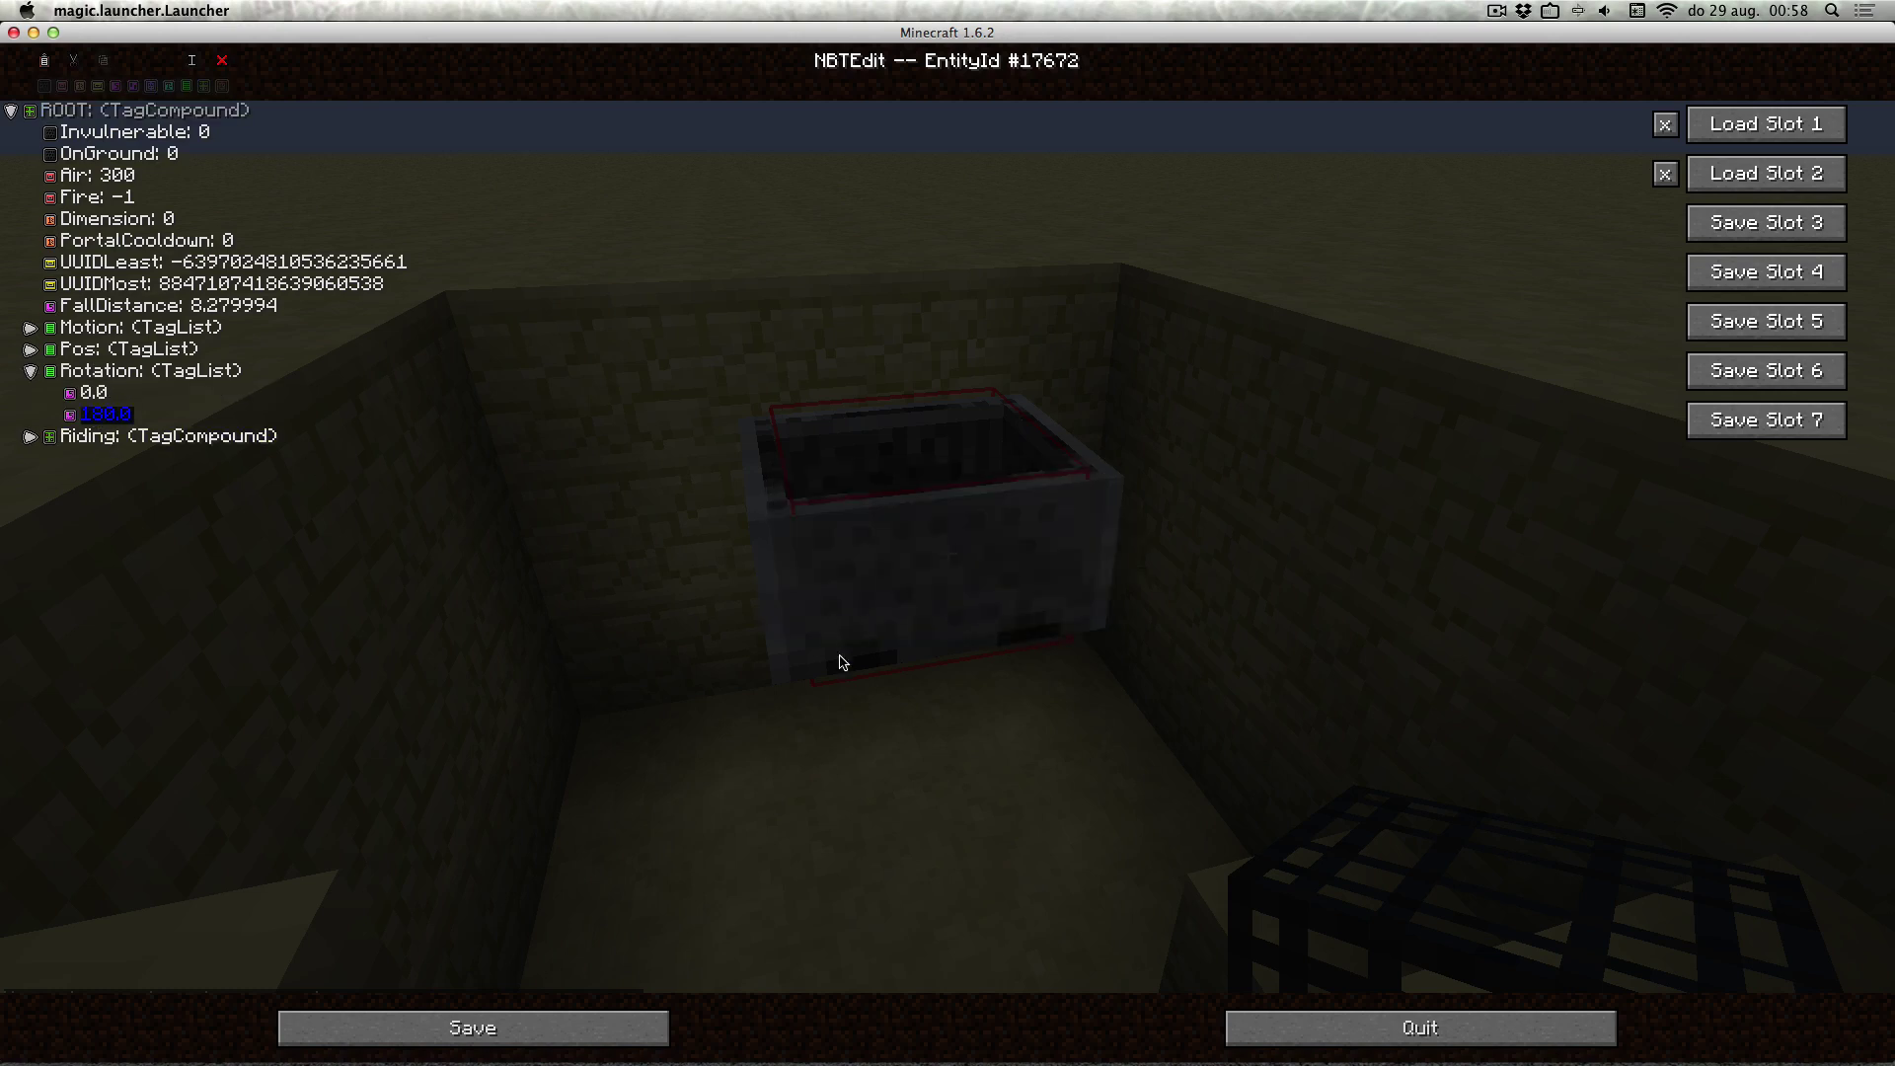
click(562, 1028)
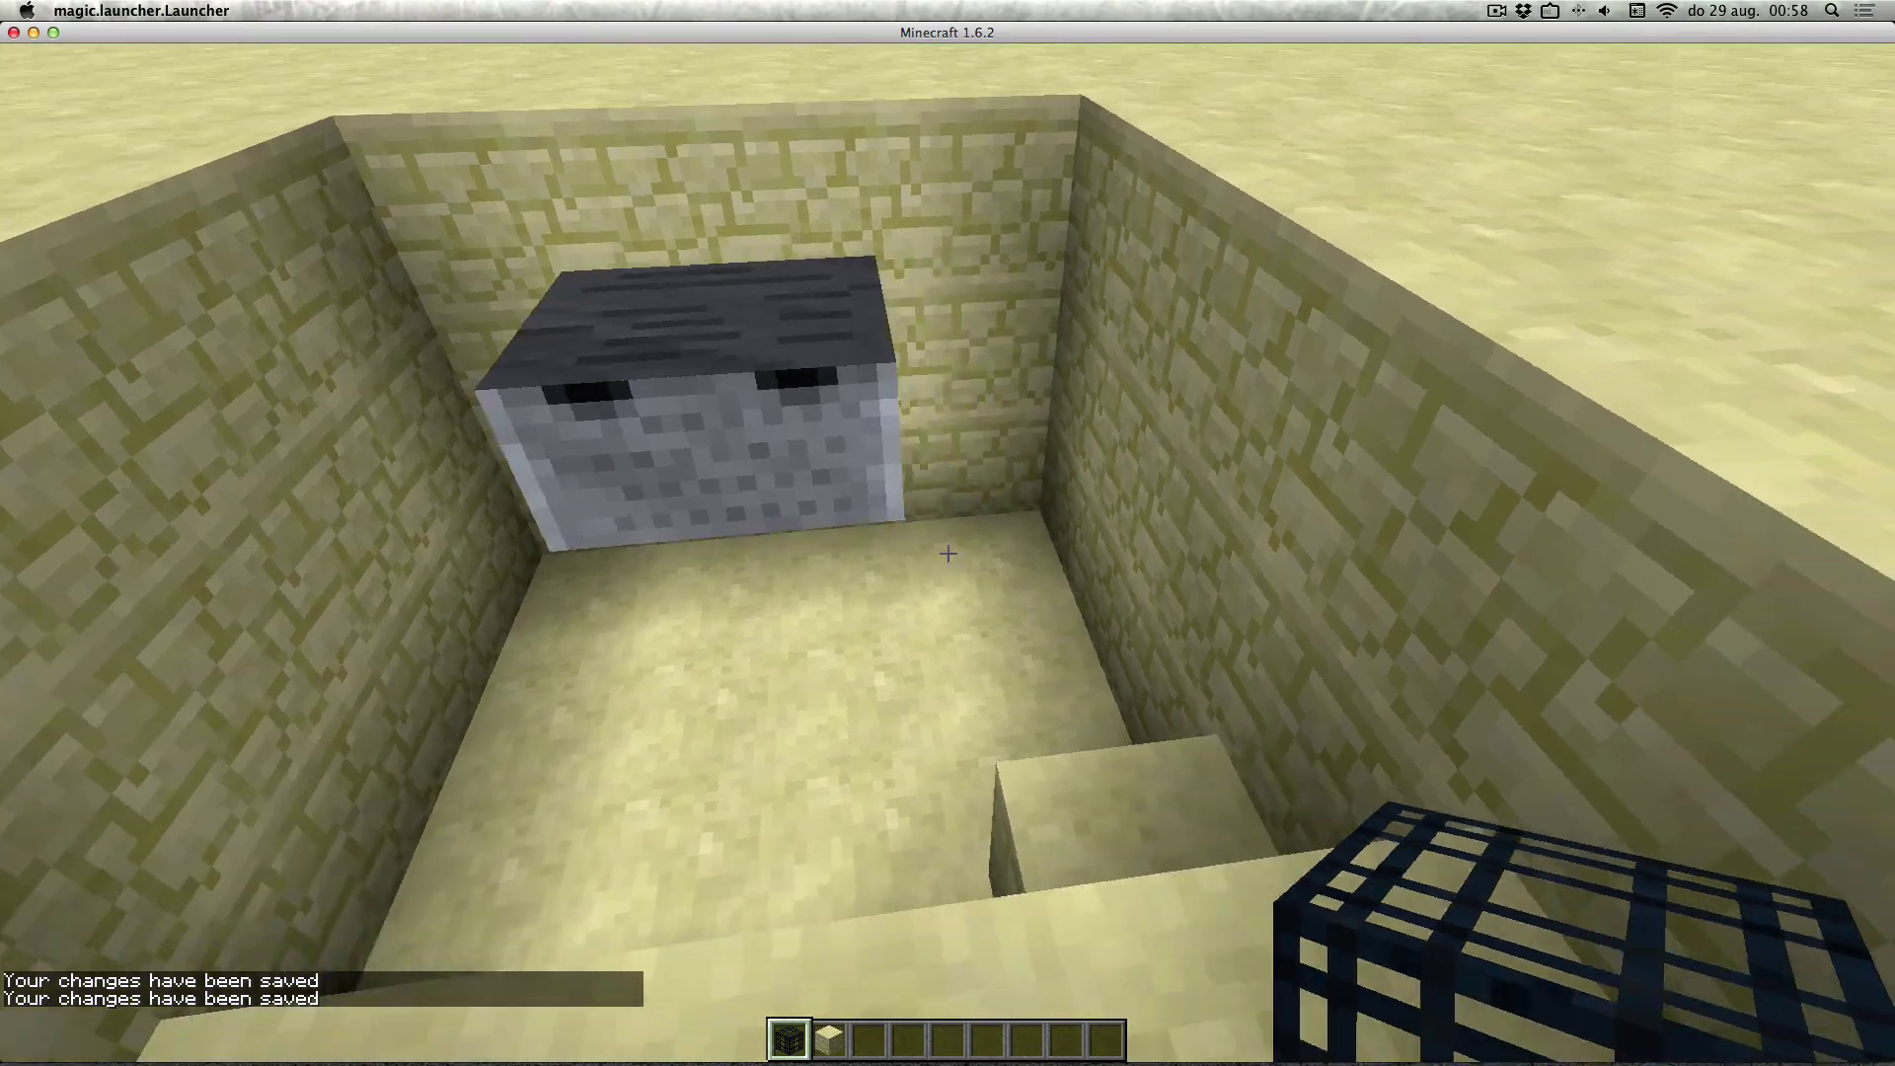
Dig away the sandstone in the pit beside the flipped minecart and move in to view it from below.
click(948, 553)
click(947, 552)
click(948, 553)
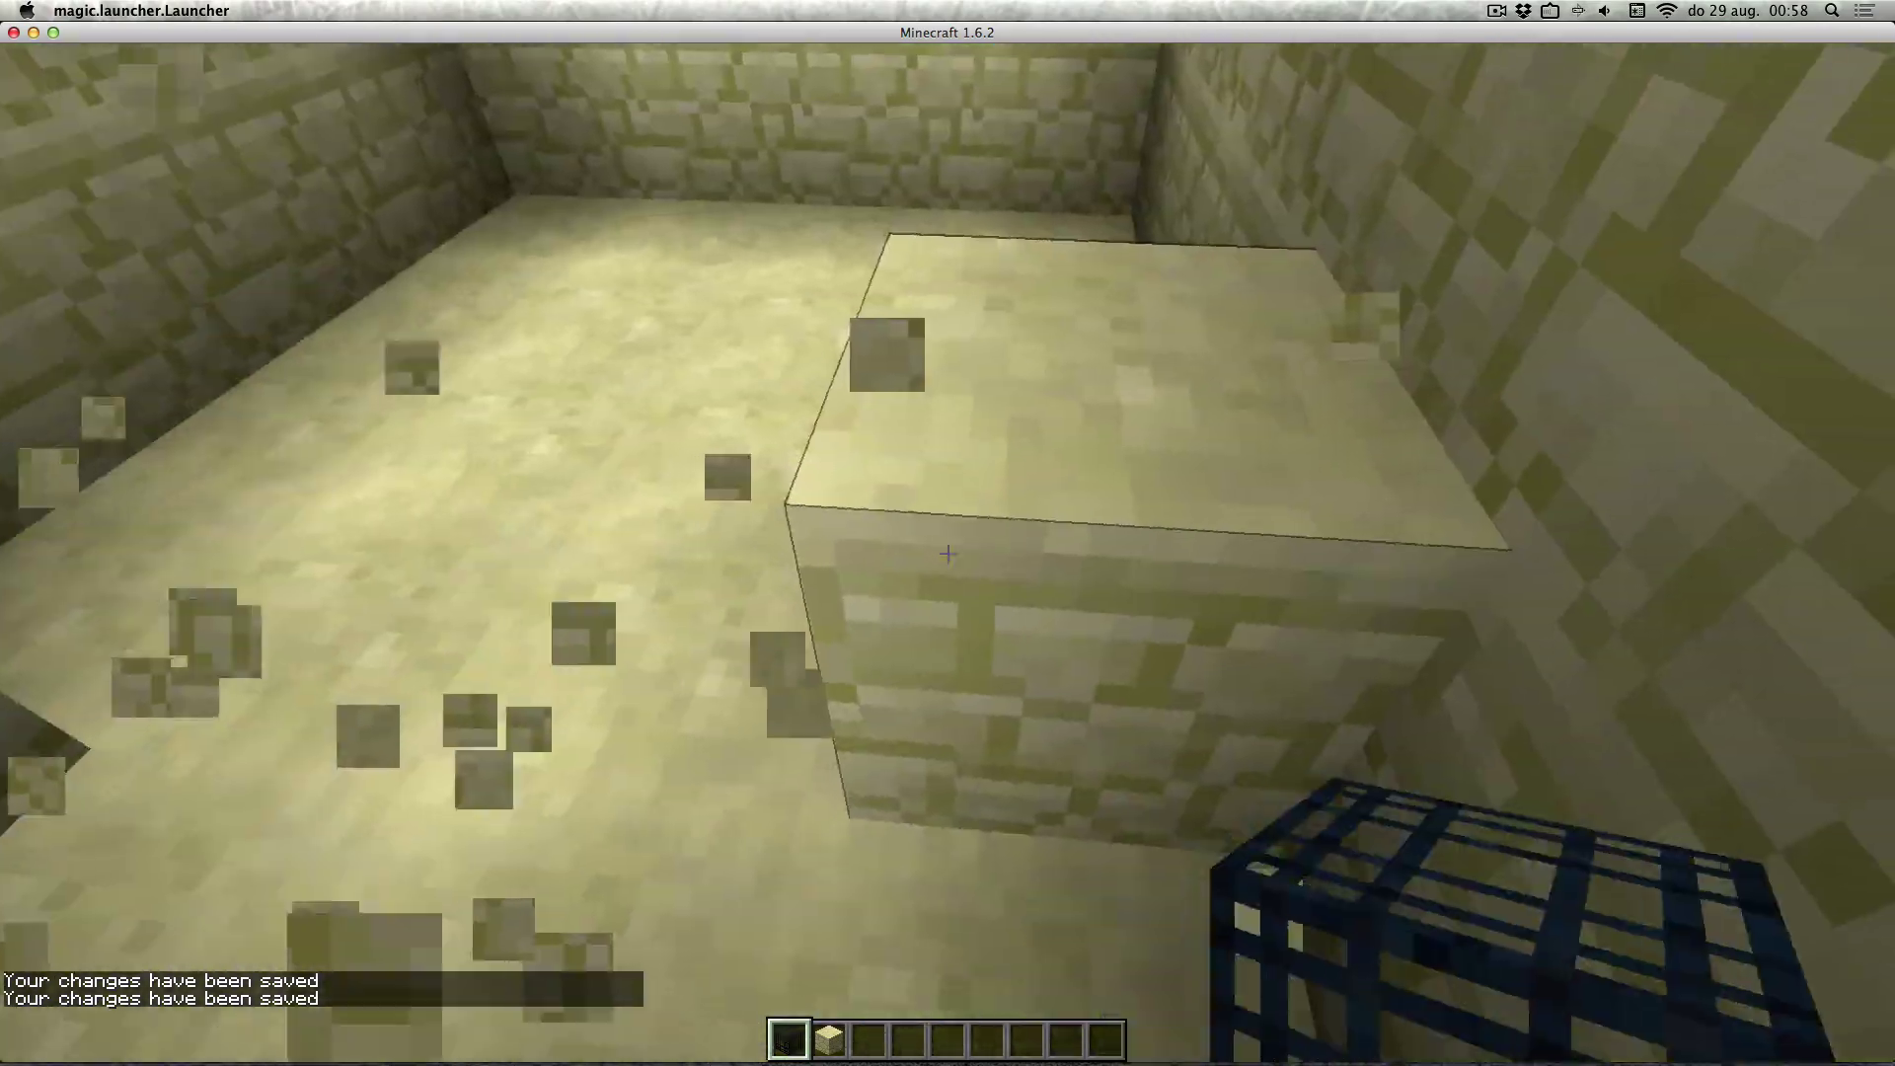
click(948, 553)
click(948, 553)
key(w)
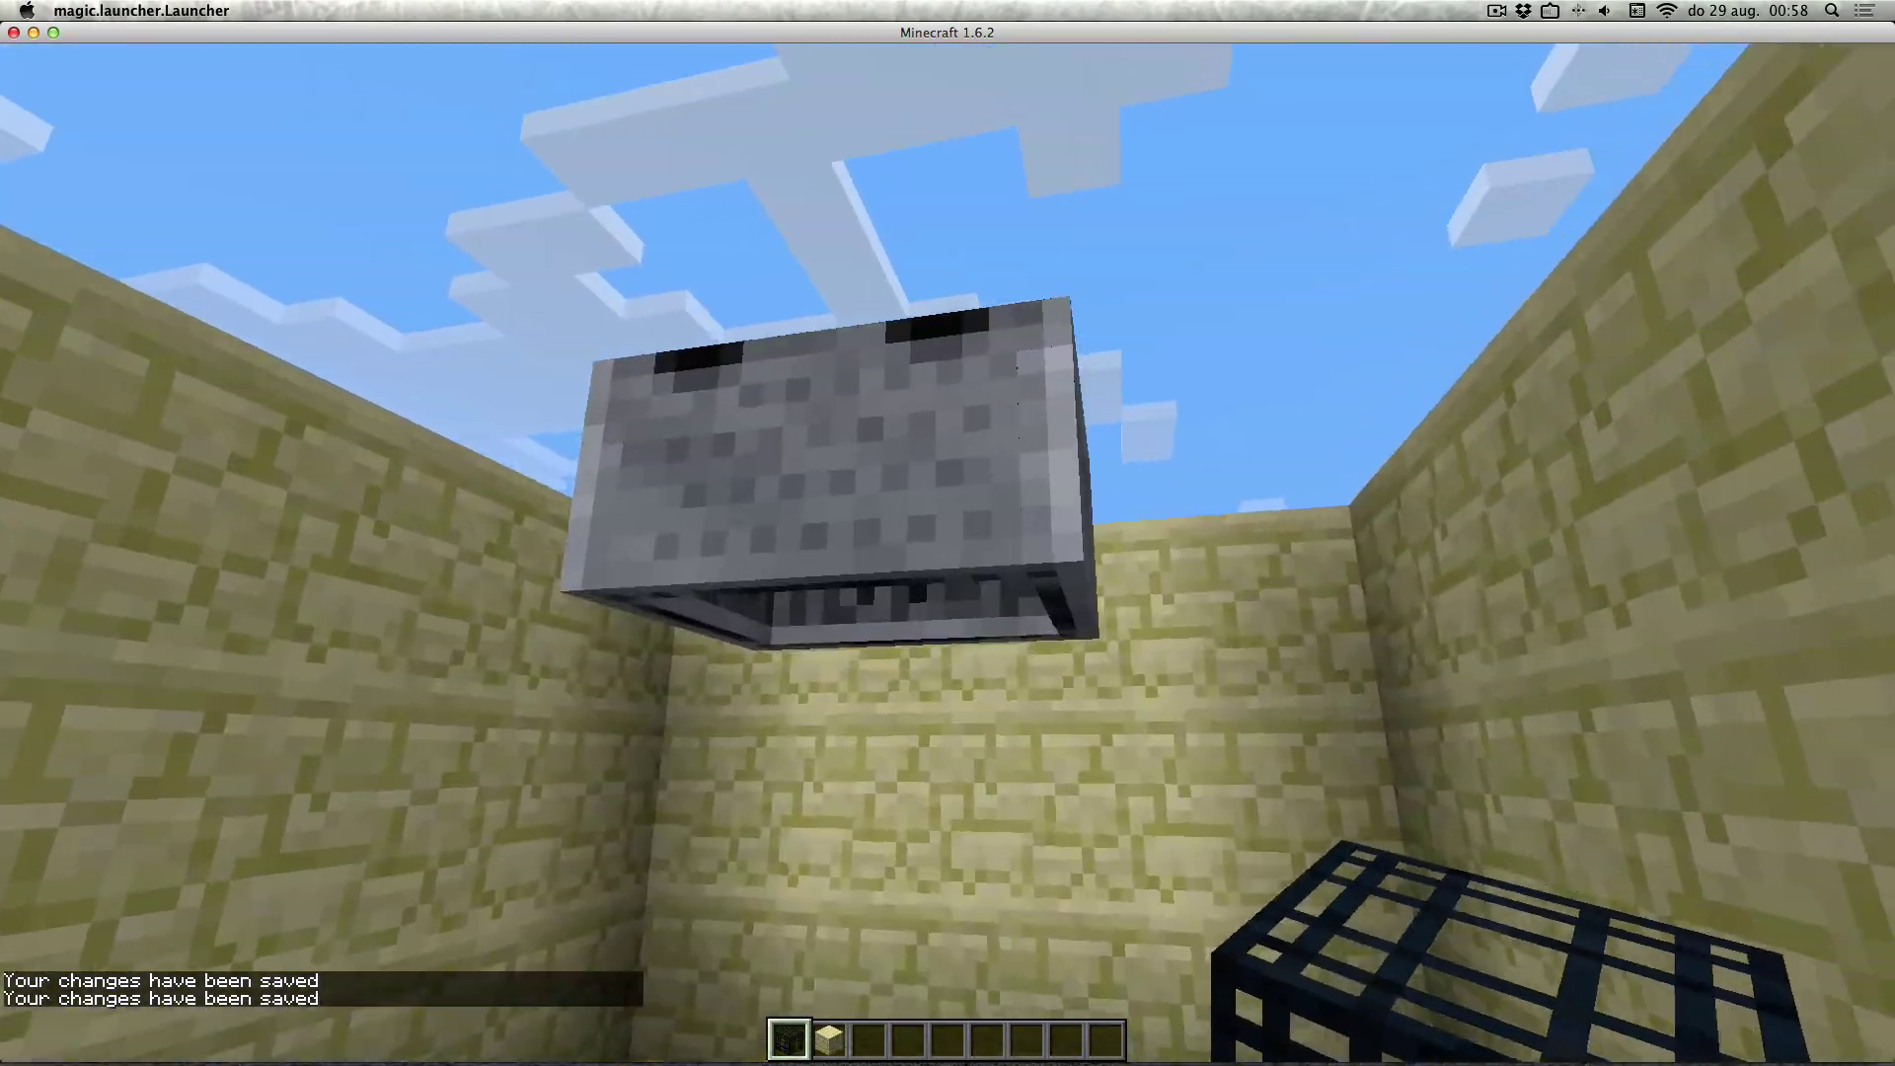
key(s)
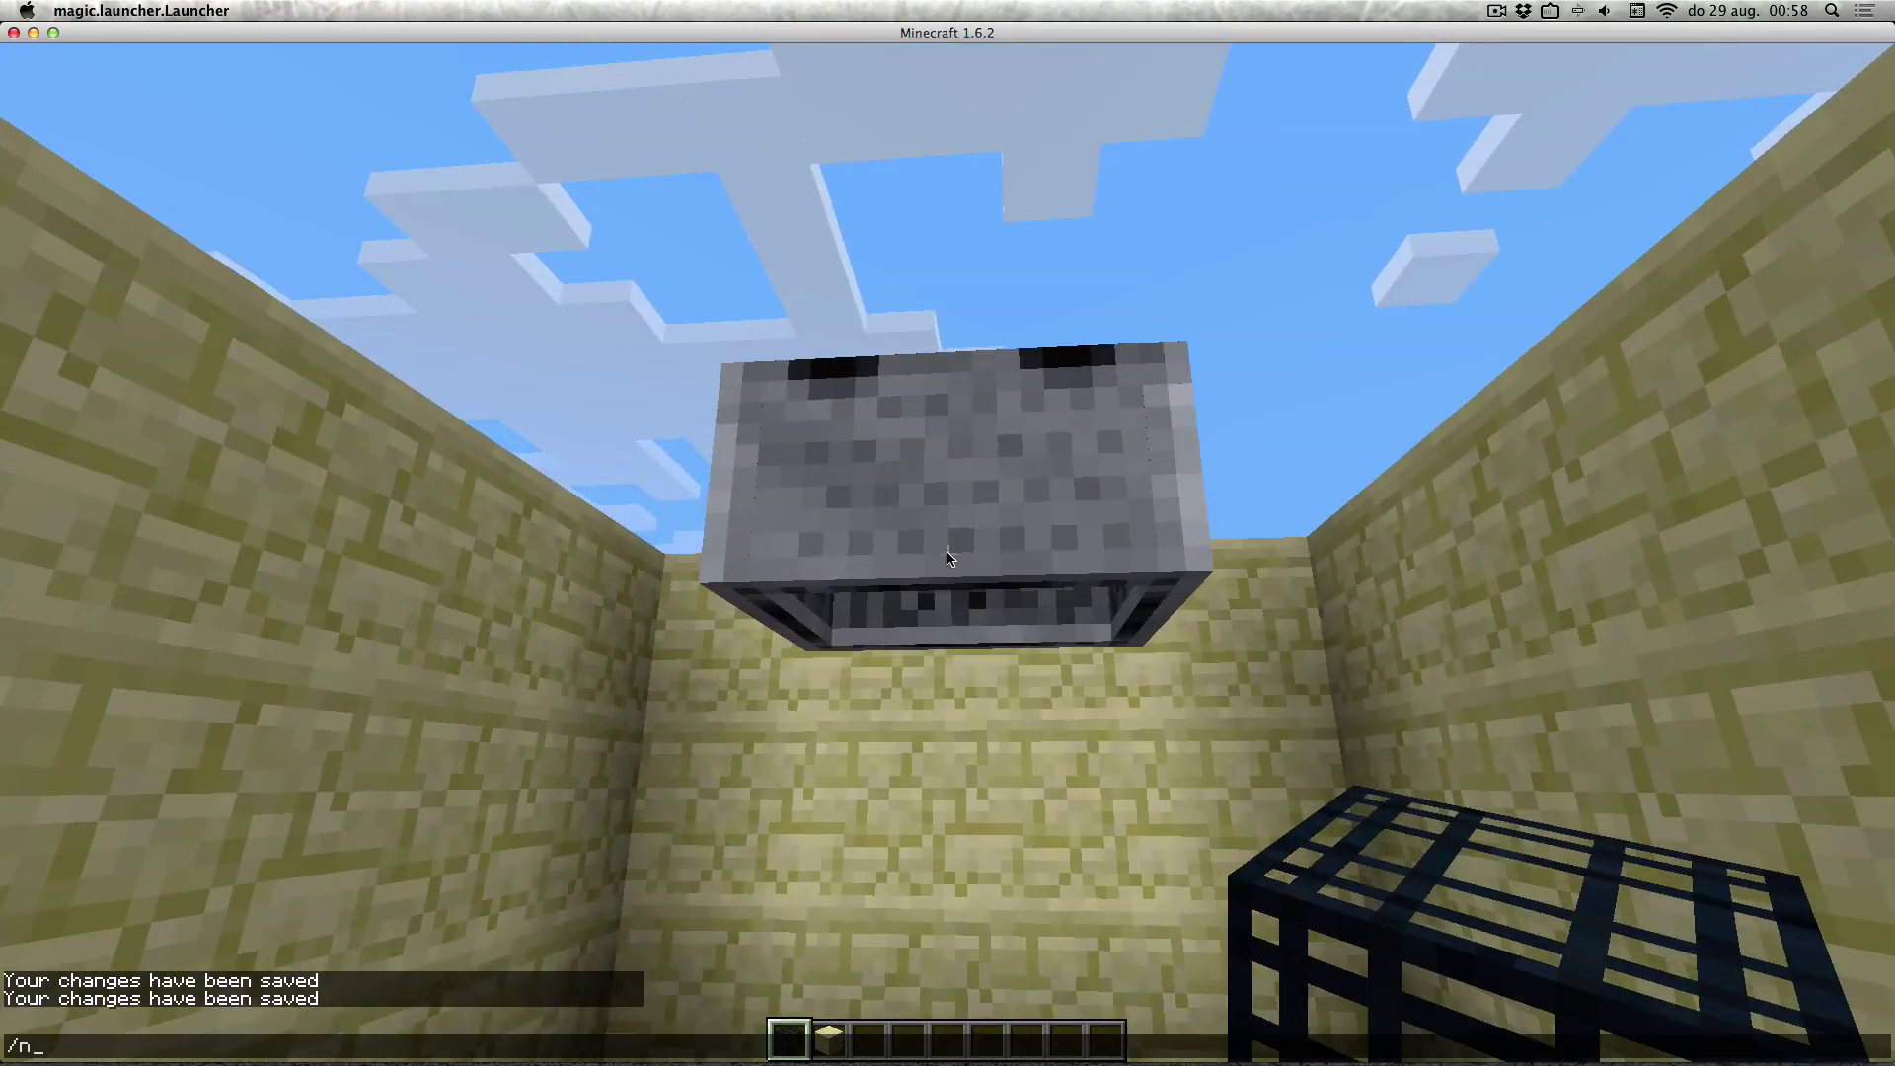
Open the minecart with /nbtedit, add a byte tag named CustomDisplayTile with value 1 to its root compound, and save.
right_click(948, 553)
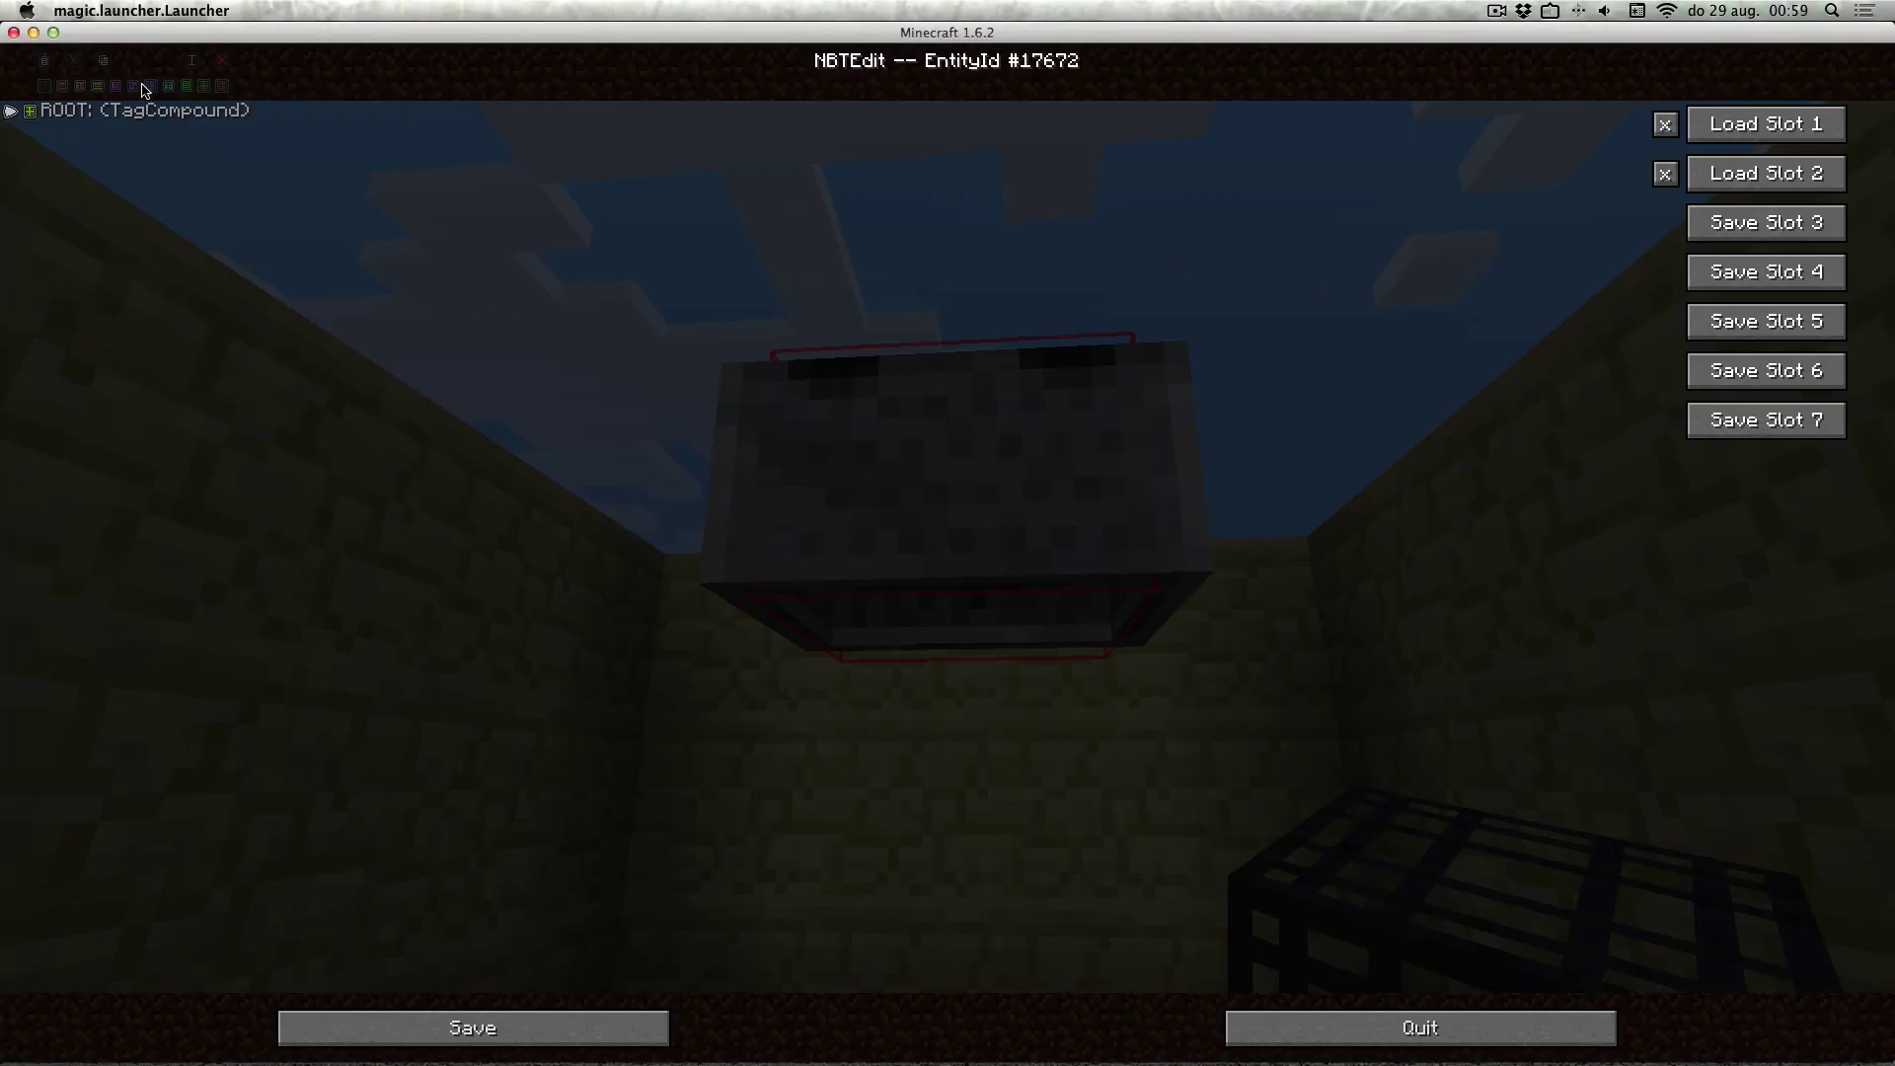
click(148, 110)
click(43, 87)
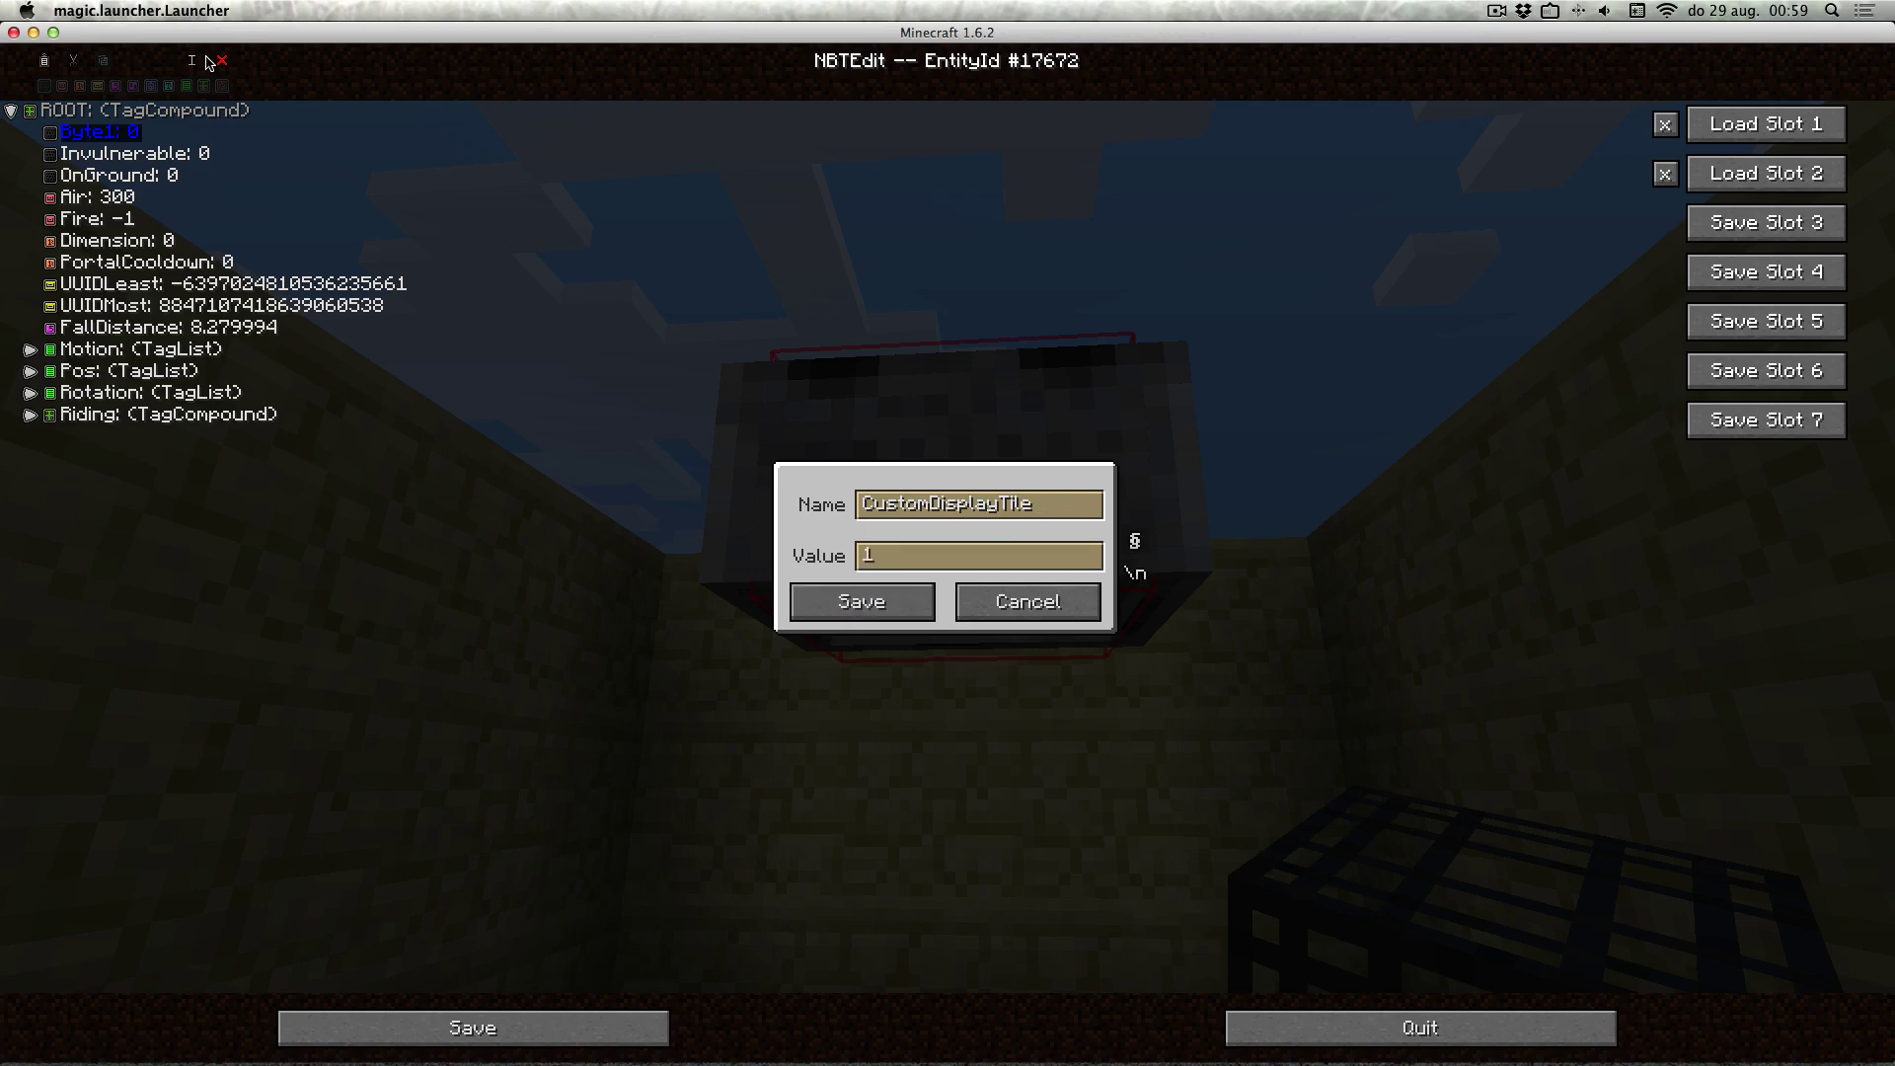
click(862, 601)
click(474, 1028)
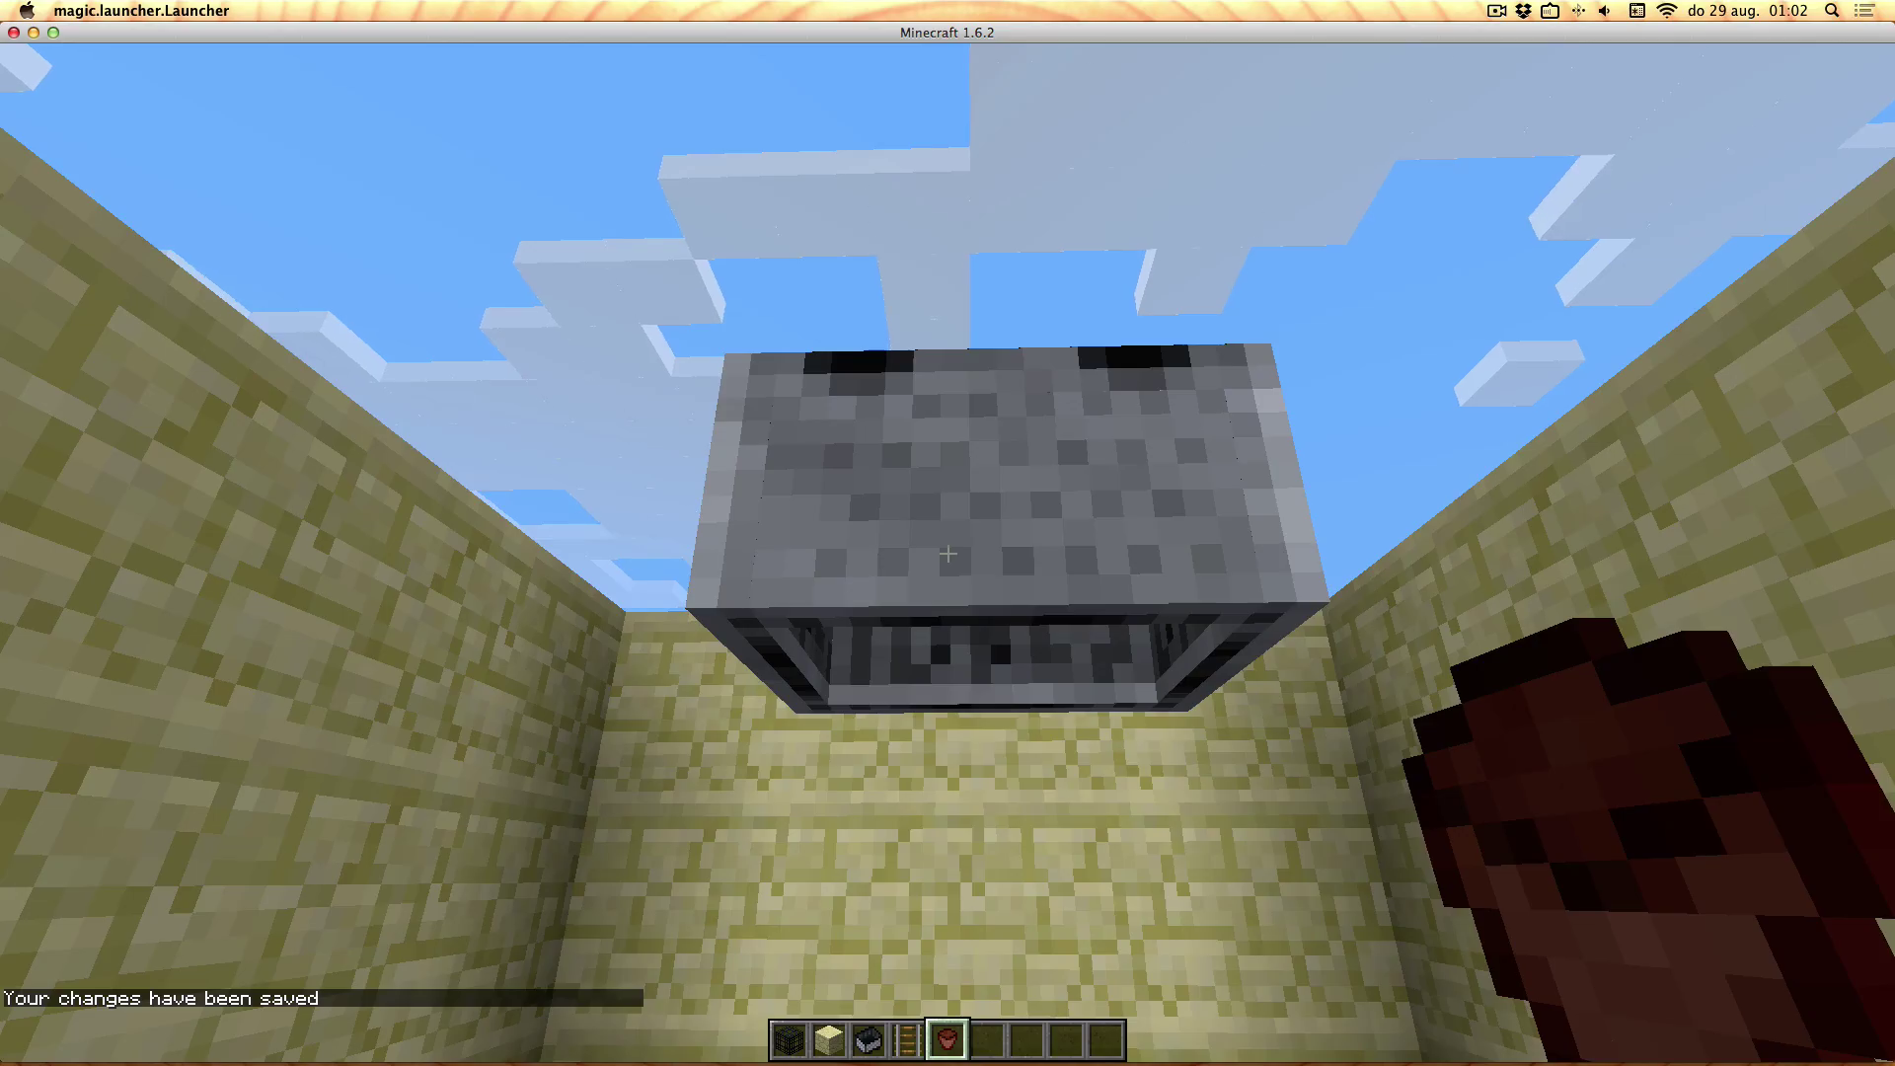
Empty the player's inventory with the /clear command.
text(/clear)
key(Return)
text(/clear)
key(Return)
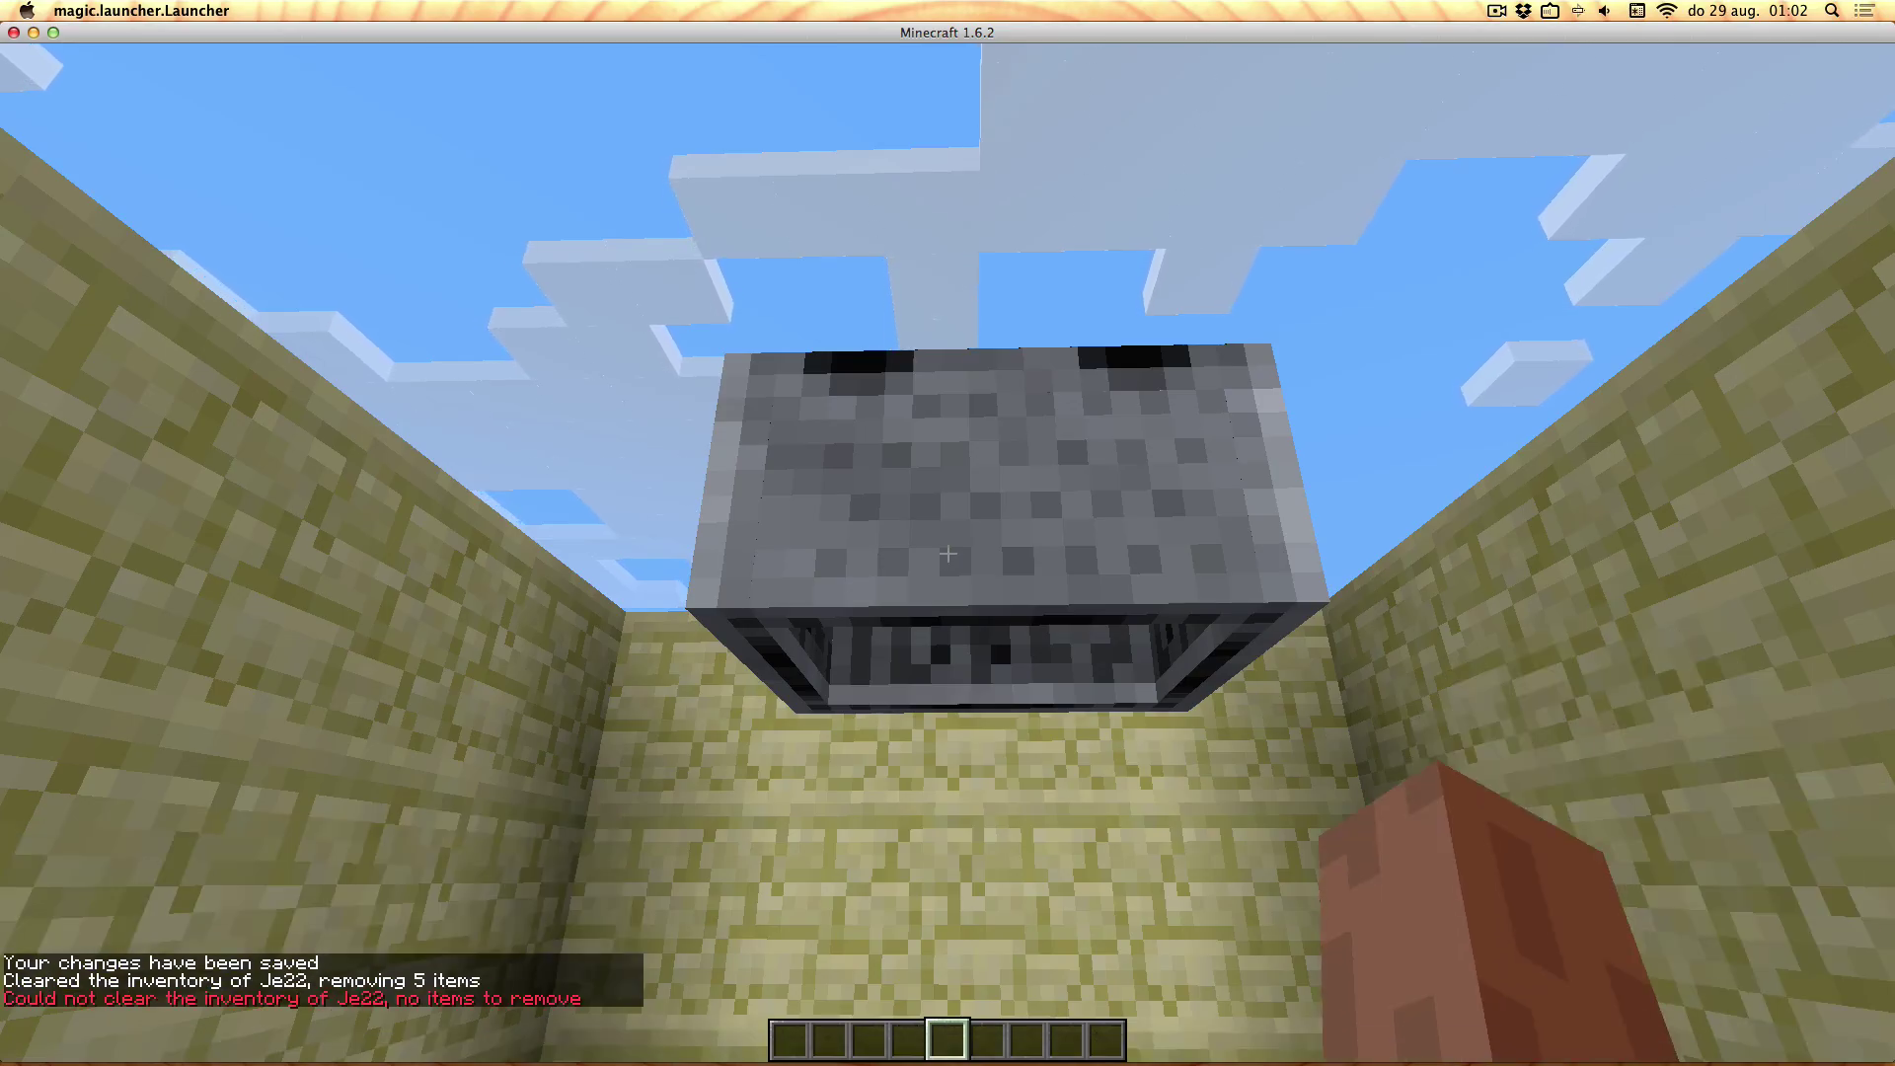
Reopen the minecart's NBT data, set DisplayTile to 86 and save the changes.
key(t)
key(Up)
key(Up)
key(Return)
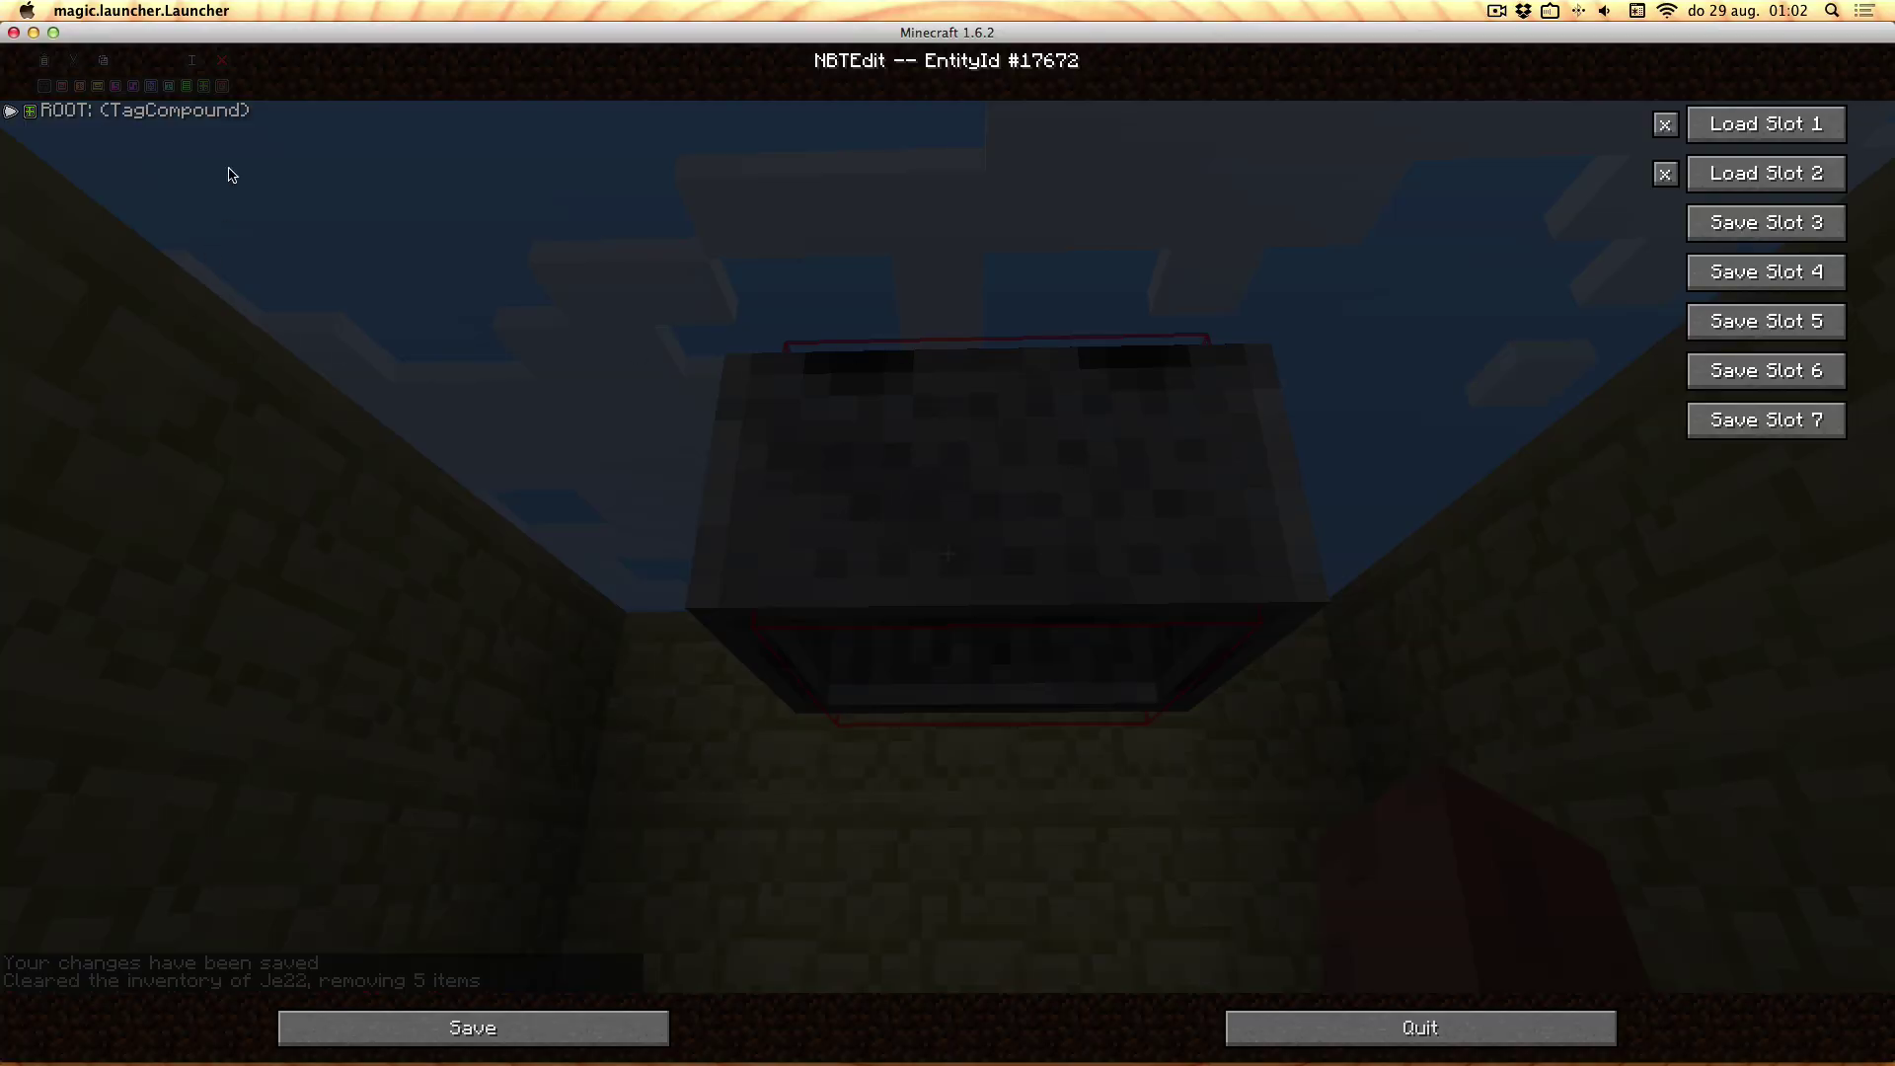
double_click(166, 115)
double_click(149, 306)
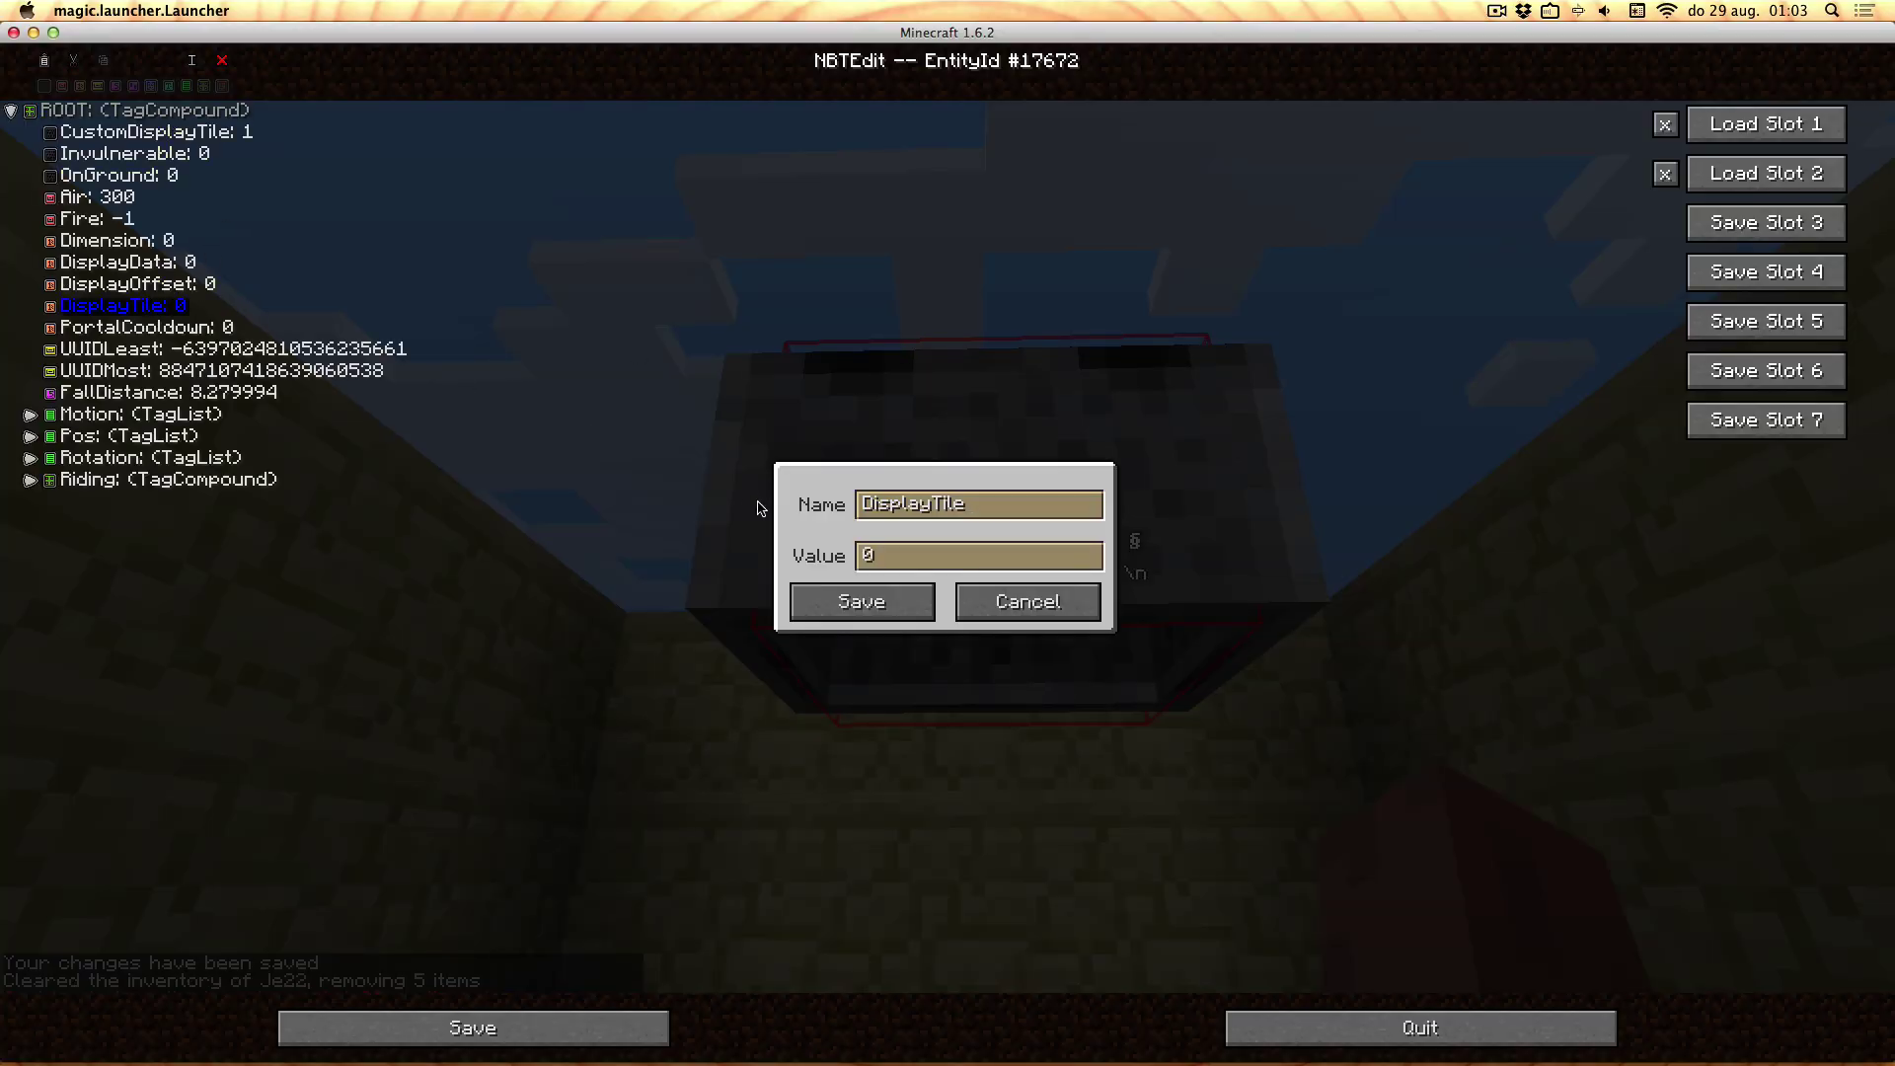
click(910, 559)
key(BackSpace)
text(86)
click(862, 601)
click(646, 1025)
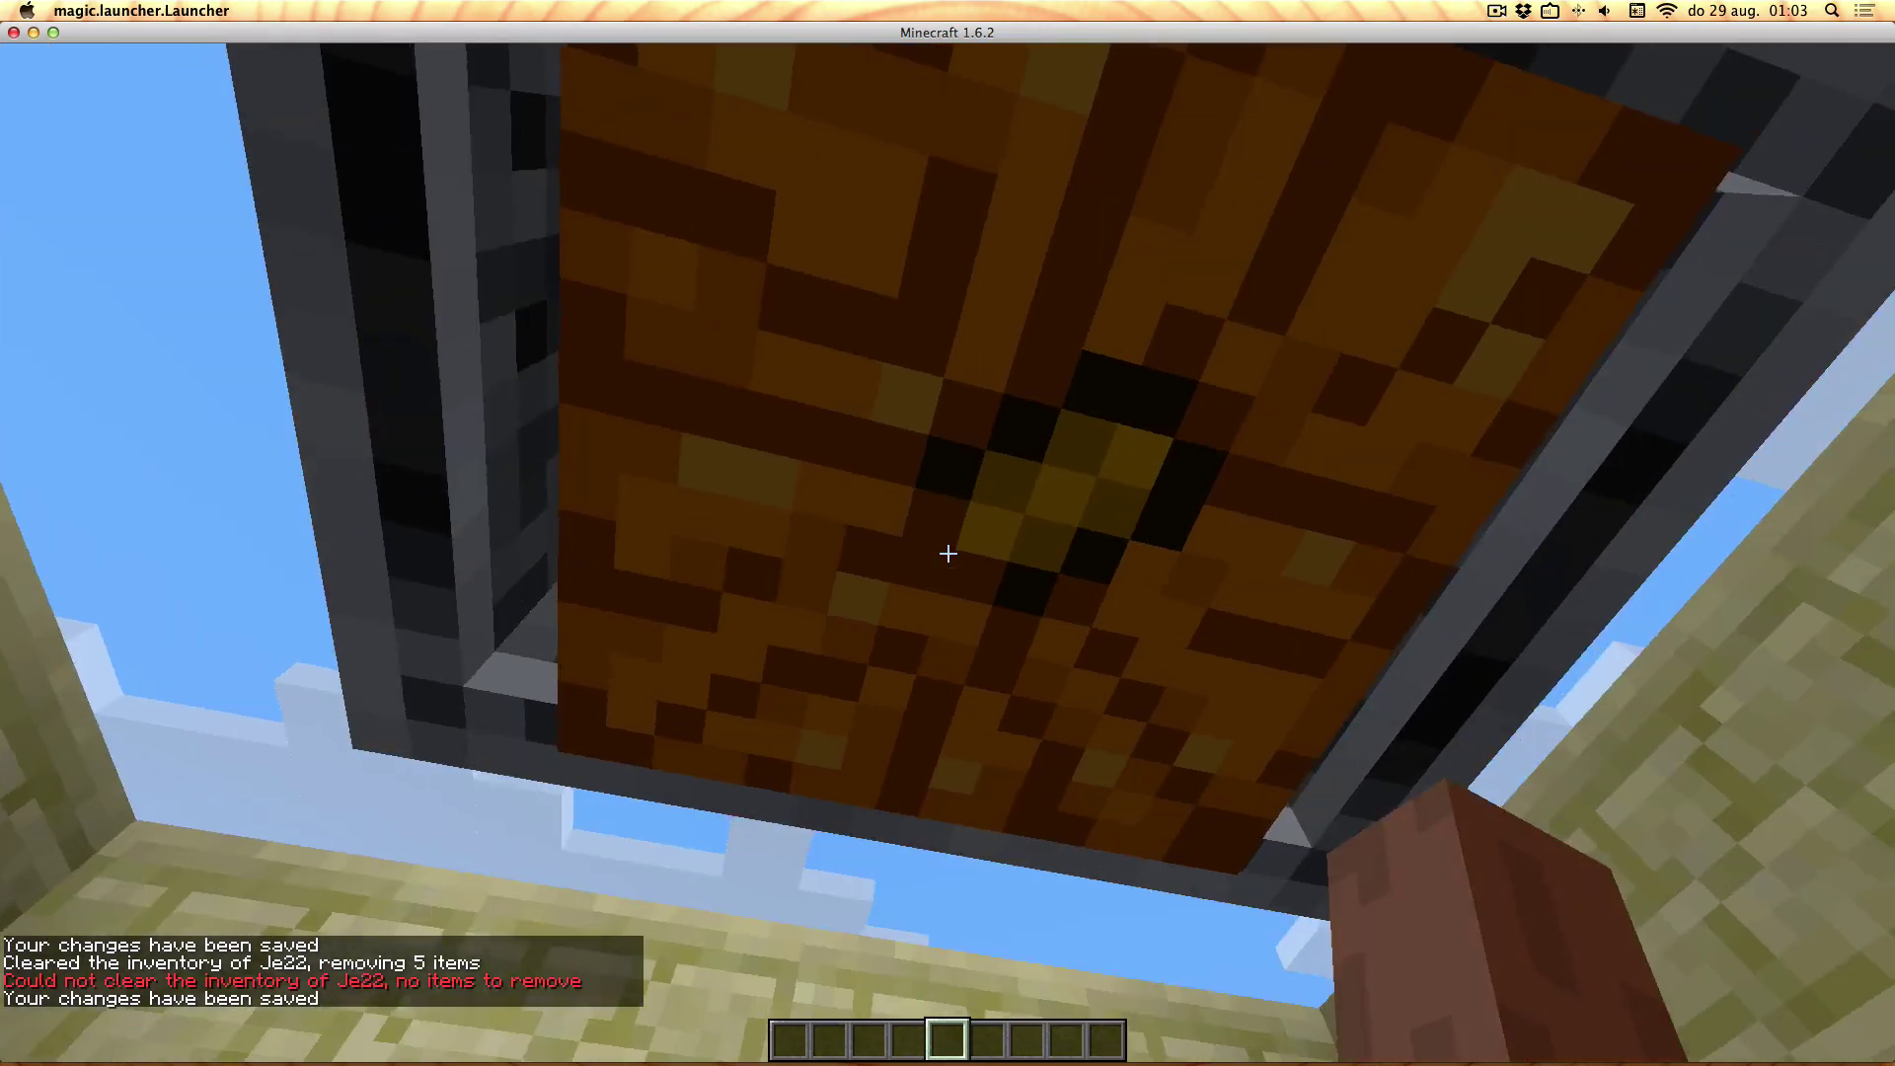
Open the minecart with /nbtedit again, set DisplayOffset to 60 and save the changes.
key(slash)
text(nbtedit)
key(Return)
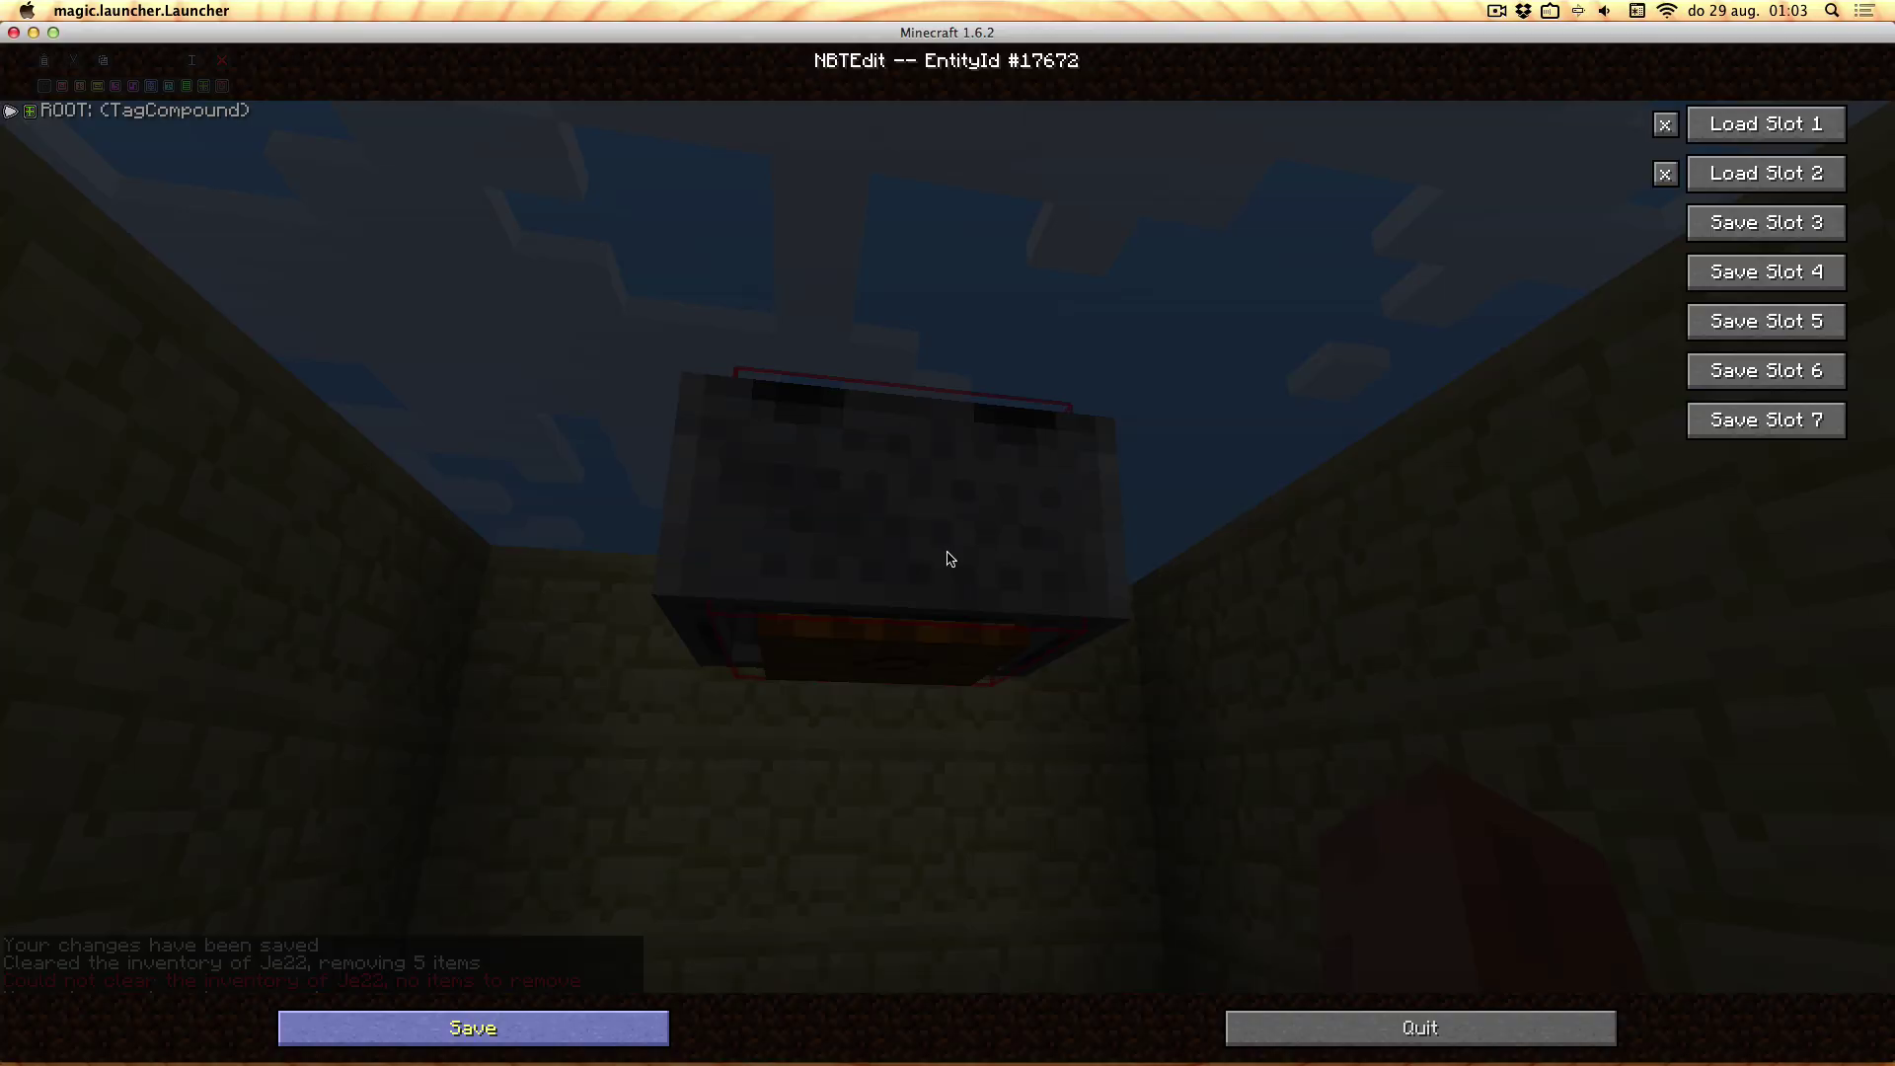
double_click(174, 111)
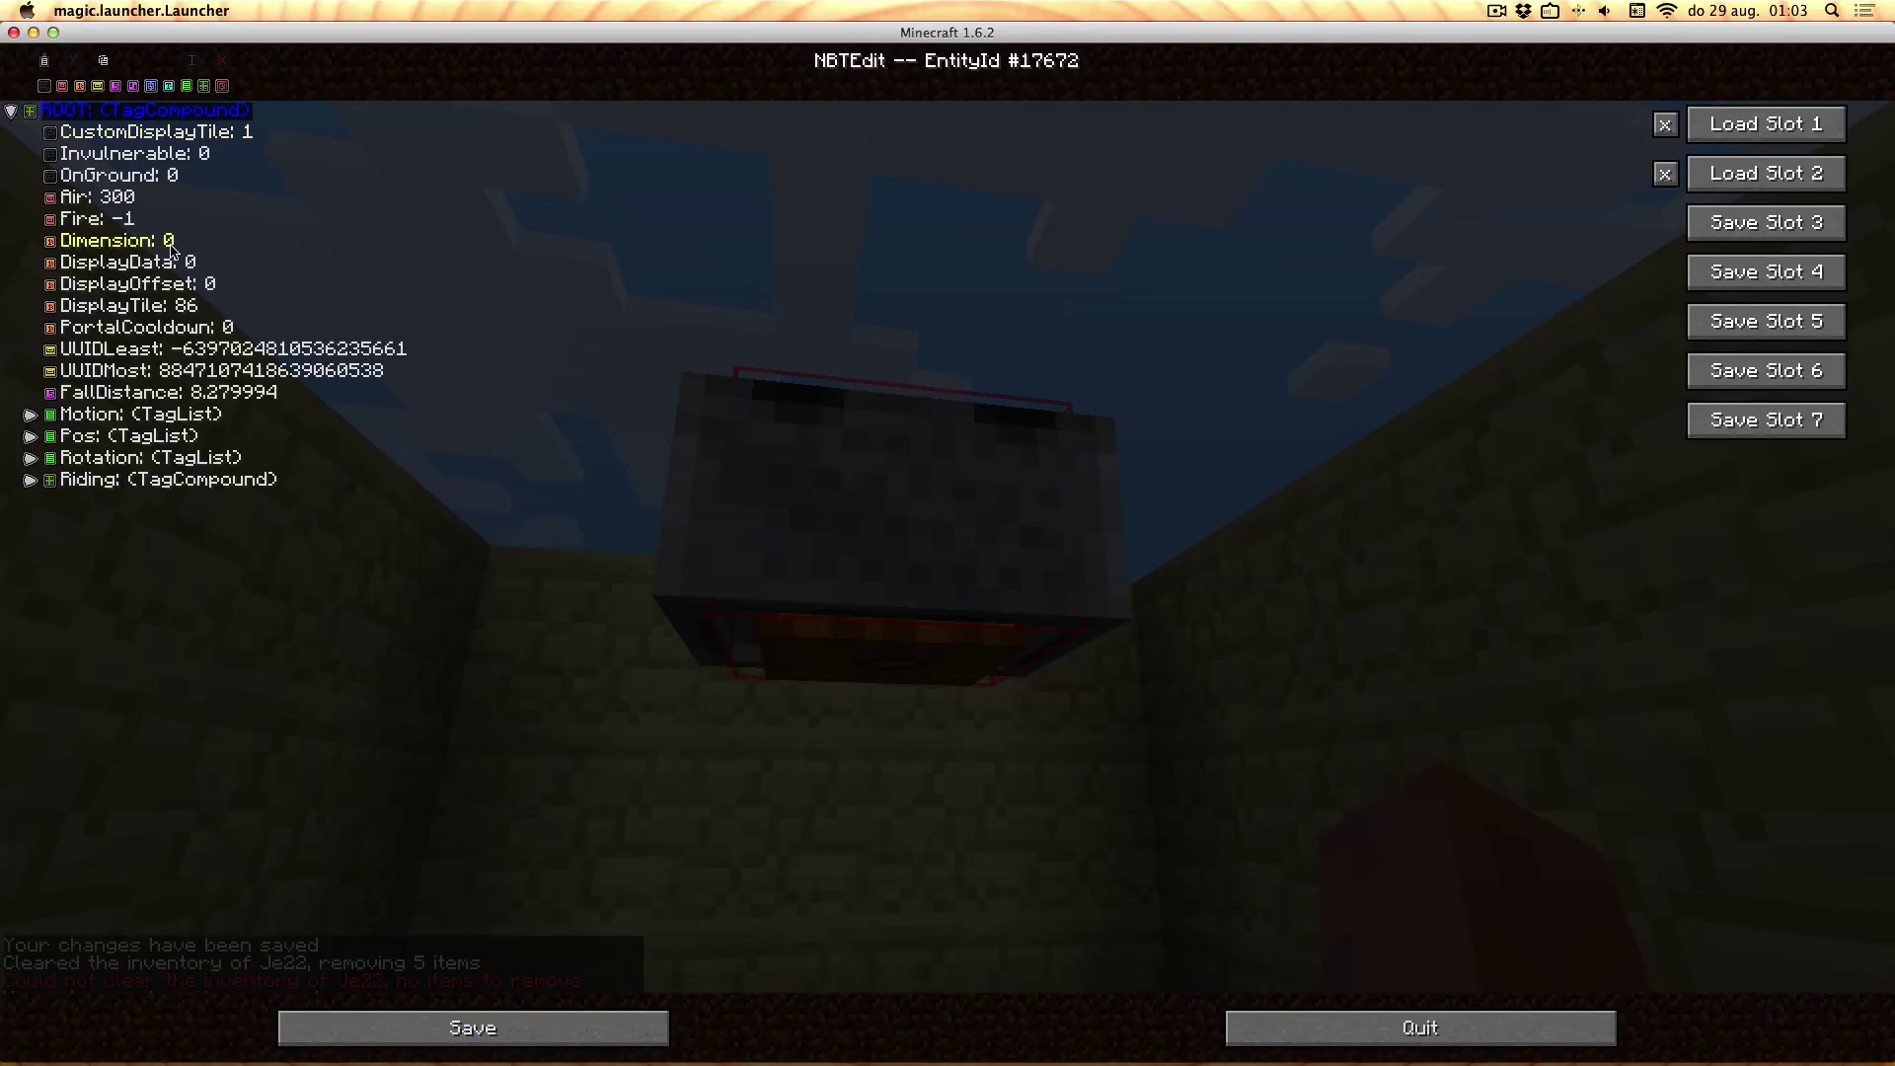
double_click(138, 284)
click(890, 560)
key(BackSpace)
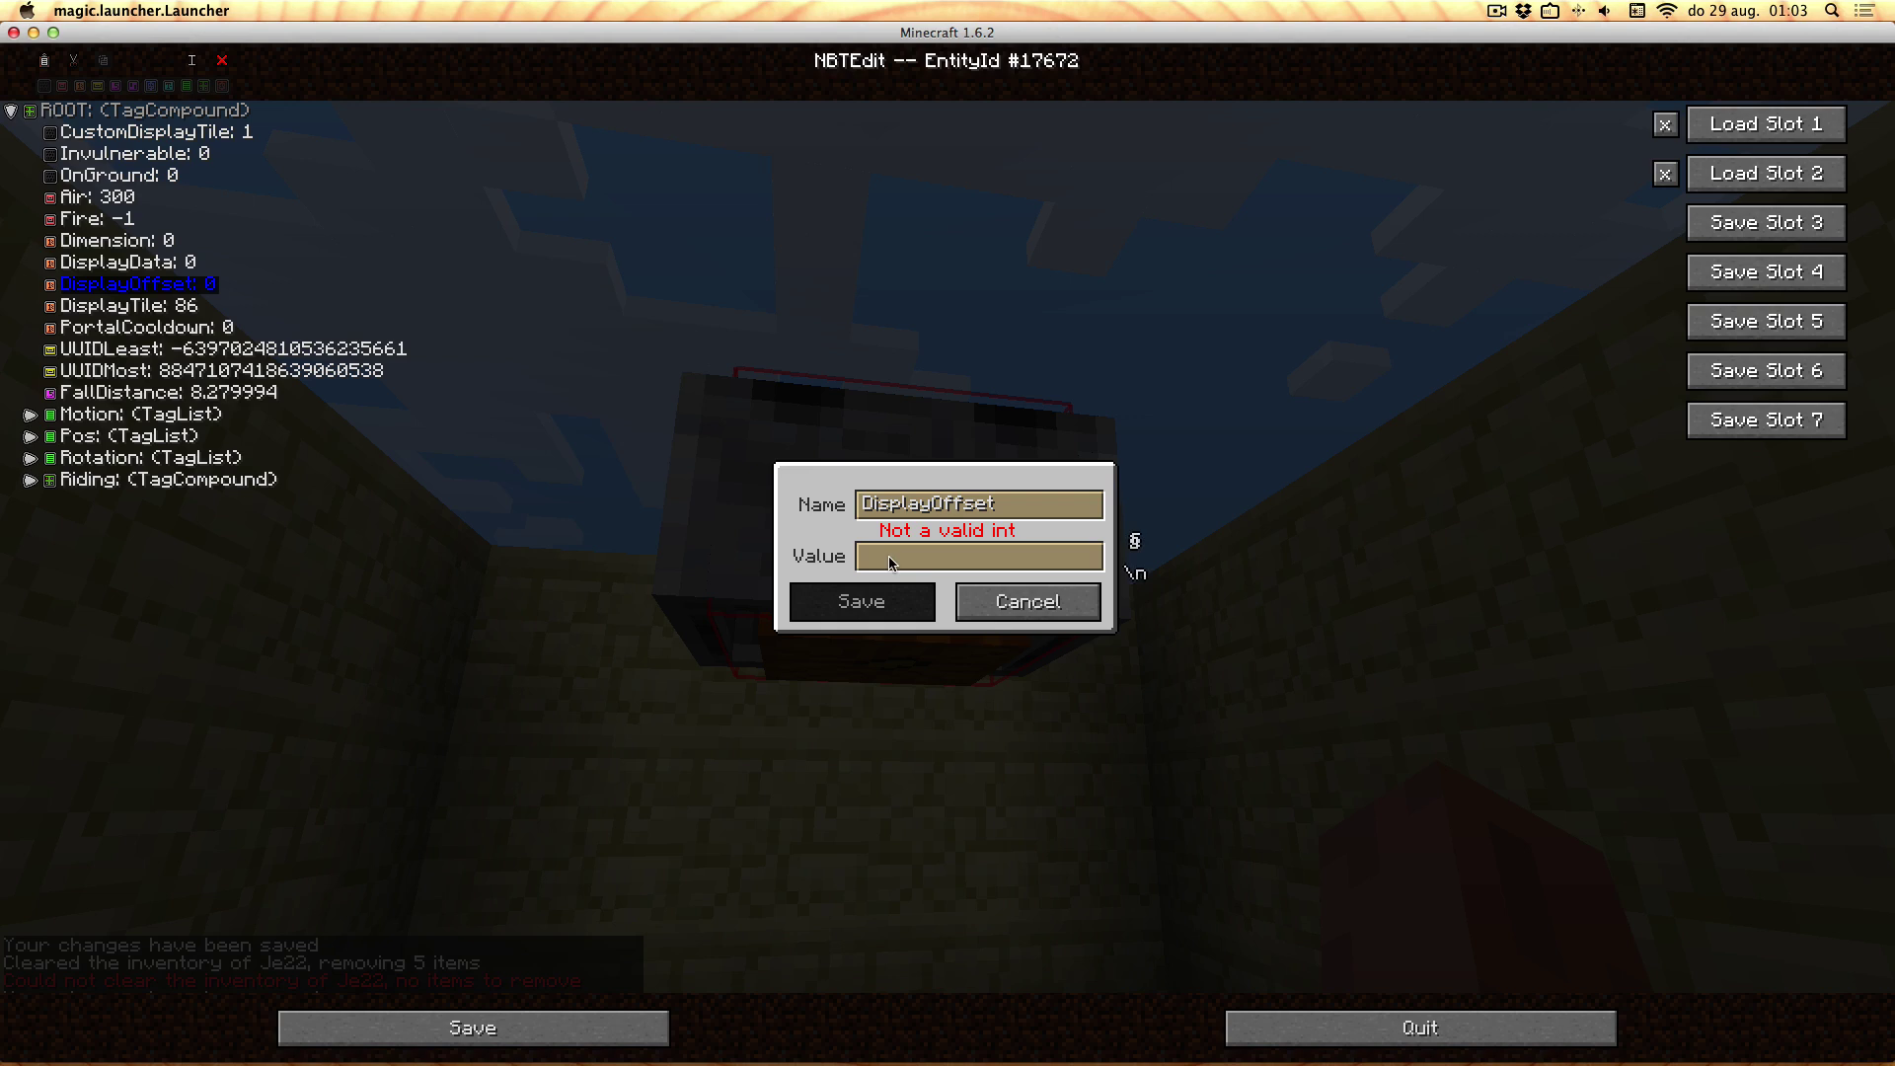
text(100)
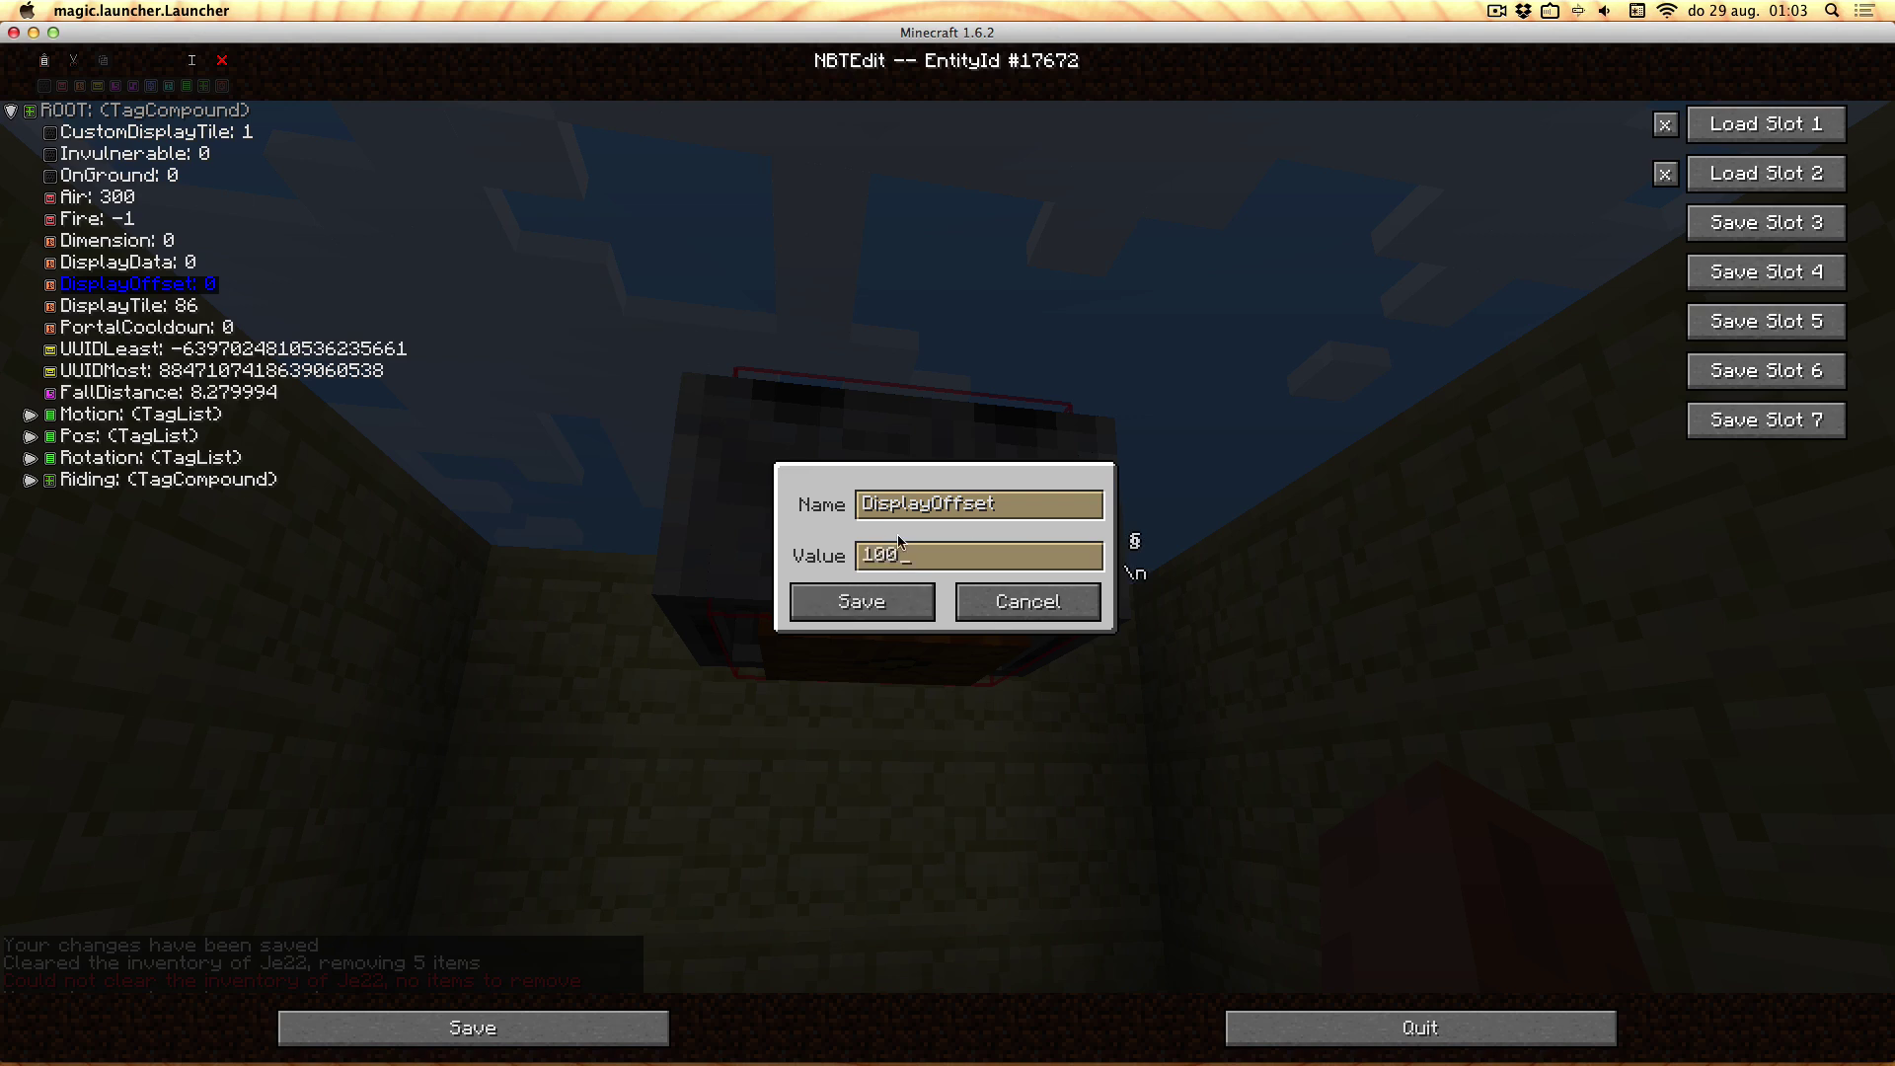
key(BackSpace)
text(60)
click(862, 601)
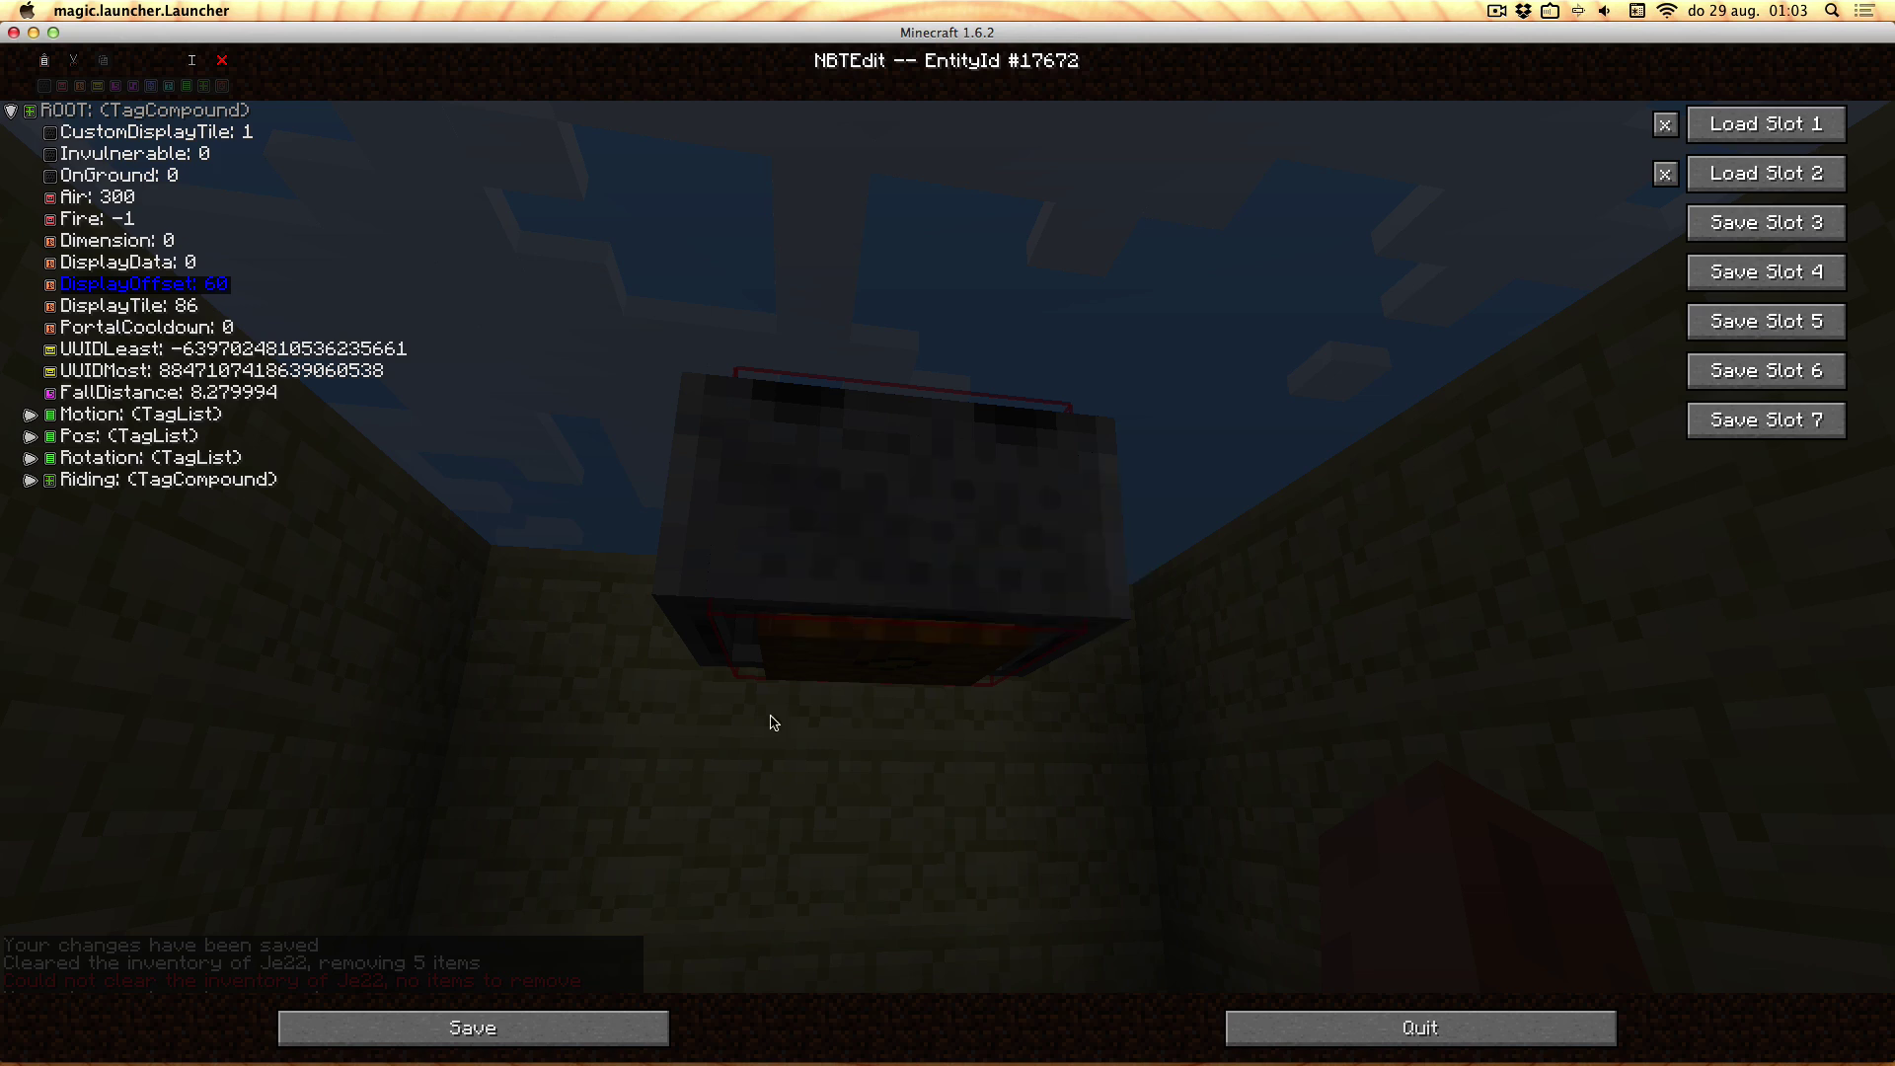
click(493, 1028)
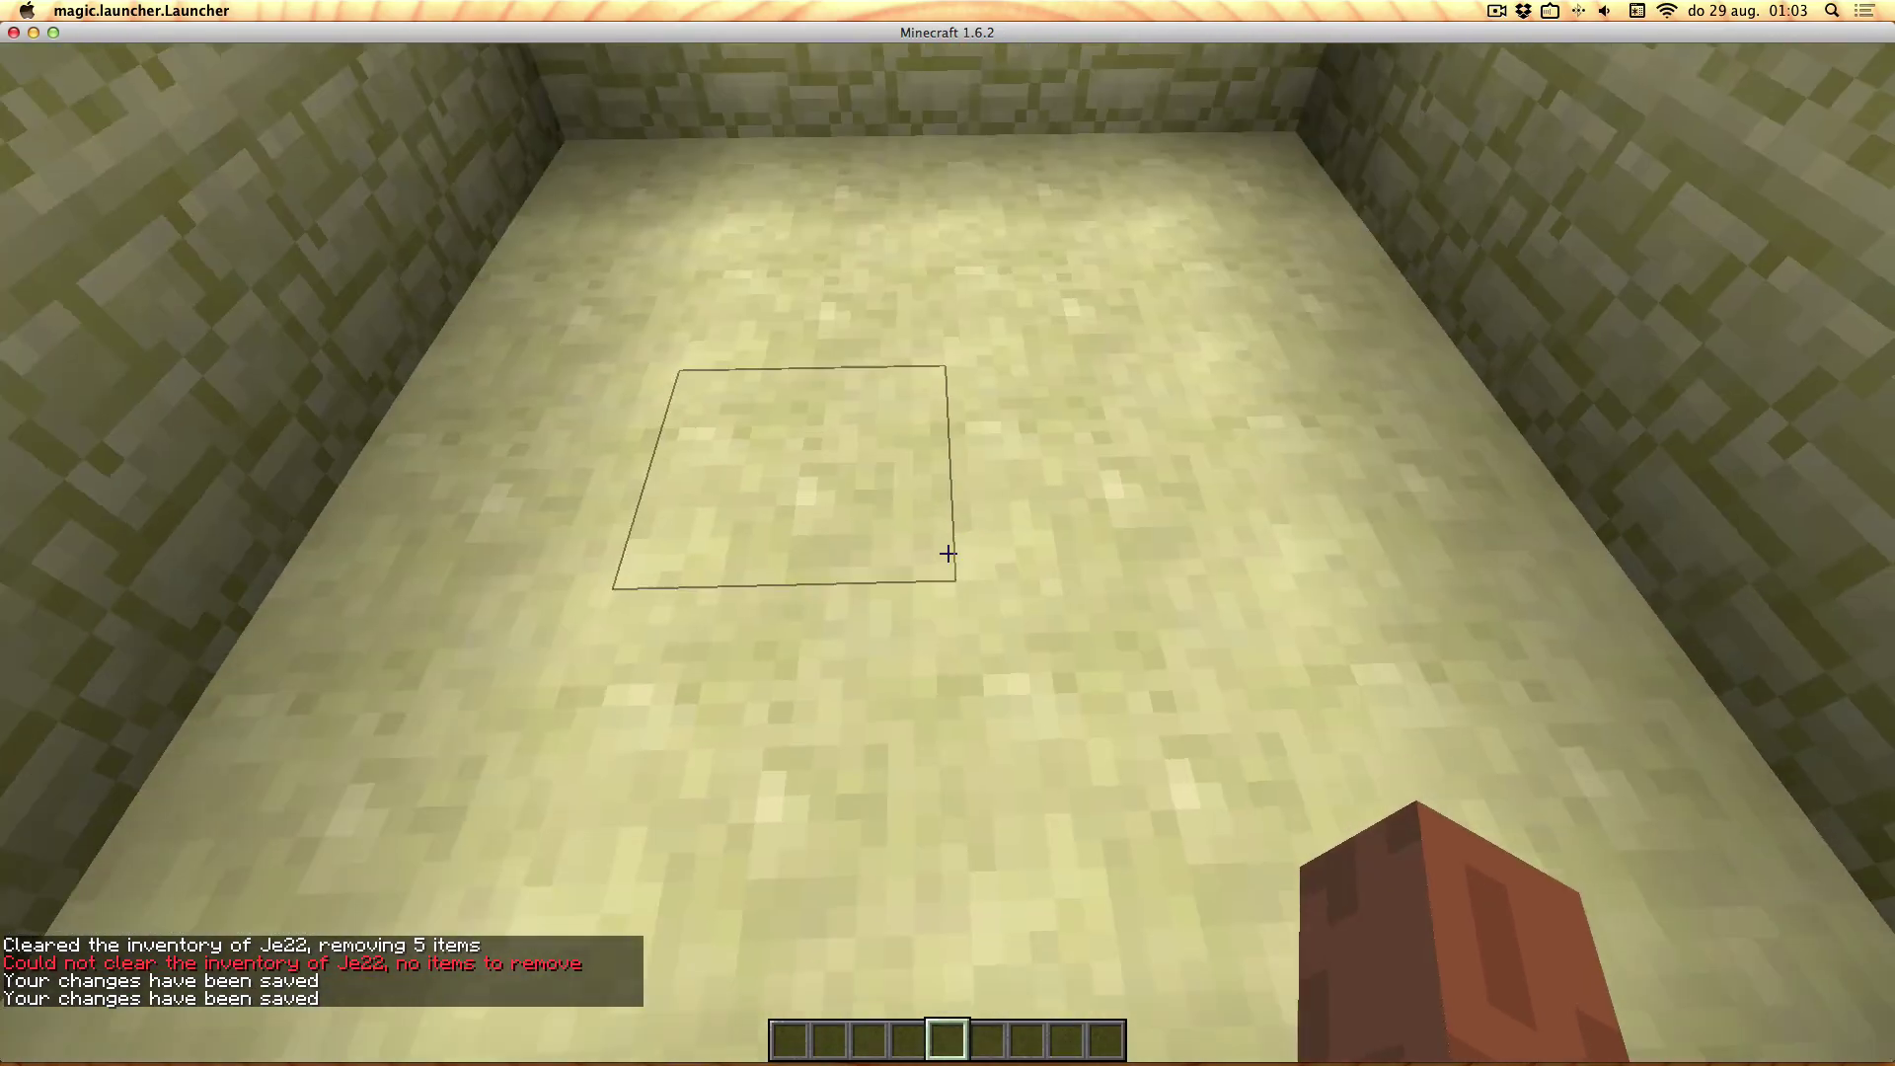
Dig into the sandstone floor beneath the minecart to uncover the offset pumpkin.
click(948, 533)
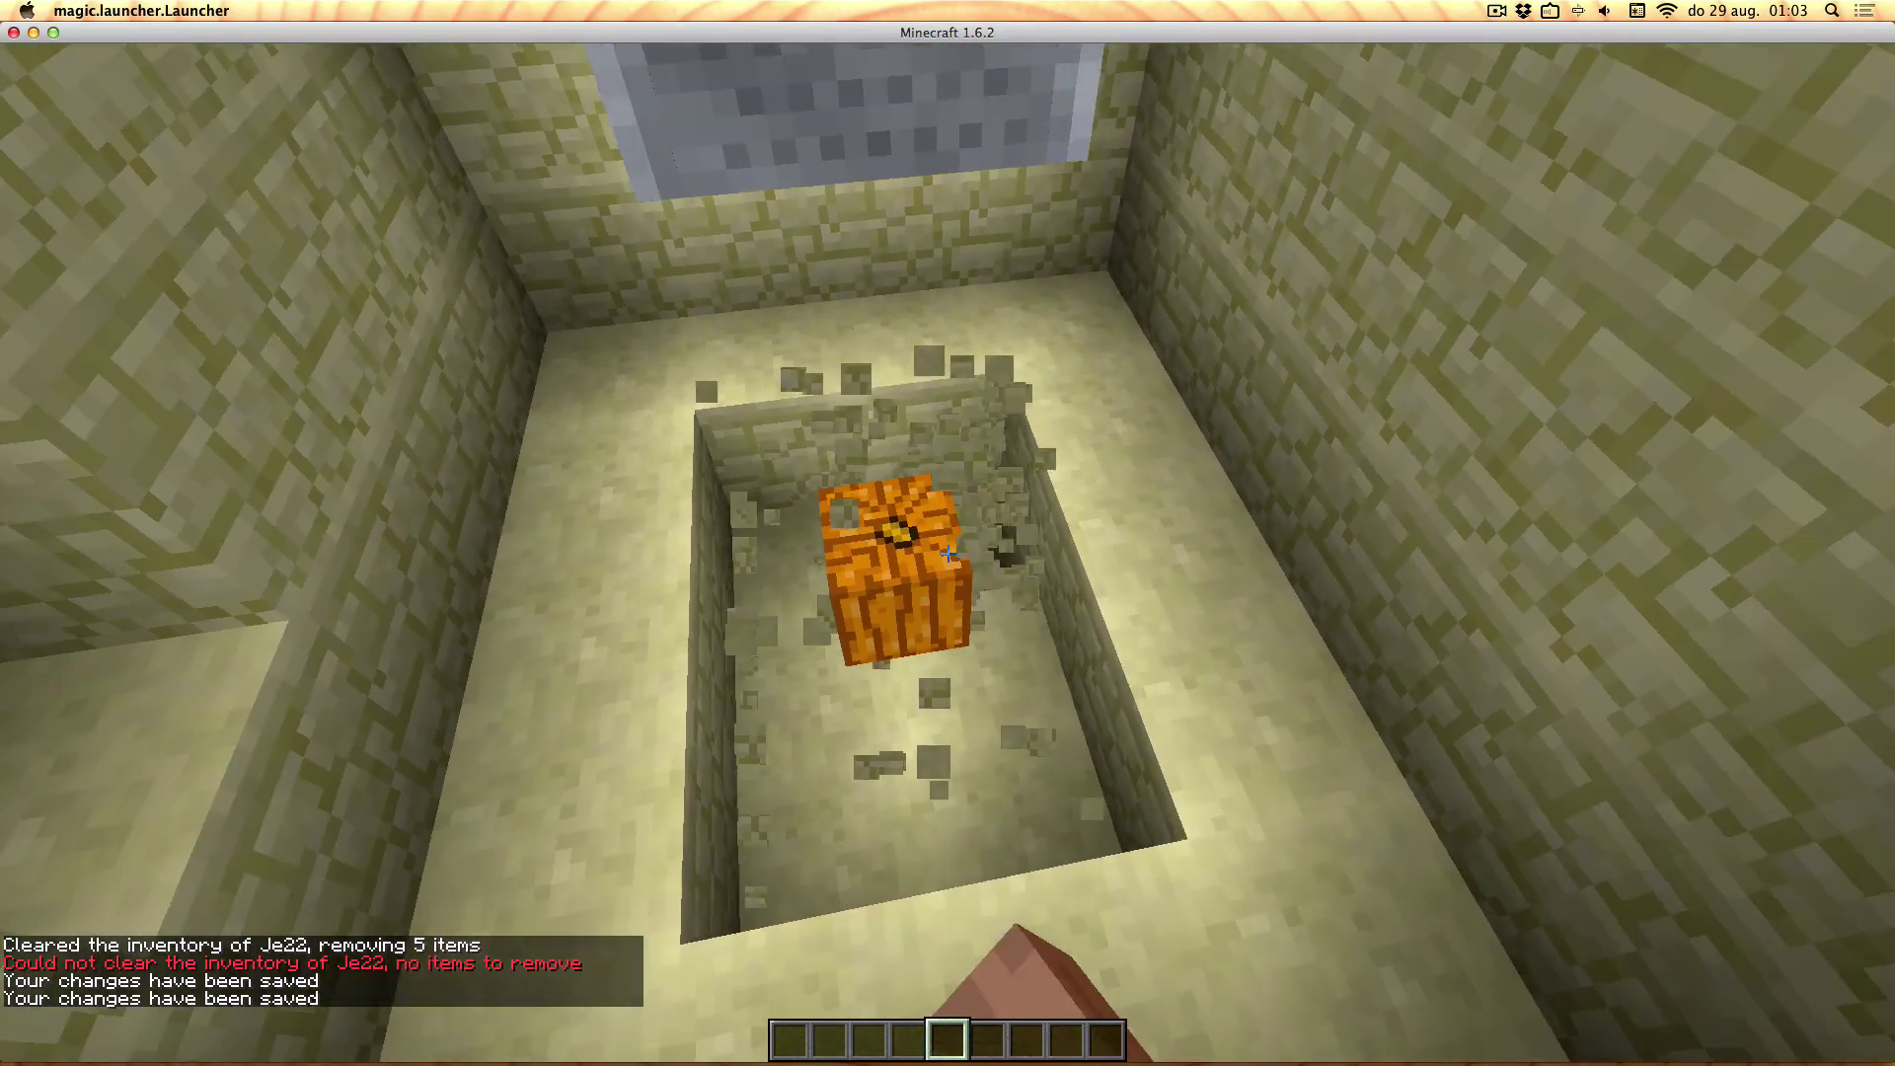
key(w)
click(948, 554)
click(948, 553)
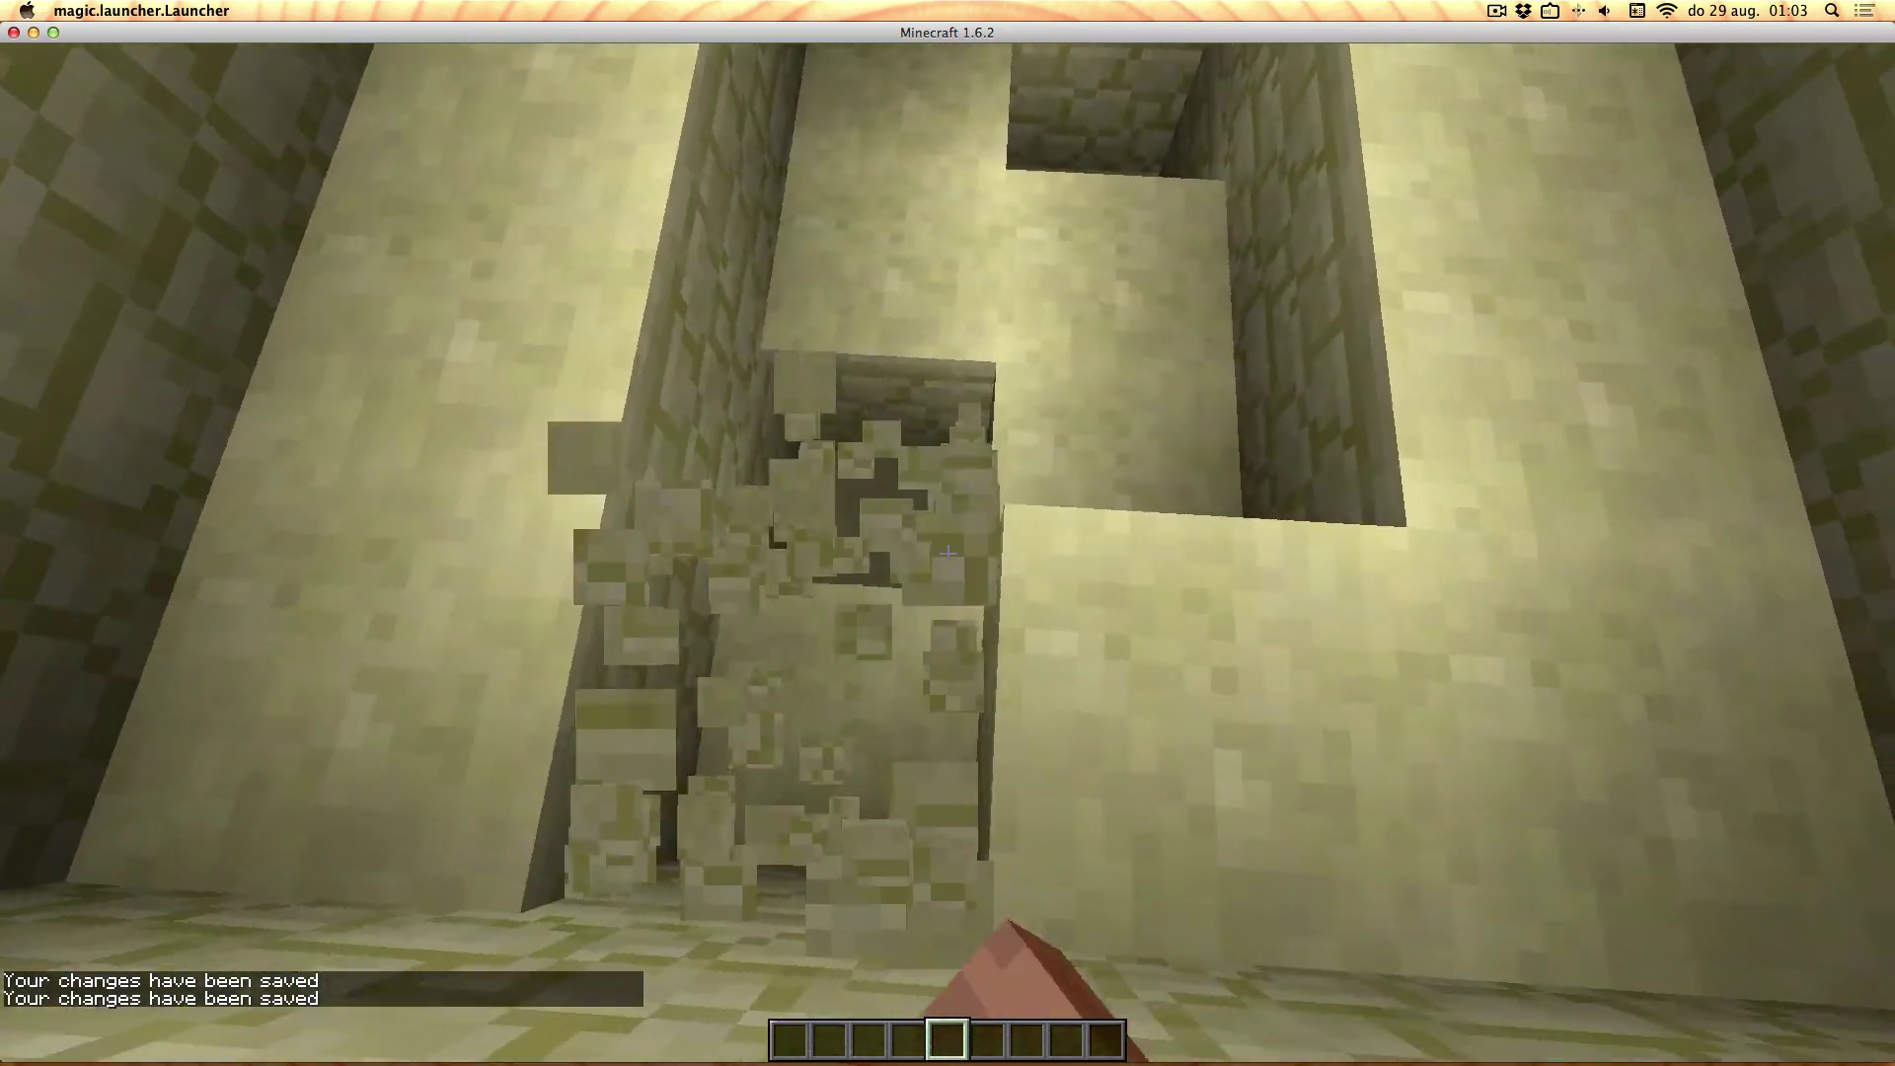
Drop into the dug-out space, pick a sandstone block to seal the opening, and view the pumpkin's face in the dark.
key(w)
middle_click(948, 554)
right_click(947, 554)
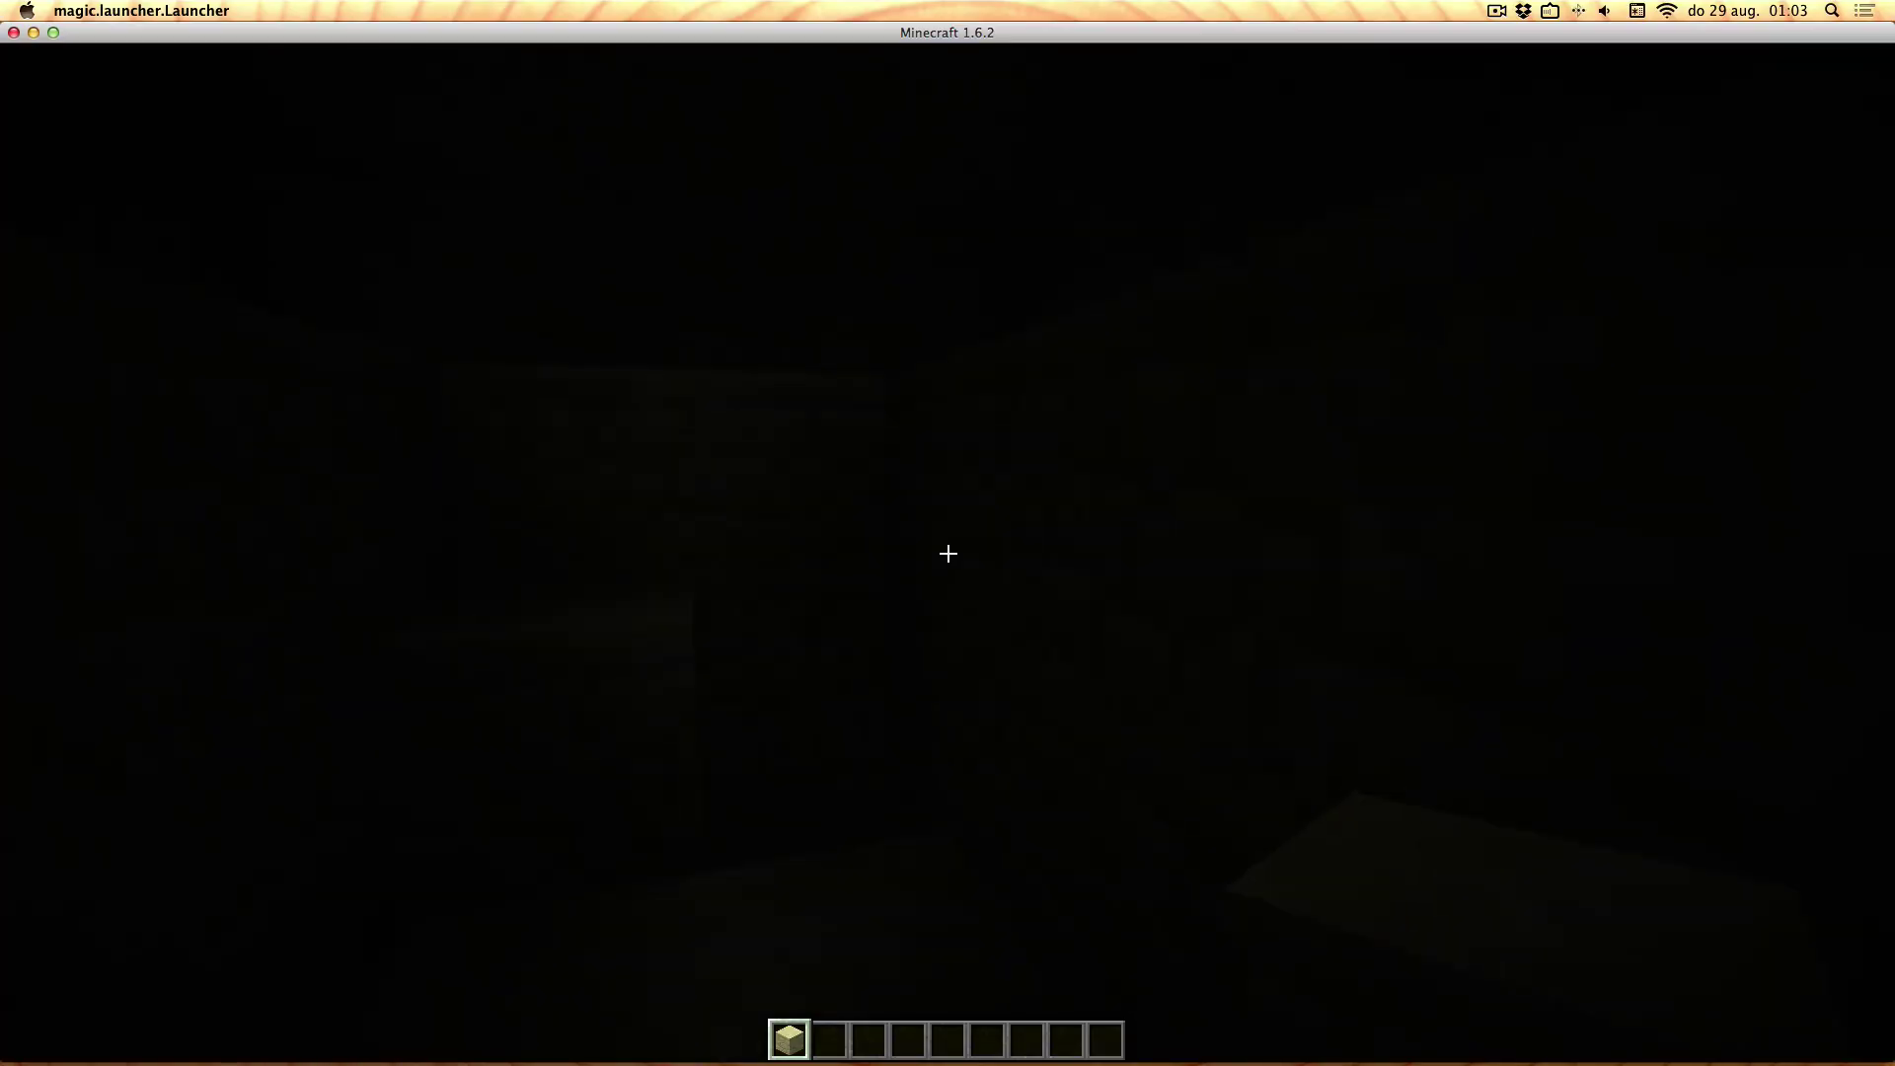
key(w)
key(w)
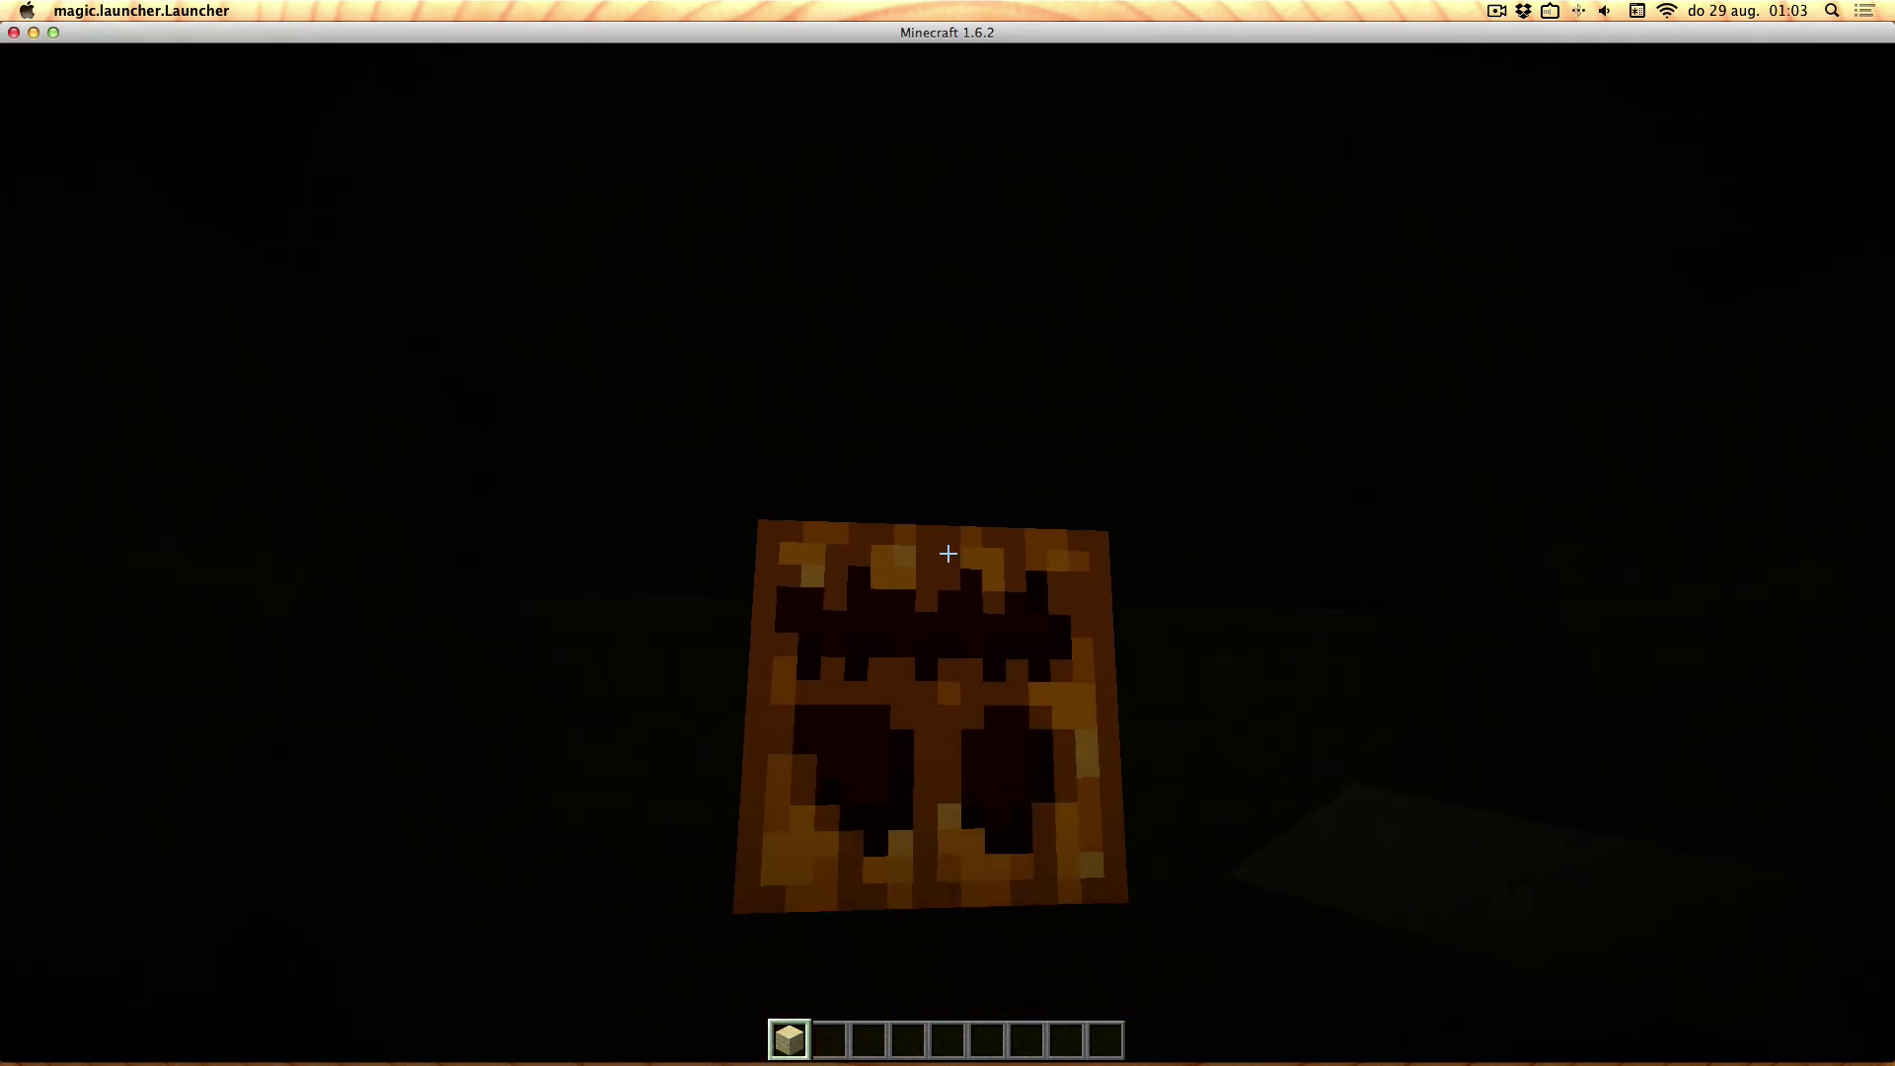
Break out of the sealed sandstone space and fly up above the pit.
click(947, 554)
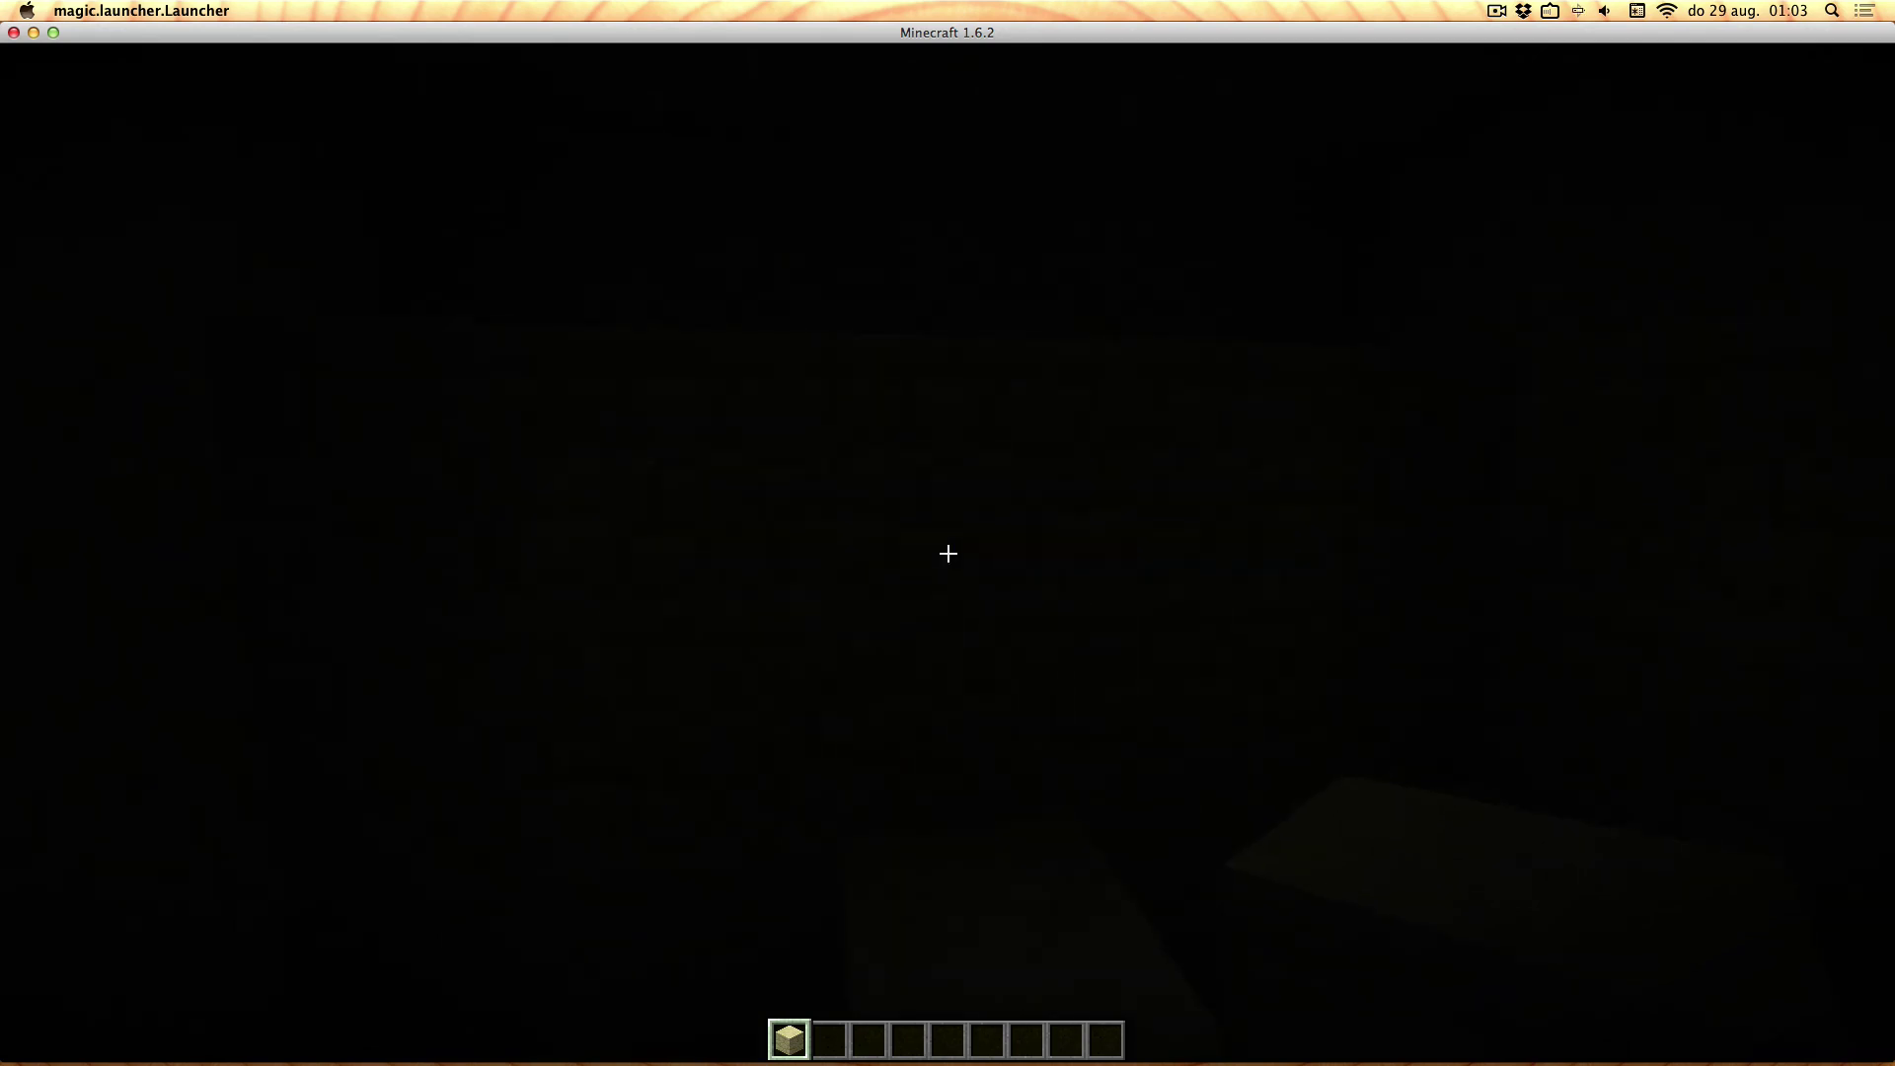
click(948, 553)
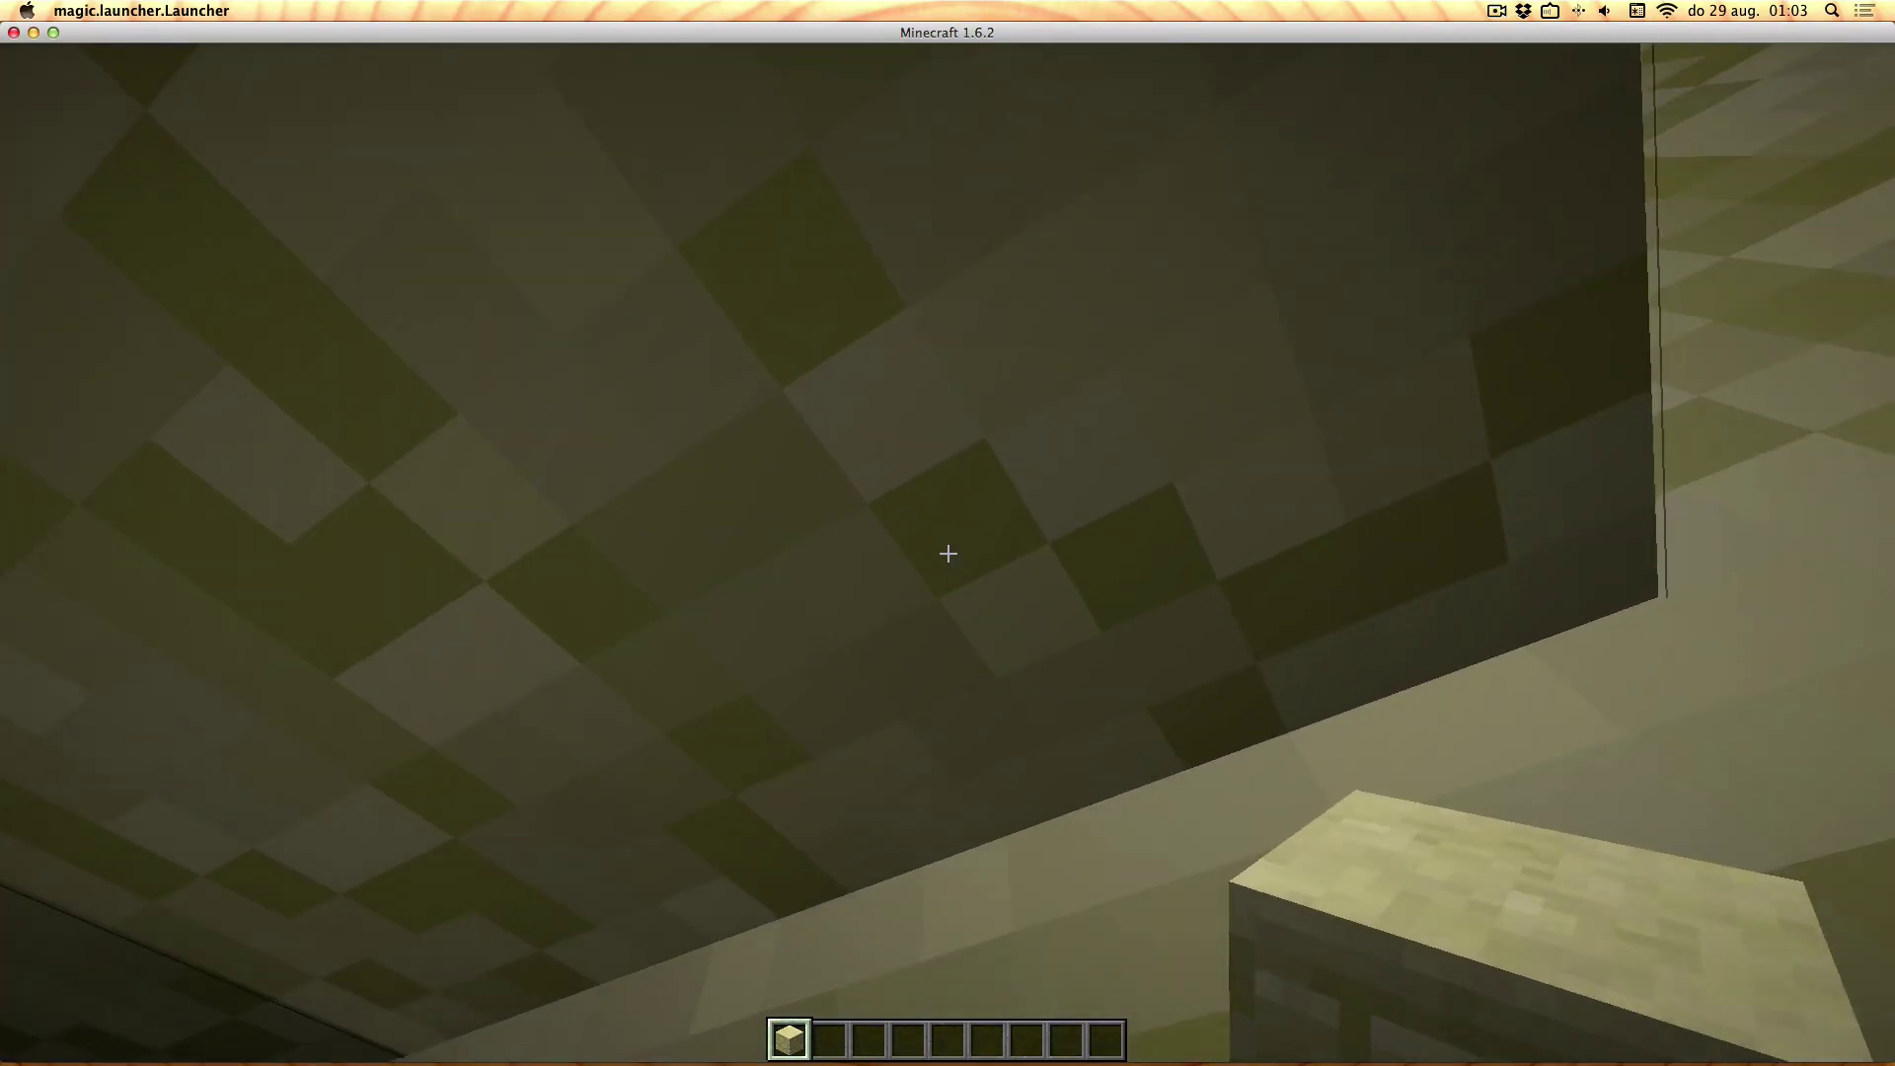
key(space)
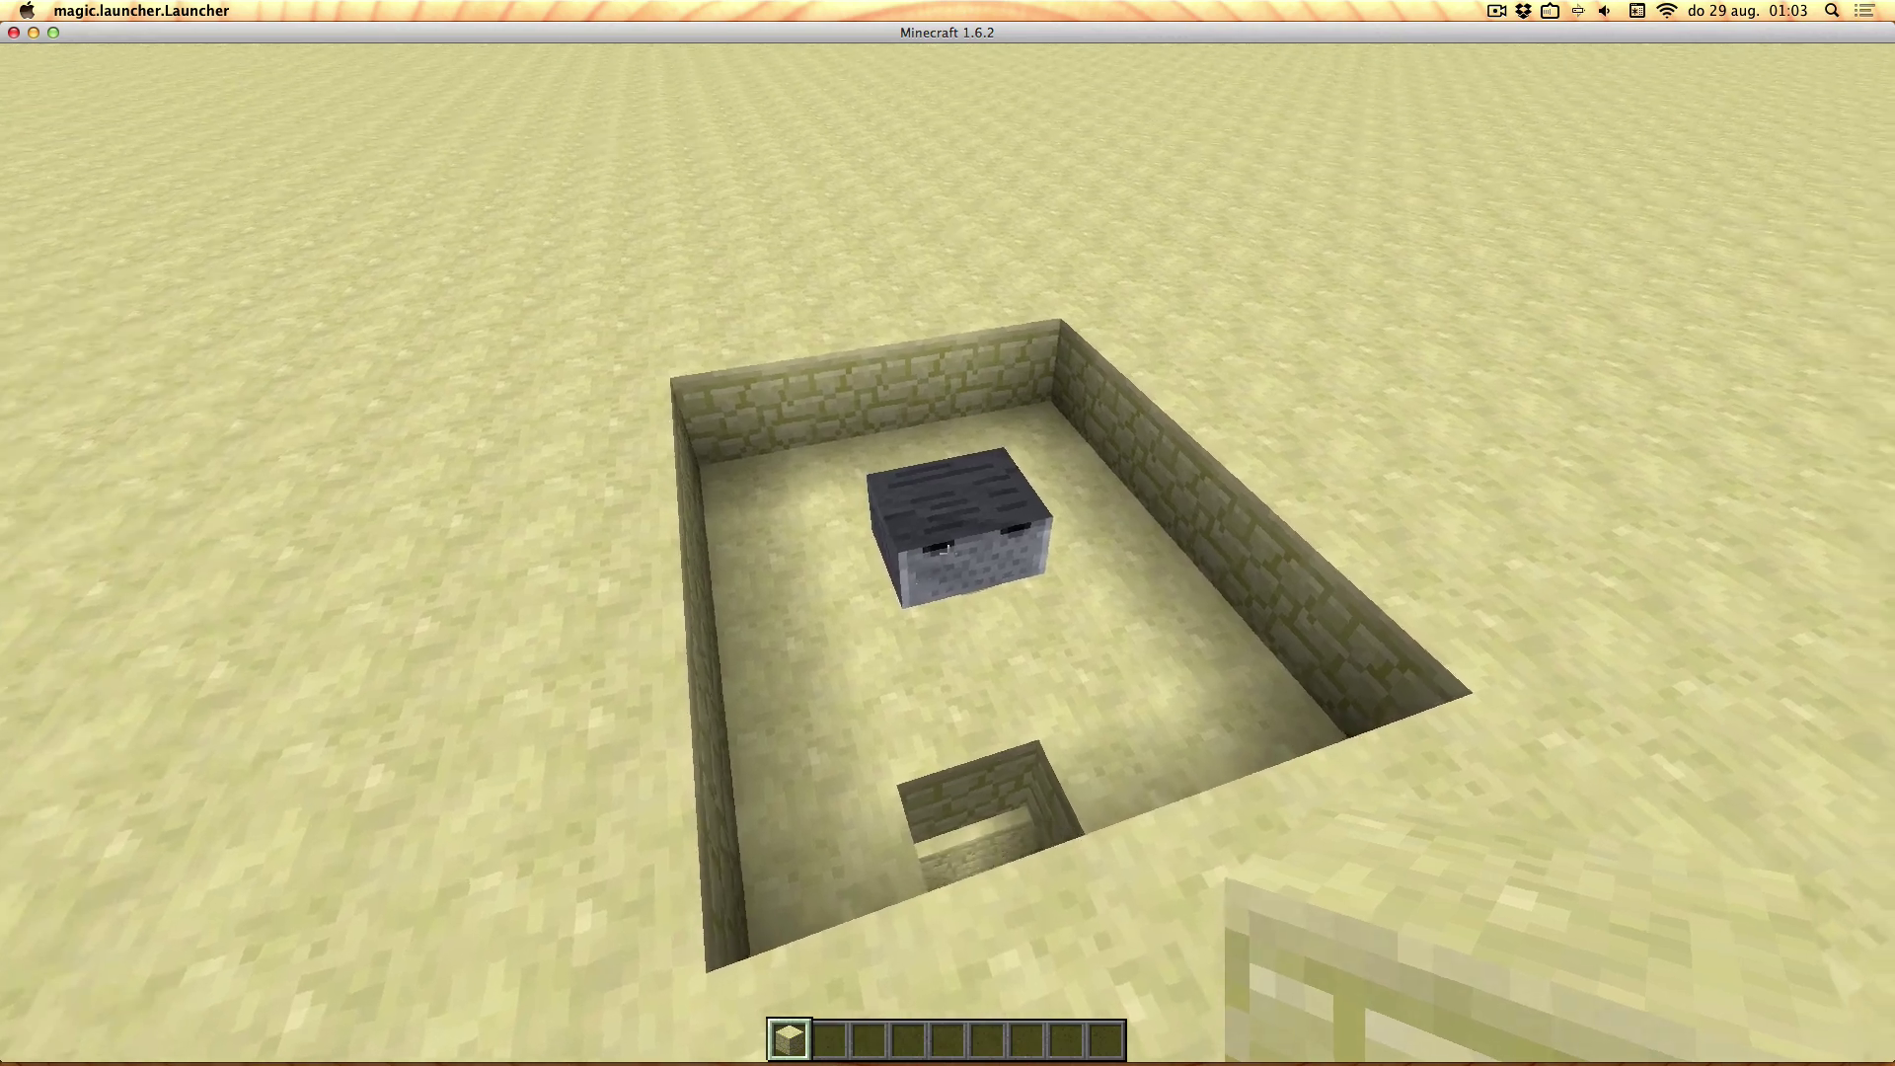
Dig away the sandstone around and beneath the upside-down minecart so the pumpkin below it can be viewed from above.
click(948, 554)
click(948, 554)
click(947, 554)
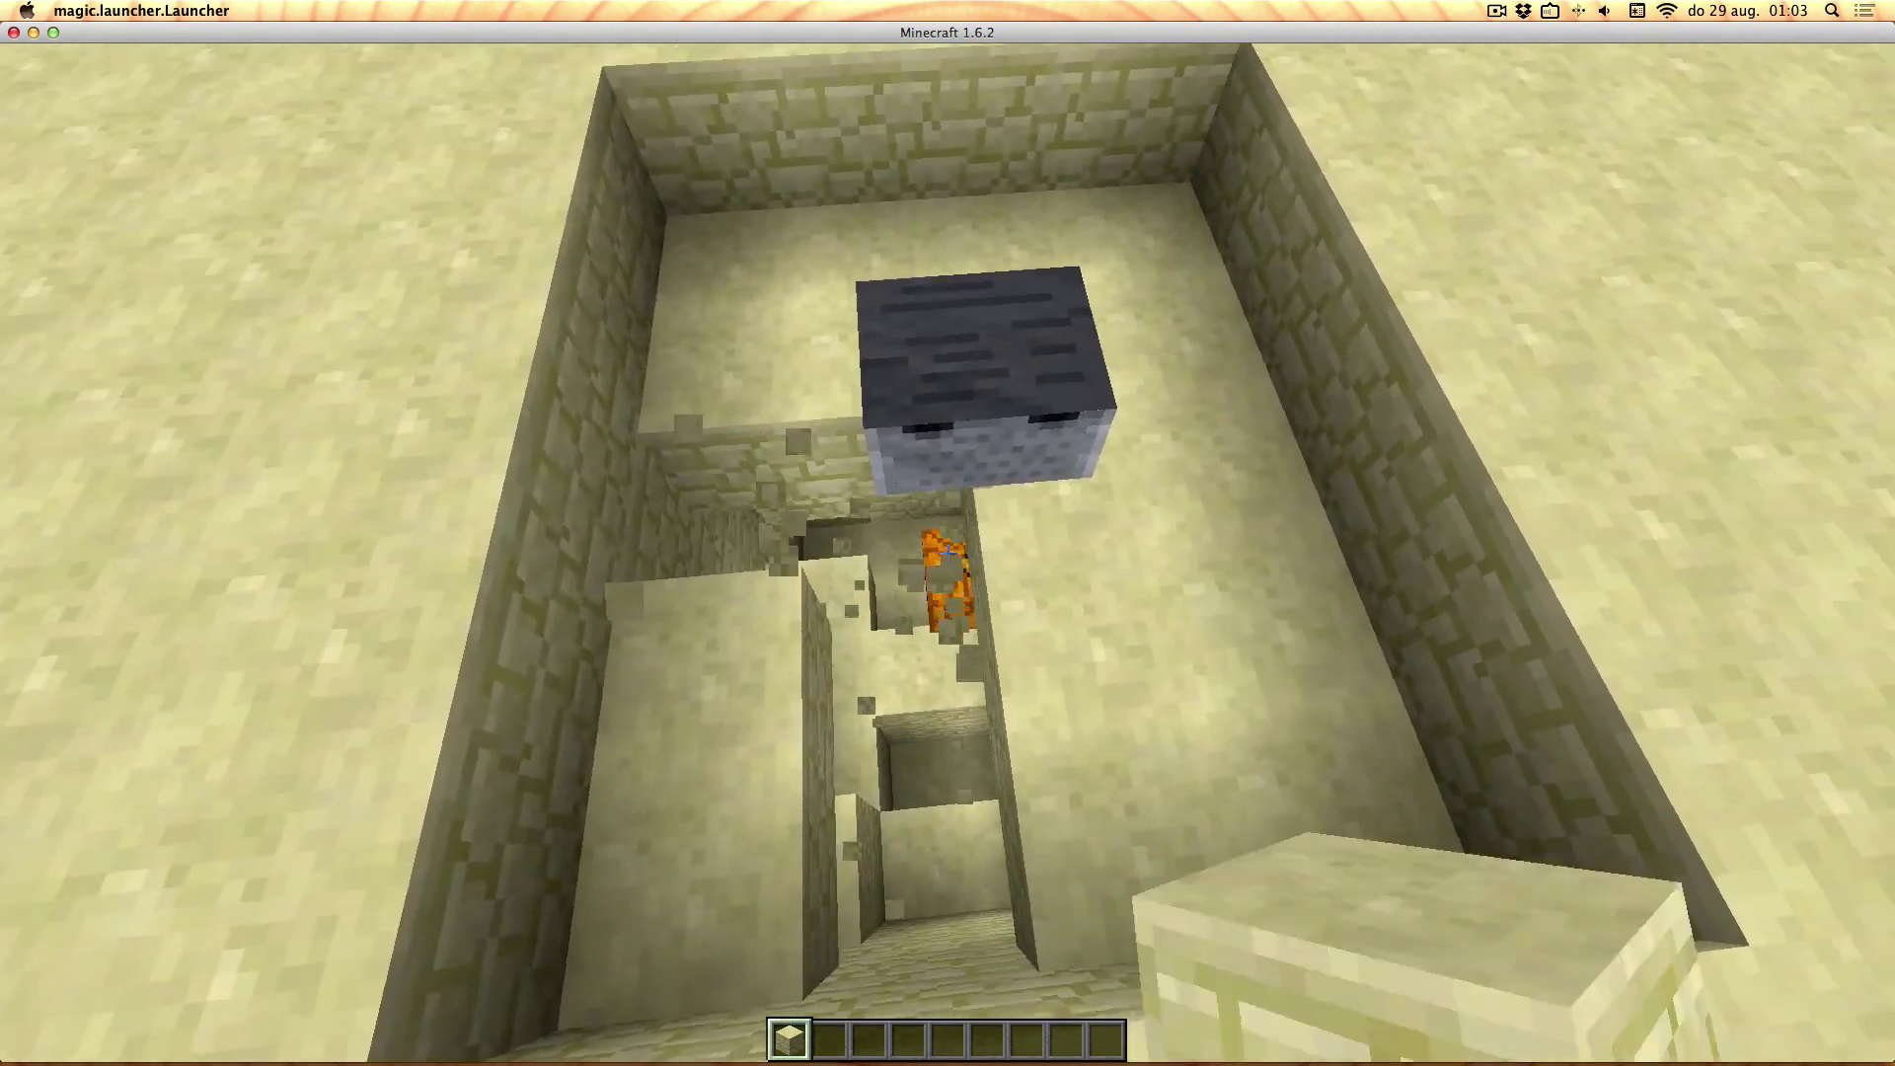
click(948, 554)
click(948, 554)
click(948, 554)
click(948, 554)
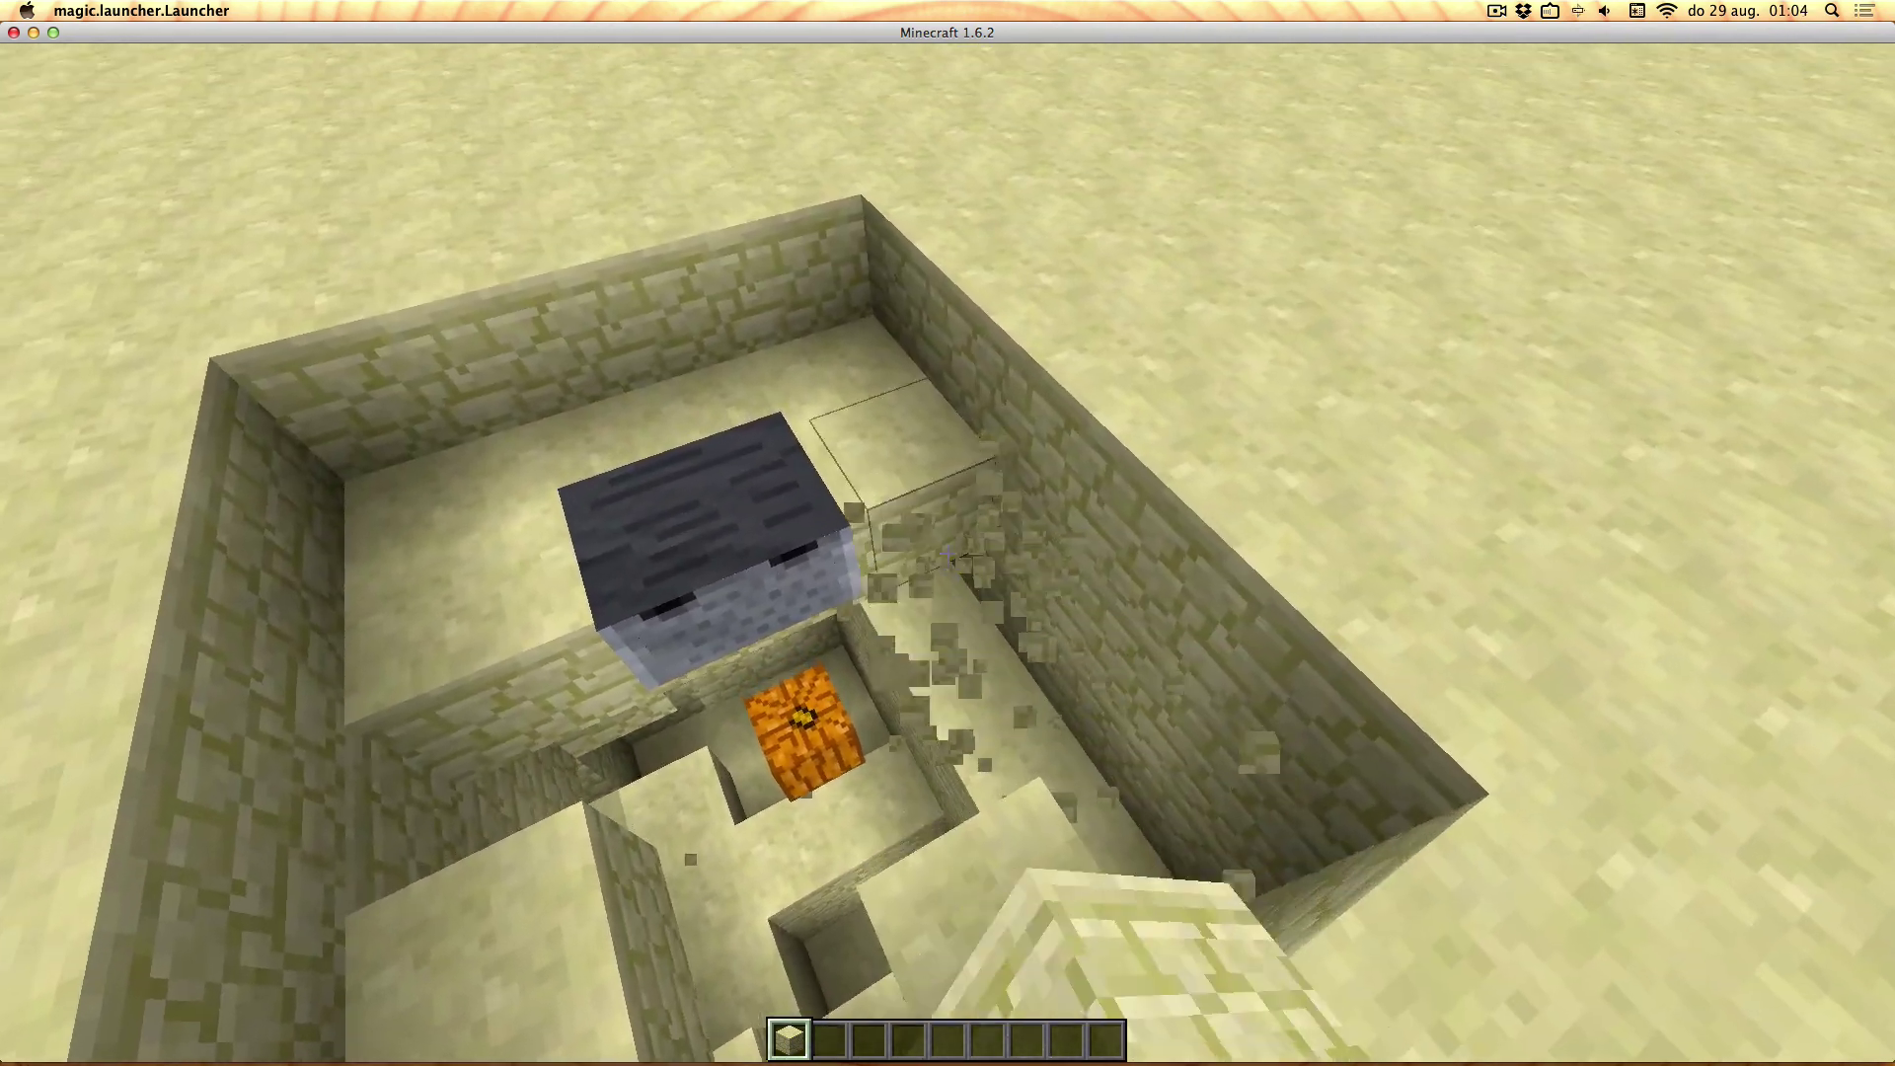
click(948, 554)
click(948, 554)
click(948, 554)
click(948, 553)
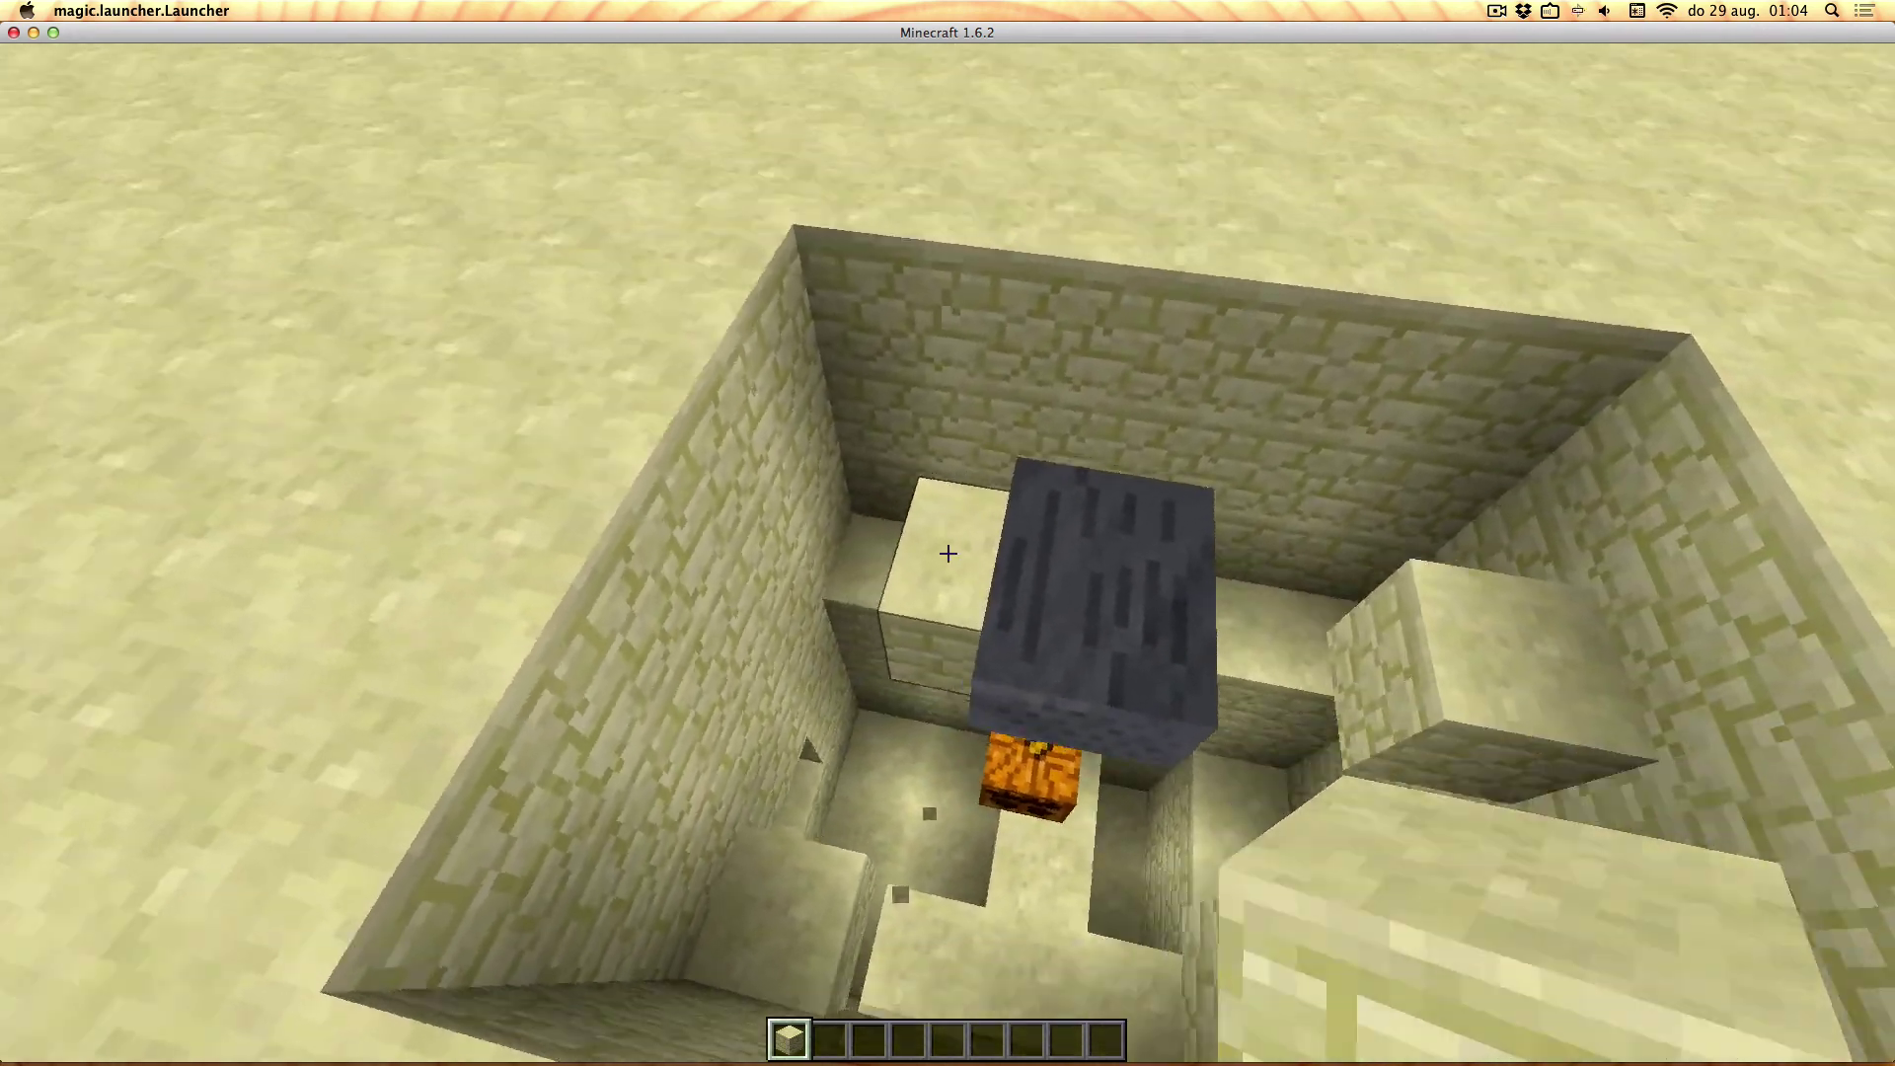
click(948, 554)
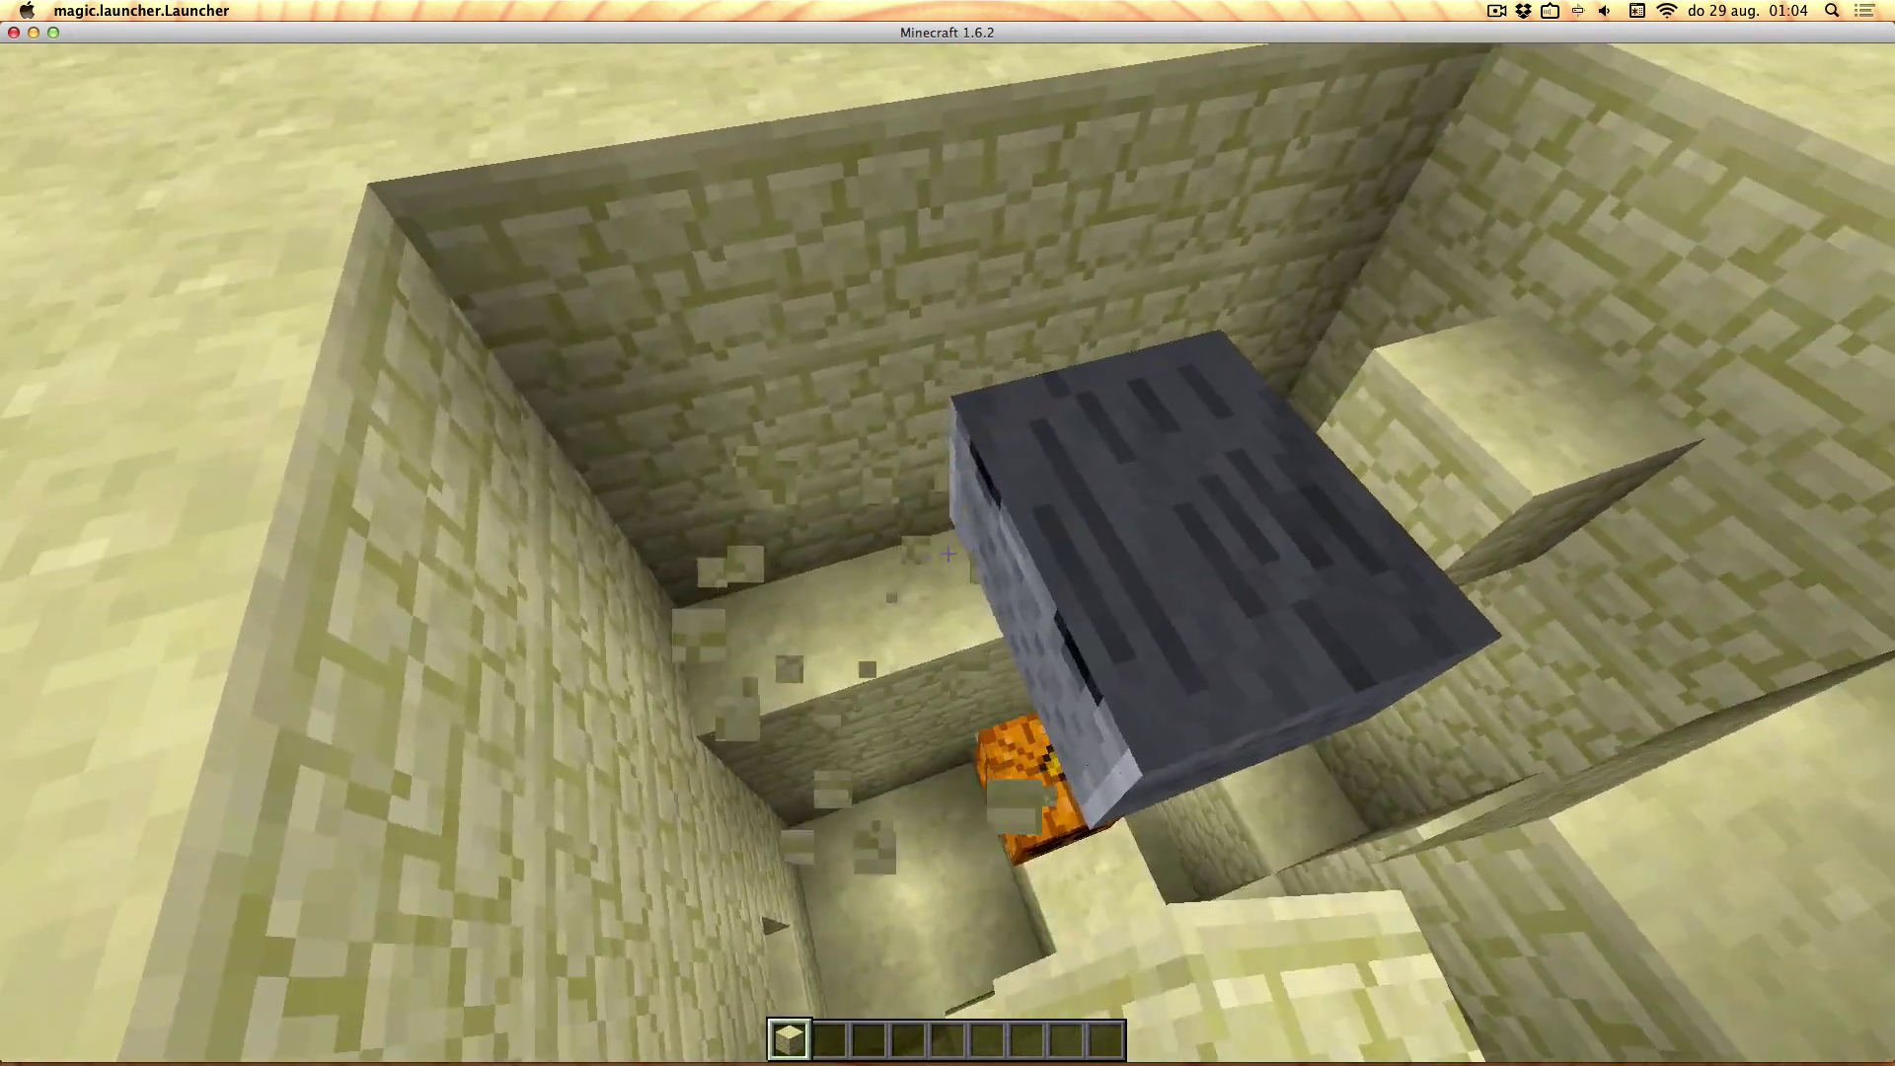
key(s)
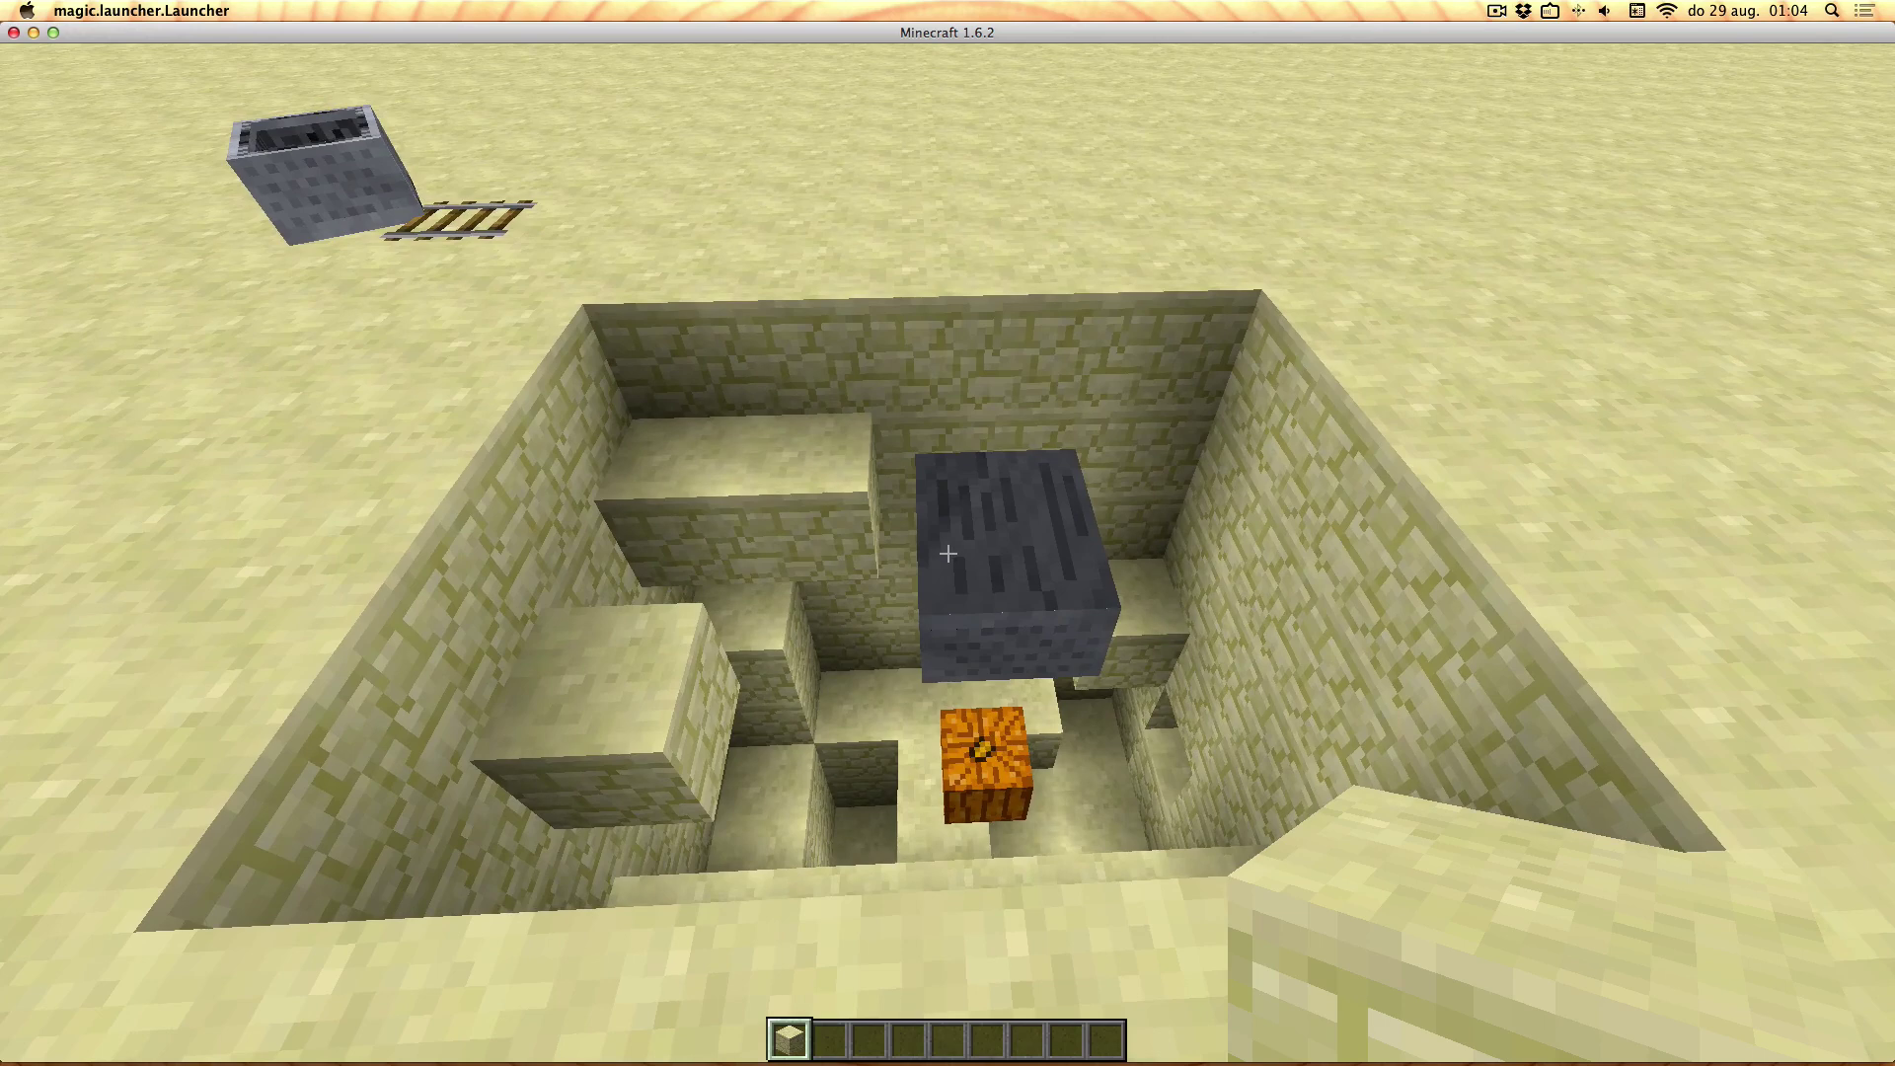
key(Escape)
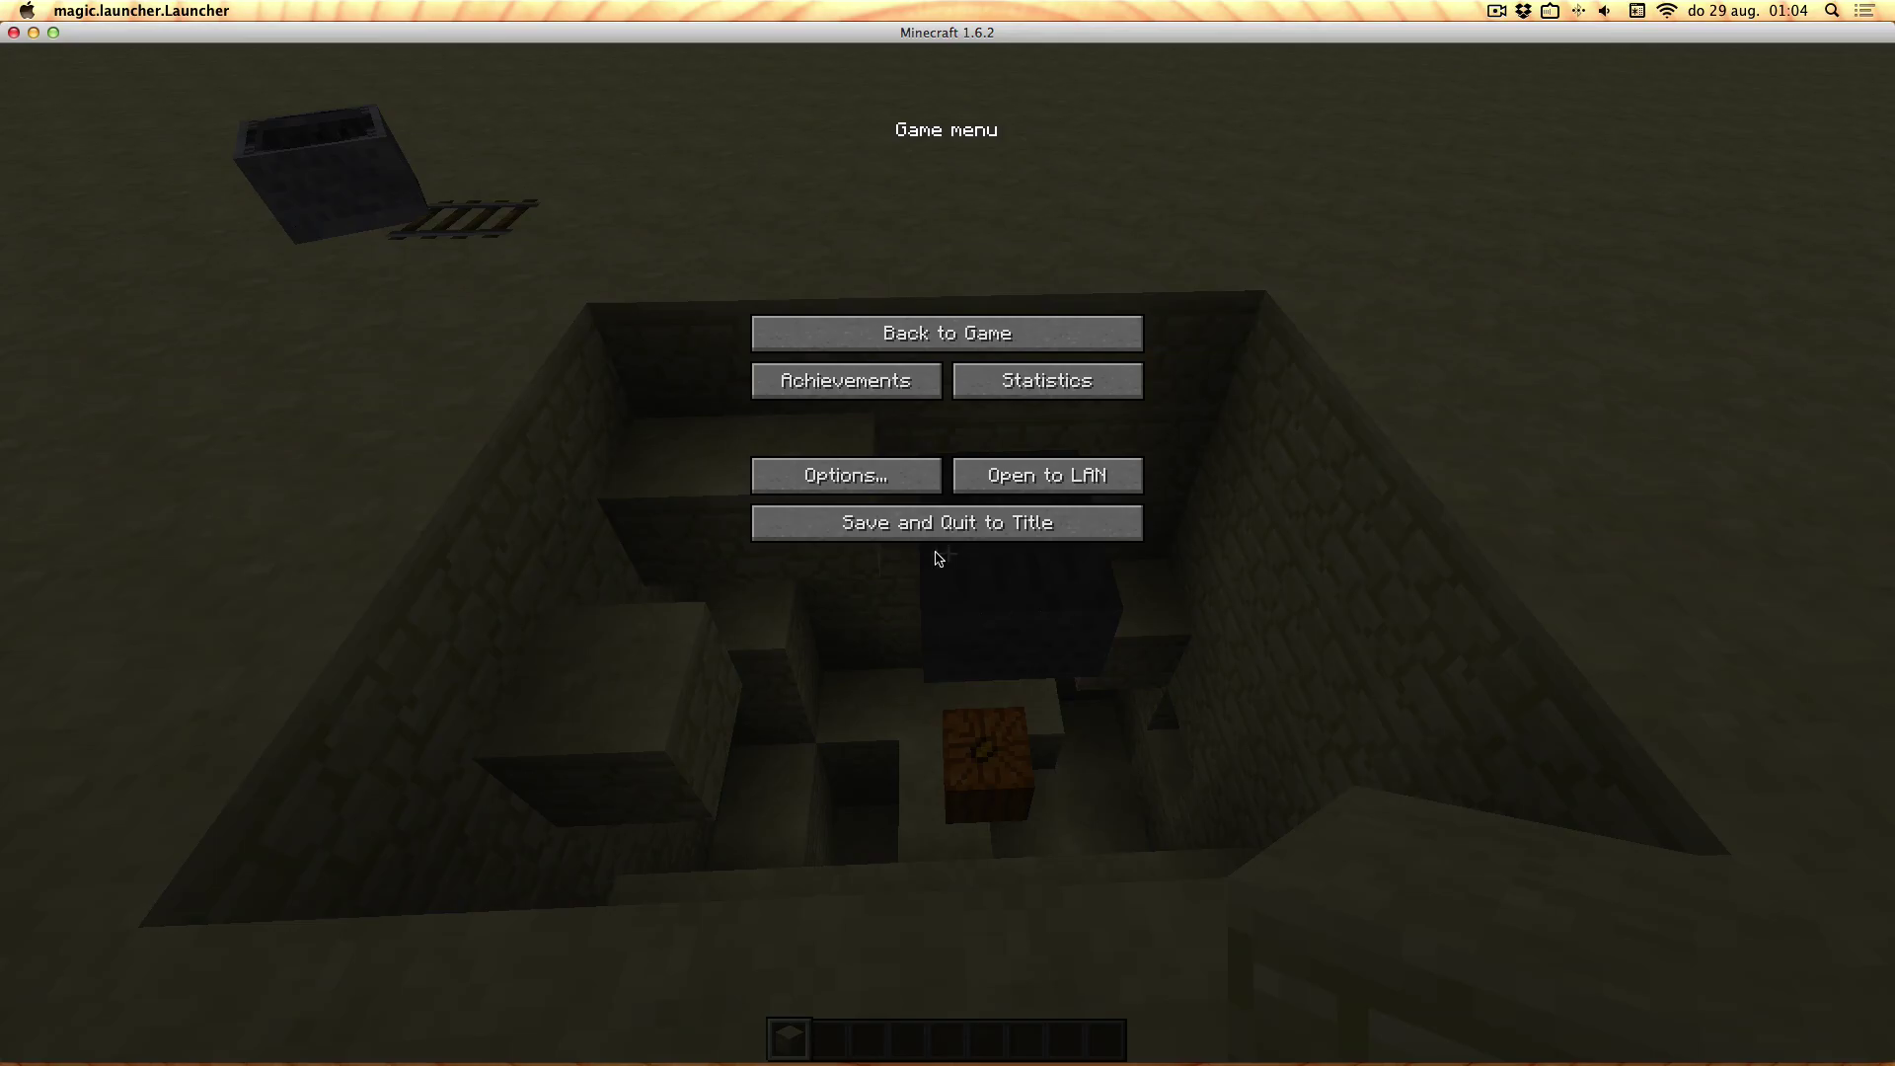
click(955, 334)
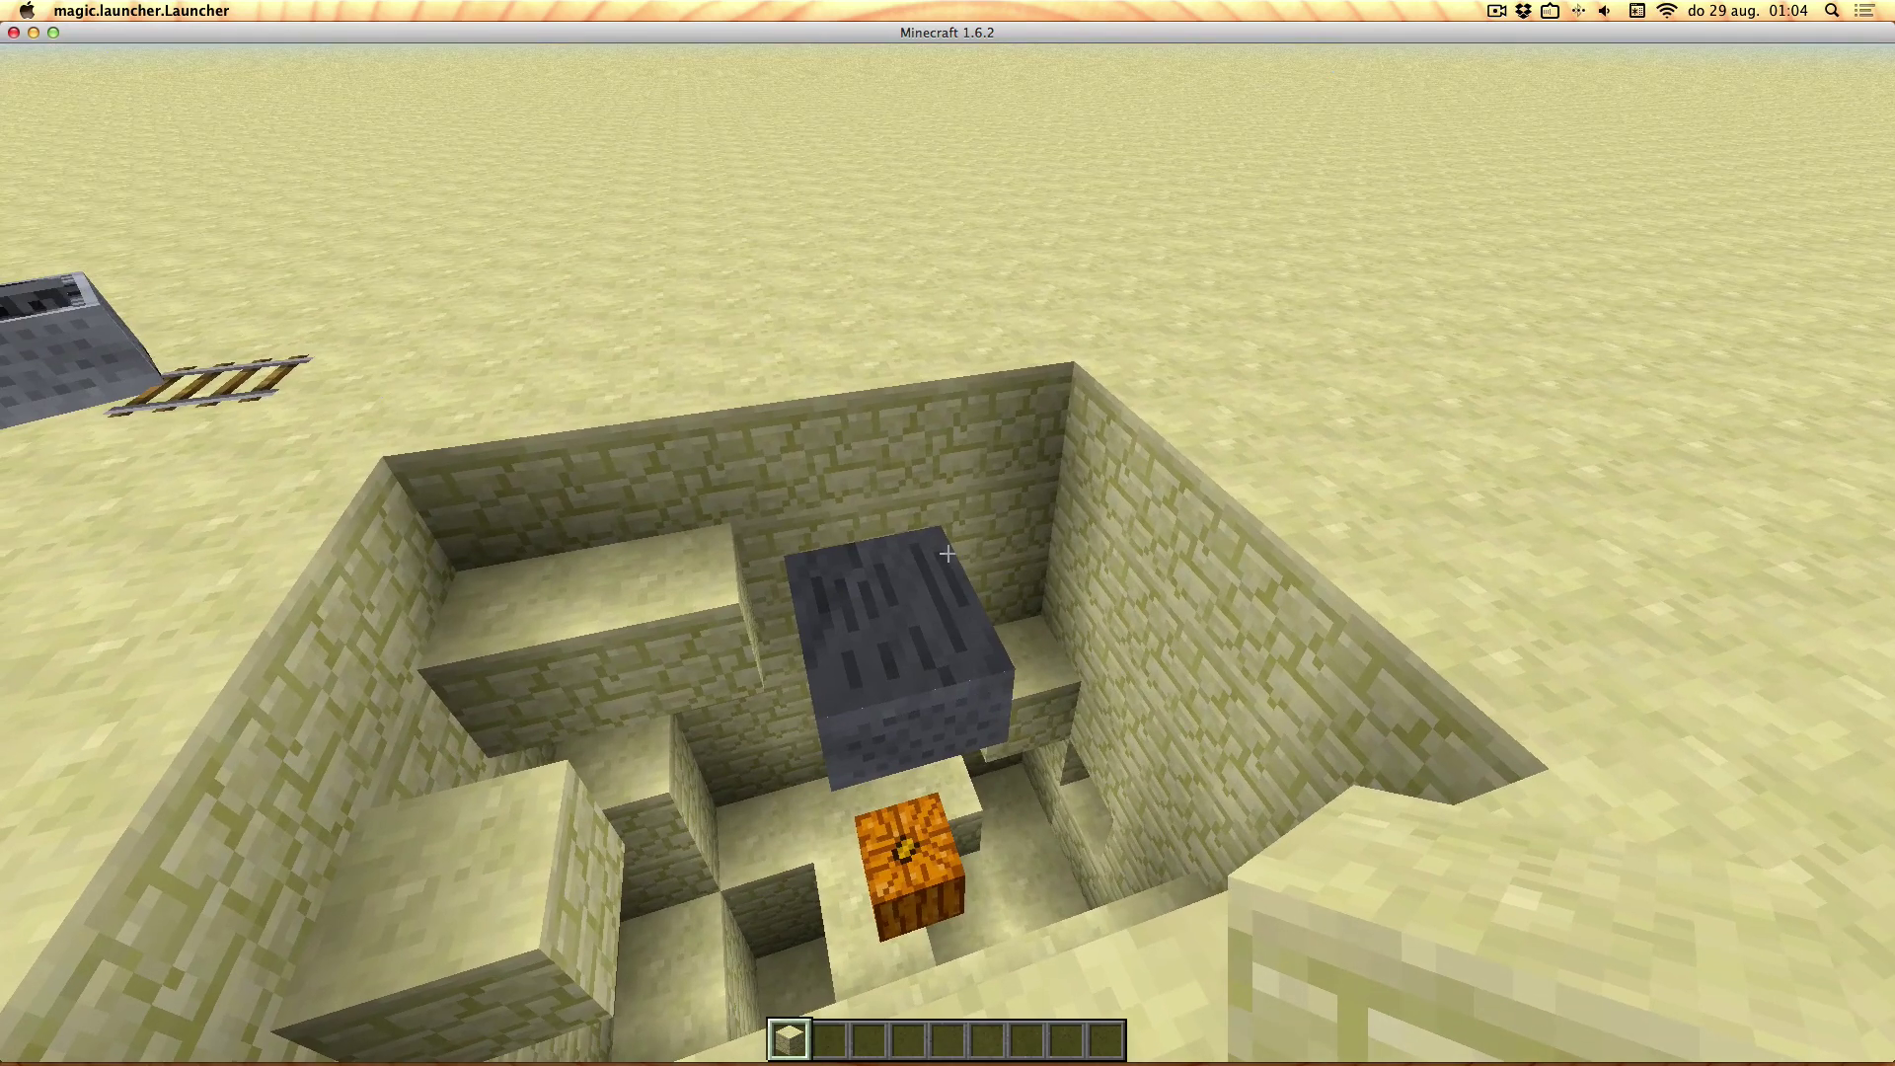